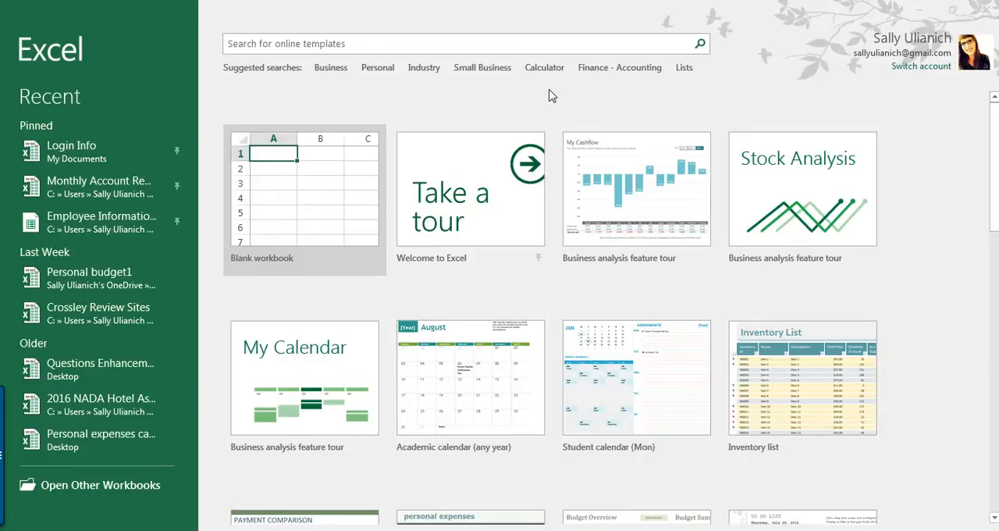
Step: Search the online templates for "order form" and create a workbook from the Sales order (Simple Lines design) template
left_click(514, 100)
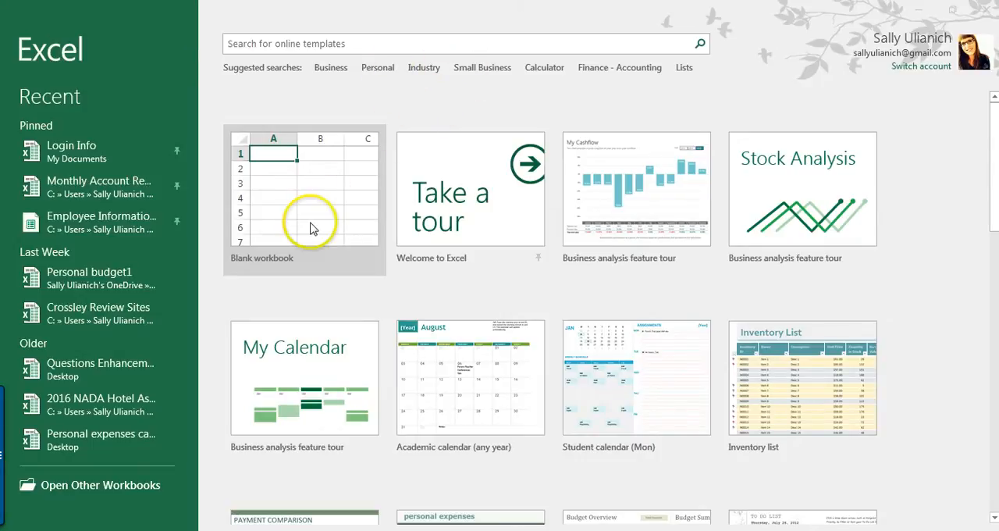
left_click(378, 44)
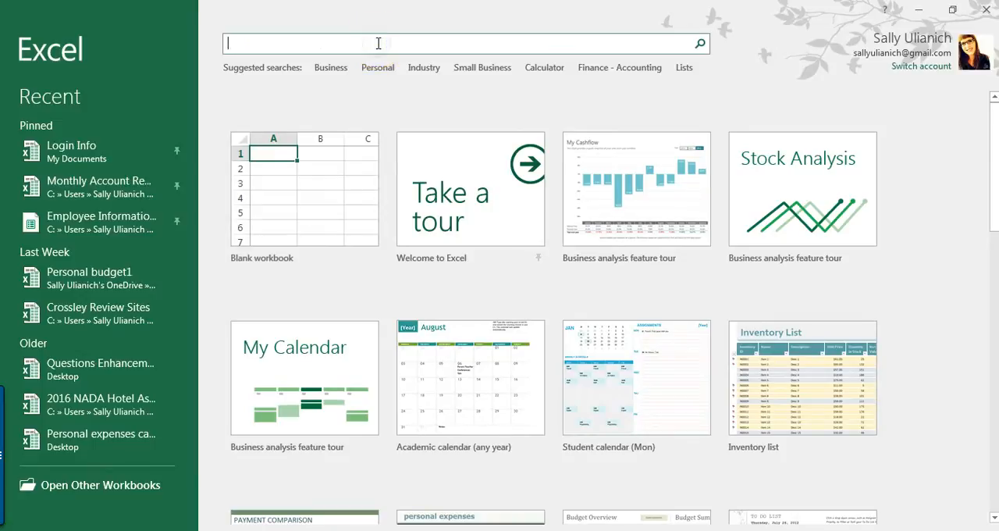
type("order form")
key("Return")
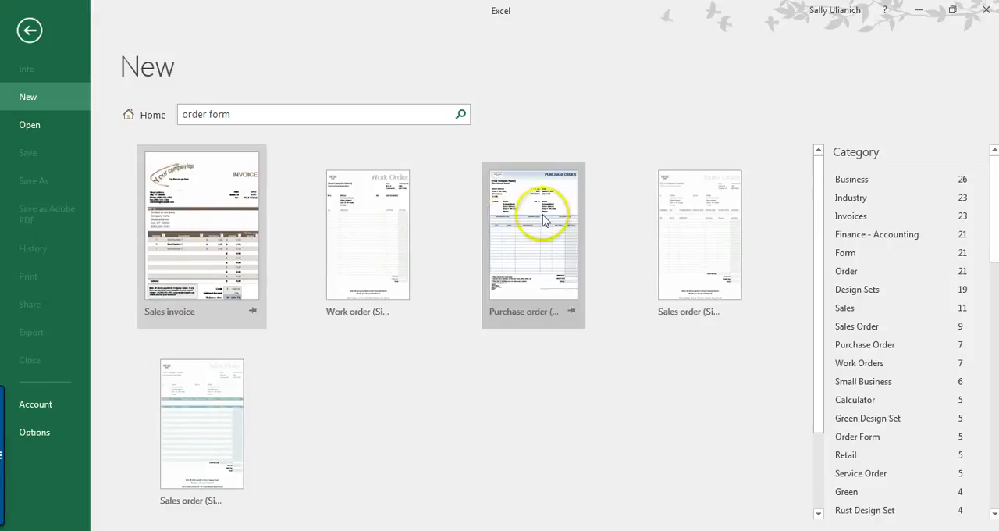
left_click(714, 271)
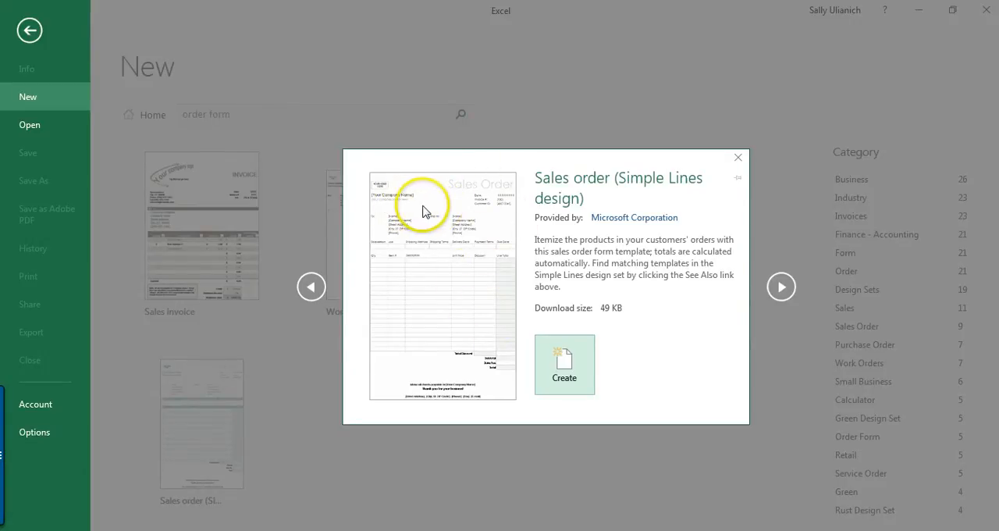
left_click(579, 374)
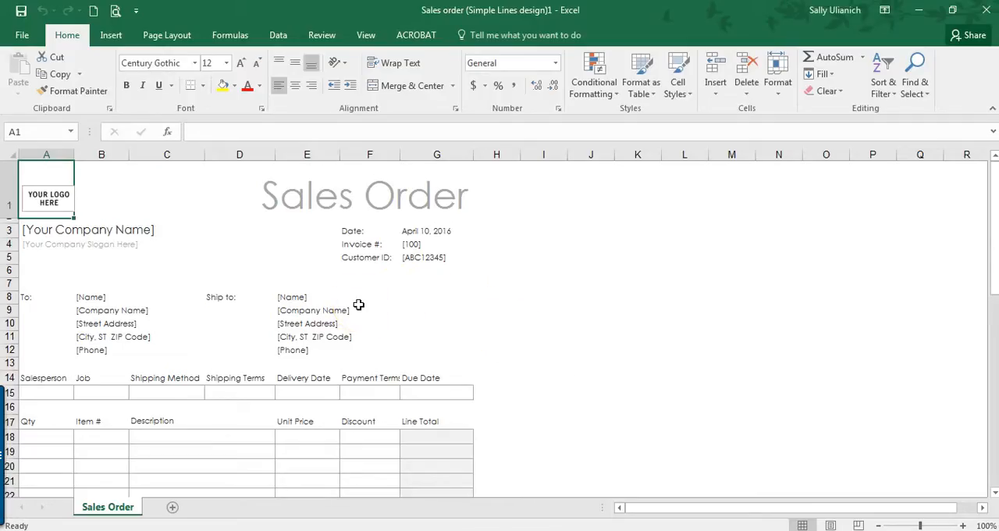
Step: Examine the sales order template's layout, from the logo, company name and slogan placeholders down to the item rows and totals
left_click(166, 35)
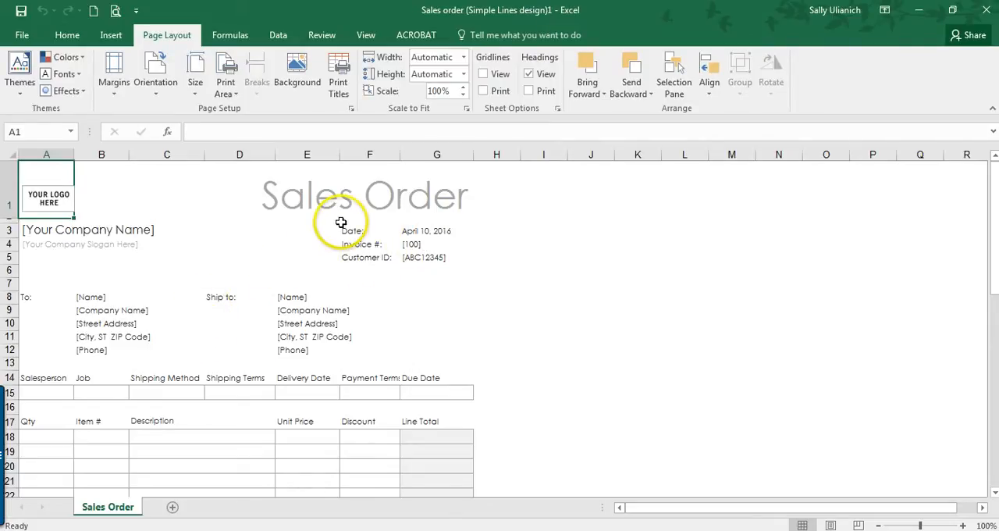
scroll(190, 277, "down", 1)
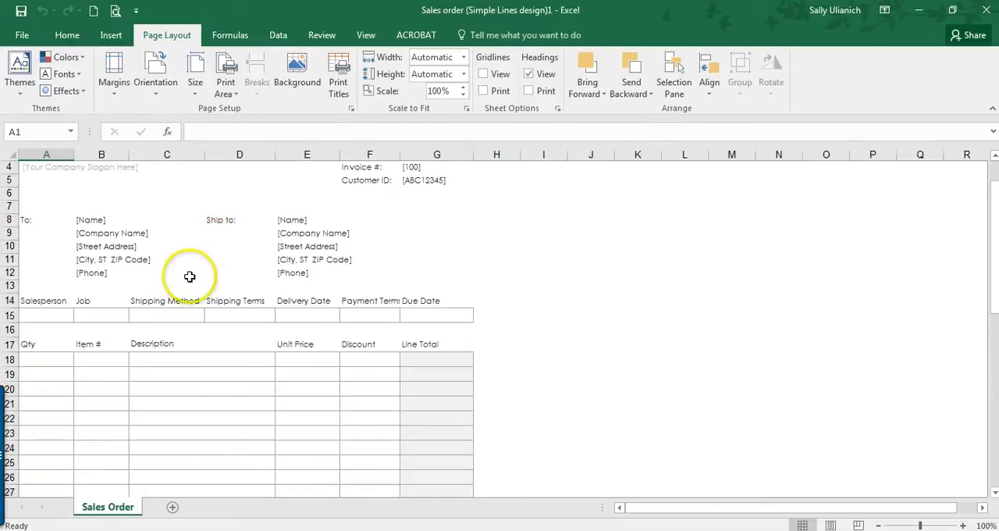
scroll(185, 282, "down", 1)
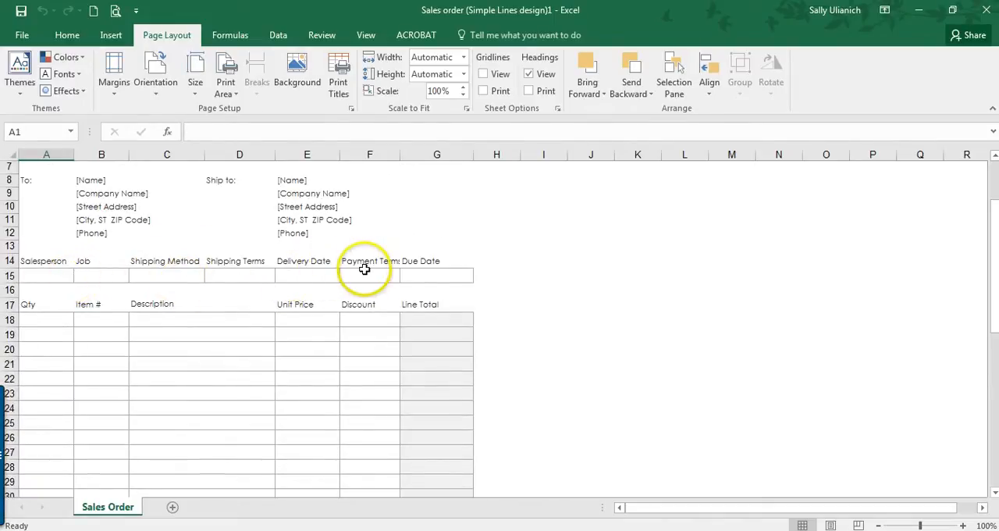
scroll(125, 279, "down", 4)
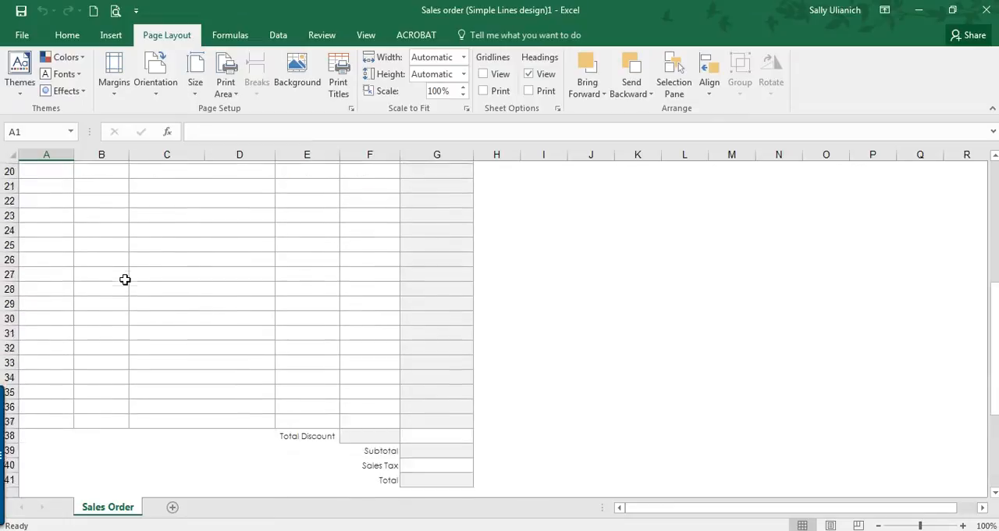
scroll(125, 280, "down", 1)
scroll(124, 280, "up", 7)
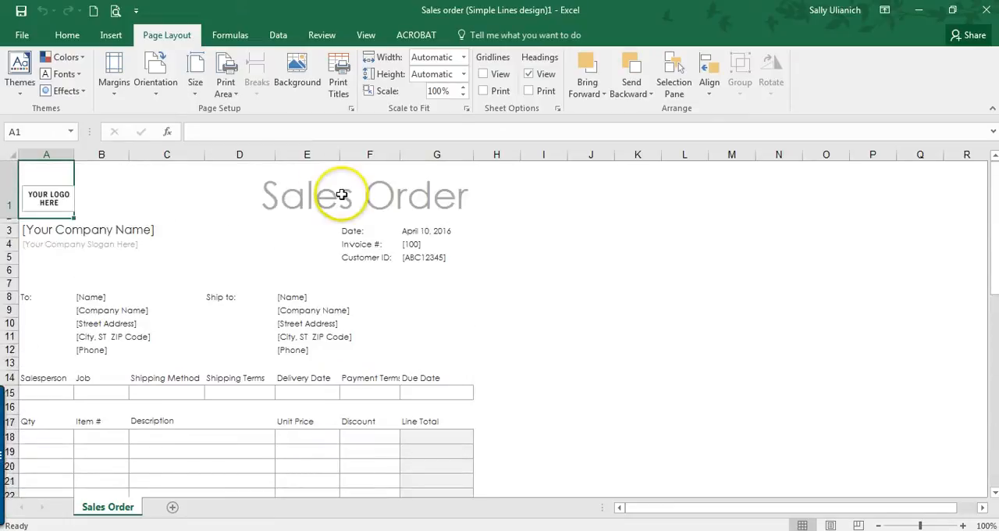
left_click(50, 202)
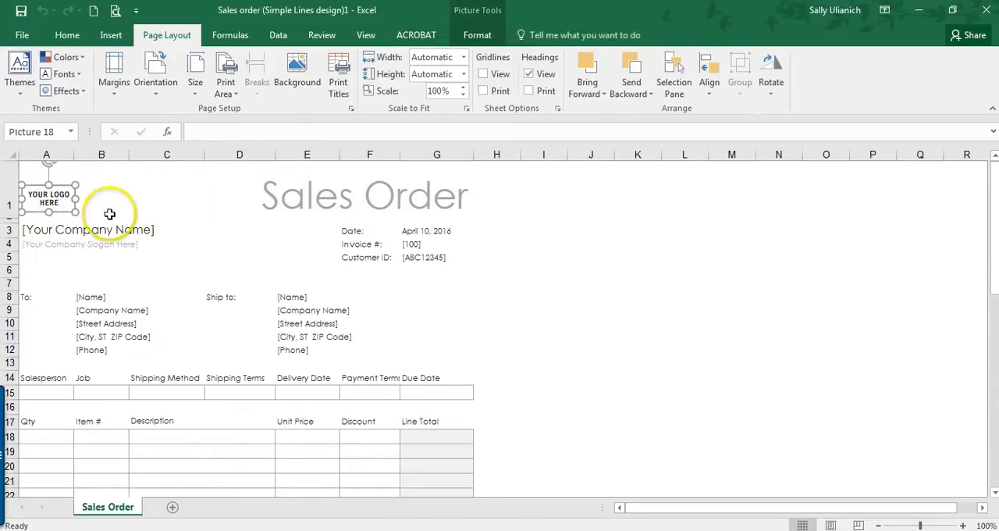
left_click(49, 229)
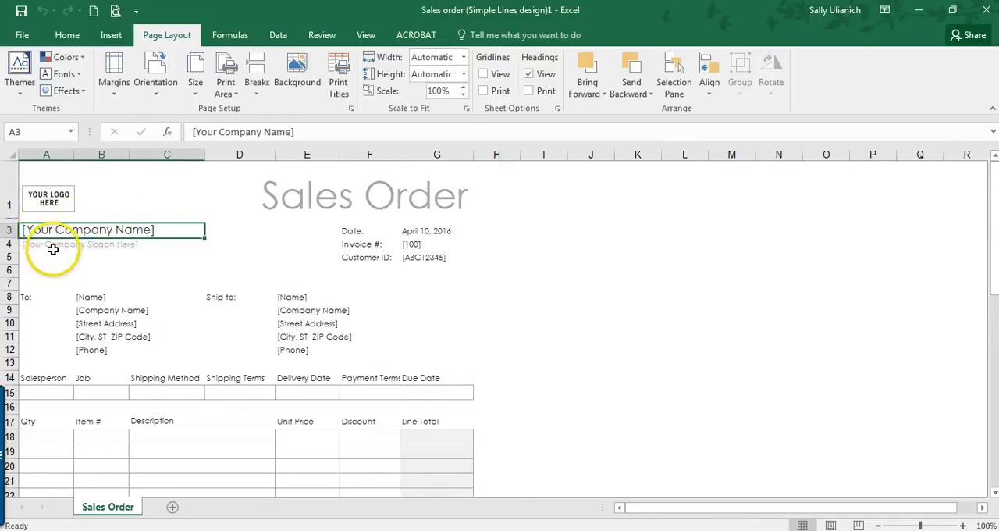
left_click(53, 248)
left_click(48, 228)
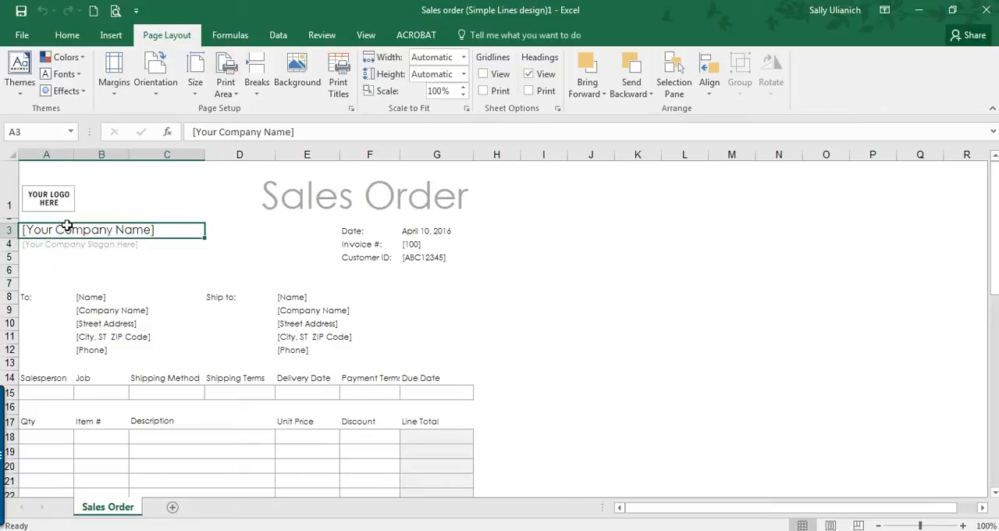
Step: Replace the formula in the sales order's Date cell G3 with =NOW()
left_click(406, 230)
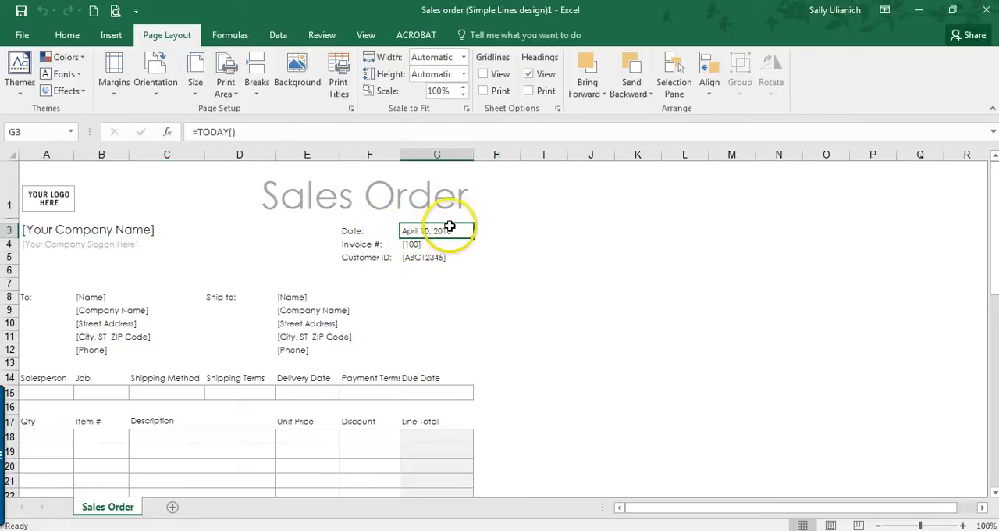
left_click(253, 131)
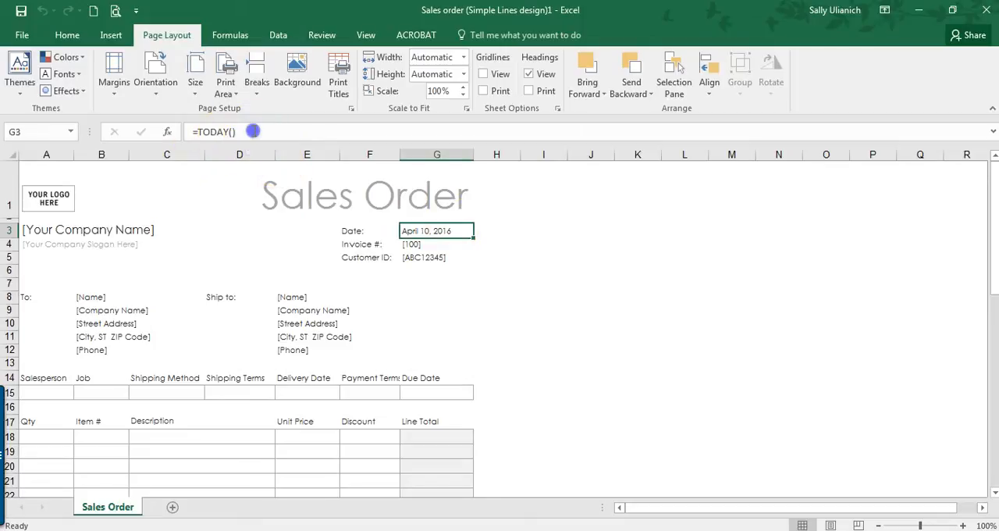
double_click(223, 132)
type("NOW")
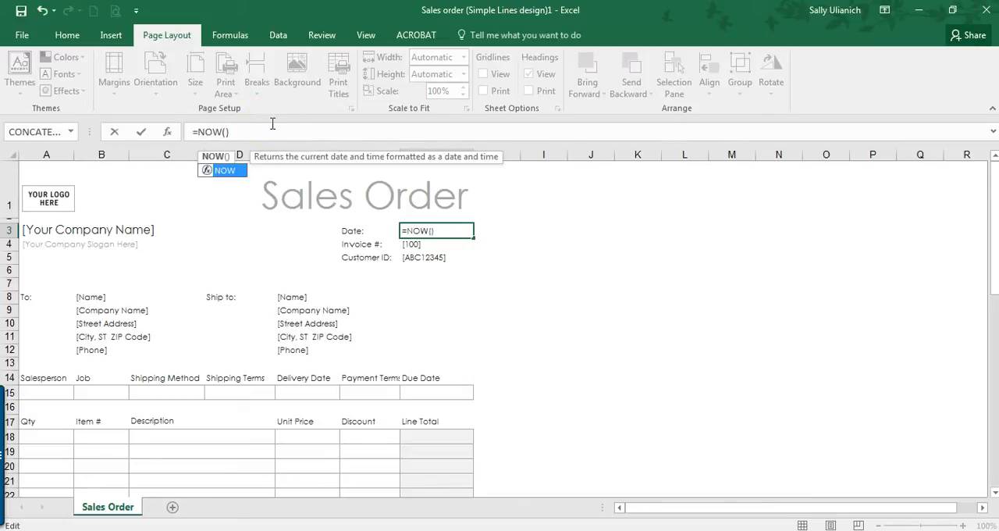
key("Return")
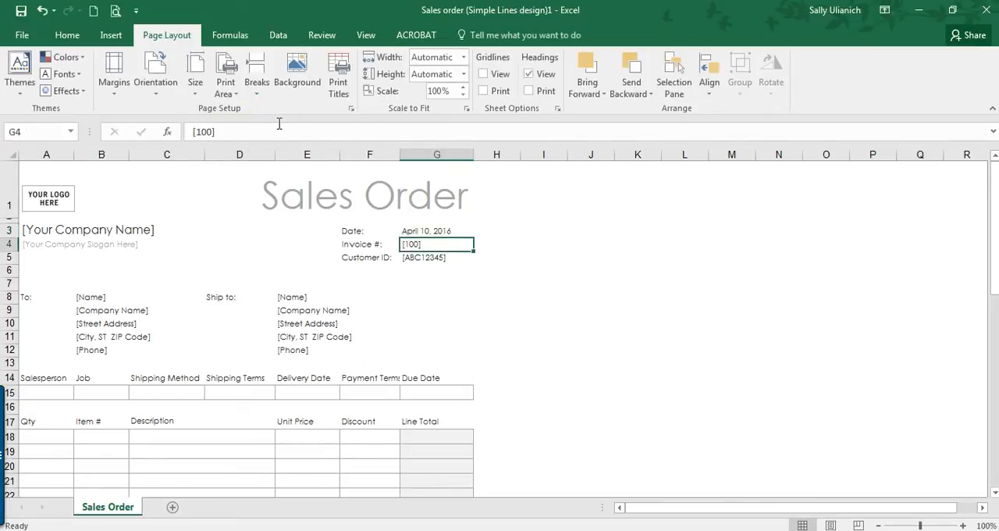
left_click(440, 230)
left_click(422, 230)
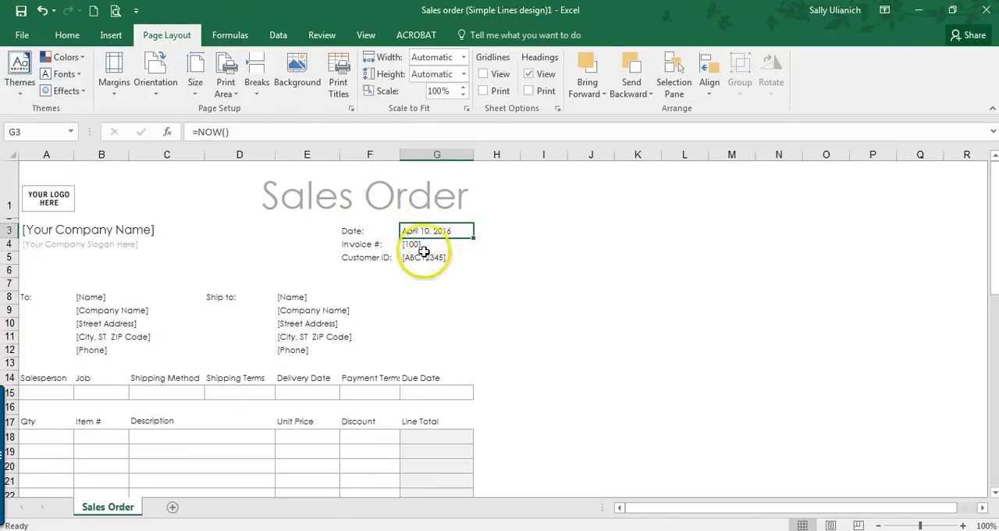
left_click(409, 244)
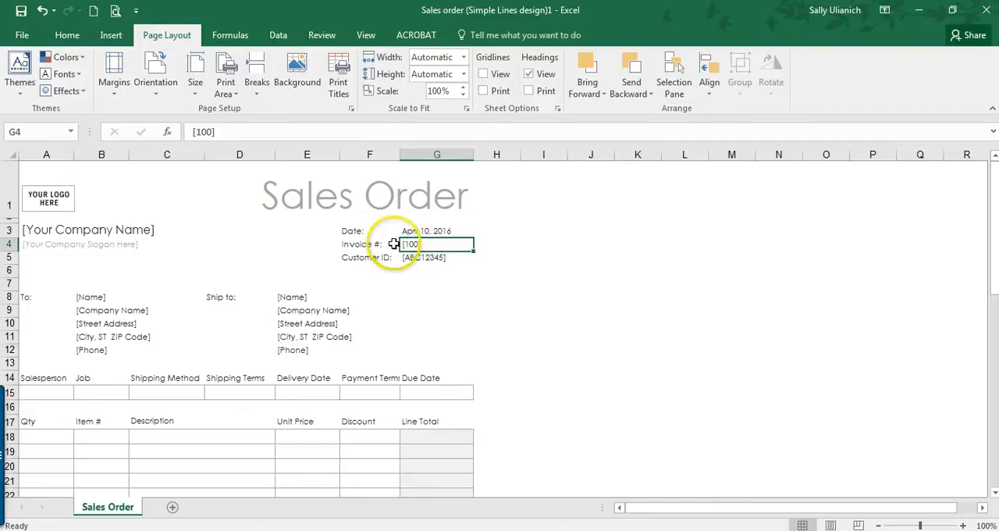
left_click(424, 259)
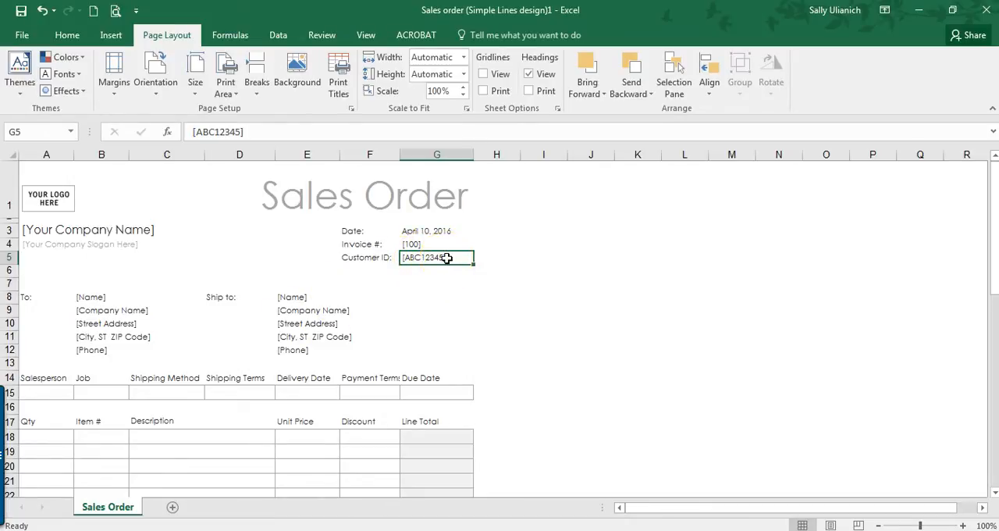
left_click(89, 296)
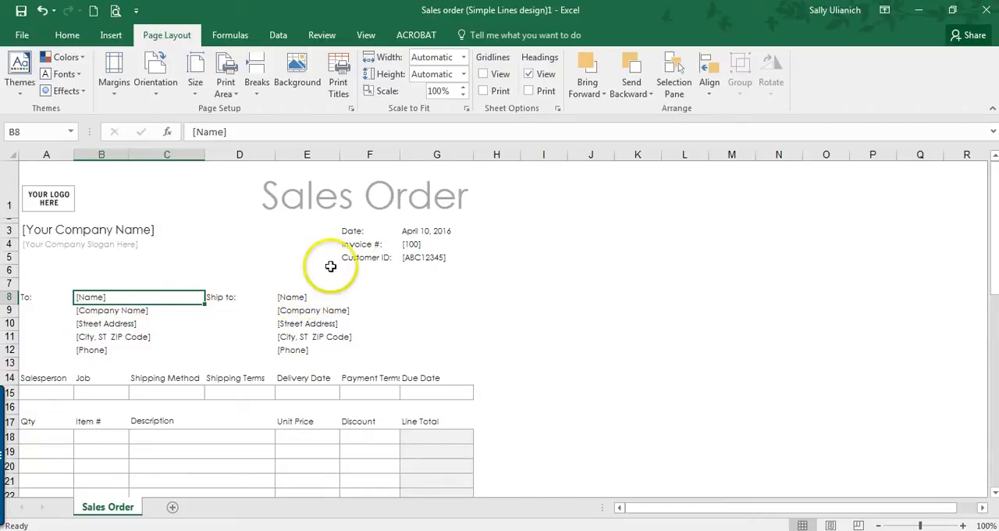
left_click(427, 259)
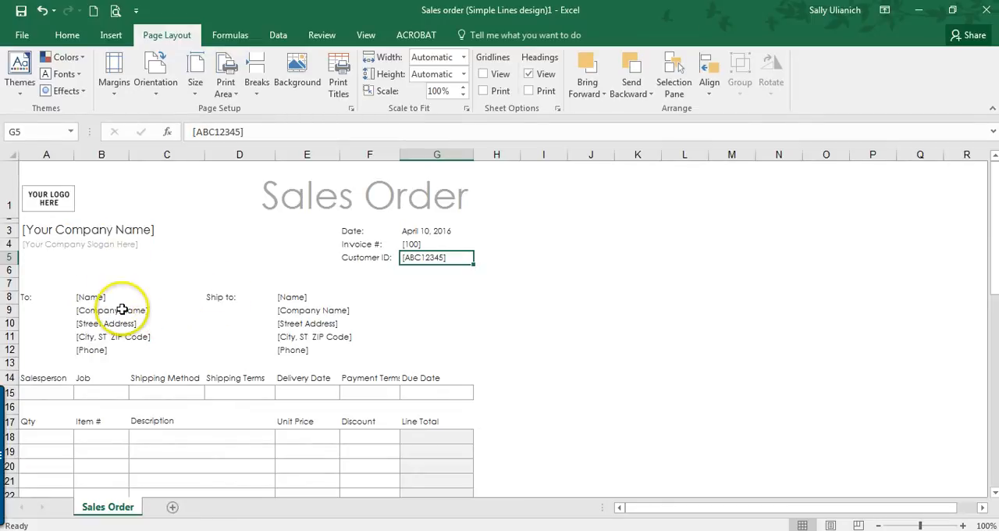
Step: Add a new worksheet and copy the "To" placeholders from [Name] through [Phone] on the Sales Order sheet
left_click(173, 507)
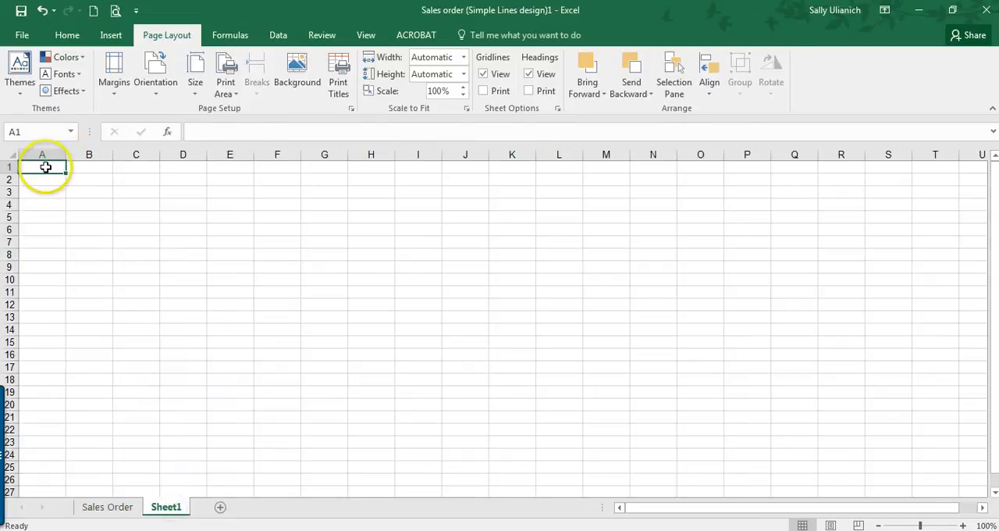
left_click(42, 166)
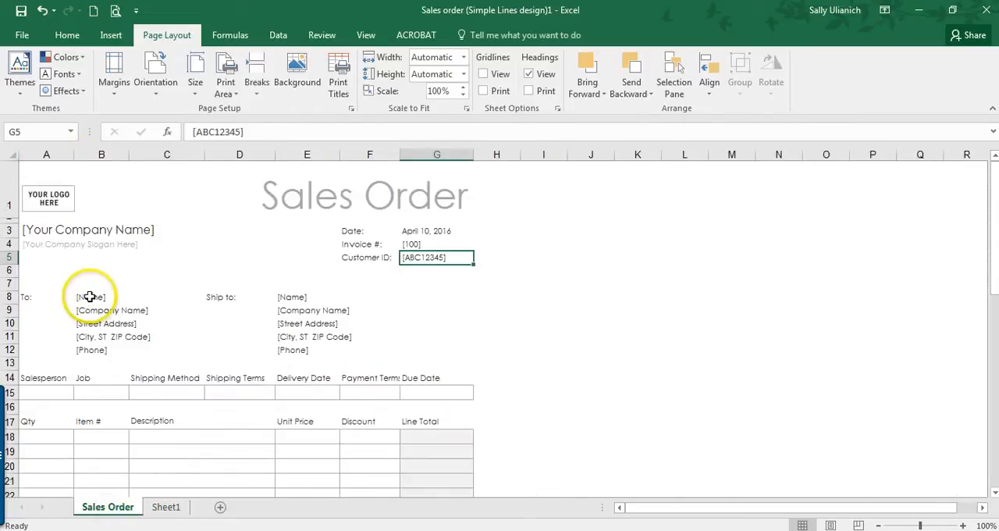
left_click_drag(90, 296, 92, 353)
key("ctrl+c")
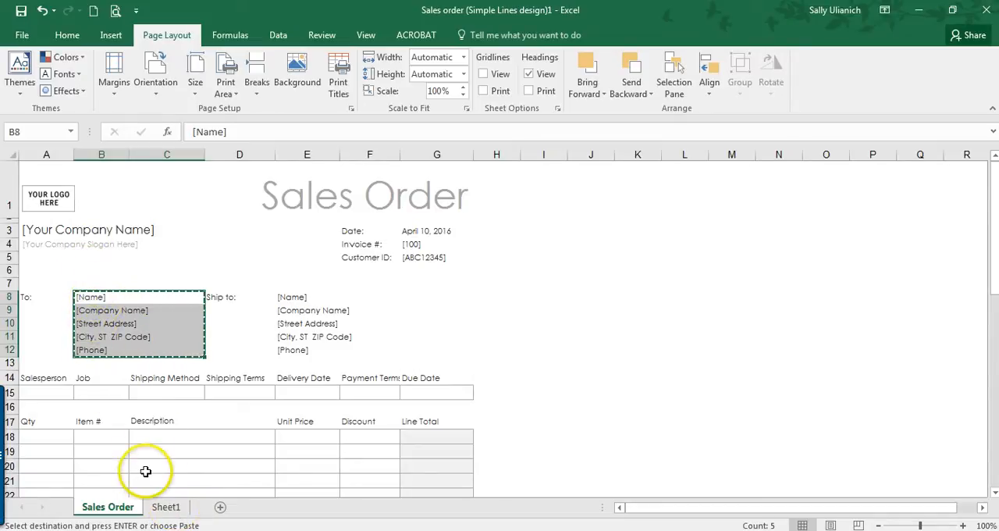
Step: Paste the copied placeholders into Sheet1 starting at cell B1 with Paste Special, using the Transpose option
left_click(164, 507)
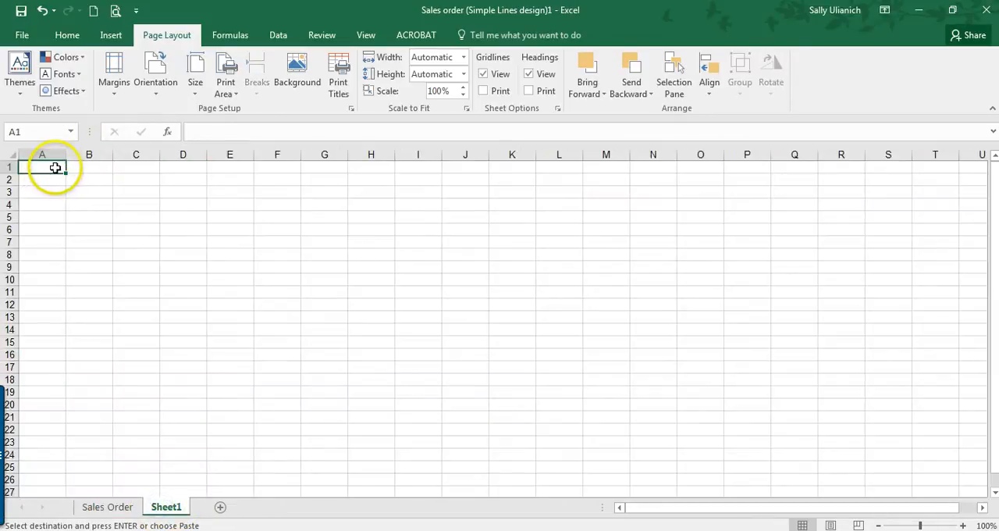
left_click(100, 168)
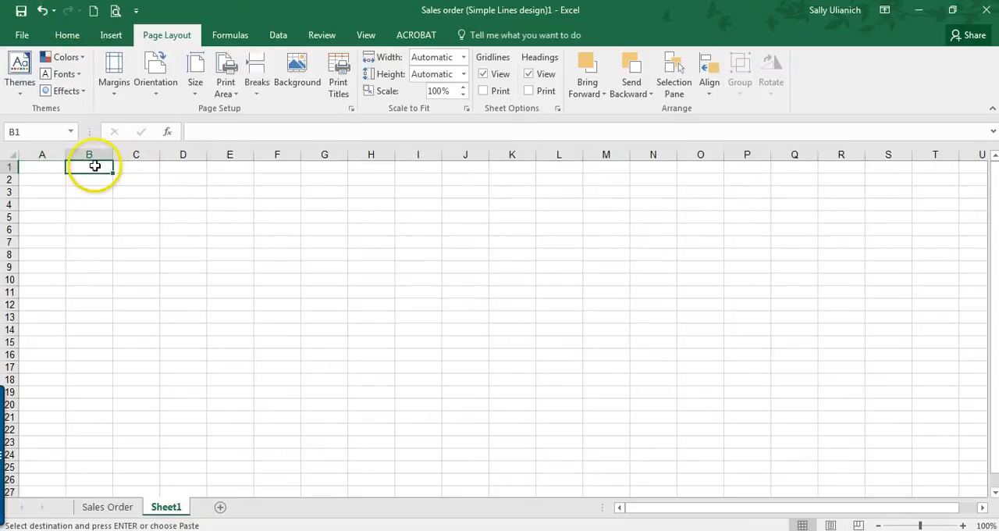
left_click(69, 35)
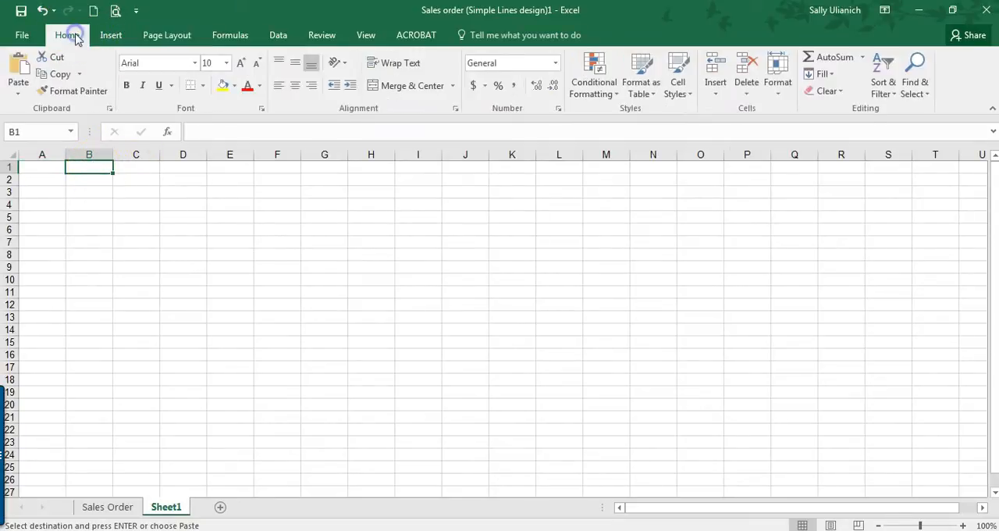
left_click(18, 96)
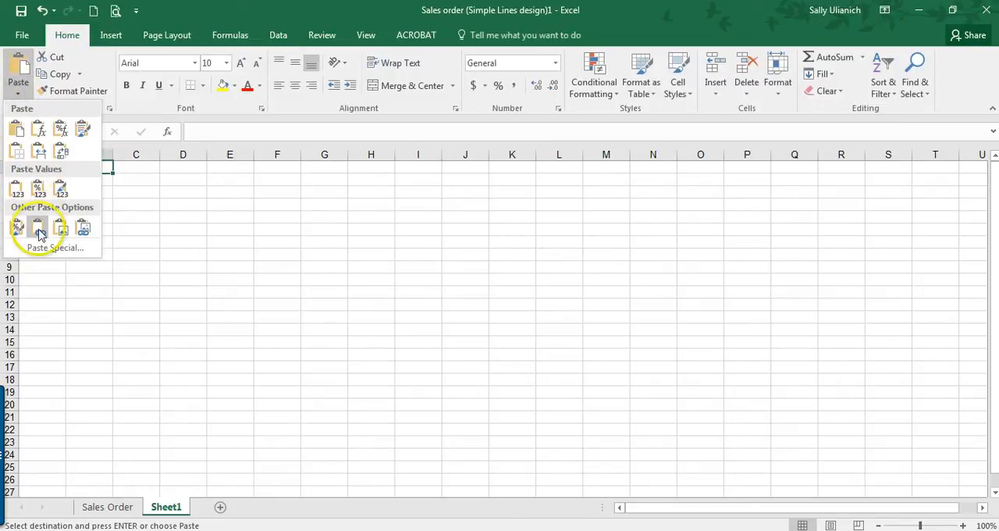
left_click(56, 247)
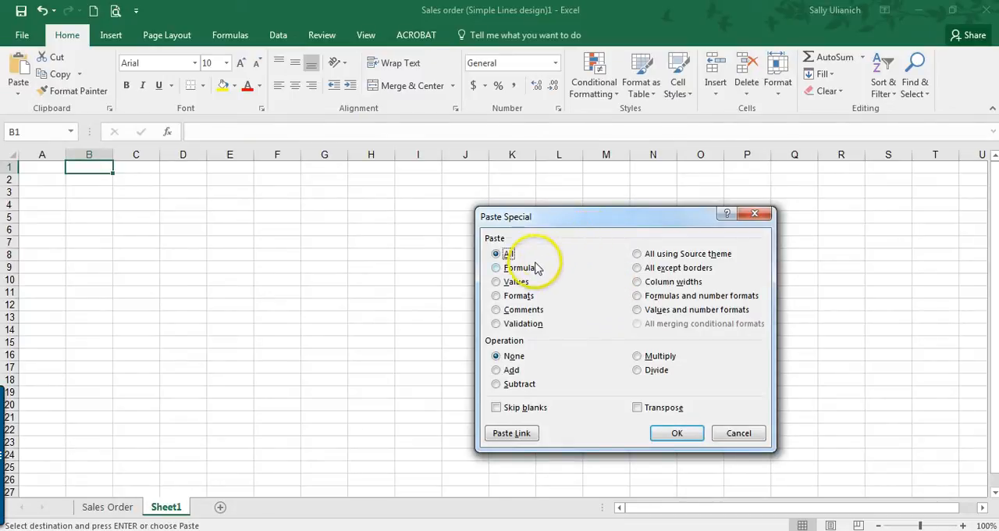
left_click(638, 407)
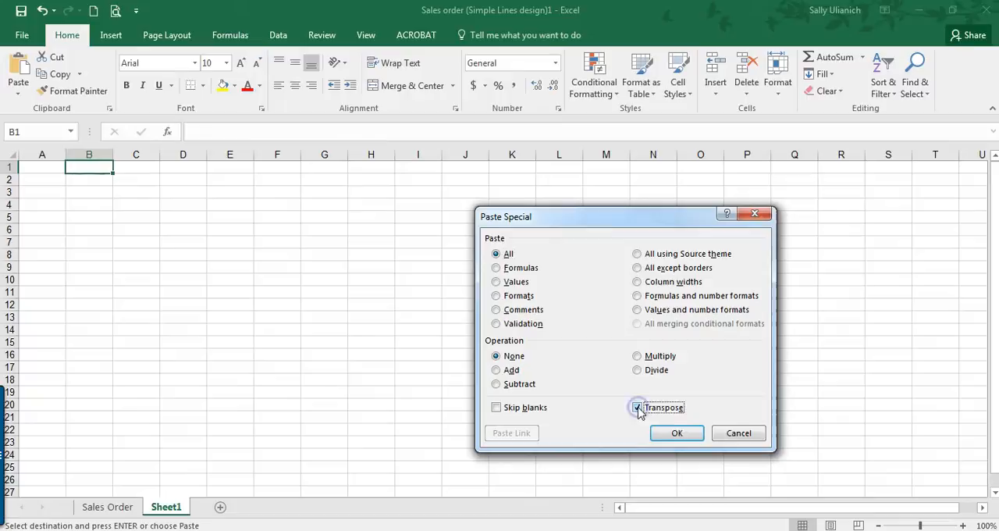
left_click(677, 434)
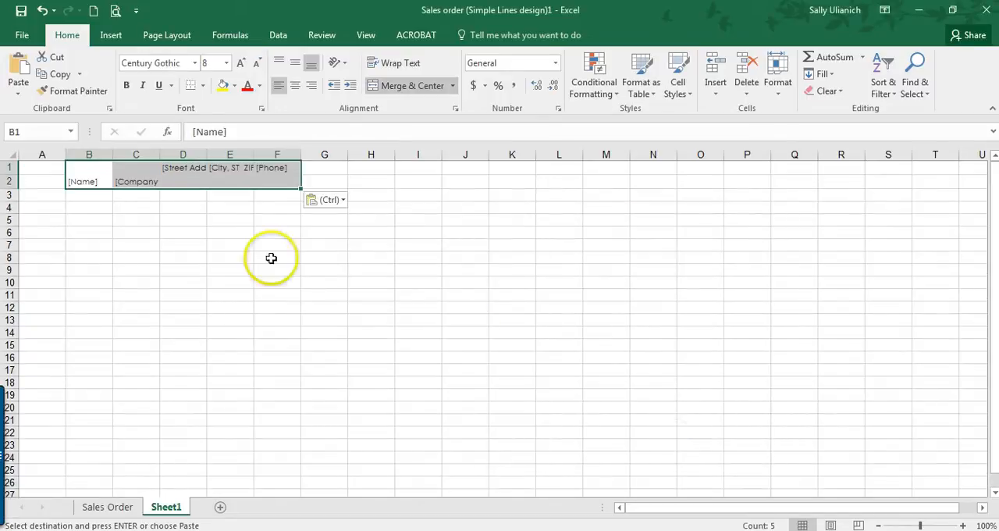
Step: Unmerge the [Name] and [Company Name] header cells in columns B and C of Sheet1
left_click(92, 170)
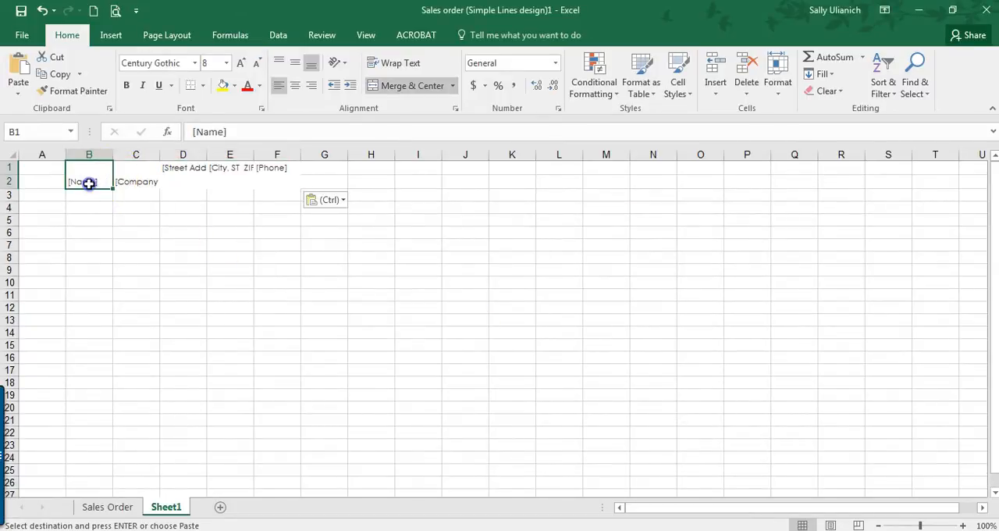
left_click_drag(104, 161, 121, 169)
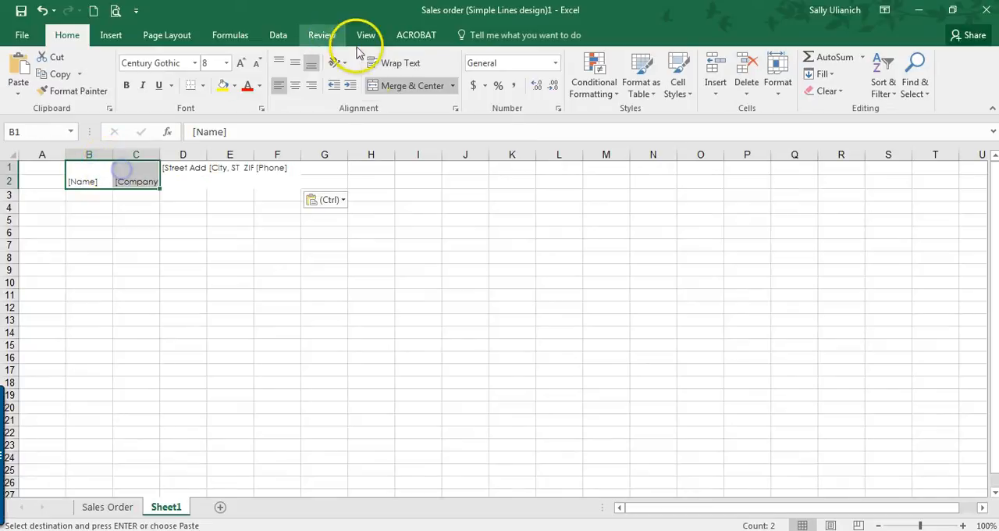
left_click(388, 86)
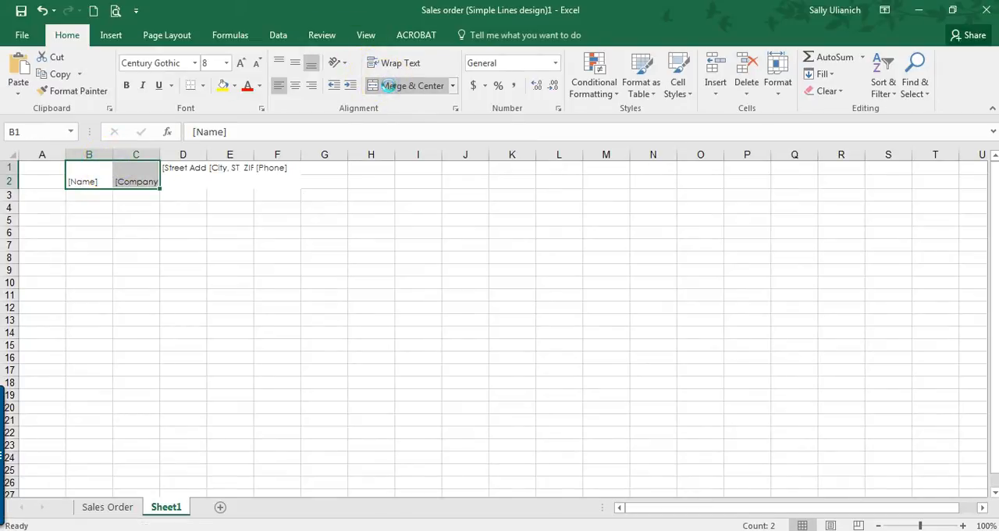
Step: Complete the unmerge of the header cells in B1:C2 and autofit all column widths on Sheet1
left_click(388, 86)
left_click(86, 179)
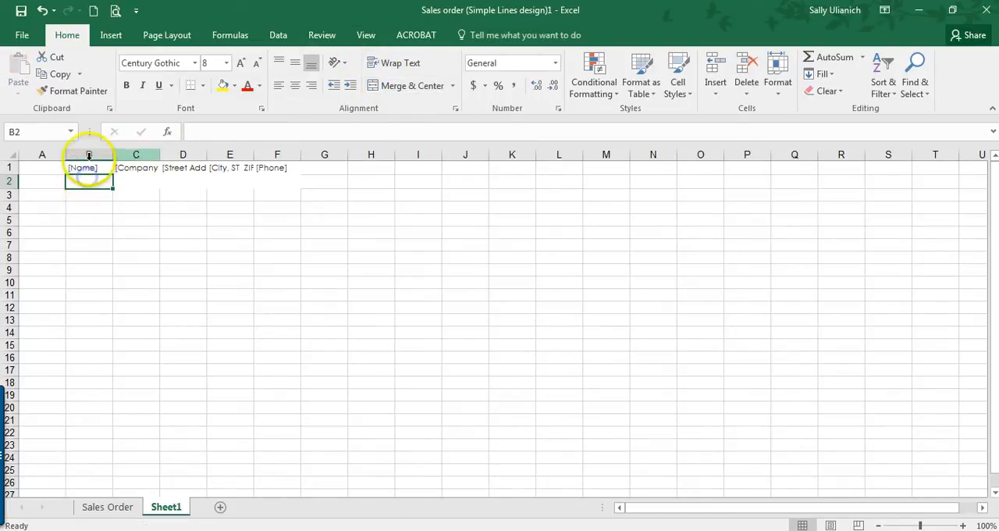
left_click(13, 154)
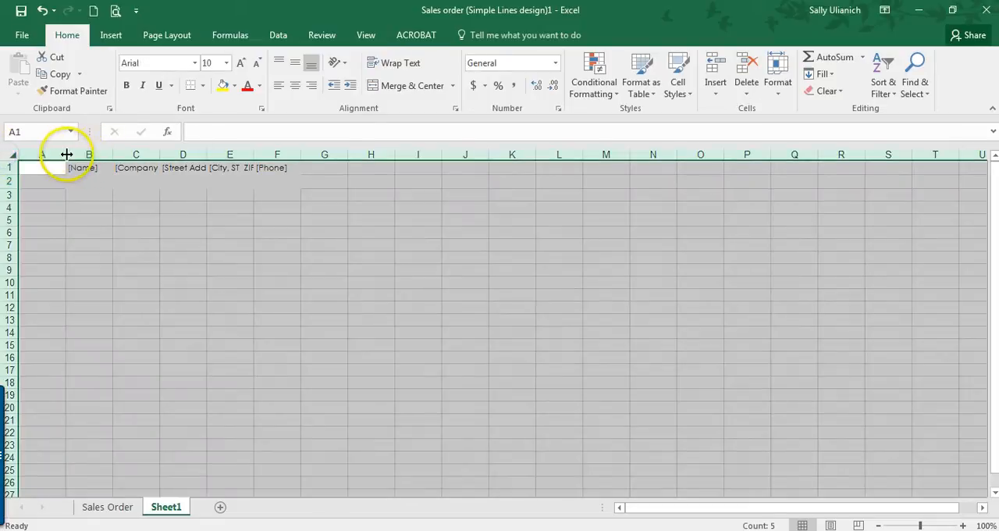
double_click(67, 154)
left_click(158, 204)
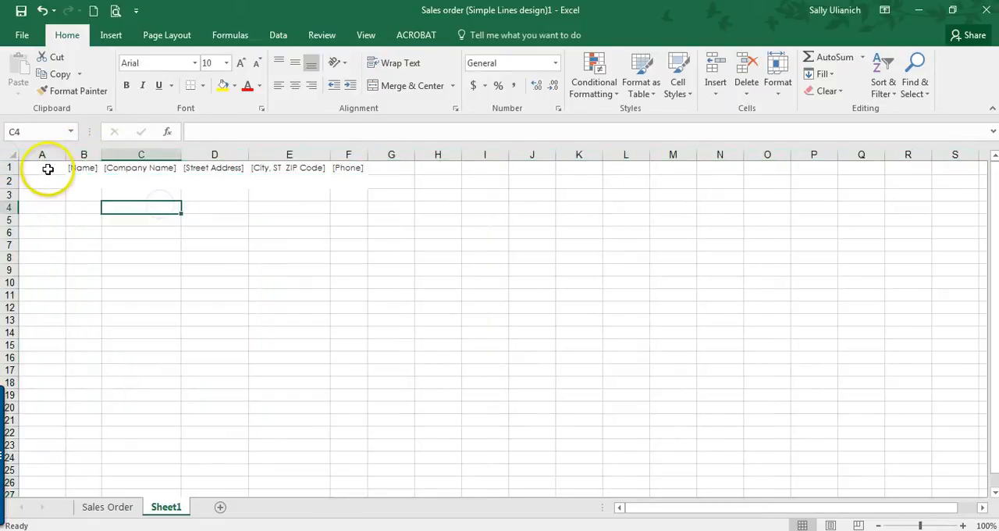
Step: Remove the fill color from all of Sheet1 with No Fill, ending on cell A1
left_click(48, 169)
left_click(14, 151)
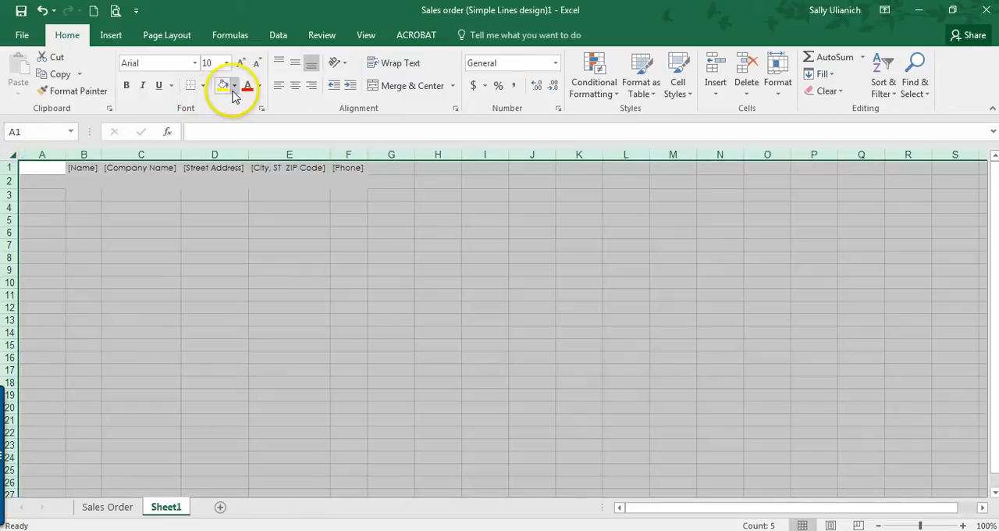
left_click(234, 88)
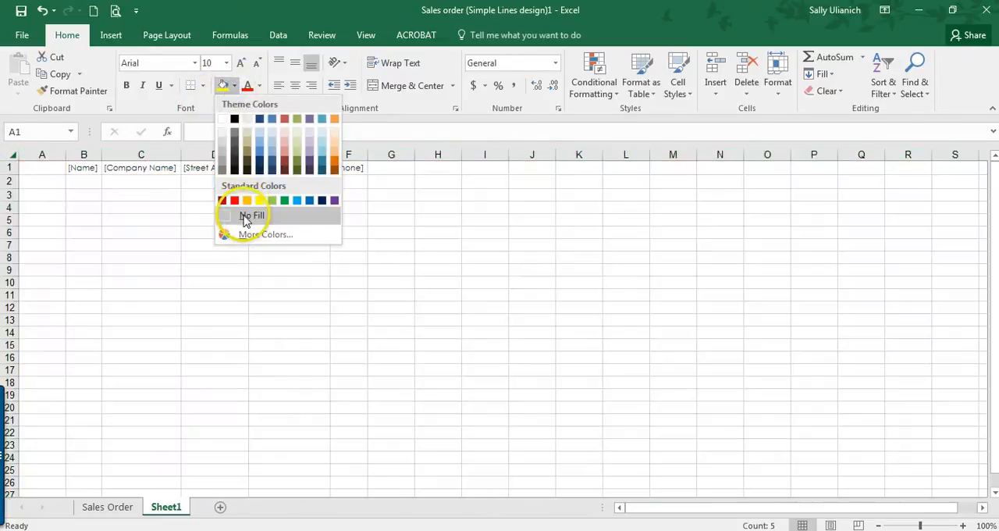
left_click(241, 216)
left_click(157, 192)
left_click(45, 169)
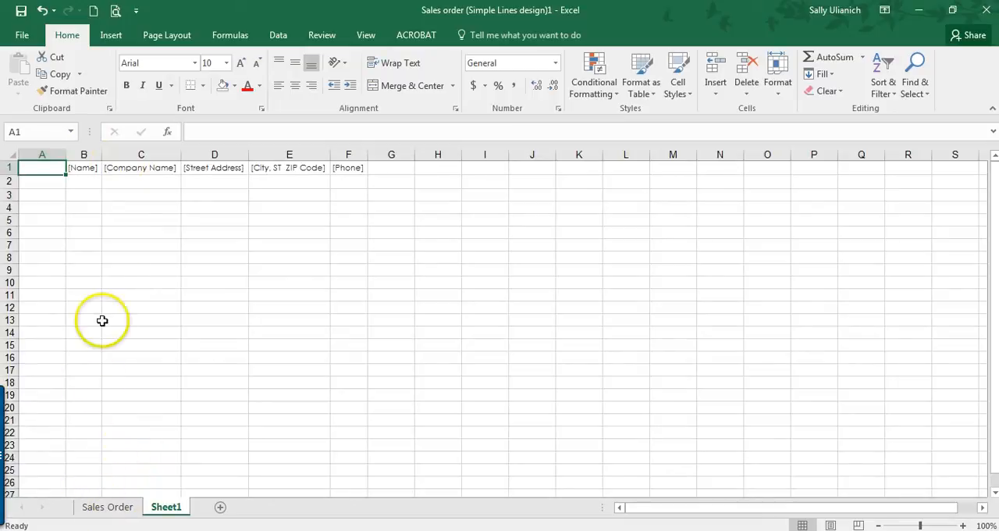
Step: Check the Customer ID format in G5 of the Sales Order sheet and enter a sample customer ID in A1 of Sheet1
left_click(128, 507)
left_click(409, 258)
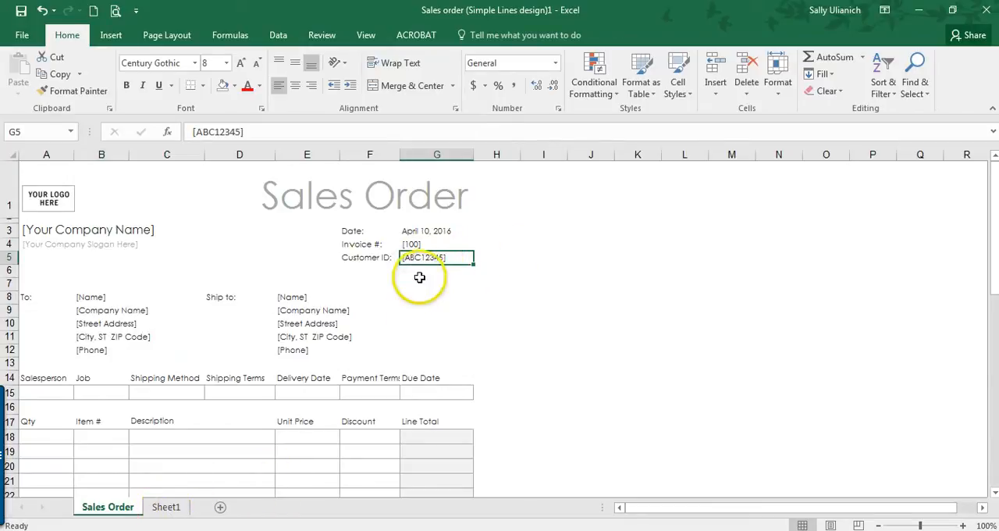
left_click(169, 508)
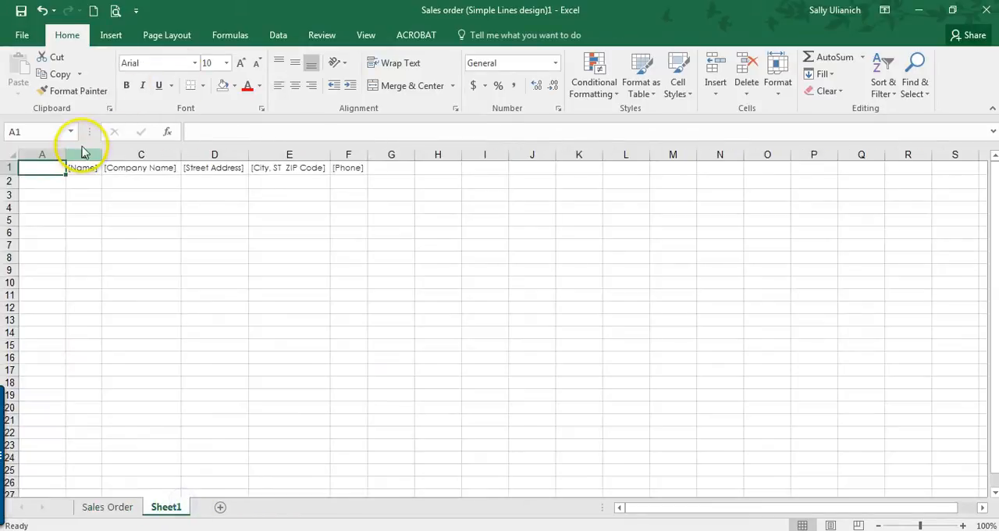
type("ABD1234")
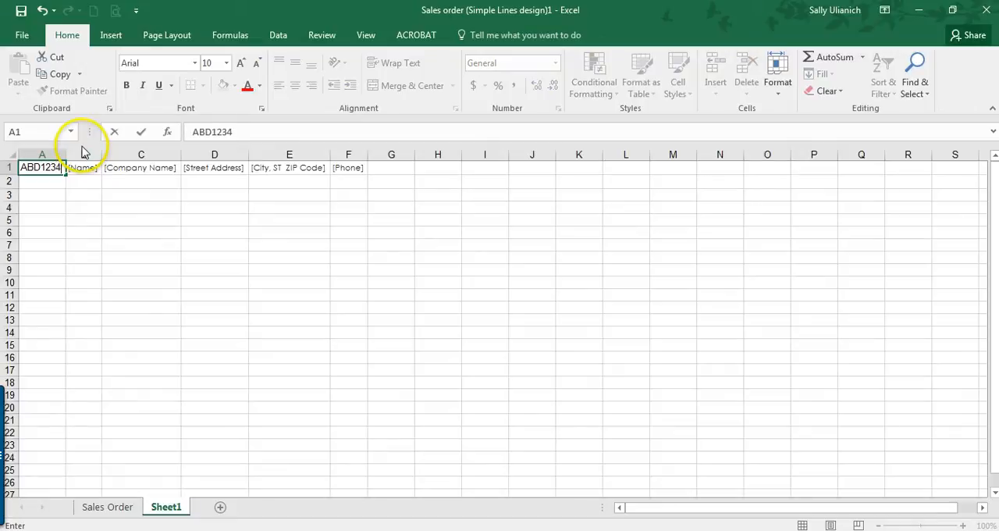
type("5")
key("Return")
Step: Move the sample customer ID from cell A1 to cell A2
left_click(57, 167)
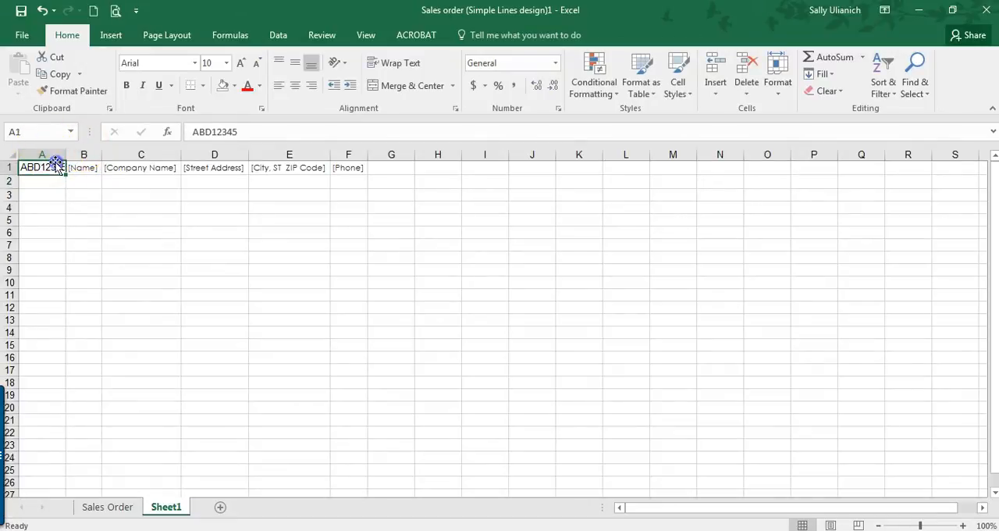
key("ctrl+c")
left_click(49, 181)
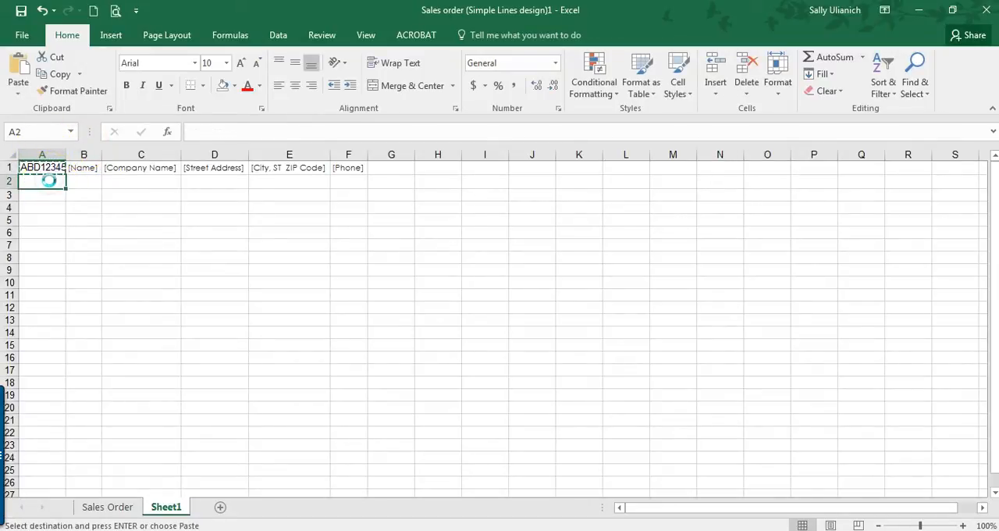
key("ctrl+v")
Step: Enter the heading "Customer ID" in A1, autofit column A and widen column B
left_click(49, 169)
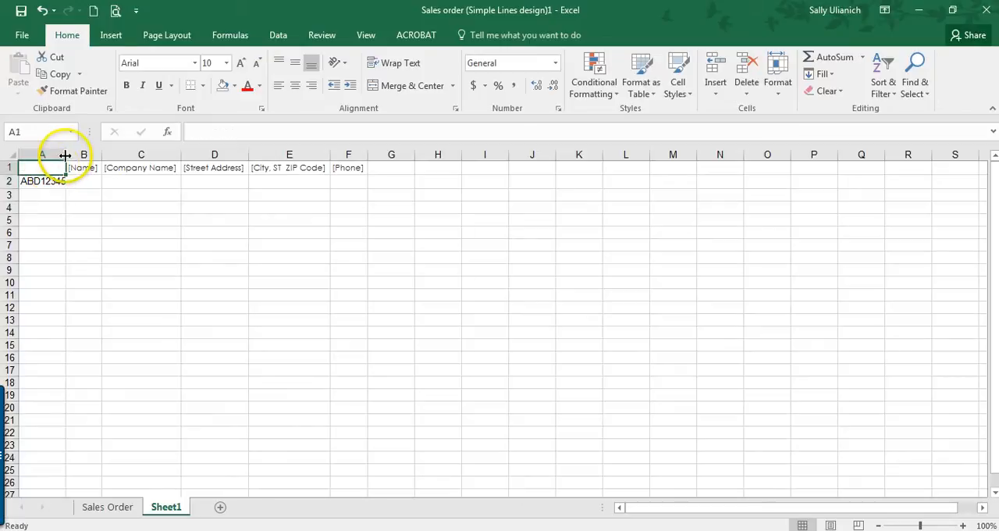
type("Customer ID")
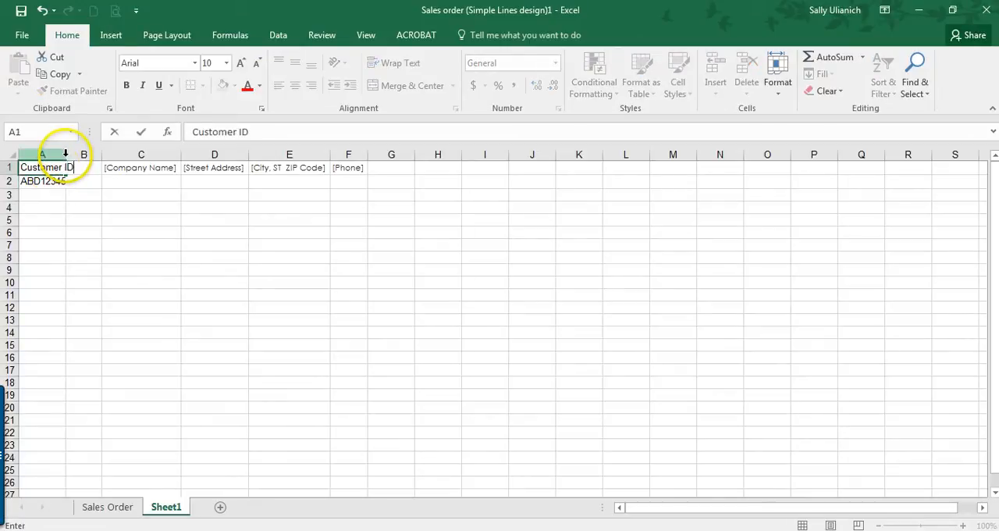
key("Return")
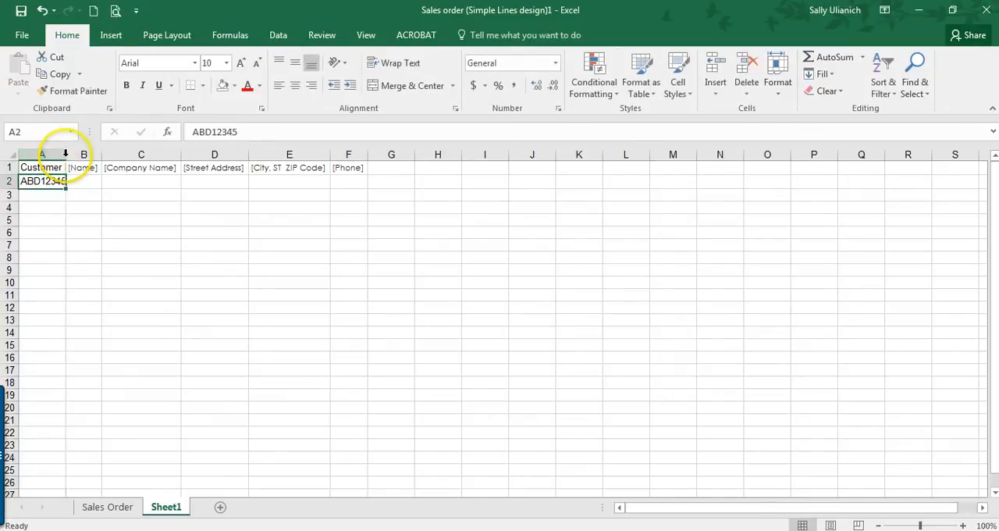
double_click(65, 154)
left_click_drag(113, 153, 161, 154)
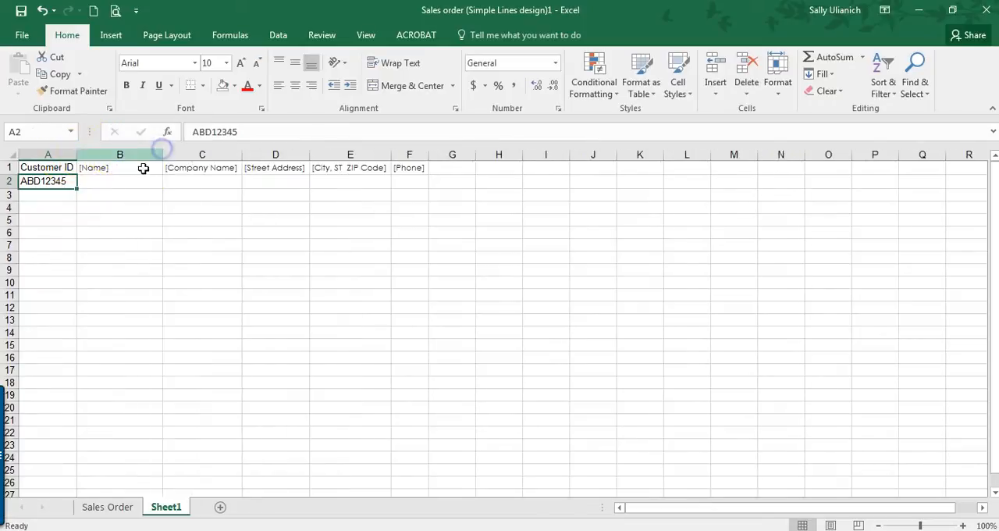
Step: Fill in the sample record with "Contact Name" in B2 and "Company Name" in C2
left_click(131, 179)
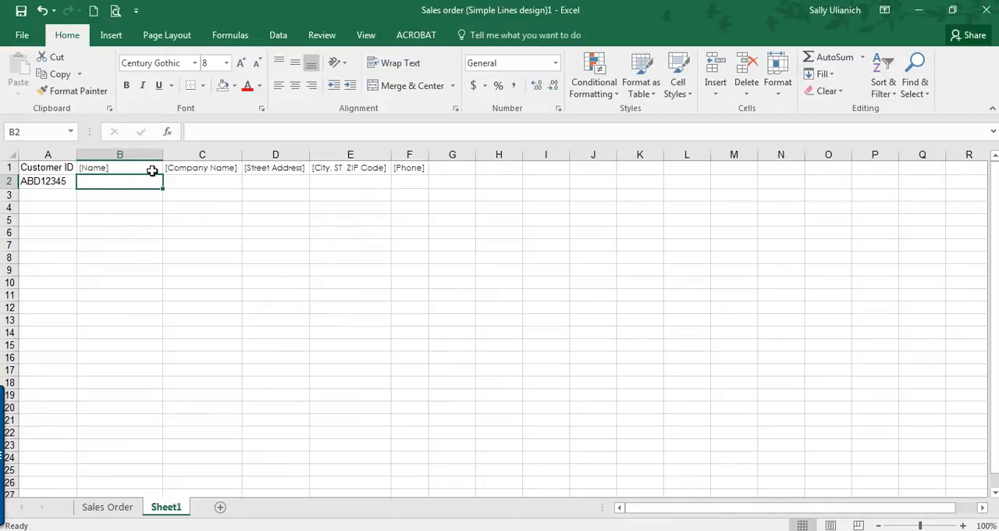
type("Contact Name")
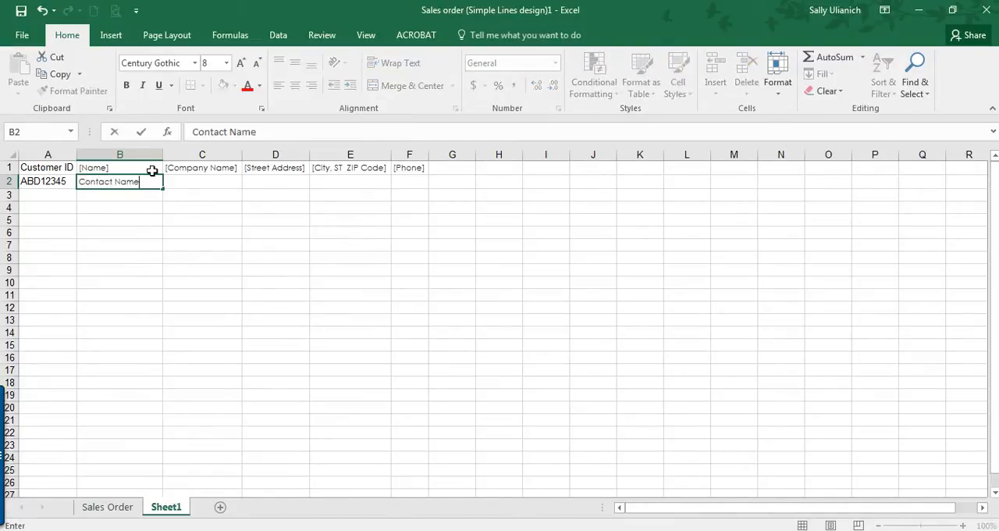
key("Tab")
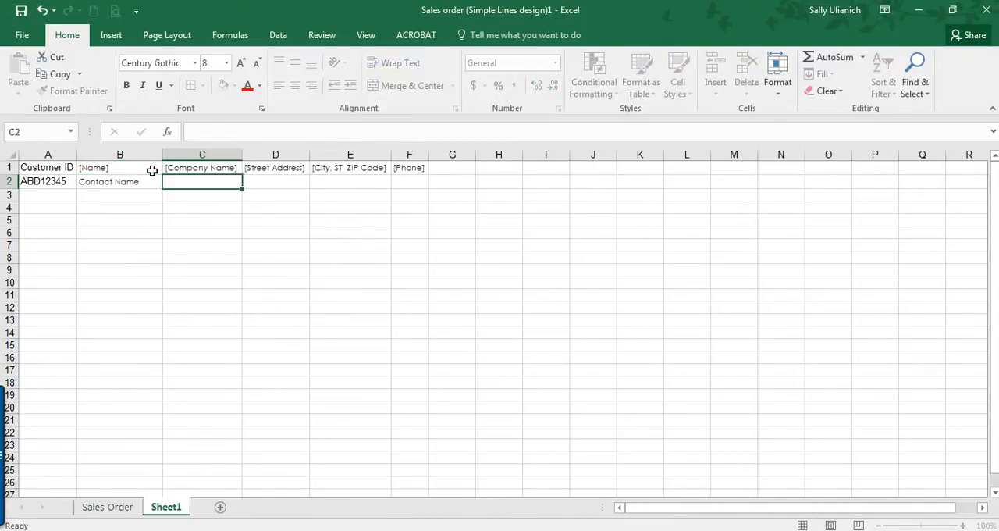
type("Company Name")
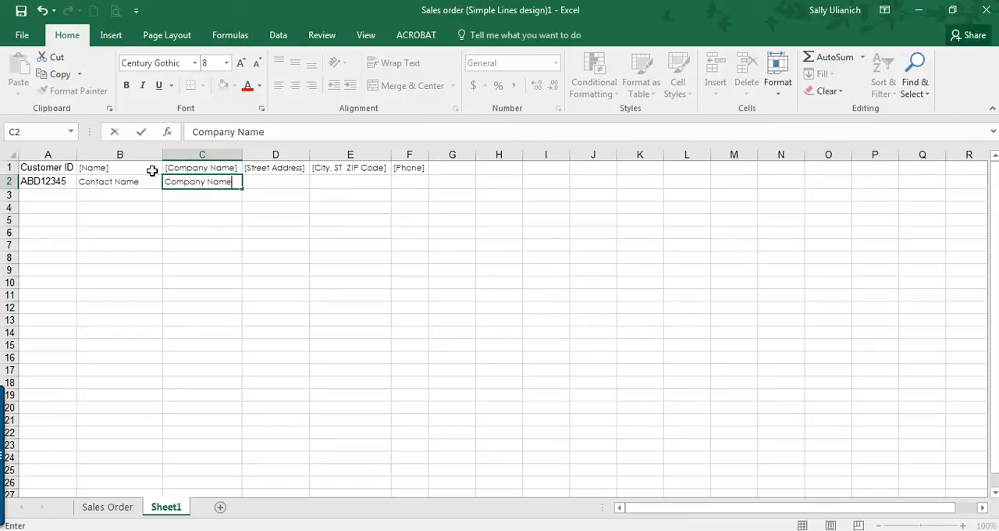
key("Tab")
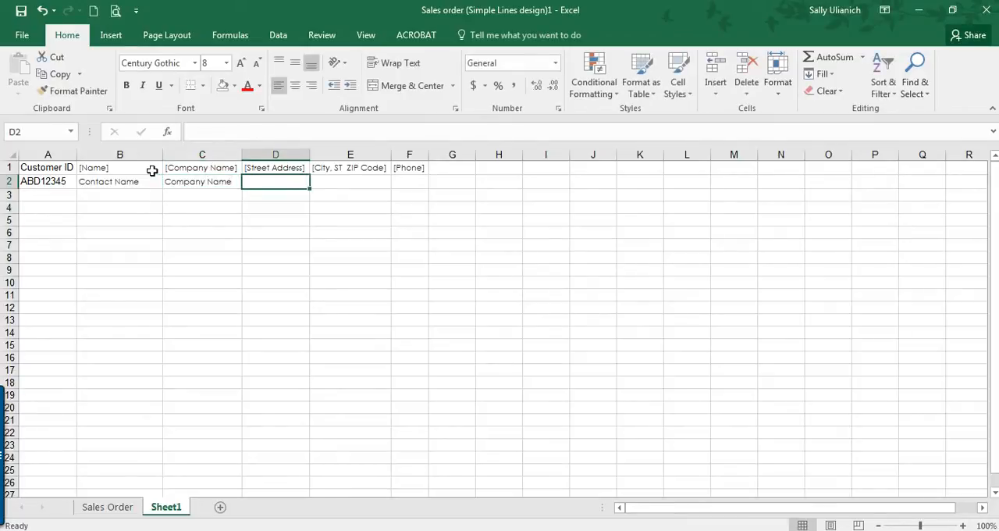
Step: Enter a sample street address, city with state and ZIP code, and phone number in D2:F2, and autofit column F
type("Street")
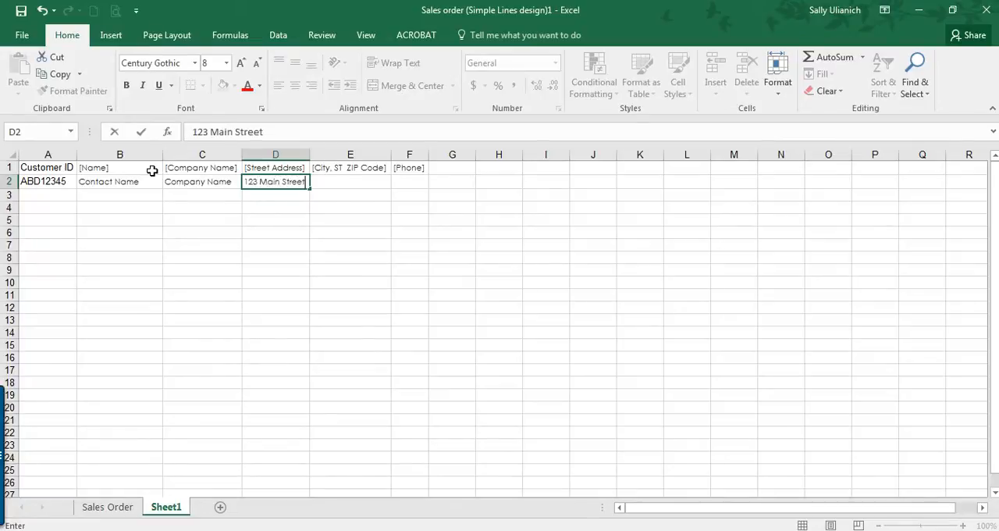
key("Tab")
type("Ci")
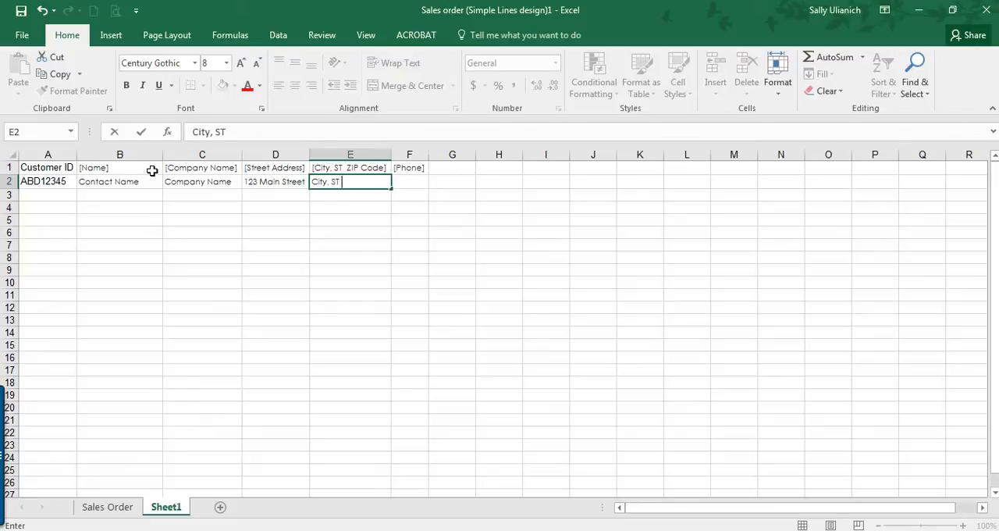
type("ty, ST 12345")
key("Tab")
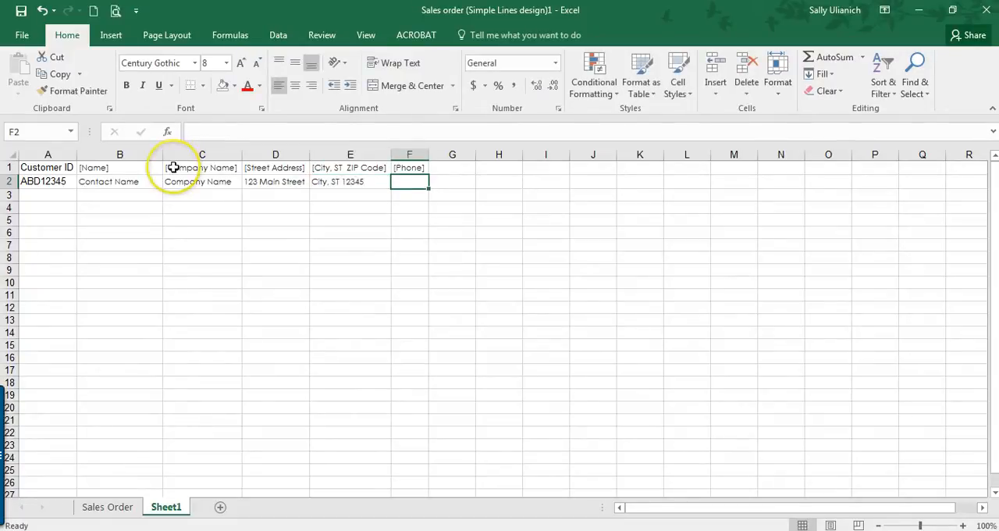
type("800-555-1234")
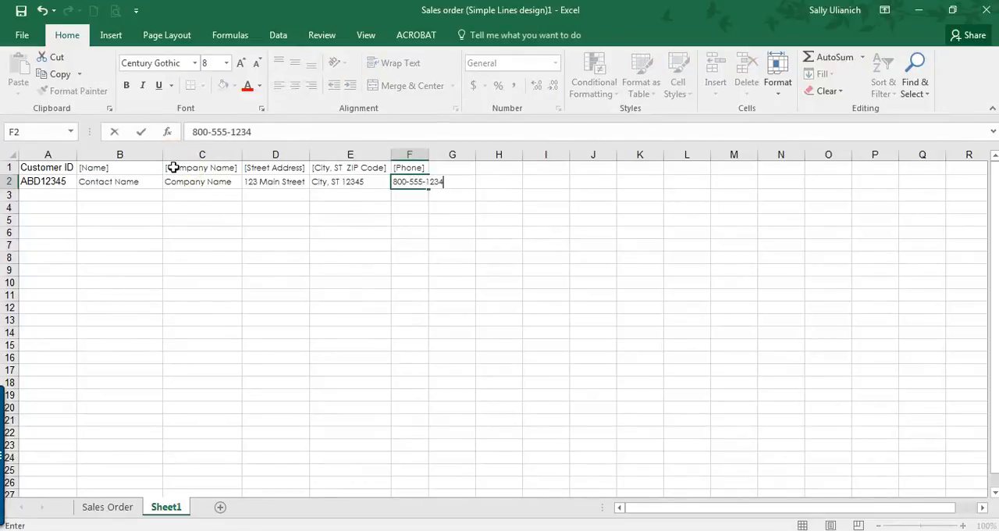
key("Return")
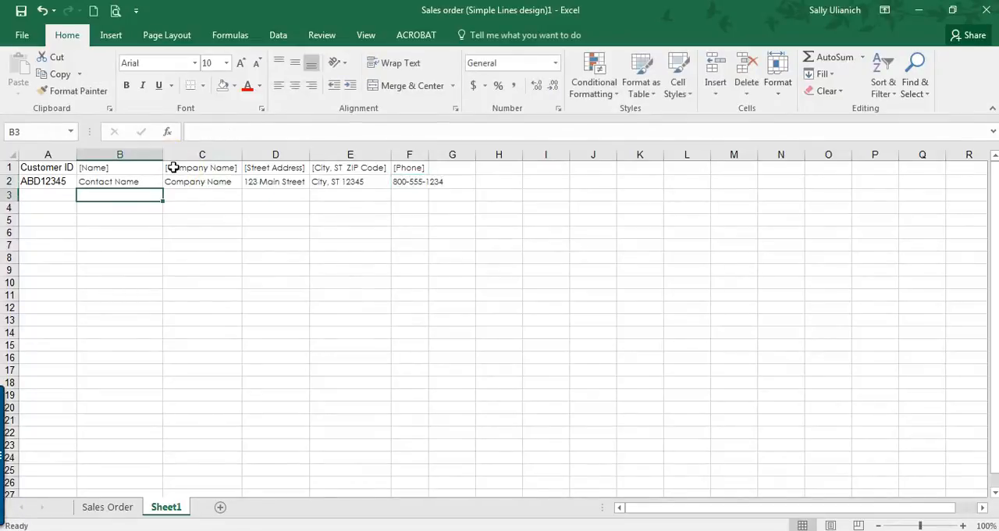
double_click(430, 155)
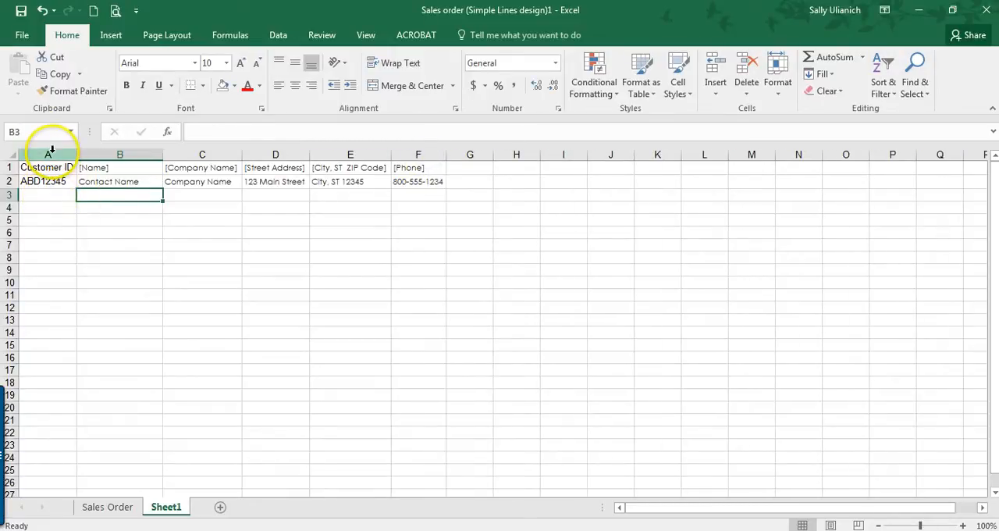
Step: Correct the letter prefix of the customer ID in cell A2 to ABC
left_click(49, 183)
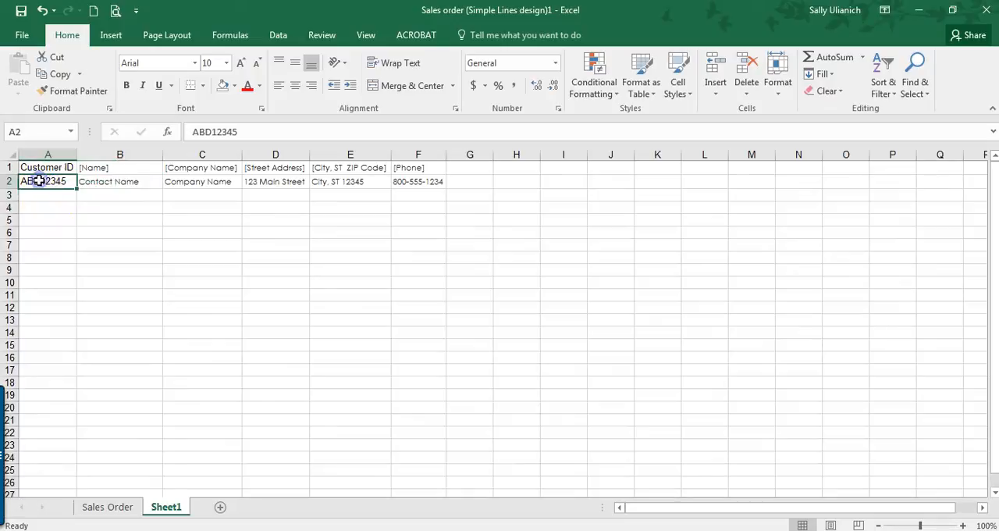
double_click(40, 181)
key("Return")
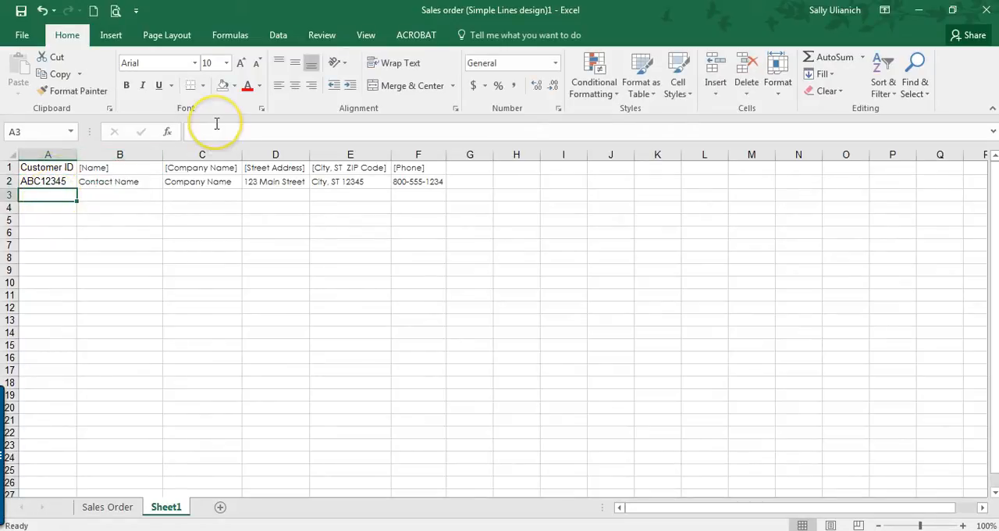
Step: Enter the next consecutive customer ID in A3 and fill the ID series from A2:A3 down to A22
type("A")
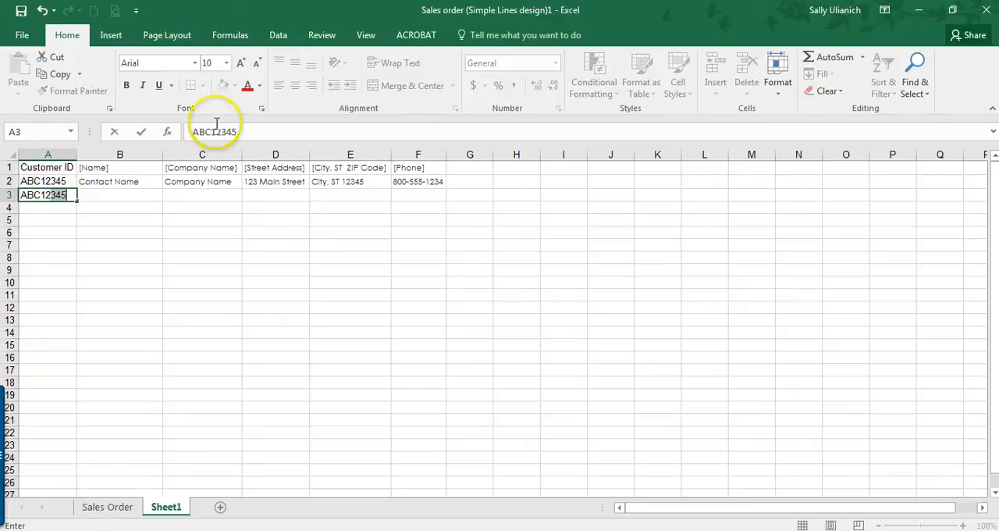
type("BC12346")
key("Return")
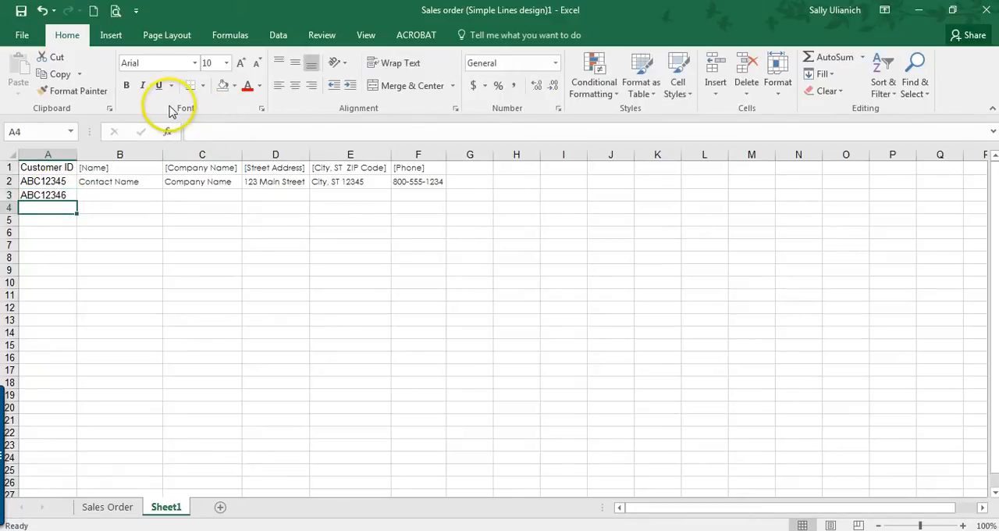
left_click(66, 180)
left_click_drag(67, 179, 62, 432)
Step: Copy the sample contact details in B2:F2 into the rows below, B3:F22
left_click(98, 183)
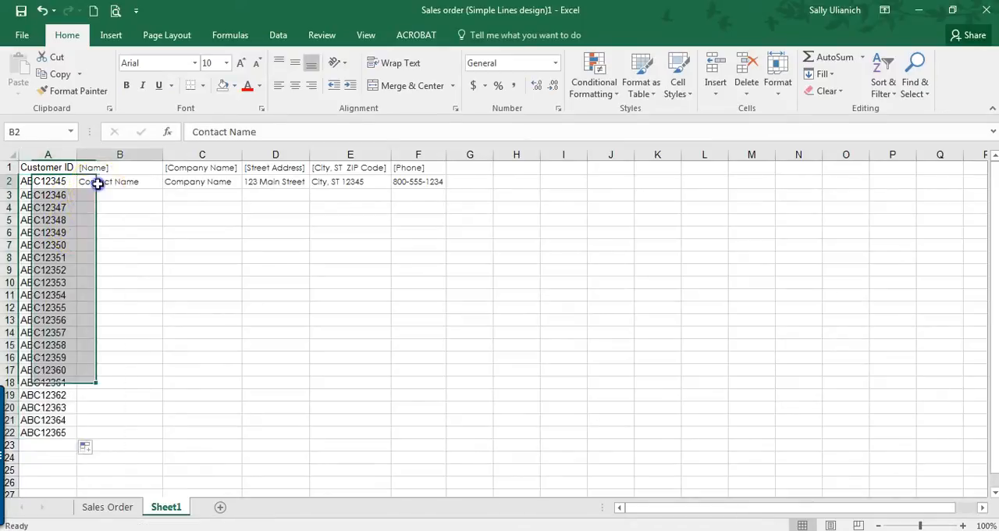
left_click_drag(98, 183, 395, 180)
key("ctrl+c")
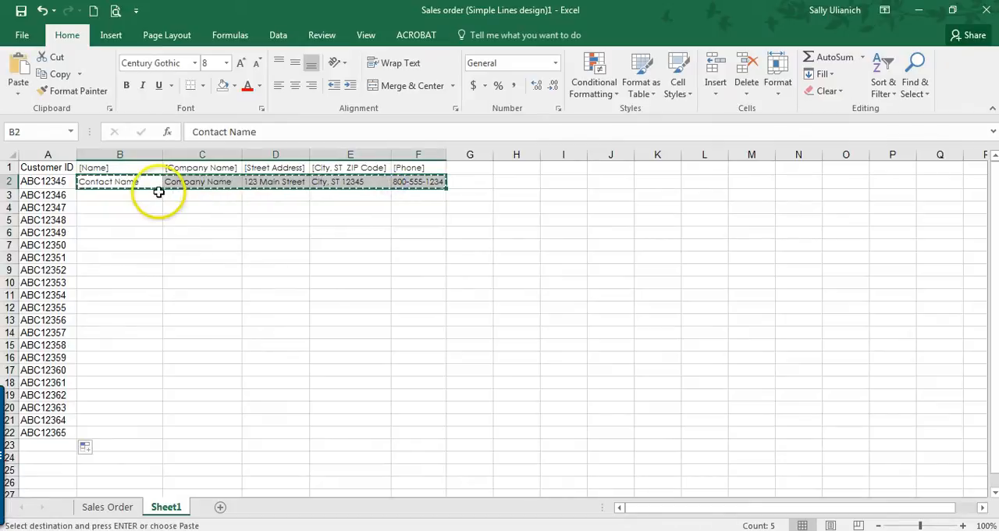
left_click_drag(158, 192, 395, 439)
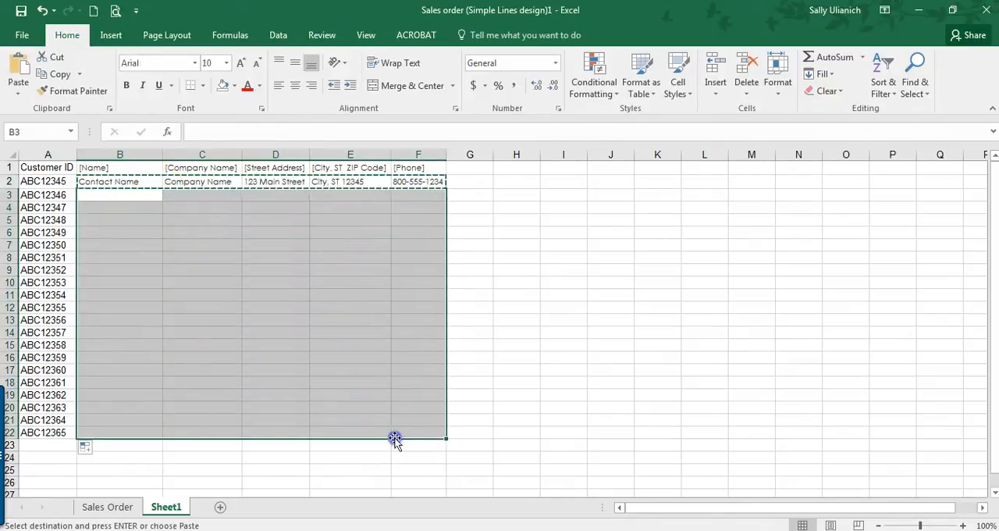
key("ctrl+v")
key("Escape")
left_click(143, 228)
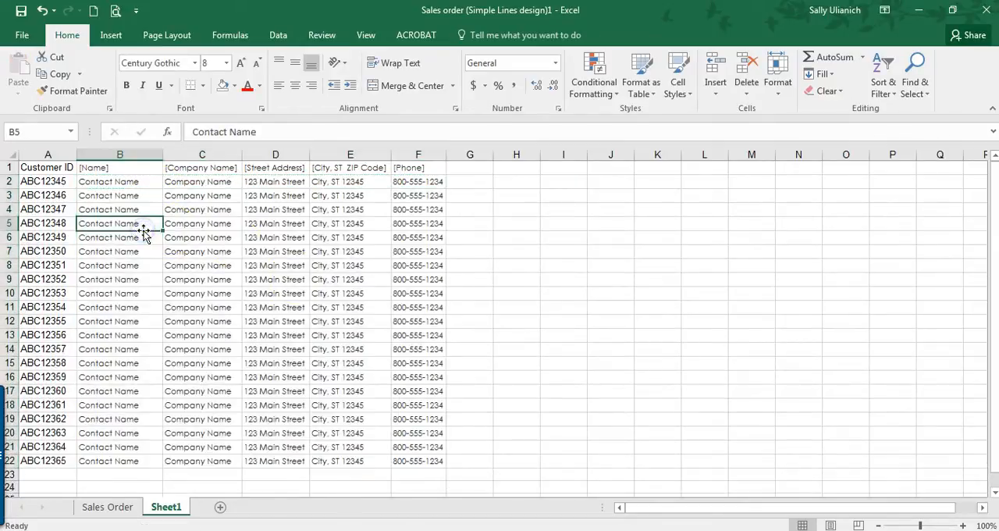
Step: Rename the Sheet1 worksheet as Customers
right_click(170, 511)
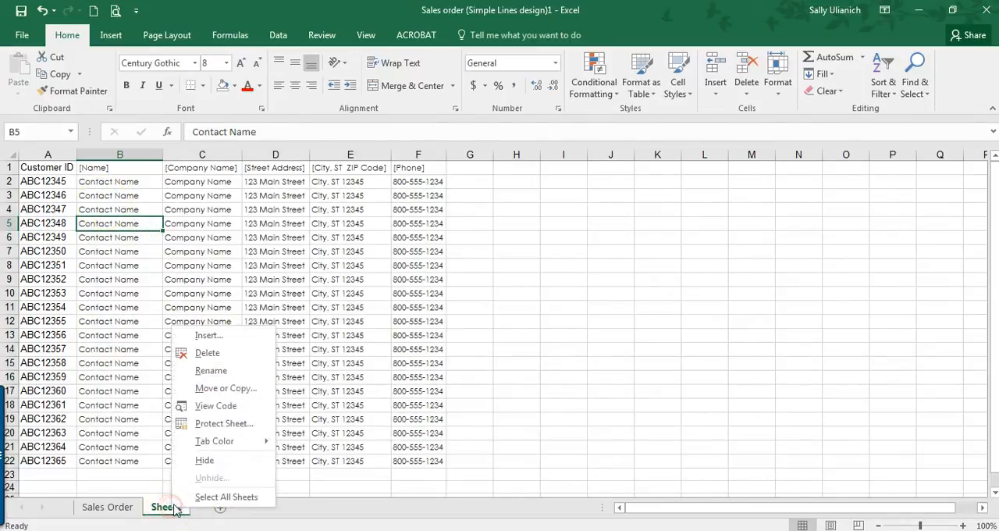
right_click(167, 510)
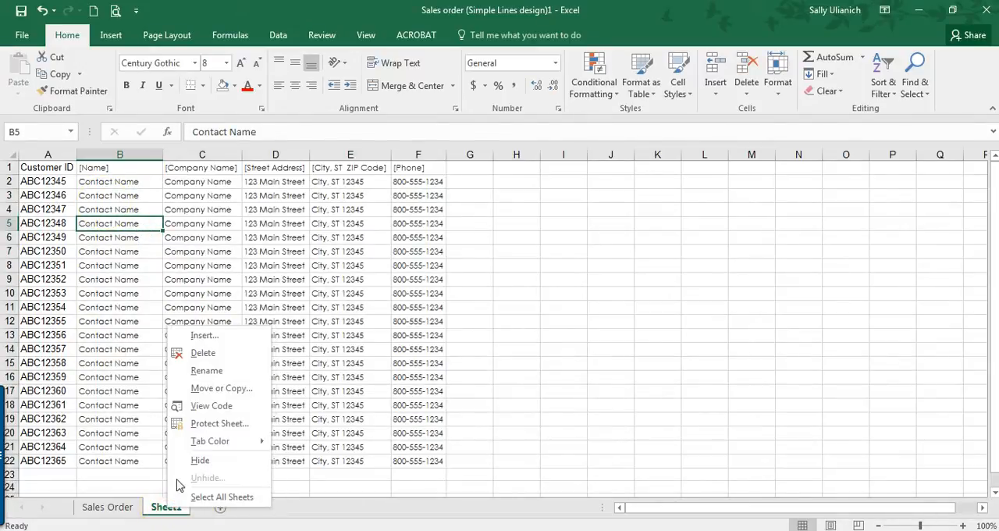
left_click(206, 368)
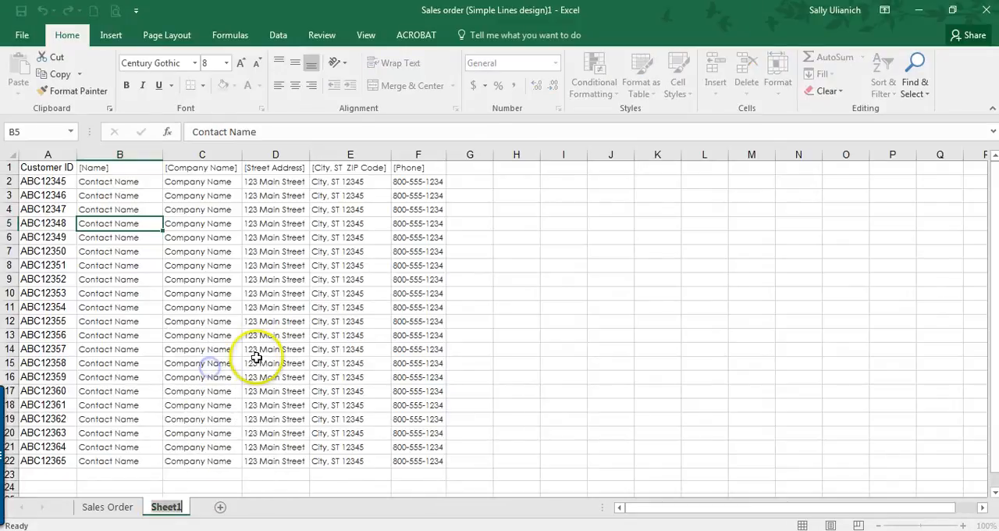
type("Customers")
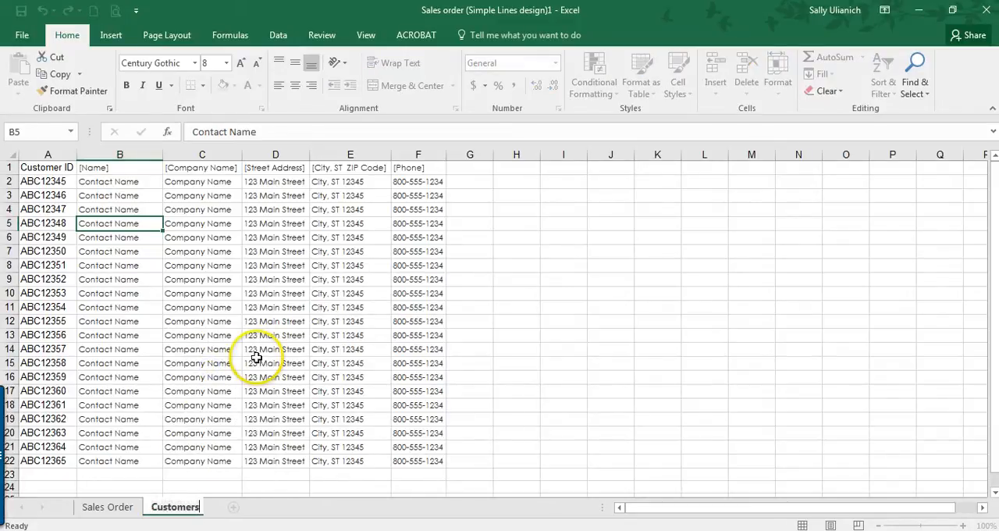
key("Return")
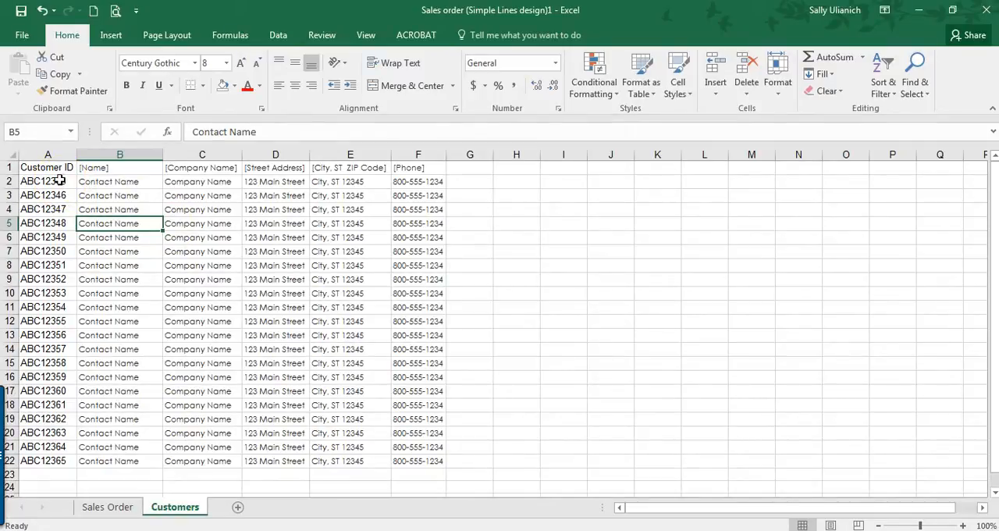
Step: Name the customer ID cells in column A, from A2 down past the last entry, as CustomerID
left_click_drag(60, 180, 36, 455)
scroll(36, 426, "up", 4)
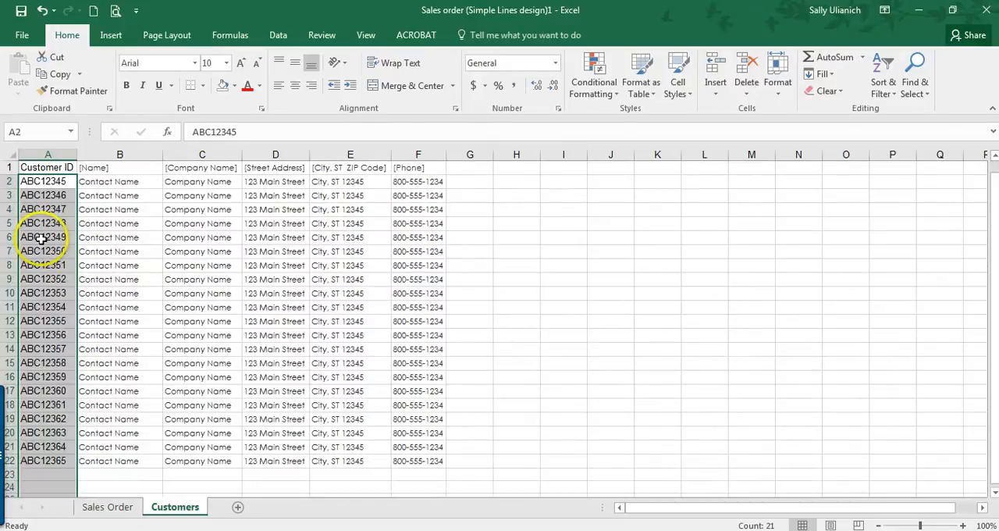
left_click(45, 135)
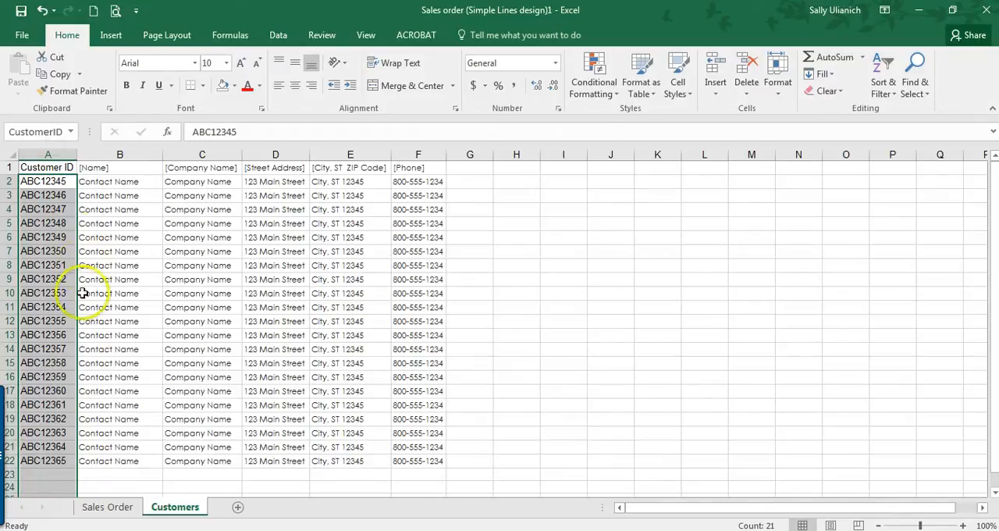
left_click(61, 184)
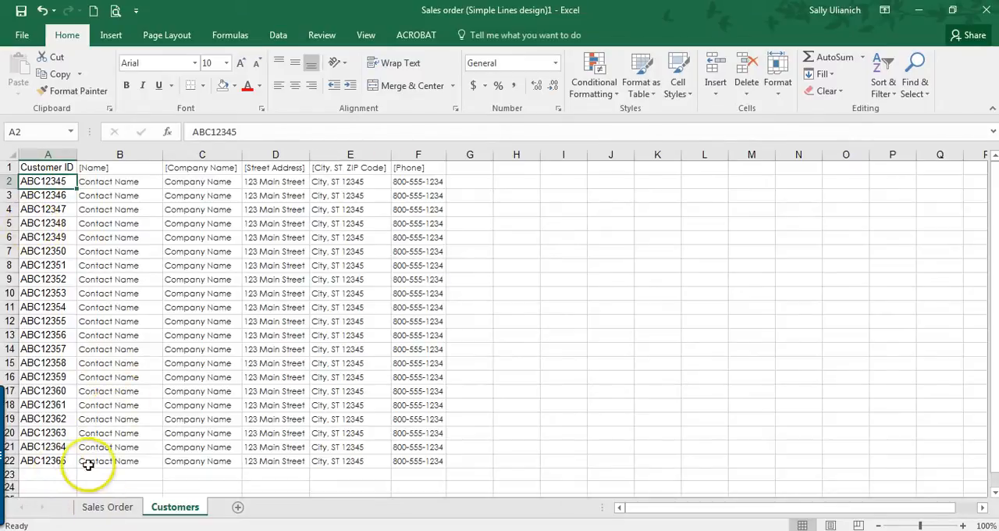
Step: Add list data validation to the Customer ID cell G5 on the Sales Order sheet, with =CustomerID as its source
left_click(108, 506)
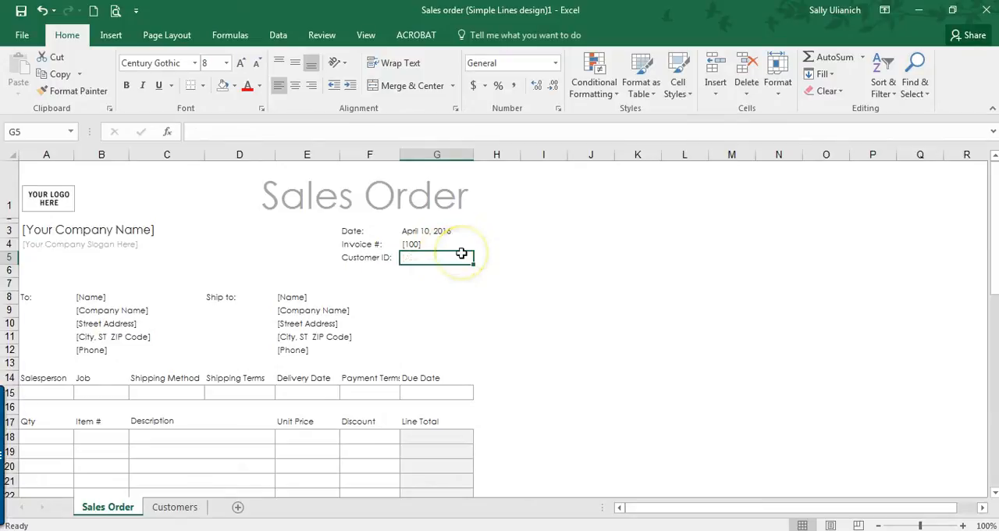
left_click(279, 36)
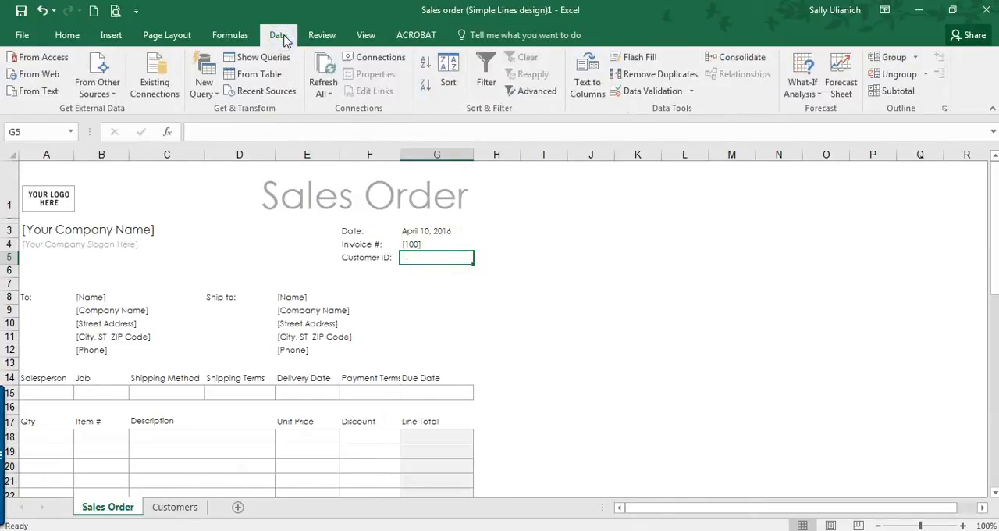
left_click(692, 91)
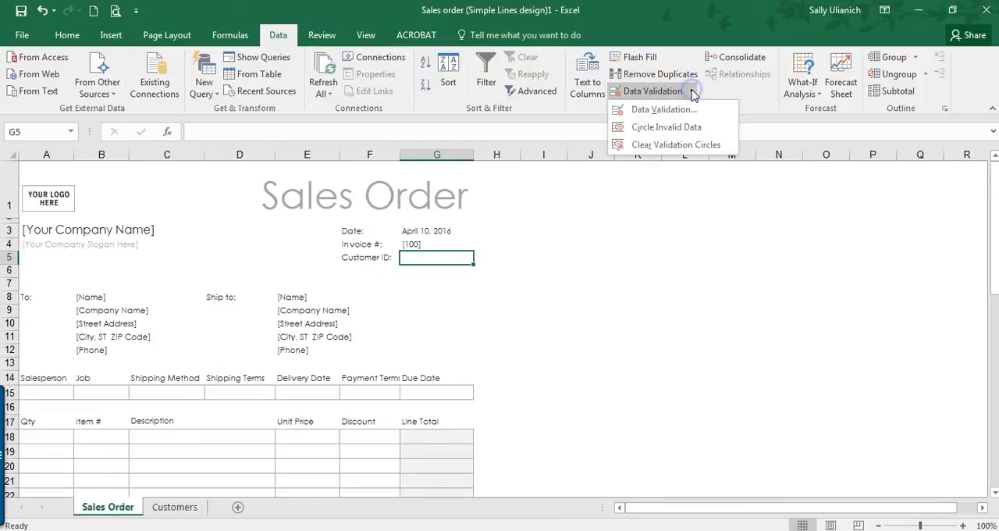
left_click(684, 112)
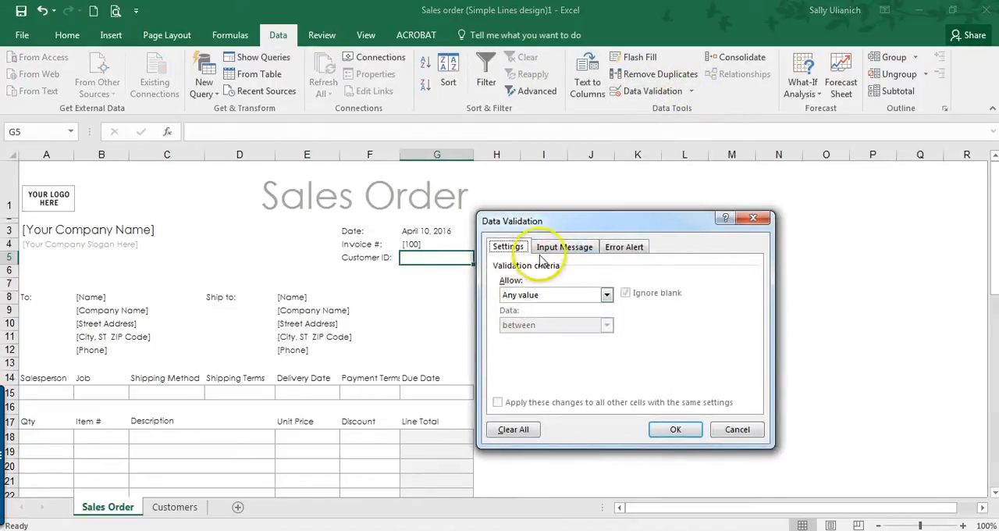
left_click(607, 296)
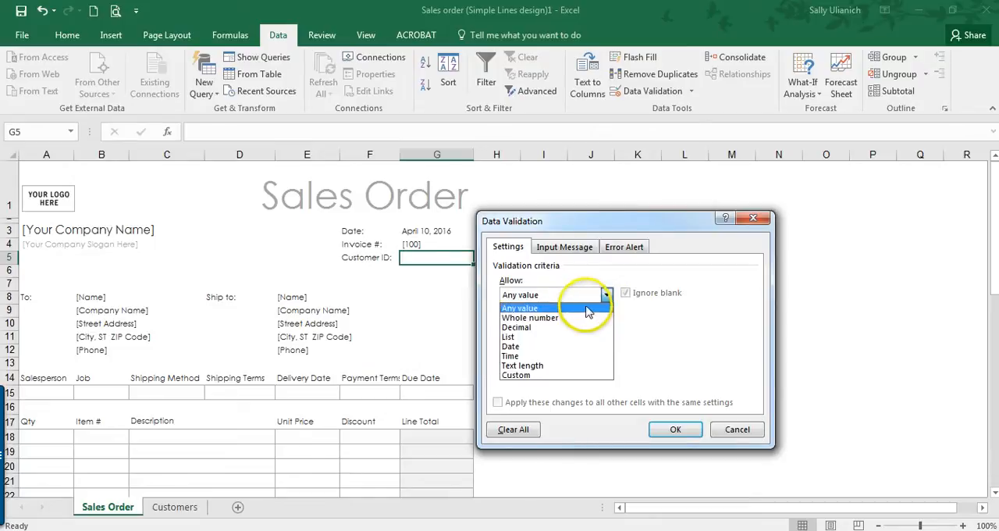
left_click(564, 337)
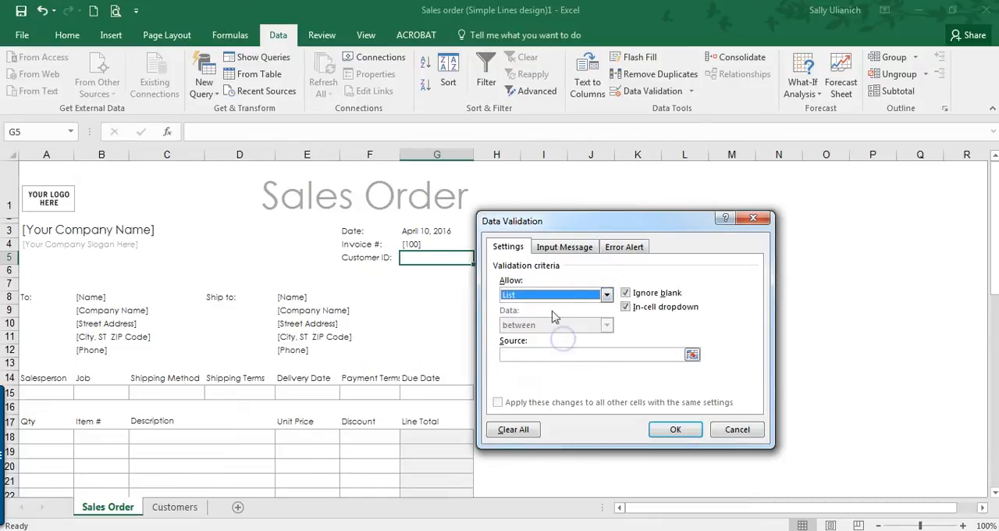
left_click(518, 353)
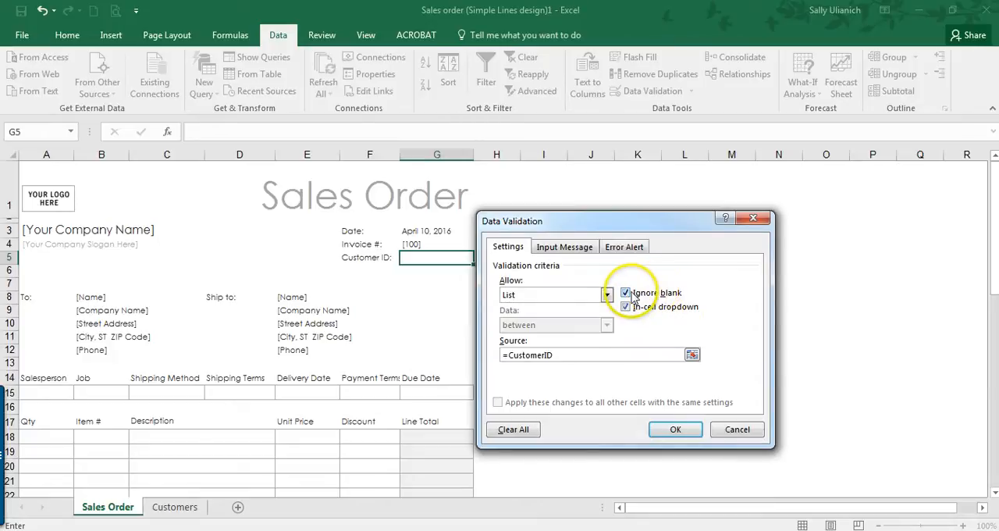
left_click(667, 428)
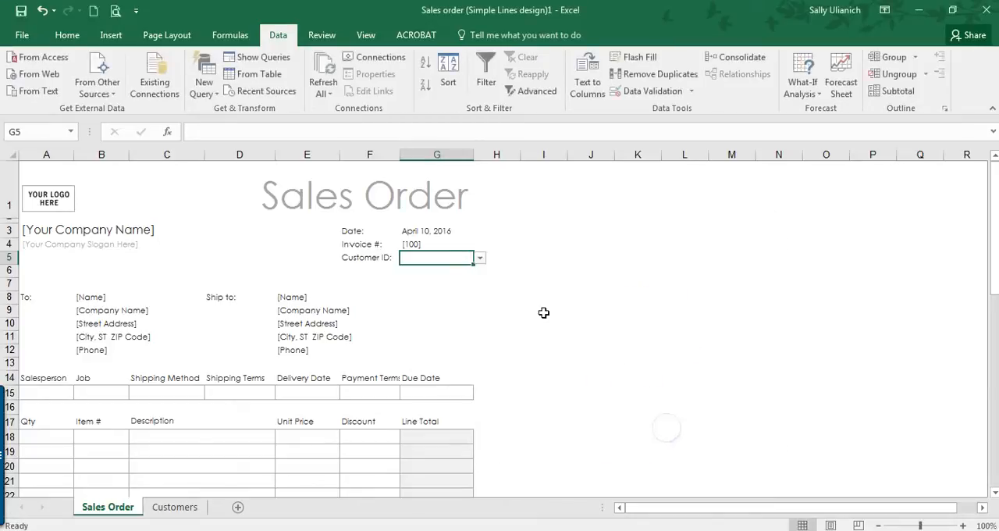
Step: Choose the second customer ID from the list in G5 and look over the contact columns on the Customers sheet
left_click(481, 261)
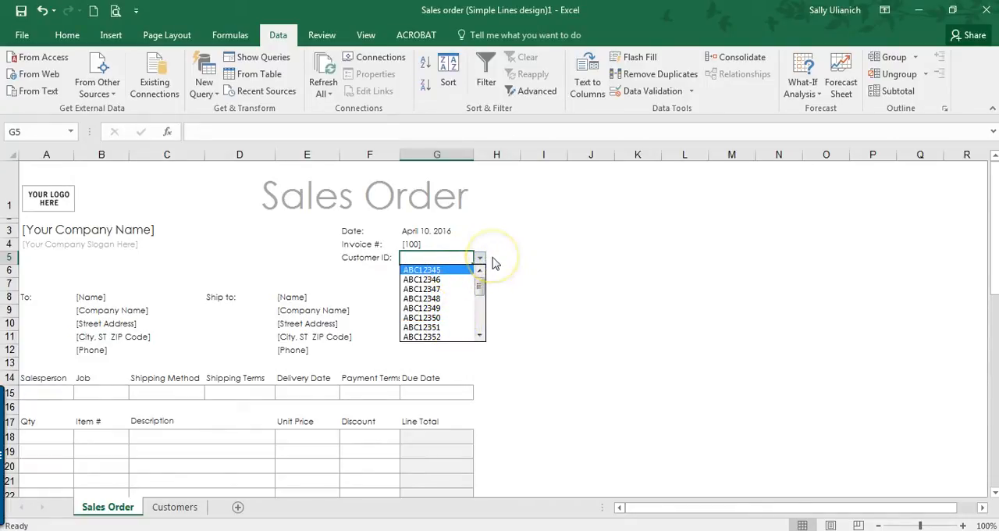
left_click(427, 279)
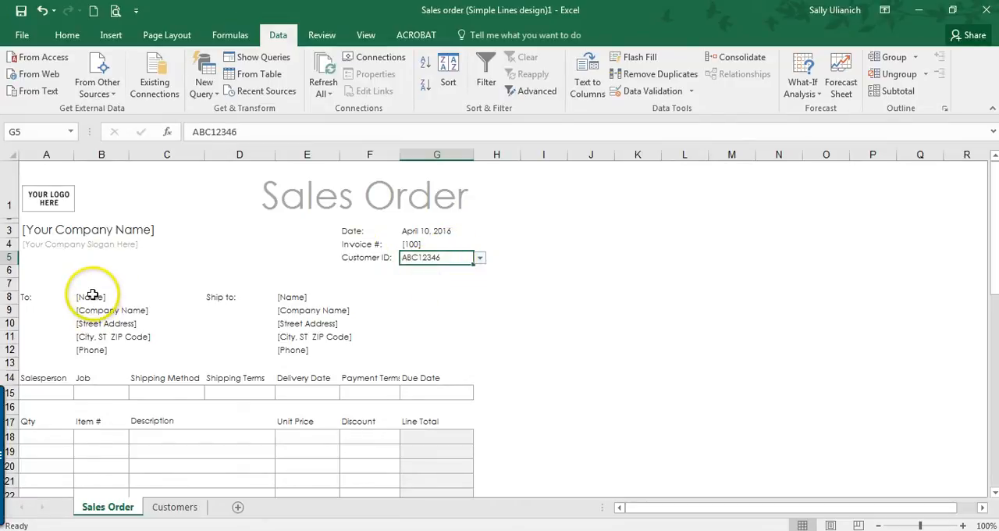
left_click(176, 506)
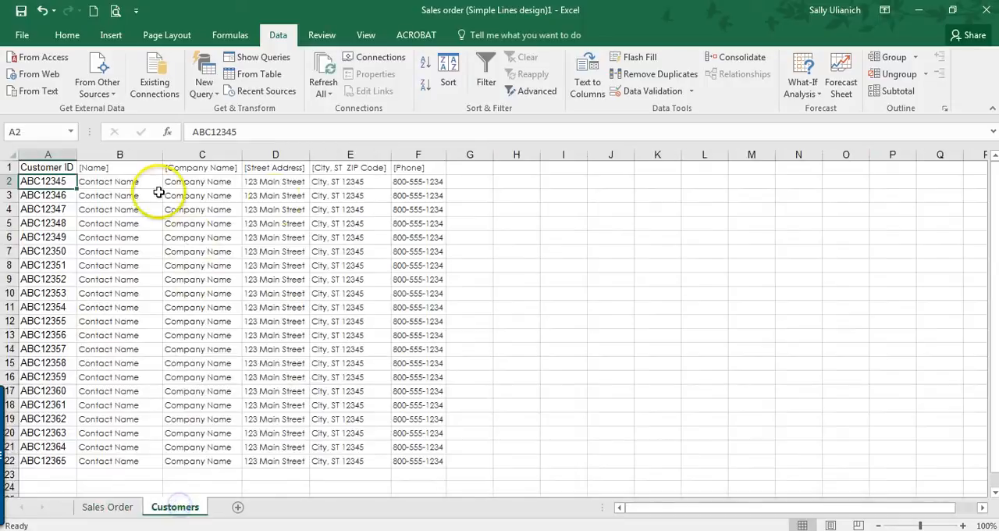
left_click(124, 507)
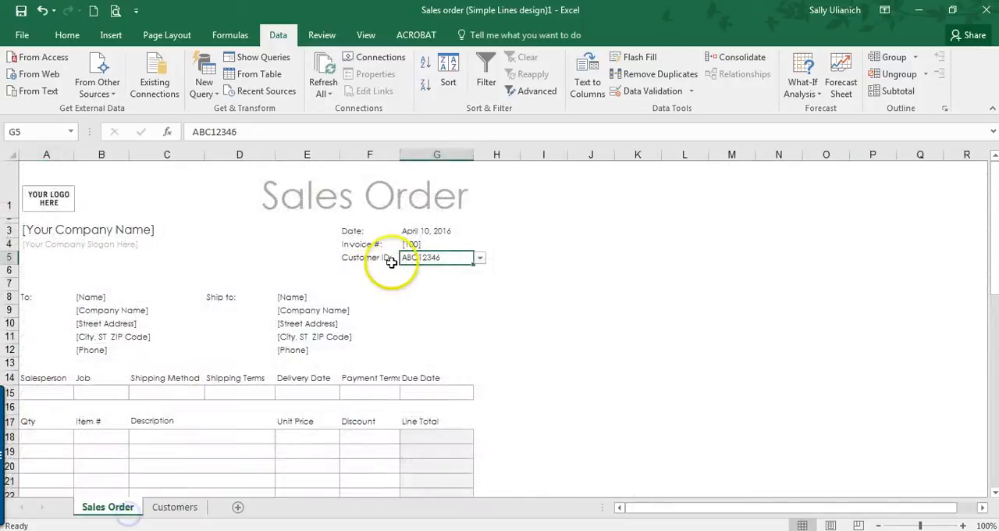
Step: Clear the [Name] placeholder in the To block's cell B8 and insert a VLOOKUP function there
left_click(101, 299)
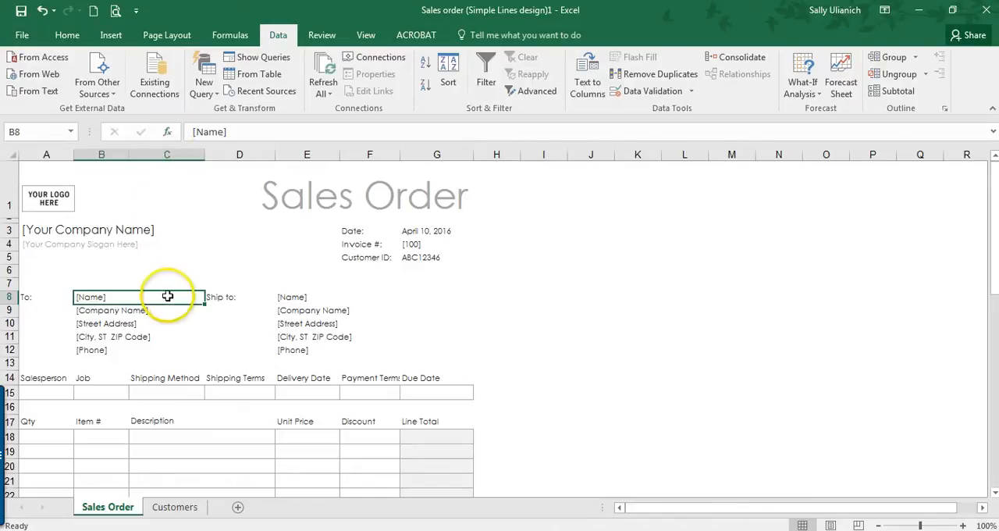
key("Delete")
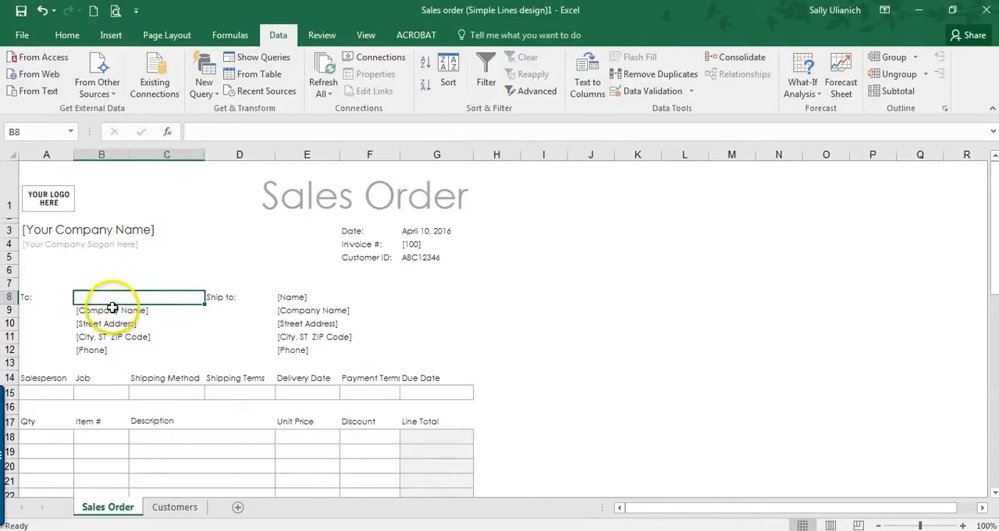
left_click(167, 35)
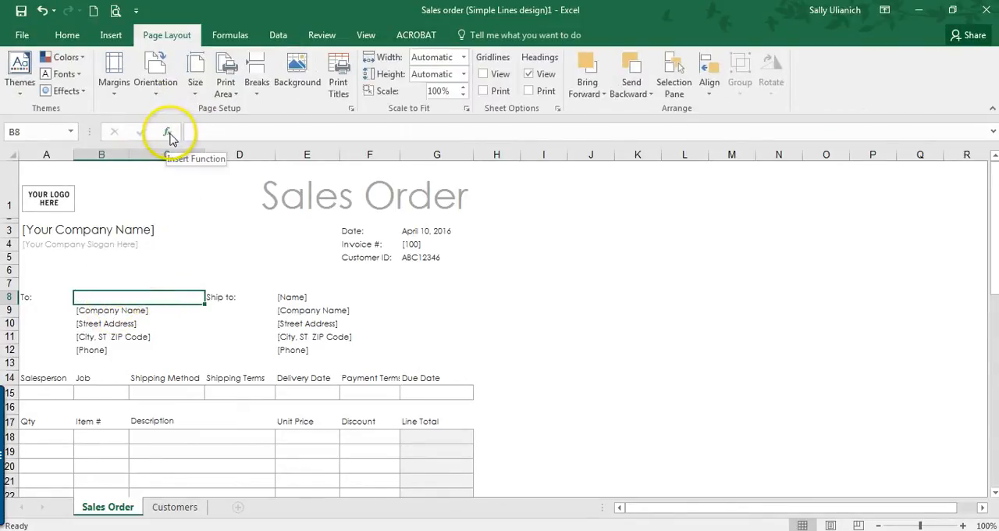
left_click(168, 132)
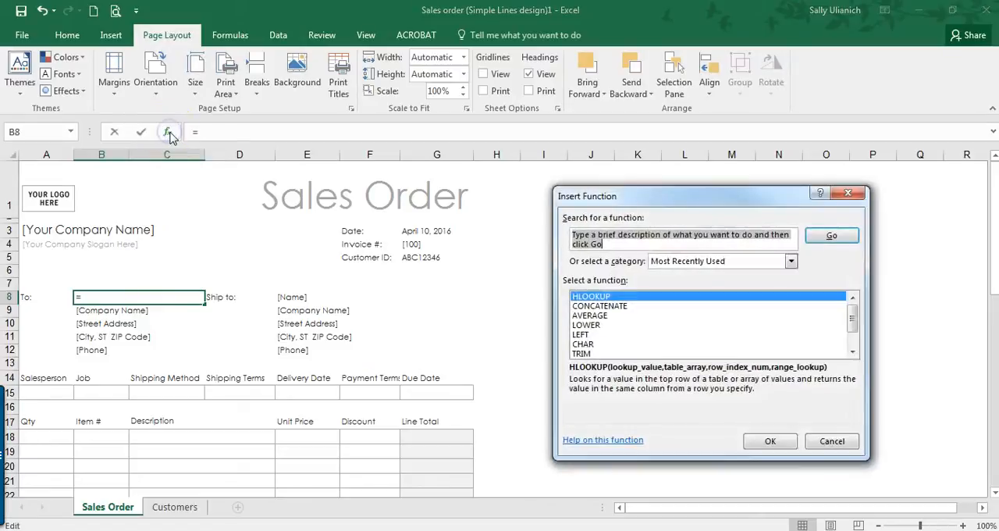
type("v")
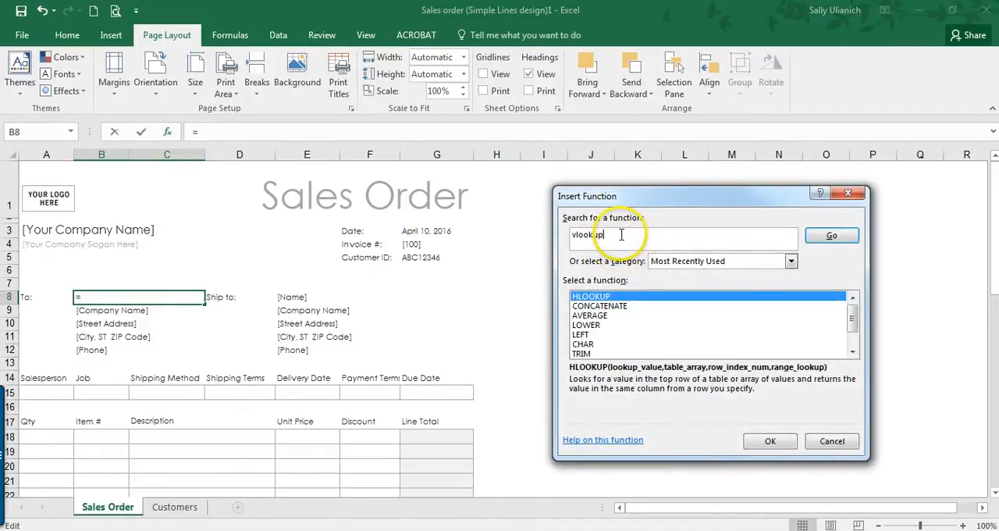
type("lookup")
key("Return")
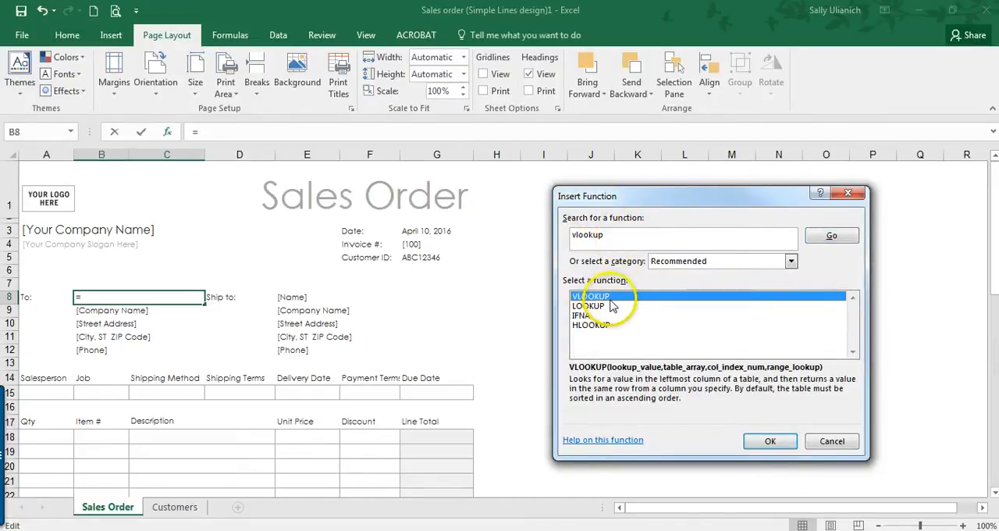
left_click(769, 441)
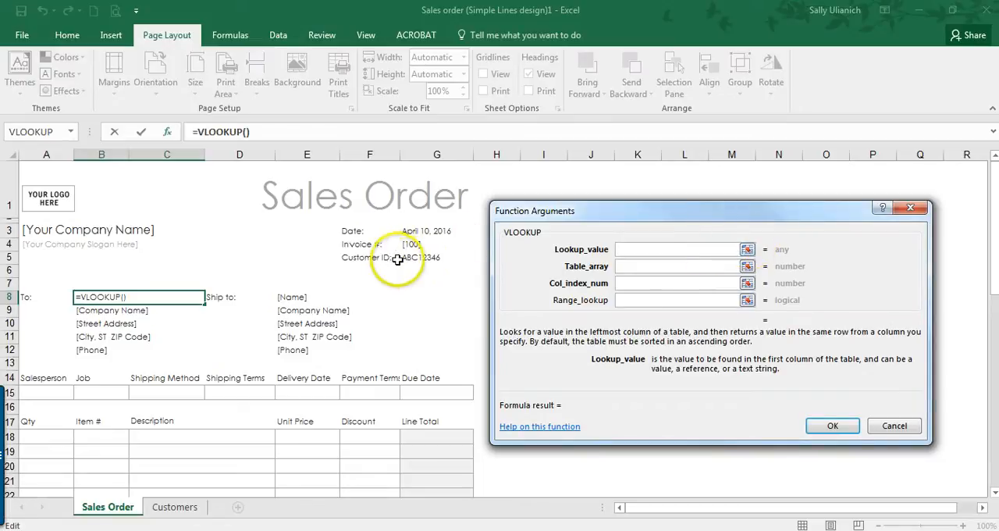
Step: Set the VLOOKUP's lookup value to G5 and its table array to Customers!A1:F38
left_click(424, 257)
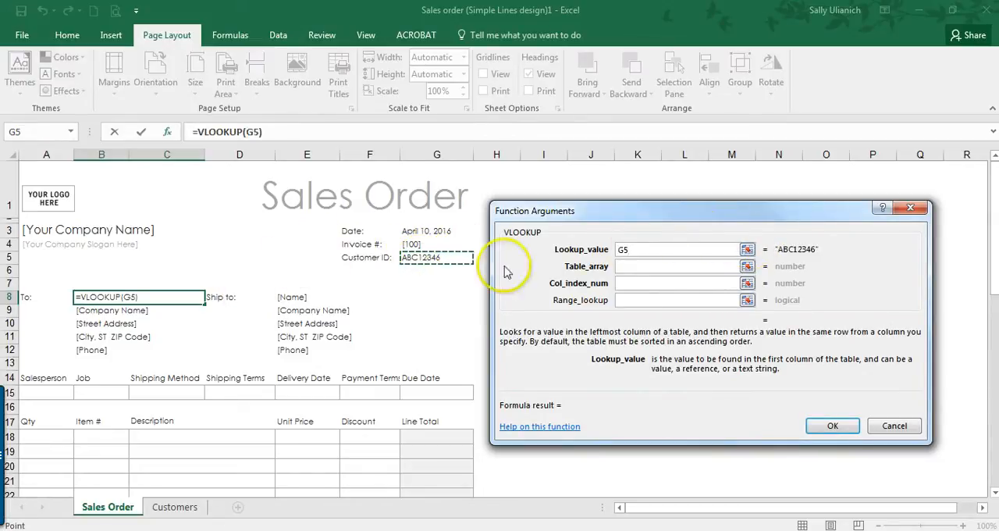
left_click(722, 266)
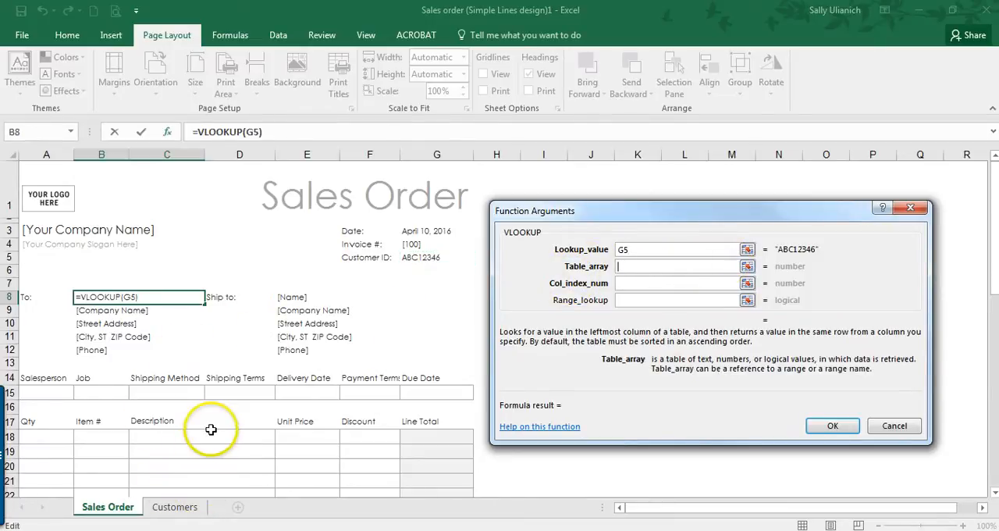
left_click(175, 507)
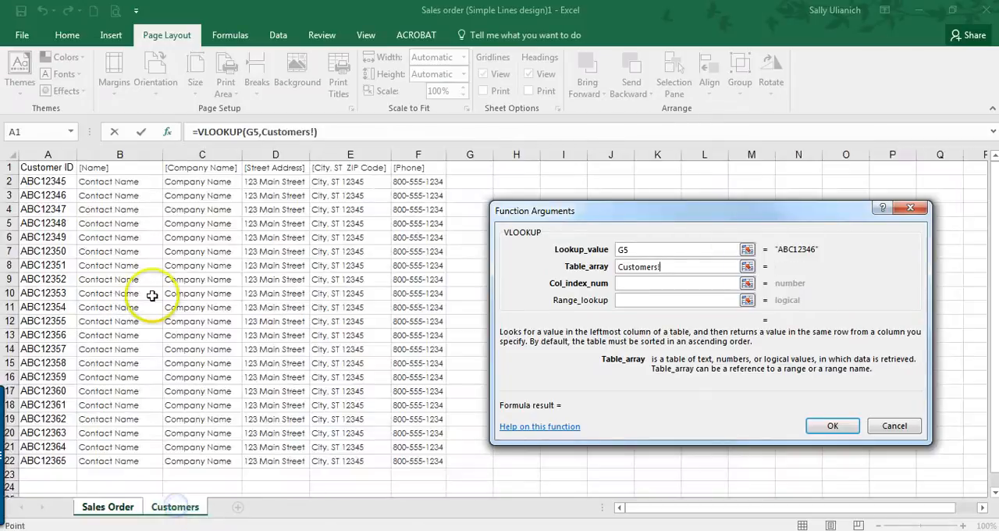
left_click_drag(28, 167, 419, 497)
scroll(311, 391, "up", 4)
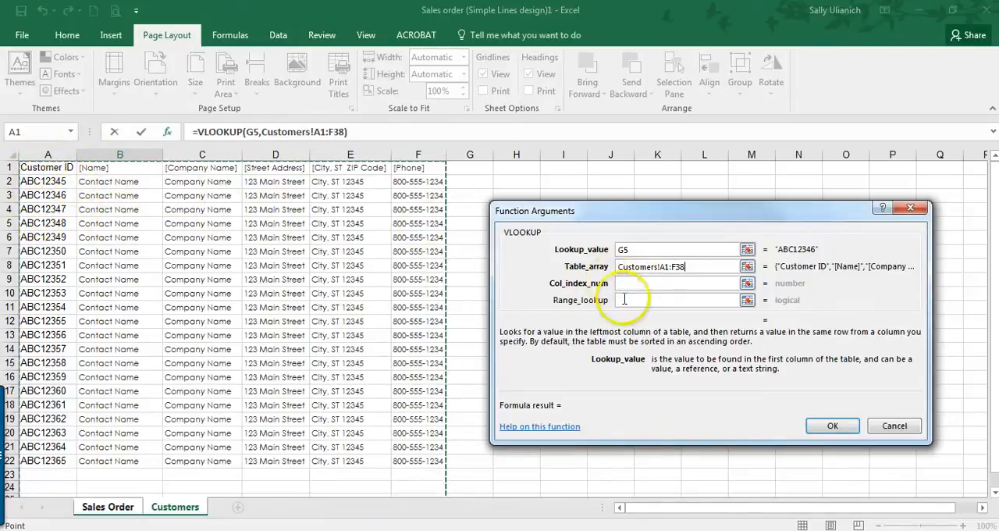
Step: Set the VLOOKUP's column index to 2 and its range lookup to false, insert it in B8, and dismiss the Office notification
left_click(624, 283)
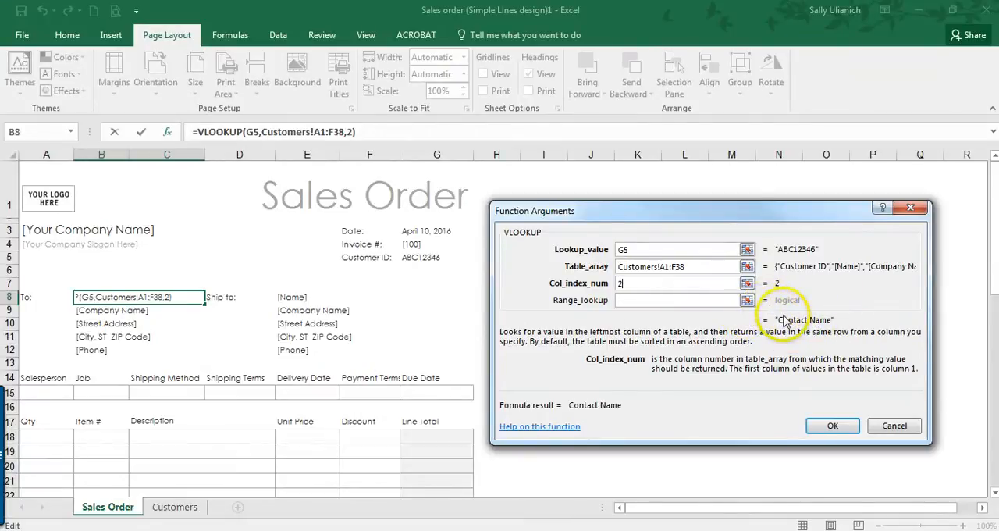
left_click(639, 300)
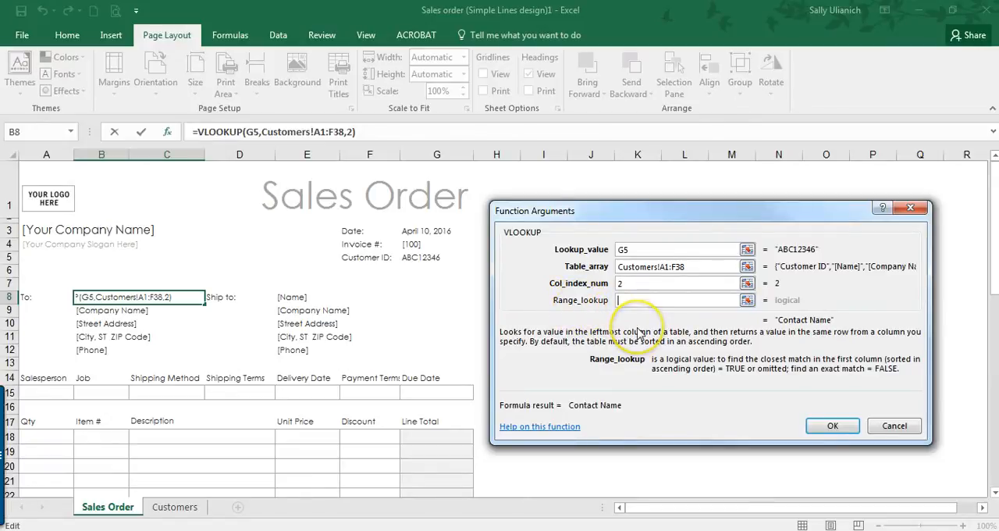
type("fals")
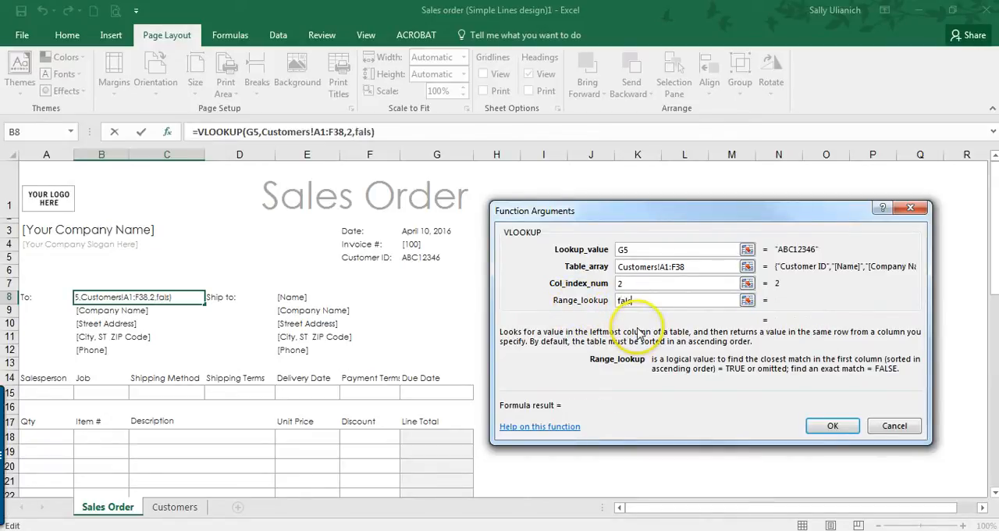
type("e")
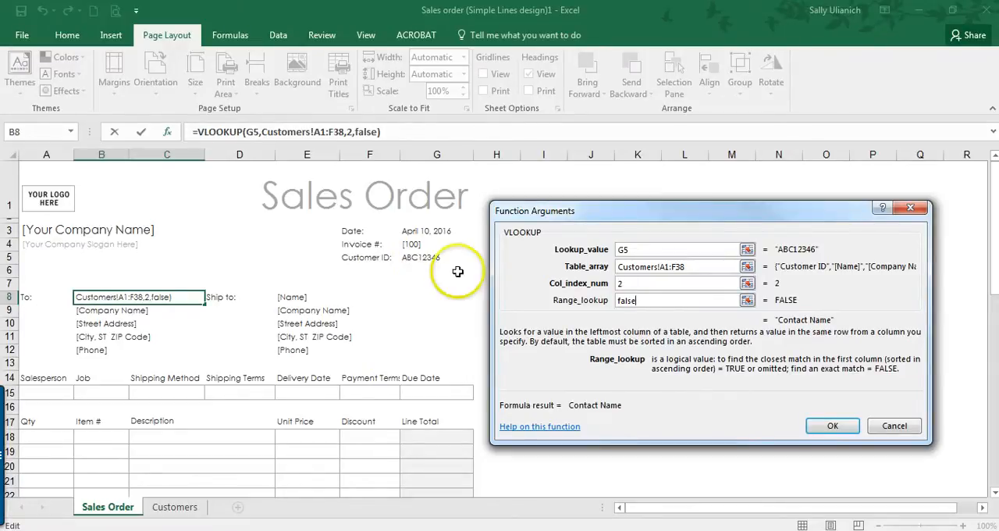
left_click(832, 426)
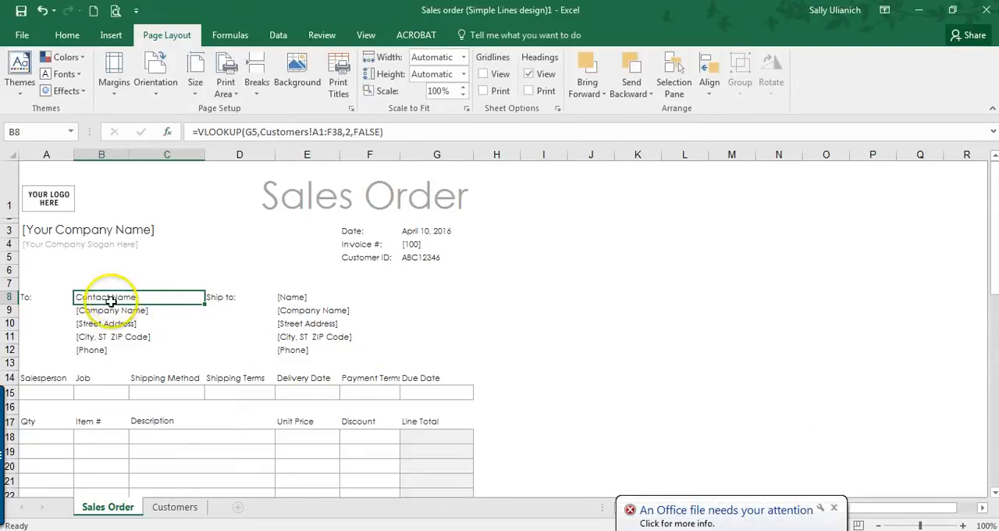
left_click(835, 508)
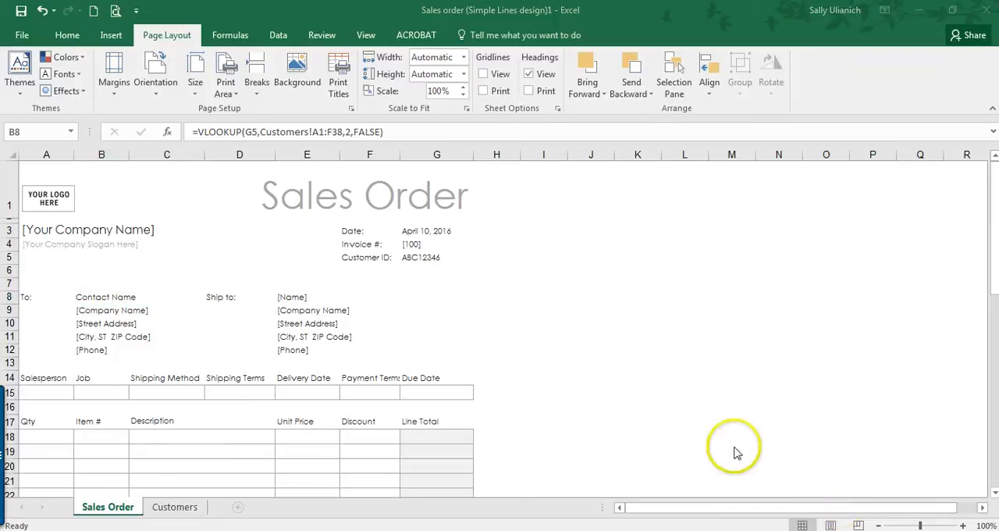
Step: Make the references in B8's VLOOKUP absolute, as $G$5 and Customers!$A$1:$F$38
left_click(97, 301)
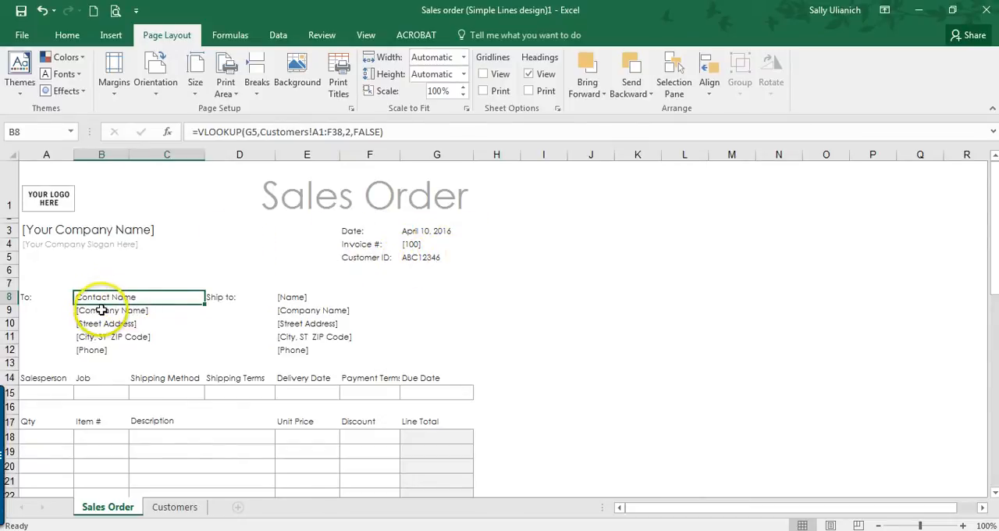
left_click(247, 132)
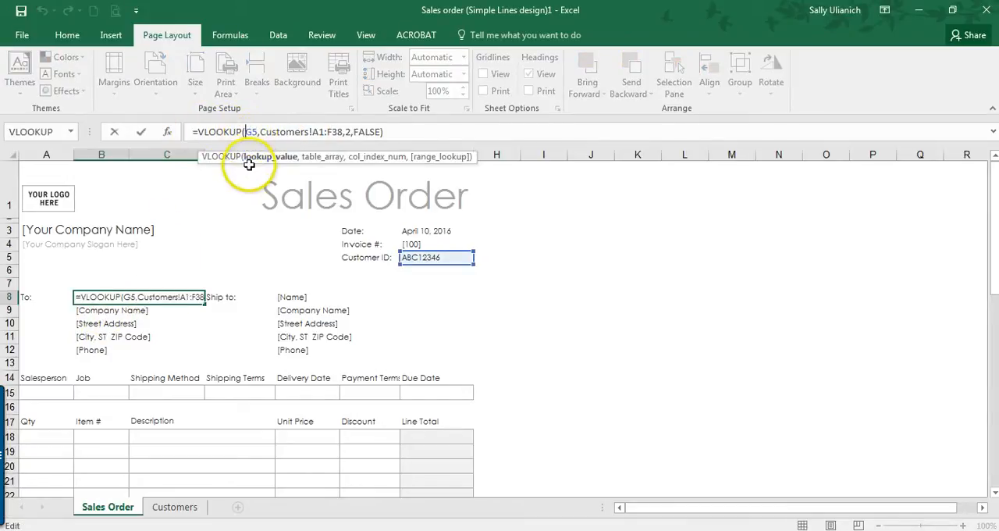
type("$")
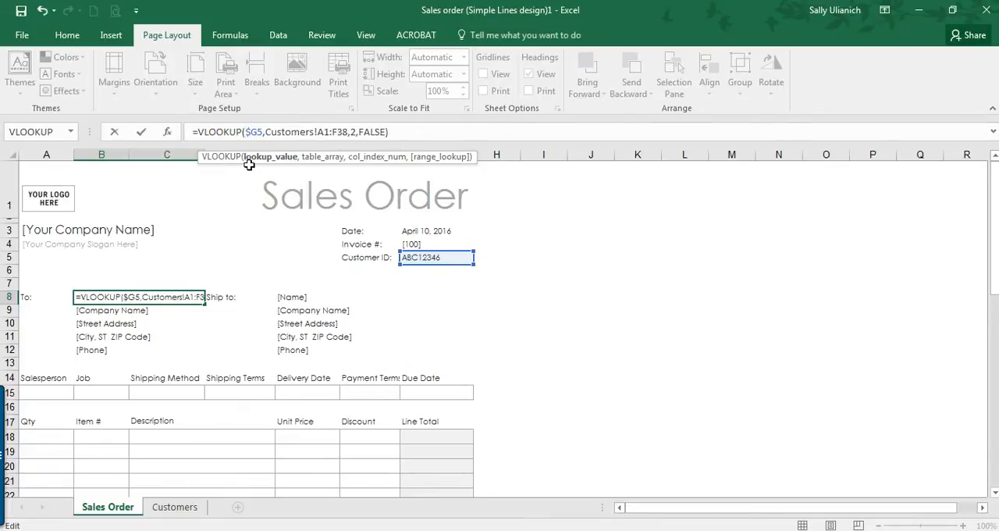
key("Right")
type("$")
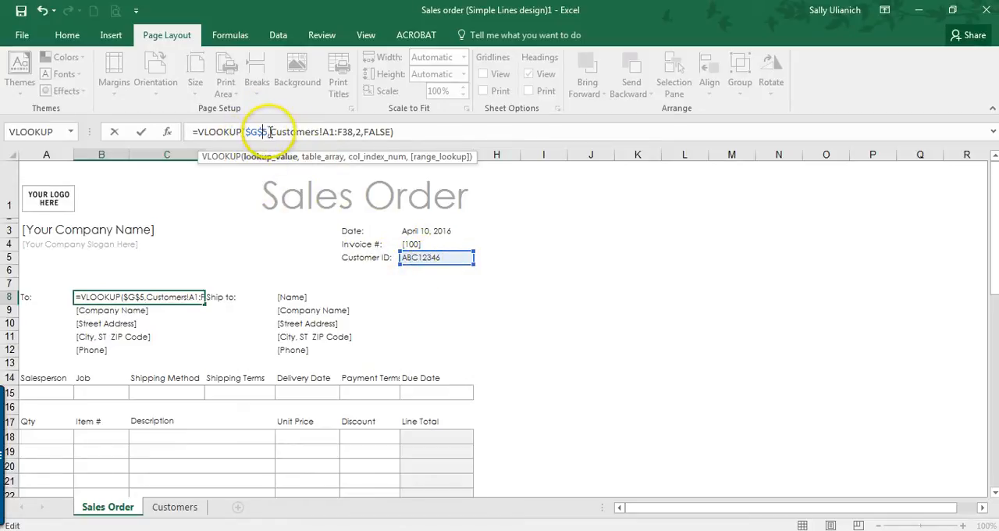
left_click(323, 131)
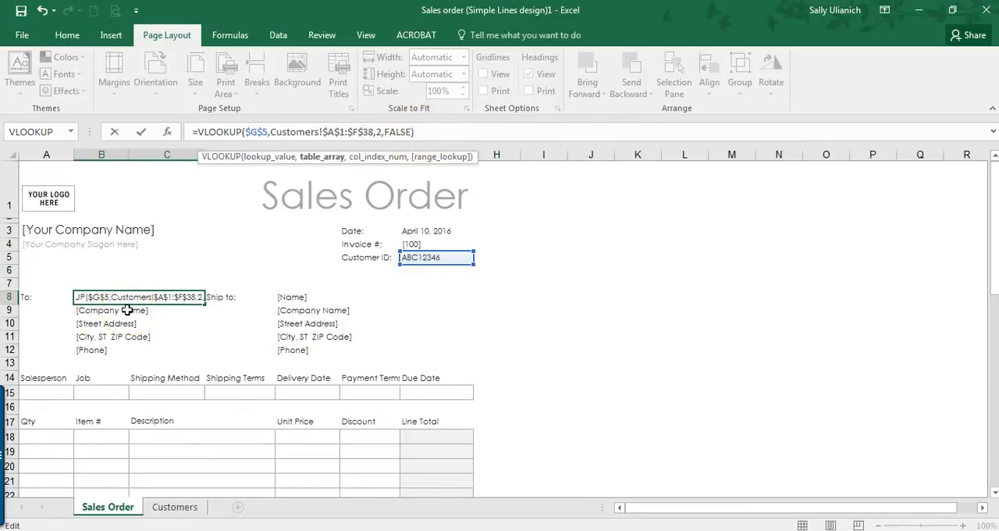
key("Return")
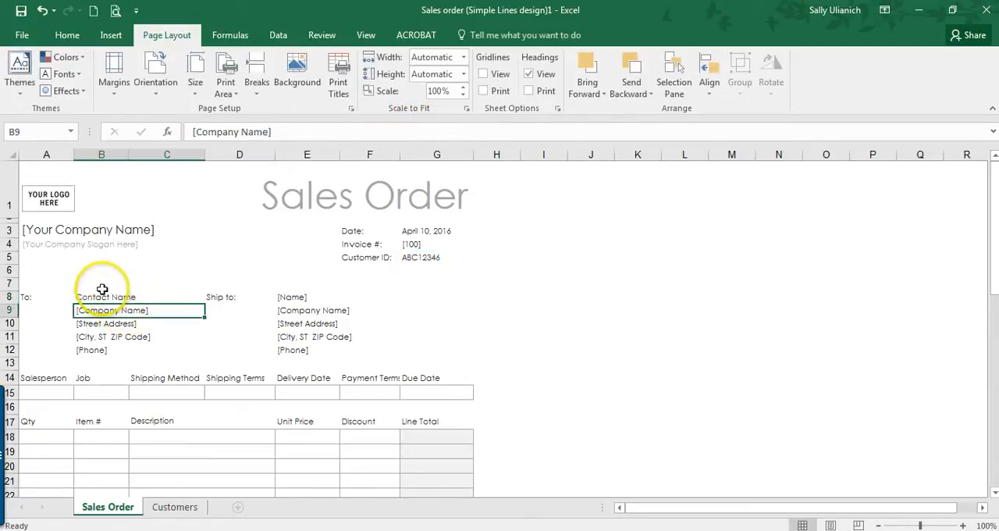
Step: Copy B8's VLOOKUP formula over the [Company Name] placeholder in B9 and set its column index to 3
left_click(99, 296)
left_click_drag(444, 131, 189, 129)
key("ctrl+c")
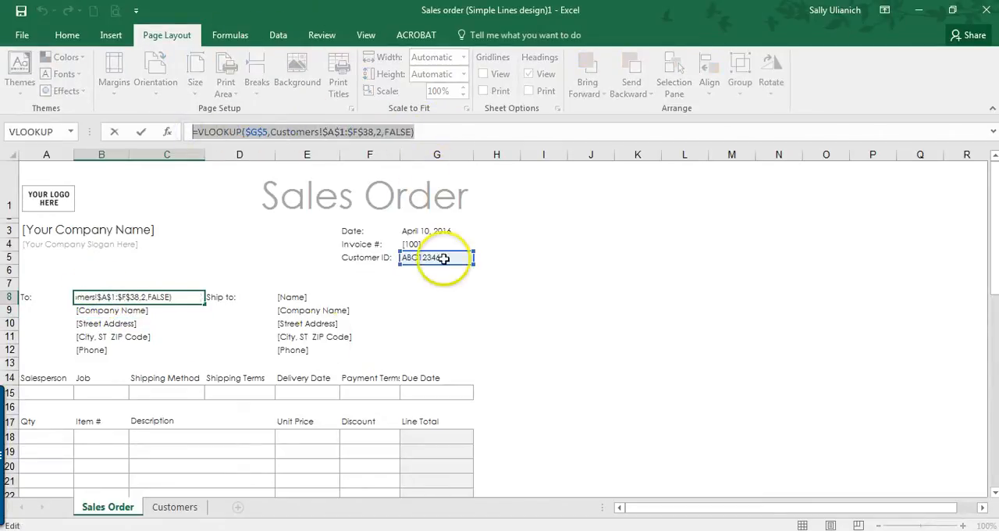
left_click(140, 312)
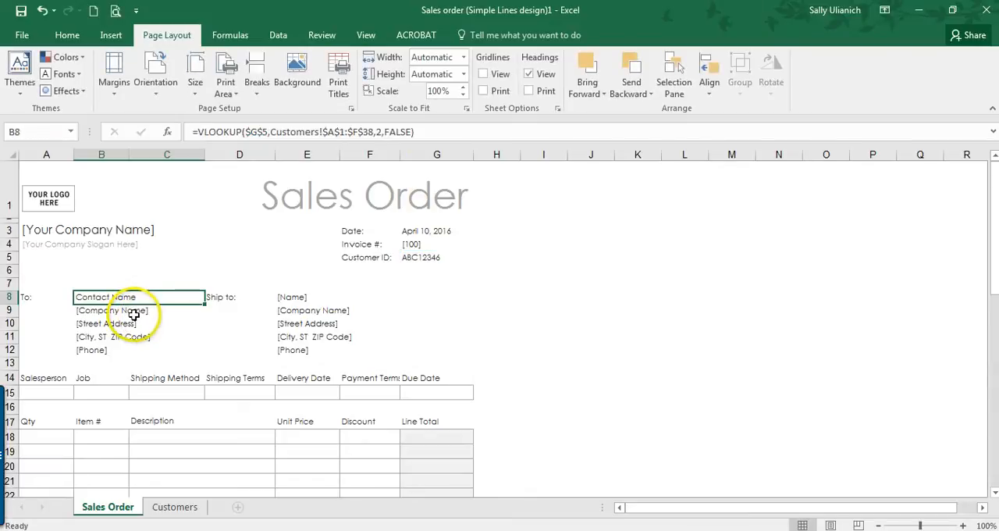
left_click_drag(295, 133, 196, 131)
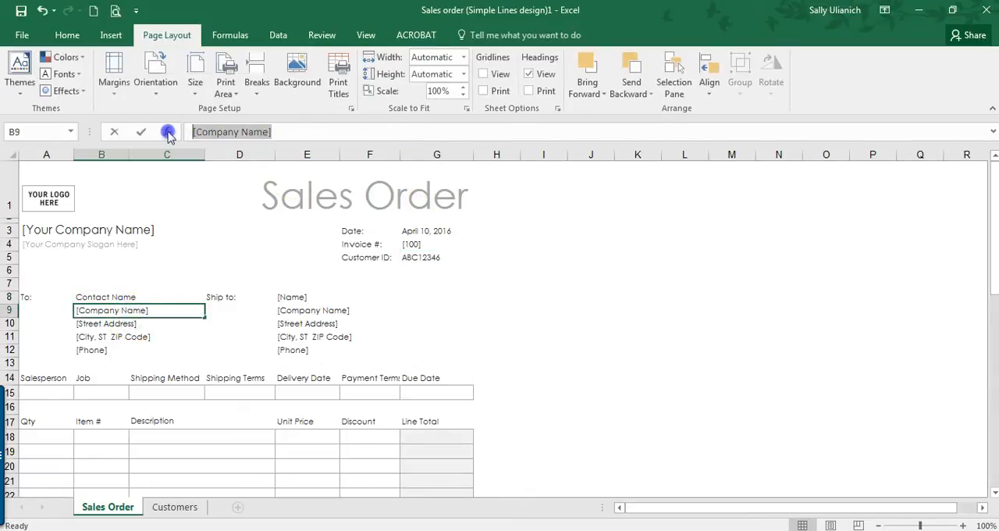
key("ctrl+v")
left_click(378, 132)
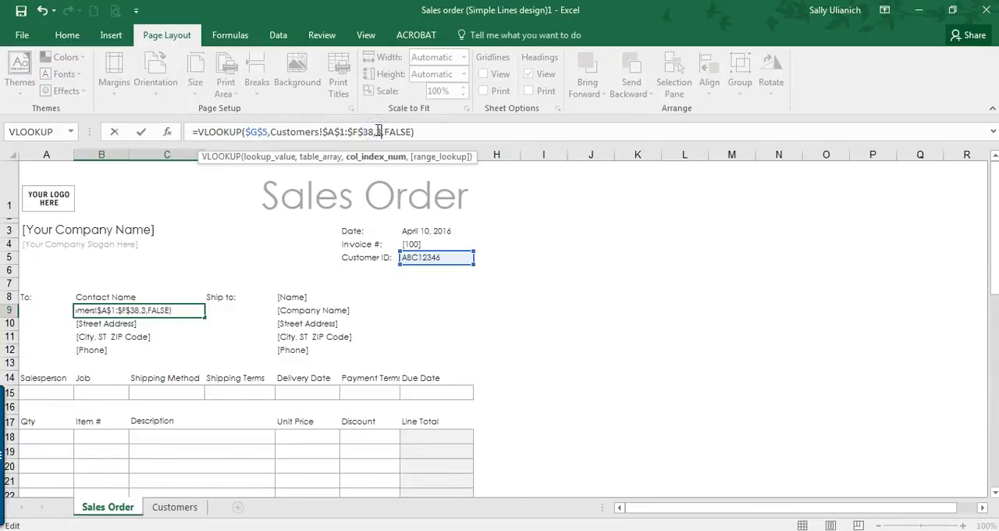
key("Return")
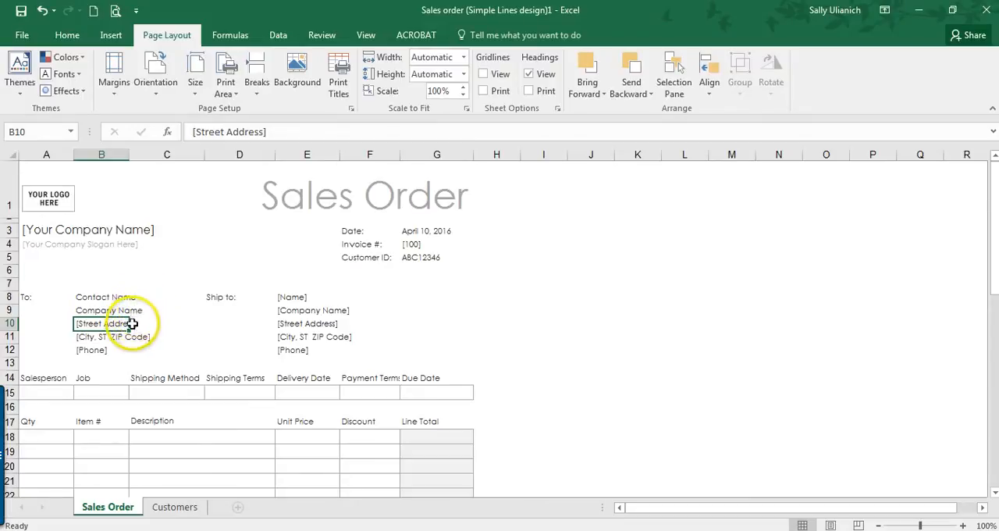
Step: Replace the [Street Address] placeholder in B10 with the copied VLOOKUP formula, using column index 4
left_click_drag(182, 131, 185, 135)
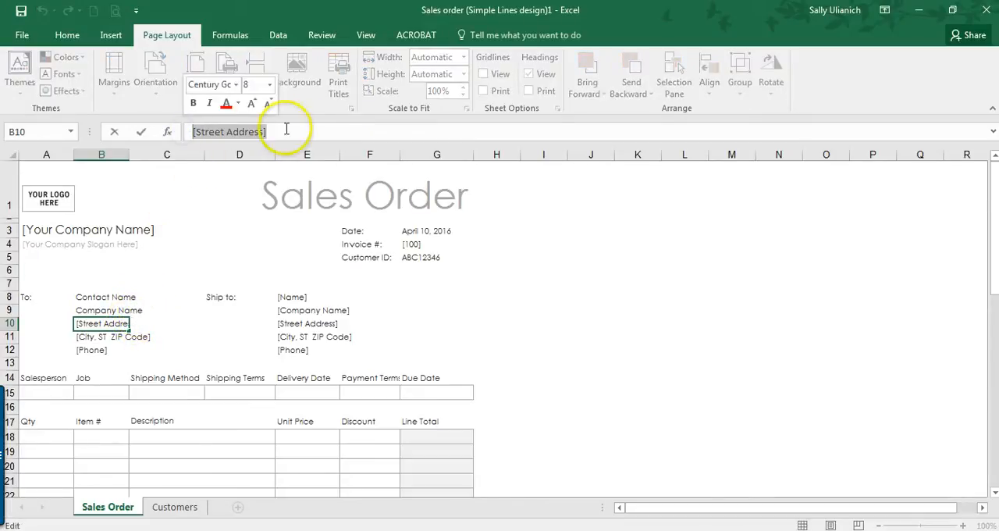
key("ctrl+v")
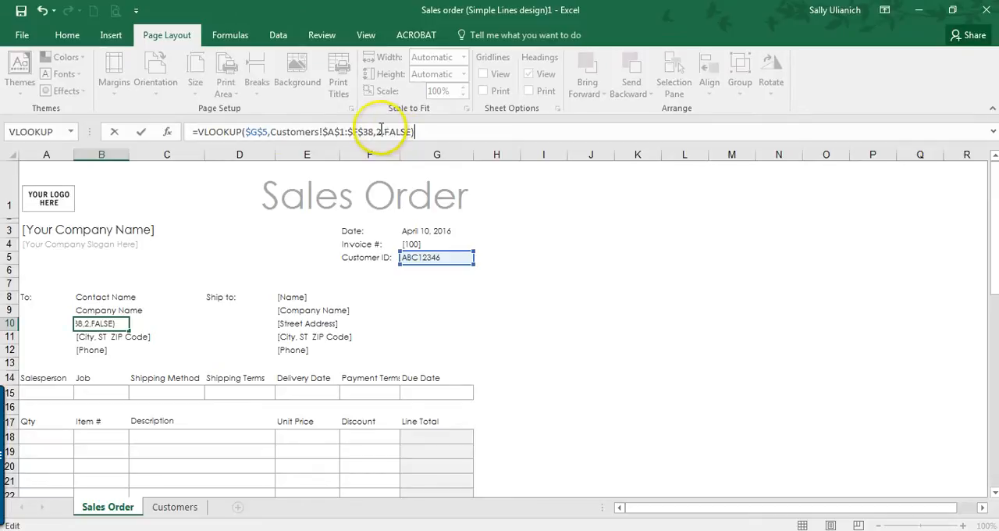
left_click(378, 131)
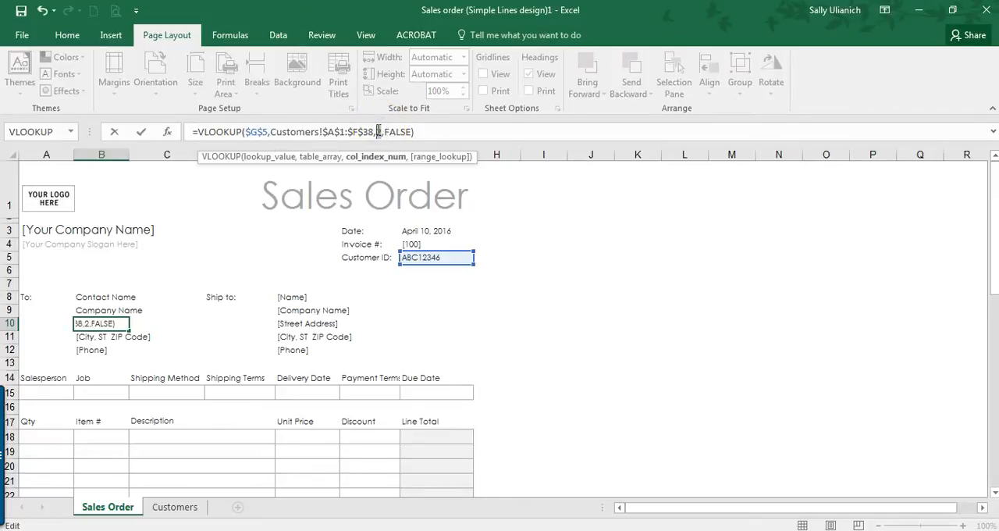
type("4")
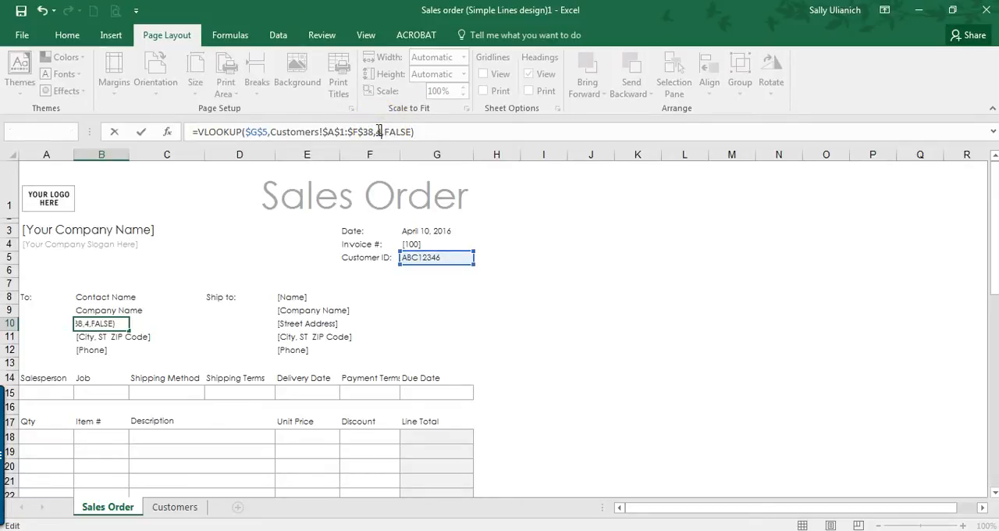
key("Return")
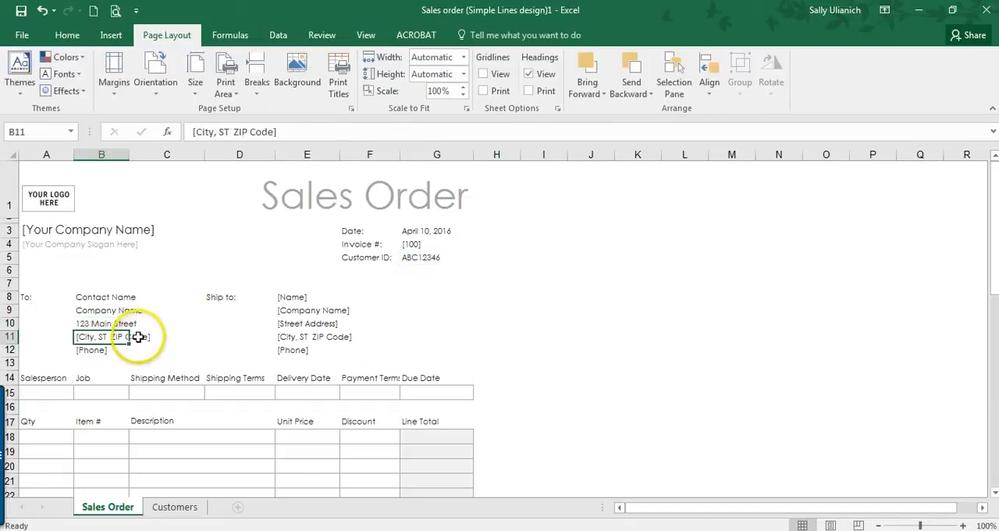
Step: Replace the [City, ST ZIP Code] placeholder in B11 with the copied VLOOKUP using column index 5, and review its function arguments
left_click(305, 131)
key("ctrl+v")
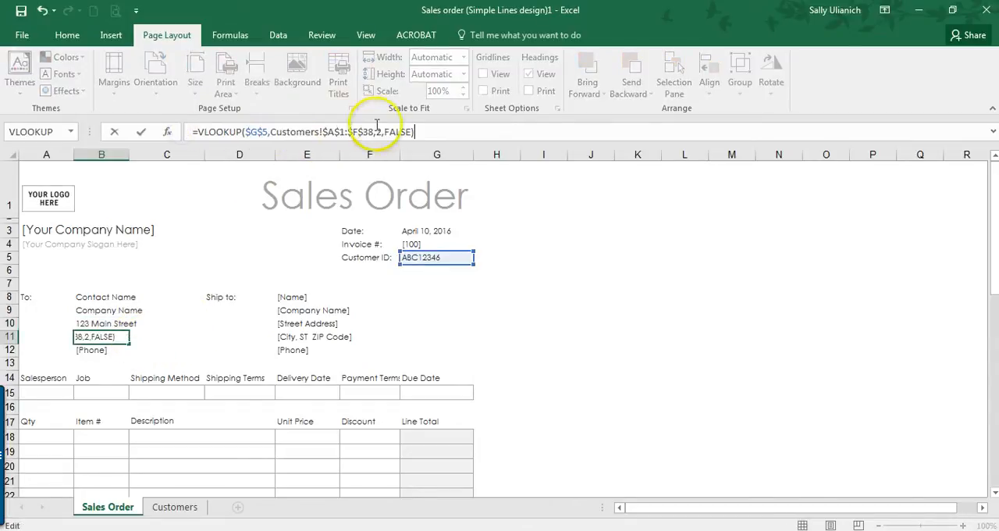
left_click(378, 131)
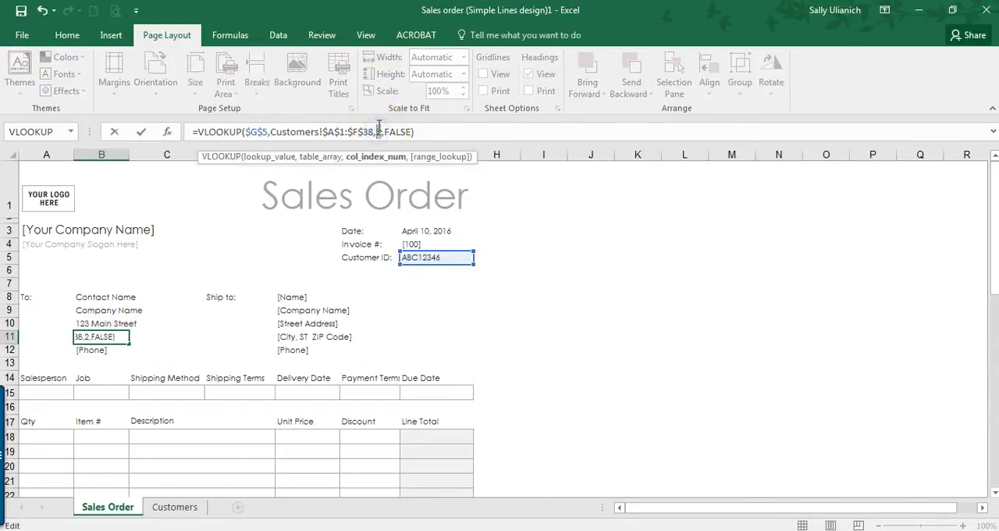
key("Return")
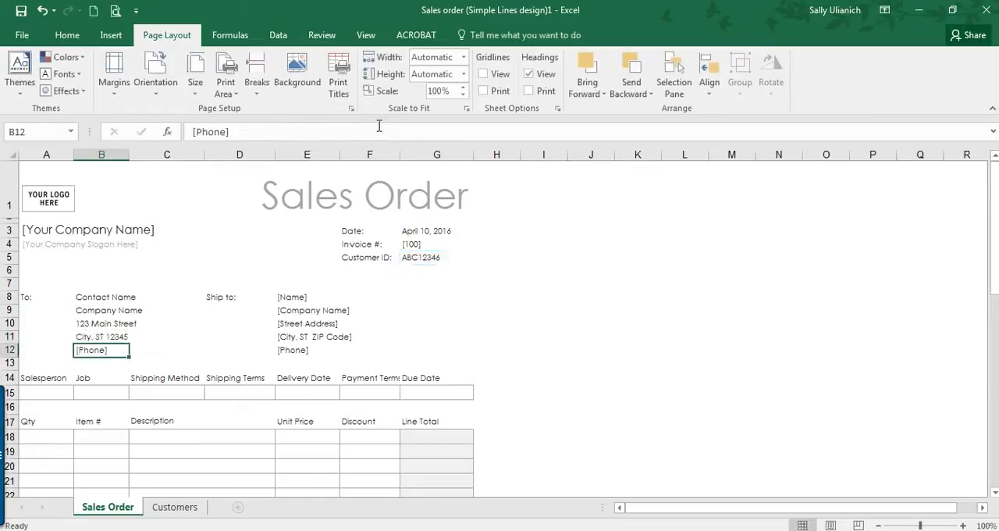
left_click(123, 340)
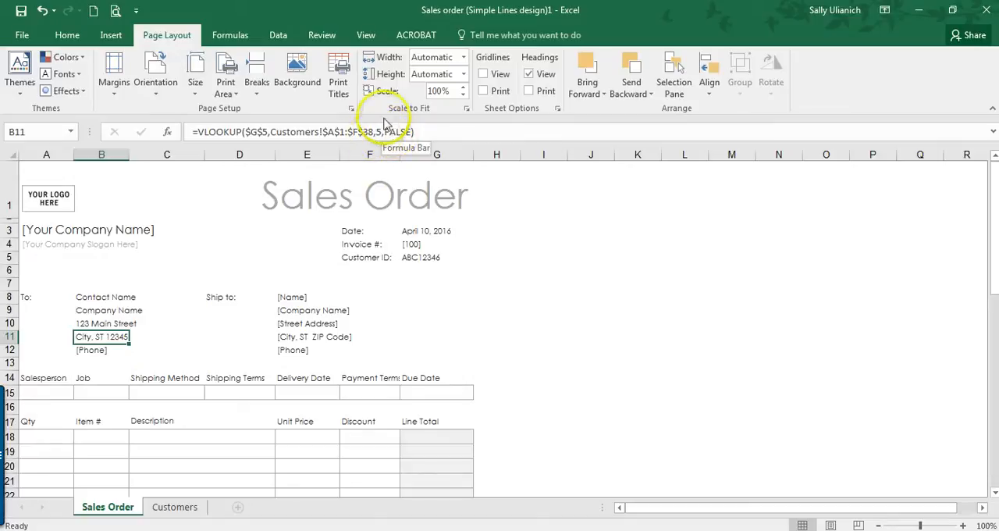
left_click(168, 131)
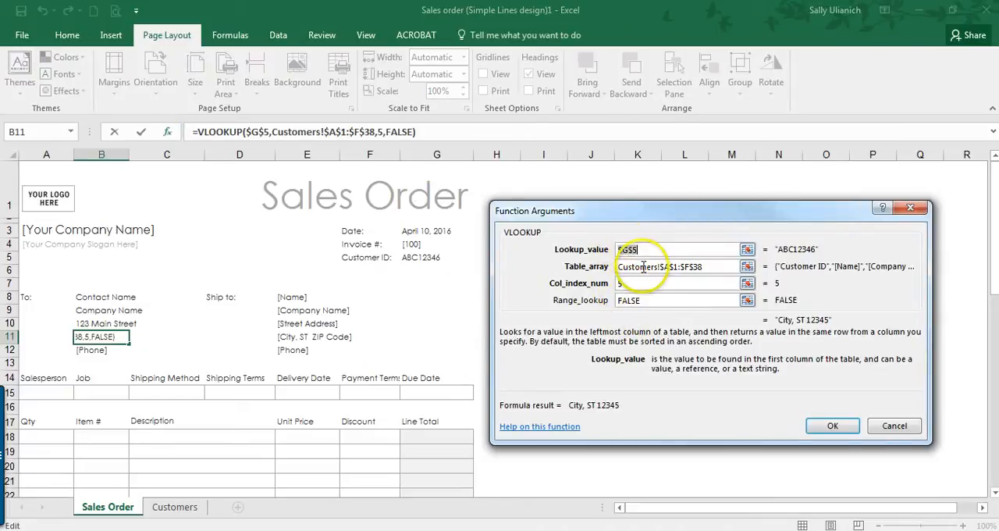
left_click(832, 425)
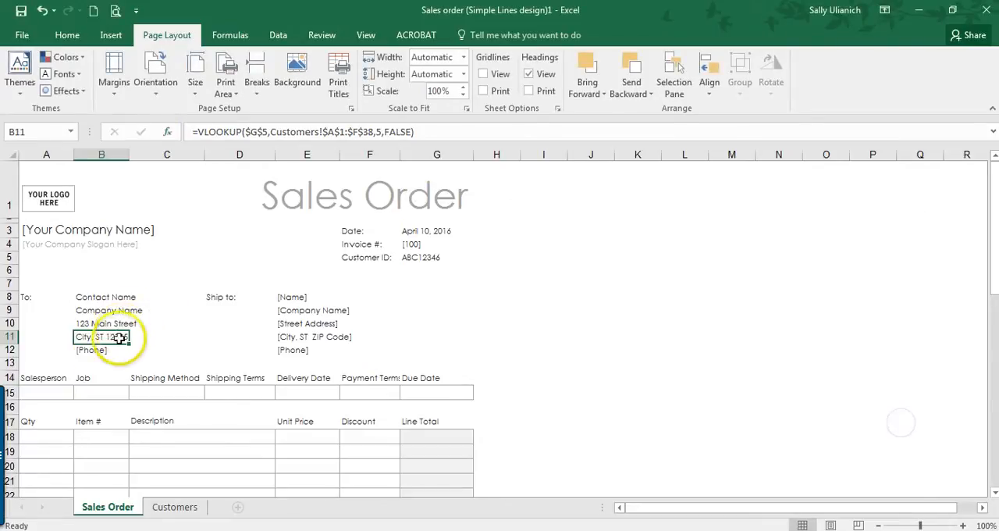
Step: Replace the [Phone] placeholder in B12 with the copied VLOOKUP formula, changing its column index to the Customers sheet's Phone column
left_click(101, 349)
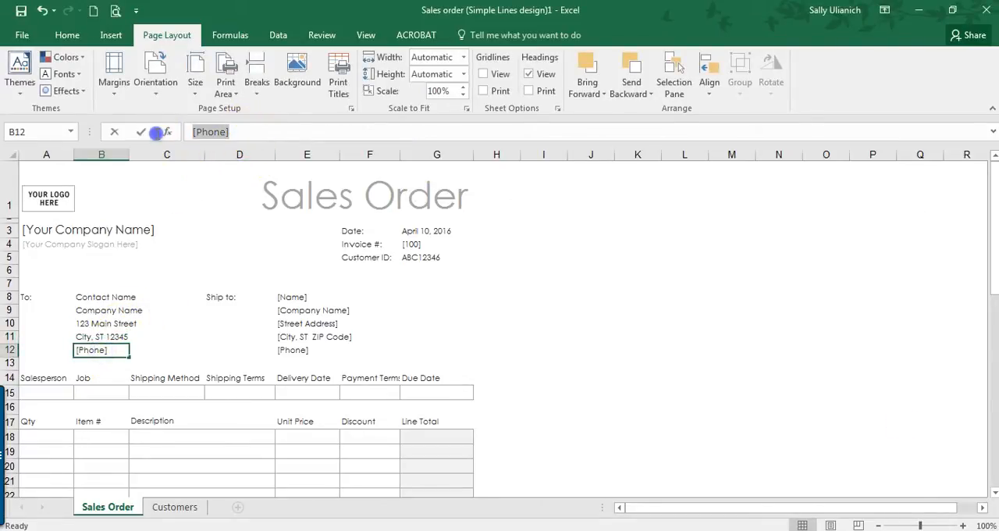
type("=VLOOKUP($G$5,Customers!$A$1:$F$38,2,FALSE)")
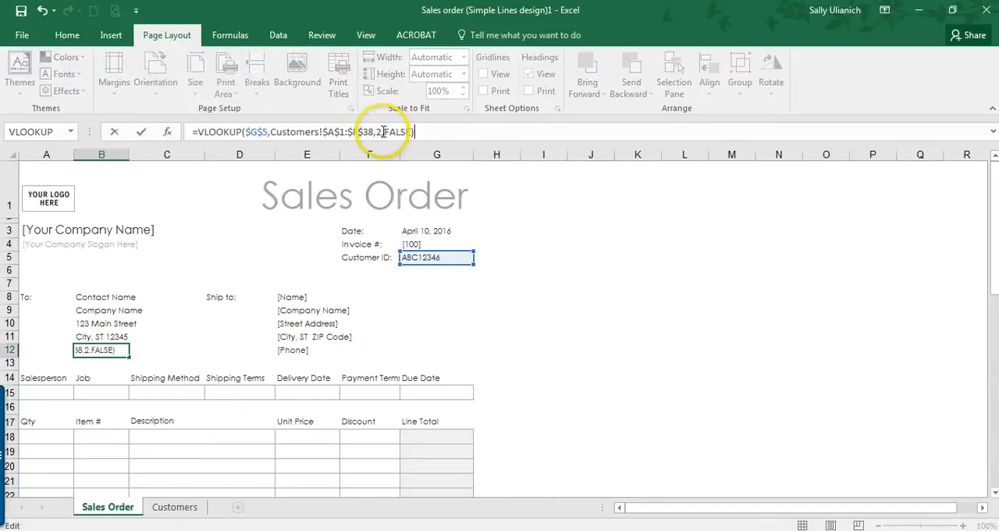
left_click(375, 131)
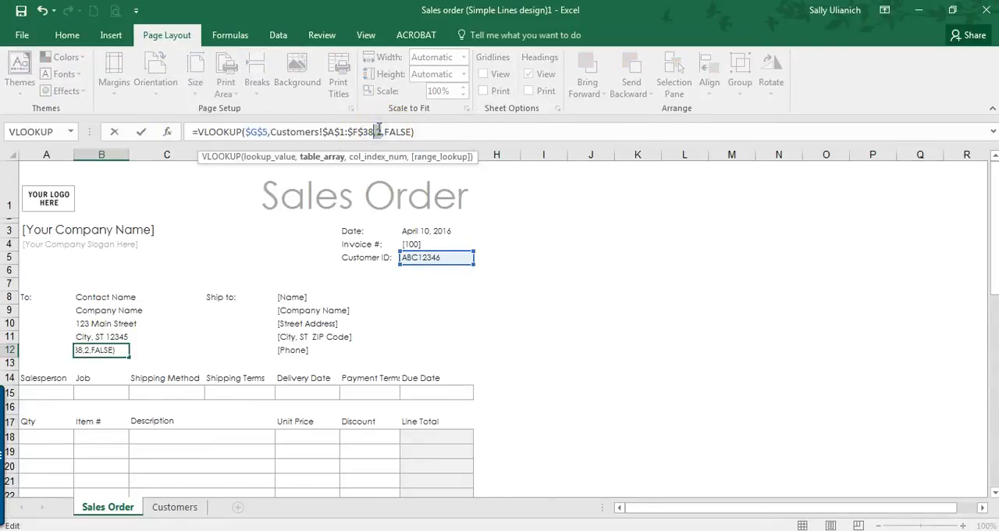
key("Return")
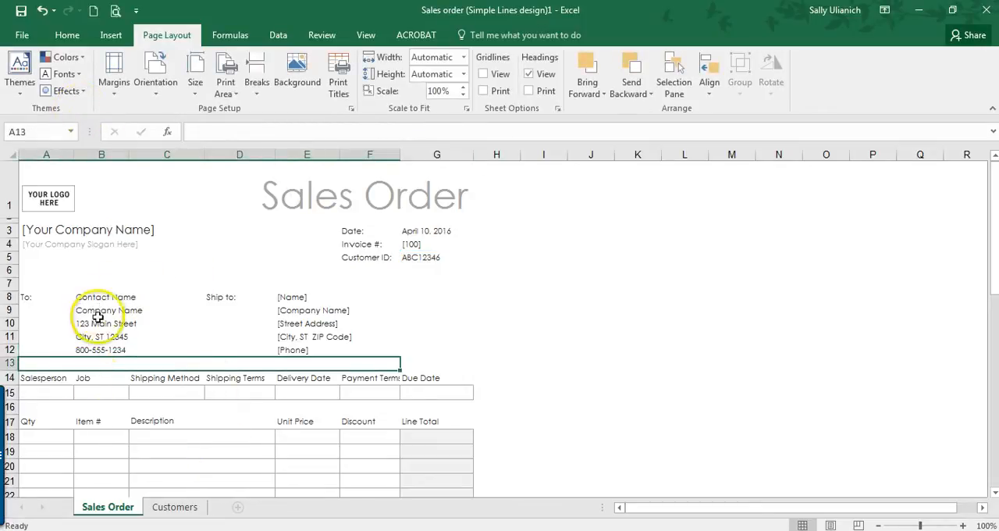
Step: Choose the sixth customer ID from the list in G5 to test the To block's lookups
left_click(433, 263)
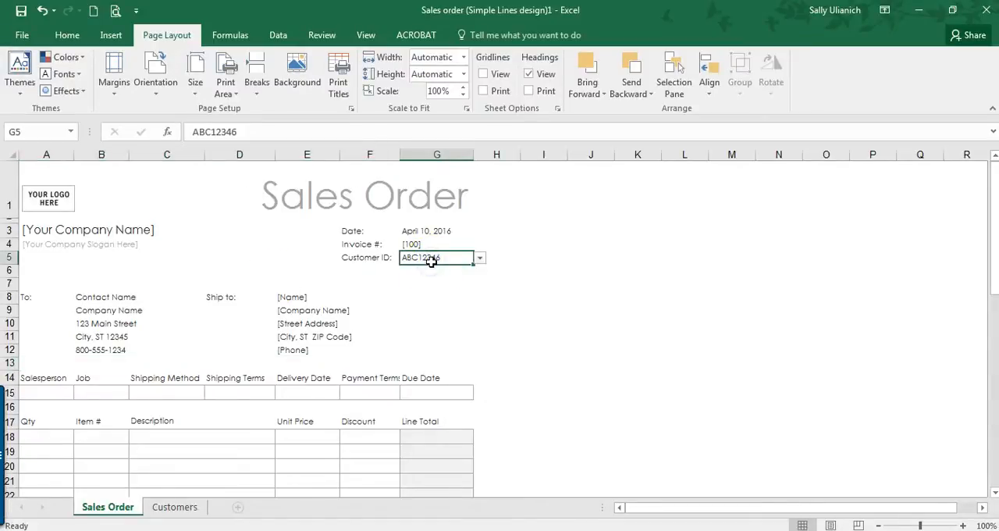
left_click(480, 259)
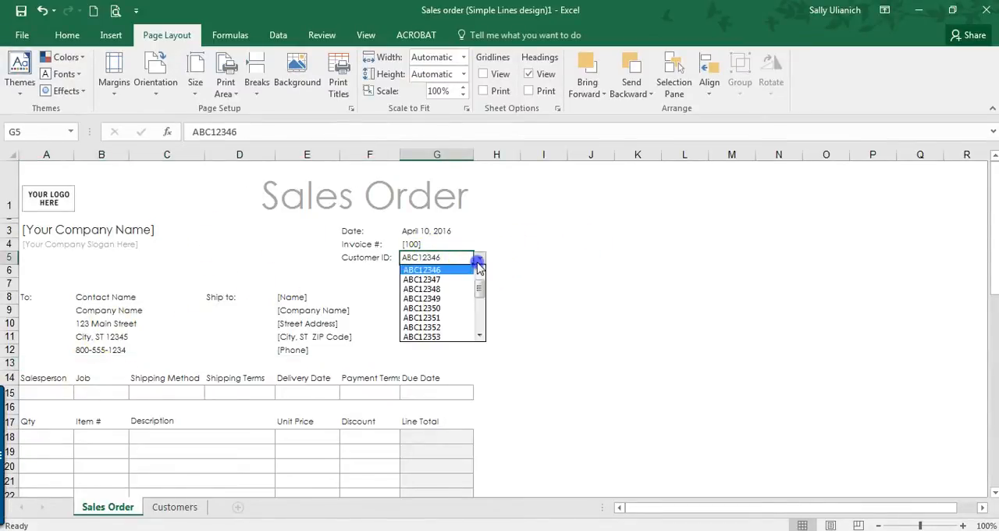
left_click(448, 309)
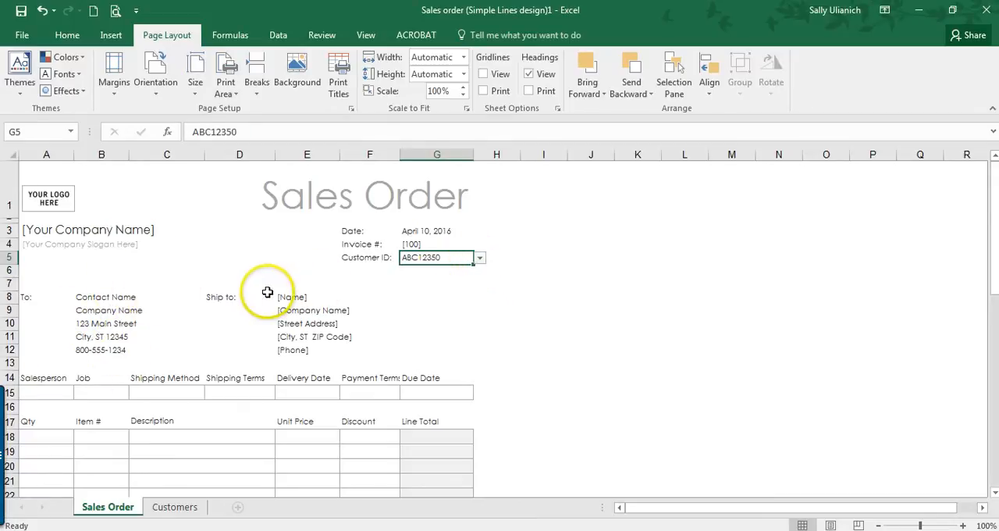
Step: Examine the order detail row on the Sales Order sheet, from Salesperson to Payment Terms, for further fields suited to drop-downs or customer lookups
scroll(267, 292, "down", 1)
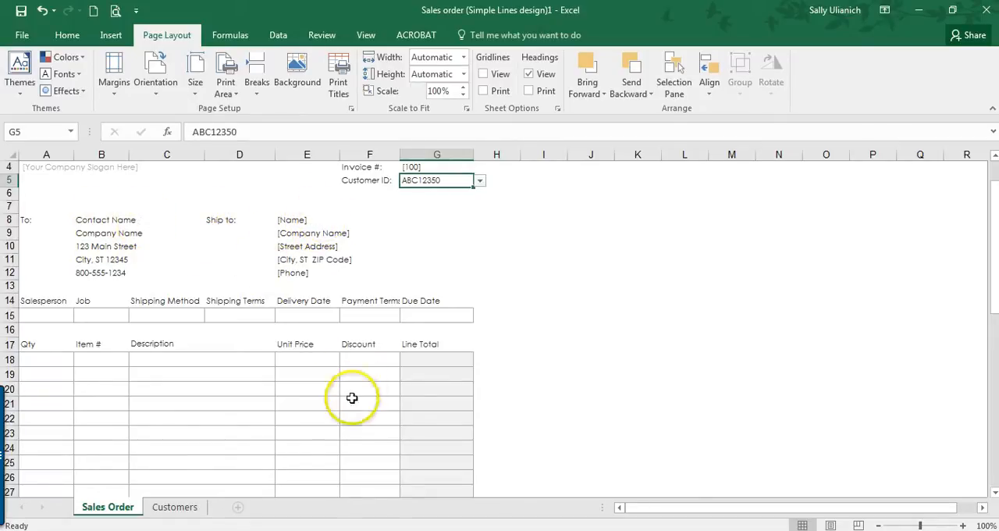
left_click(174, 505)
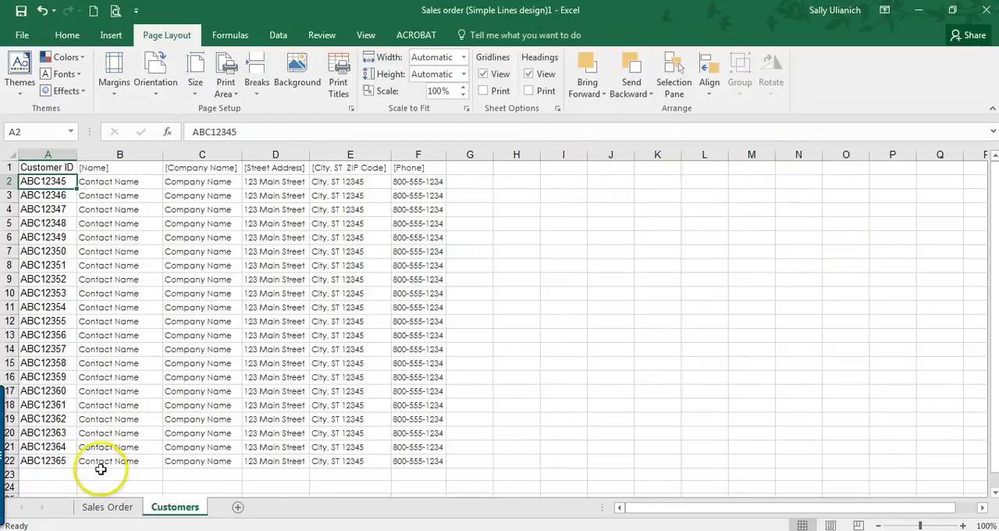
left_click(107, 508)
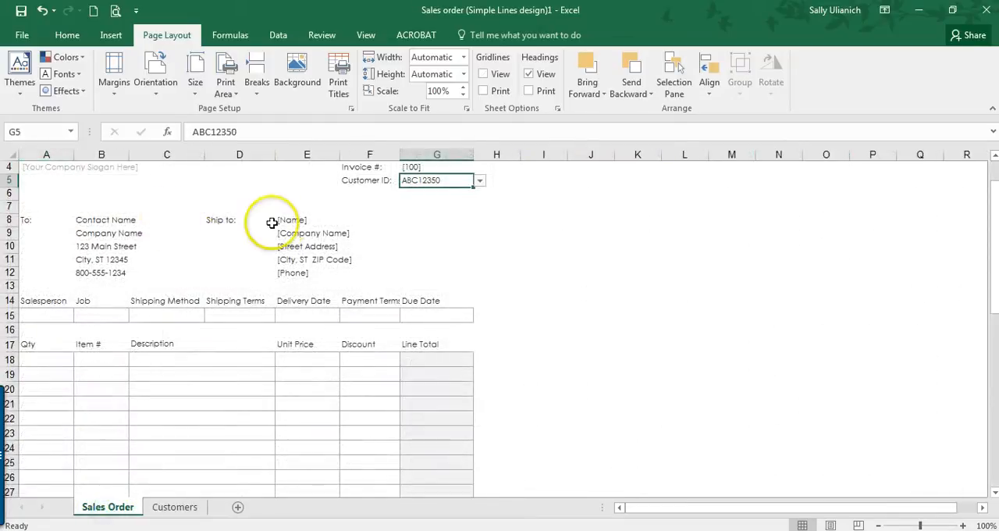
left_click(36, 315)
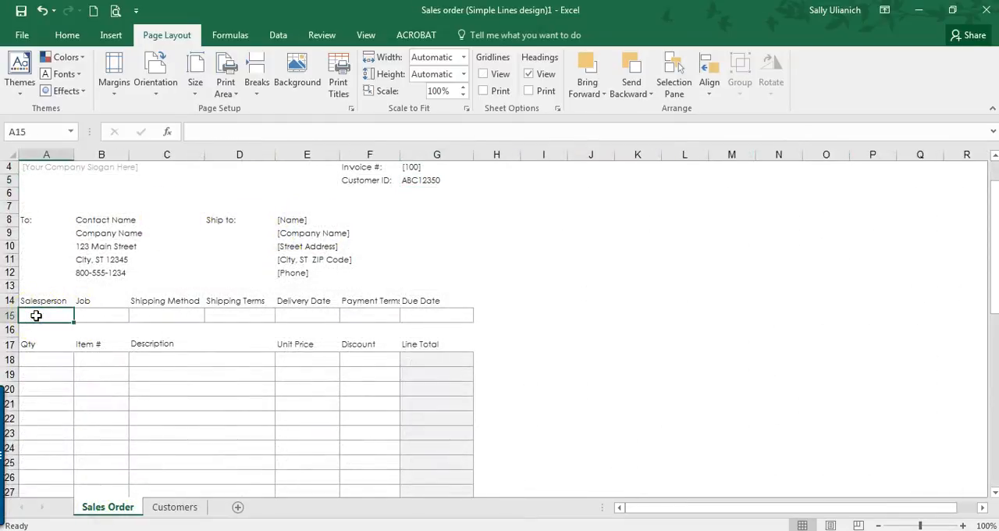
scroll(35, 316, "up", 1)
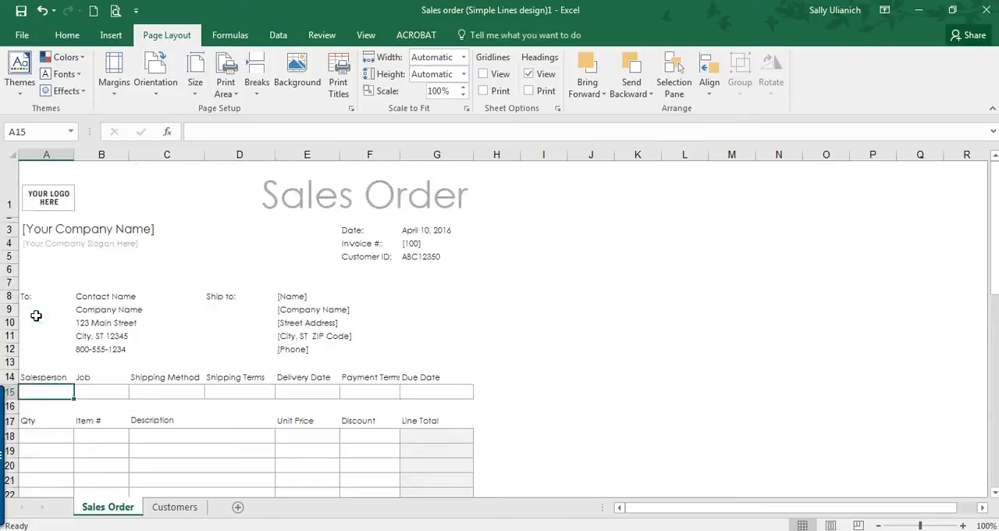
left_click(423, 258)
left_click(43, 391)
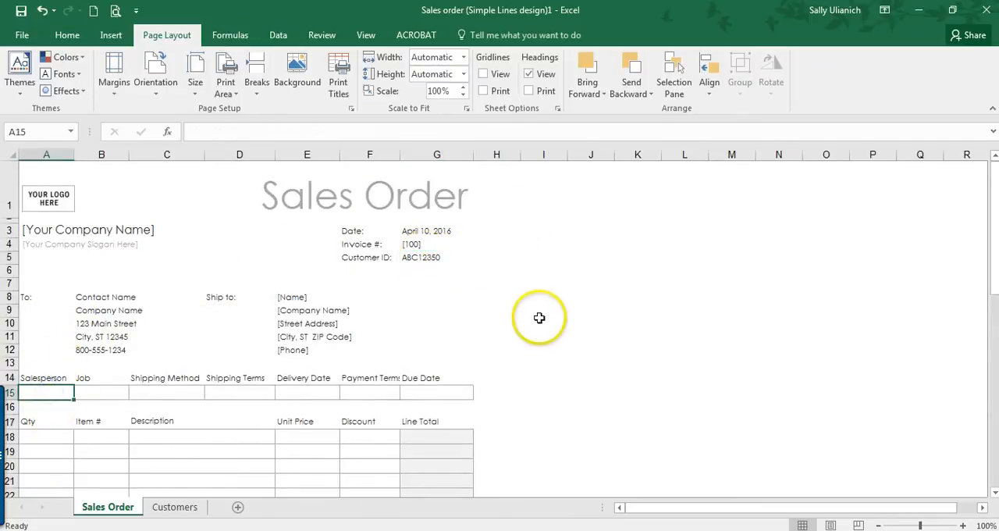
left_click(279, 34)
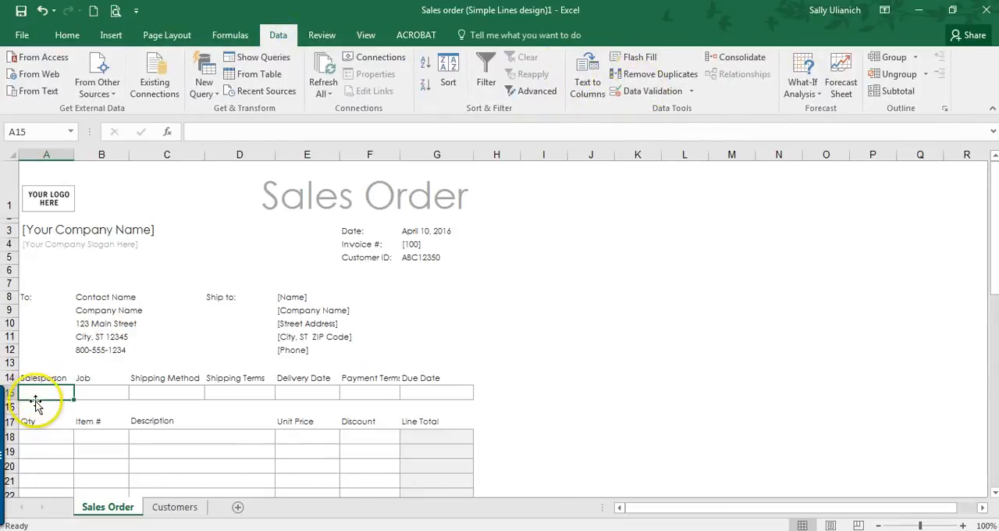
left_click(166, 392)
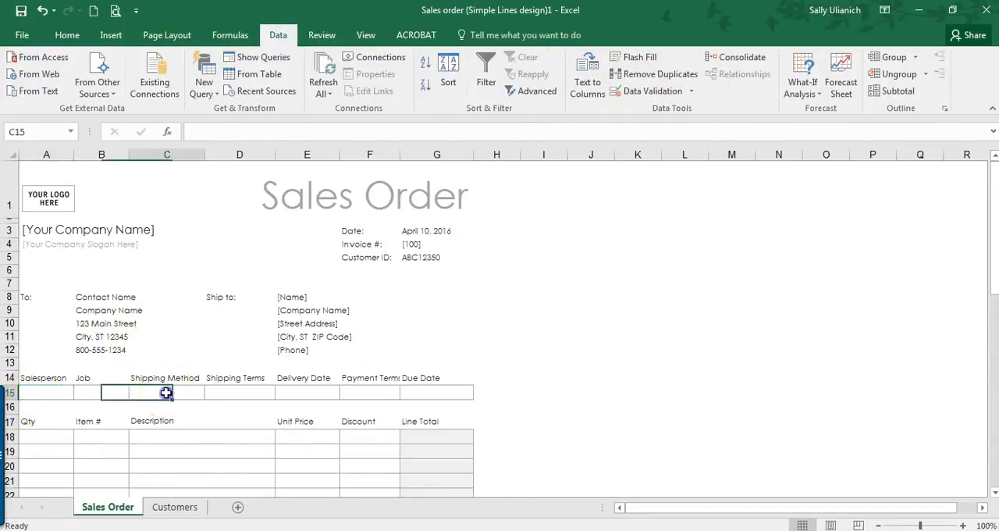
scroll(181, 335, "down", 1)
left_click(245, 316)
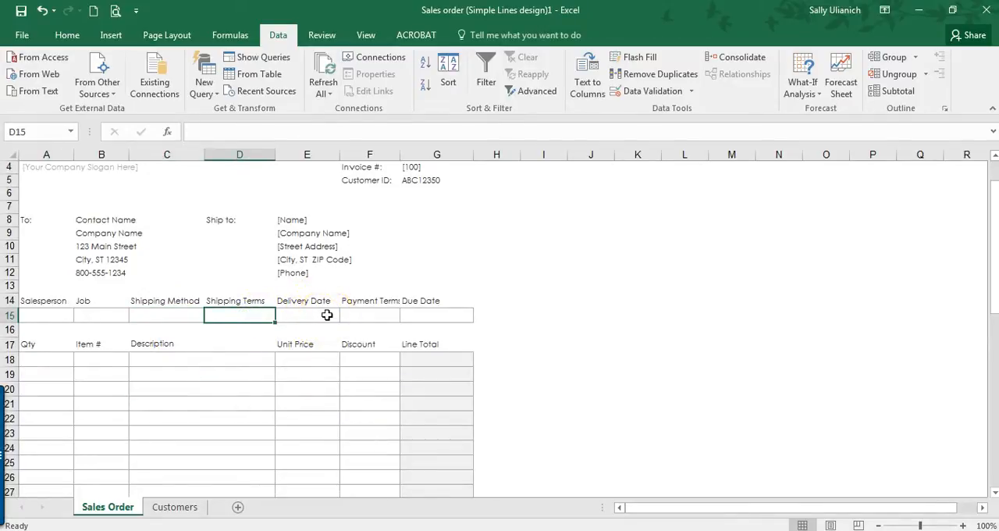
left_click(370, 314)
scroll(370, 315, "up", 1)
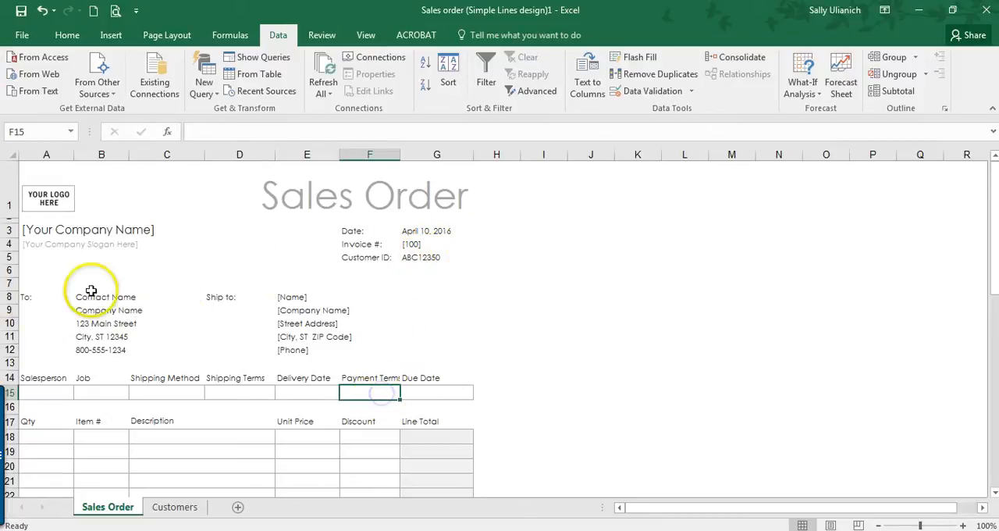
Step: Enter the payment term "90 days" in H2 of the Customers sheet for the first customer
left_click(179, 507)
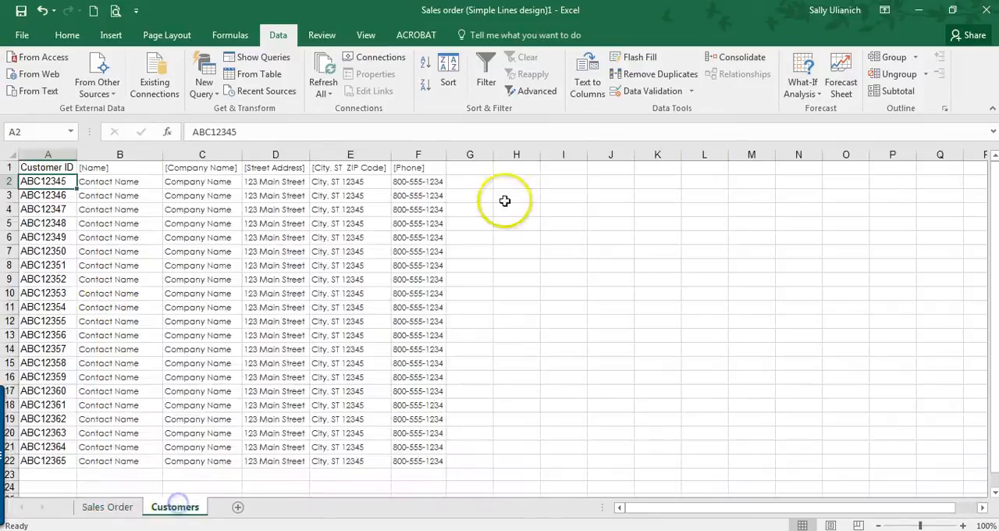
left_click(473, 181)
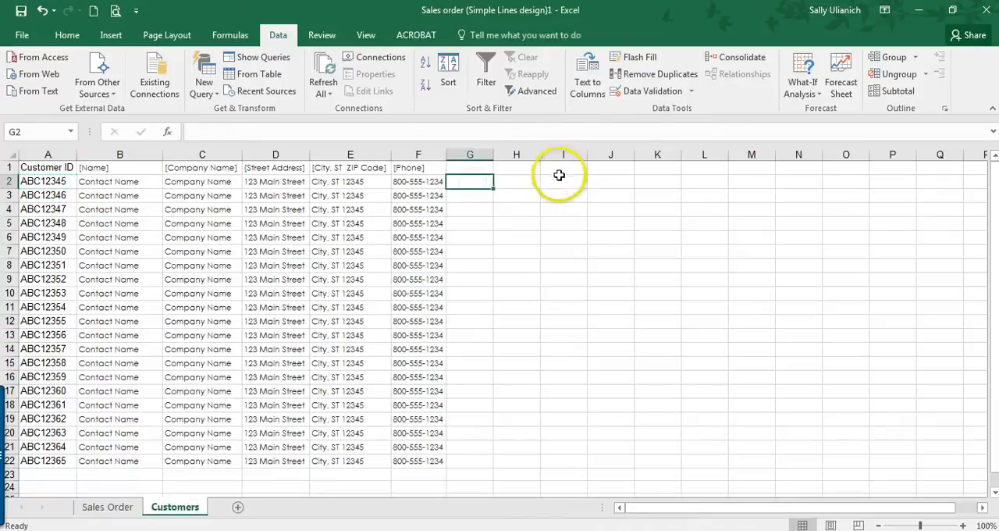
left_click(516, 181)
left_click(135, 508)
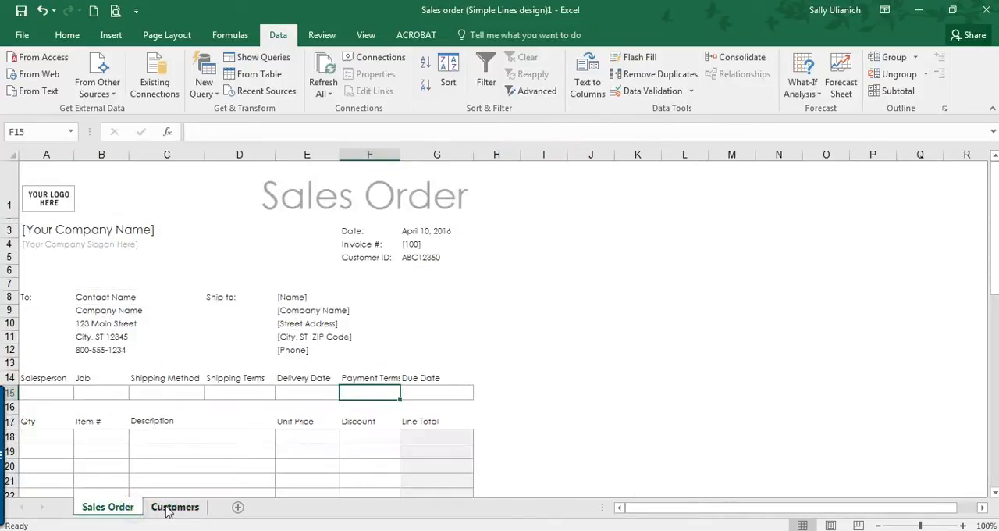
left_click(171, 507)
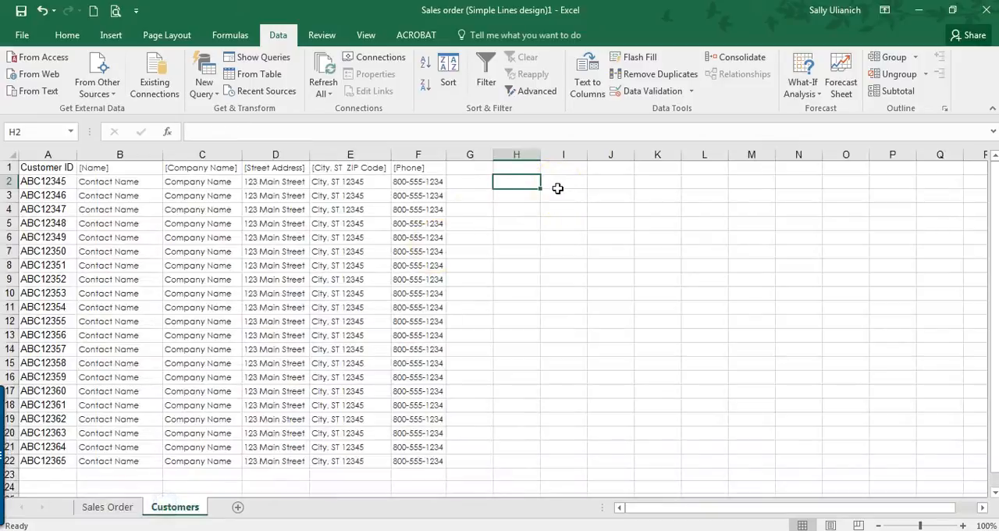
type("90 days")
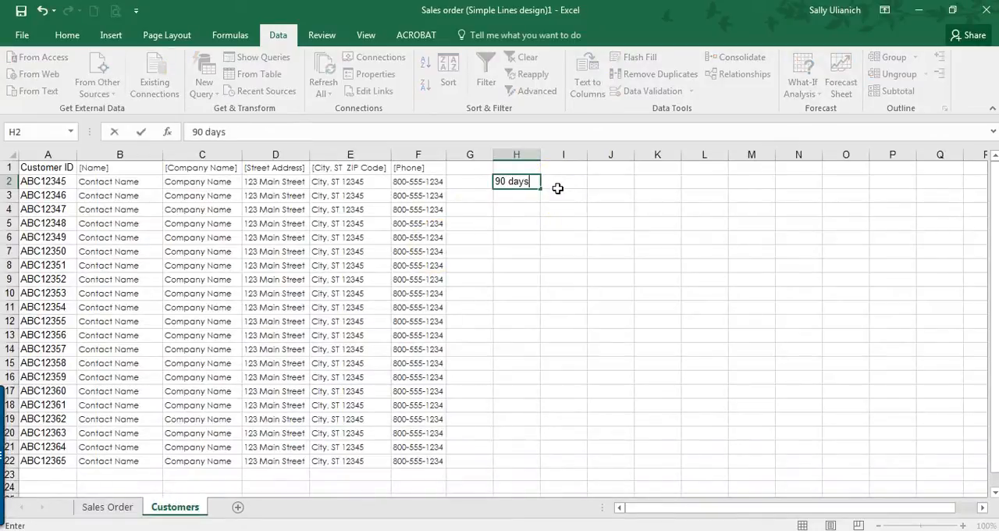
key("Return")
Step: Copy the "90 days" entry from H2 down to H3:H22 for the remaining customers
left_click(504, 184)
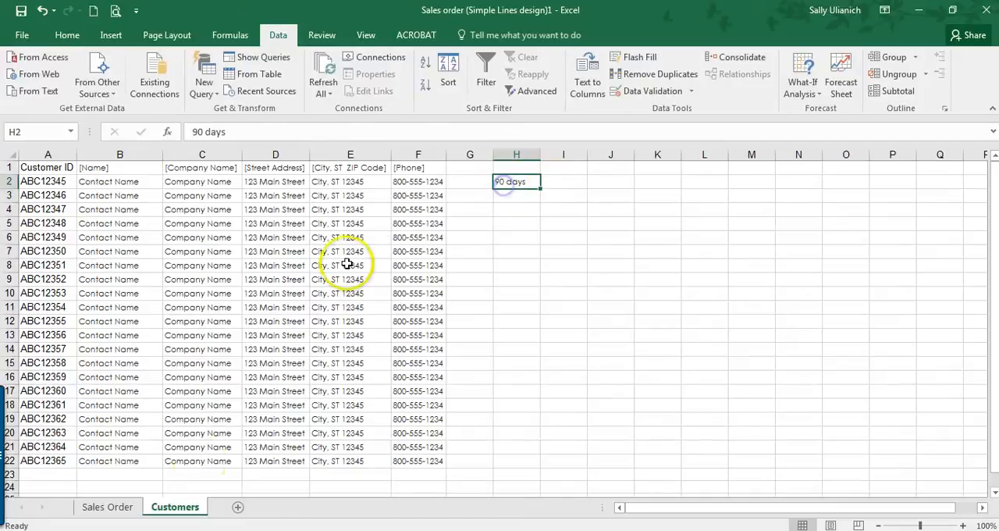
key("ctrl+c")
left_click_drag(522, 197, 511, 456)
key("Return")
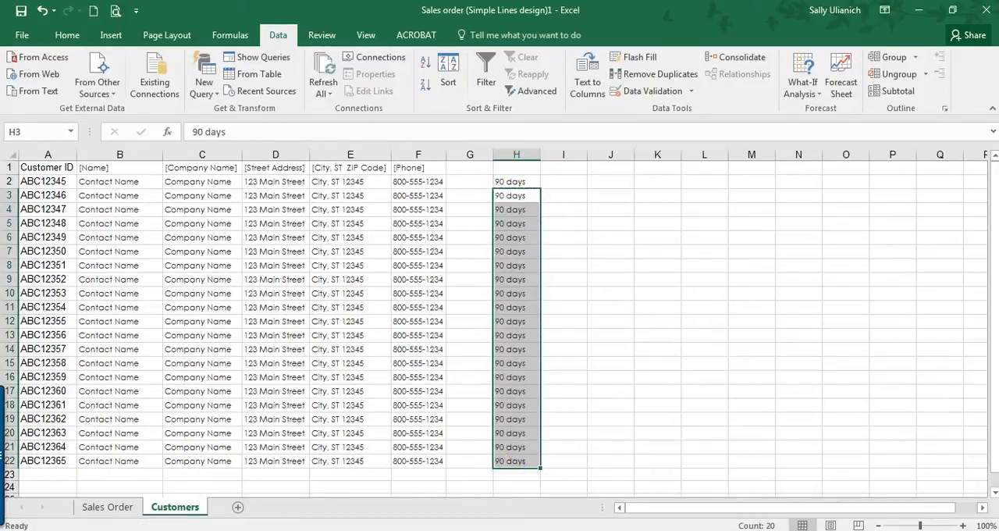
Step: Copy the text of the contact name VLOOKUP formula in B8 on the Sales Order sheet
left_click(109, 507)
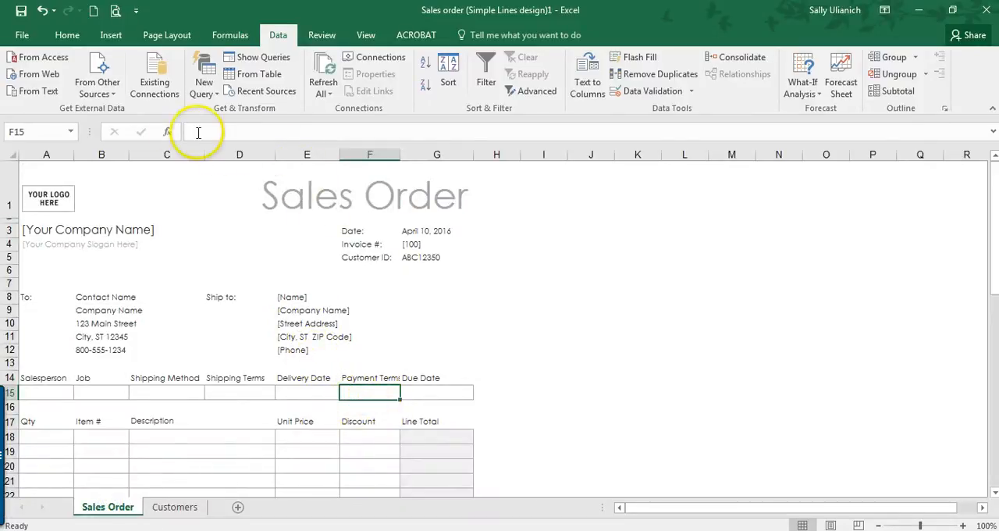
left_click(168, 131)
left_click(848, 192)
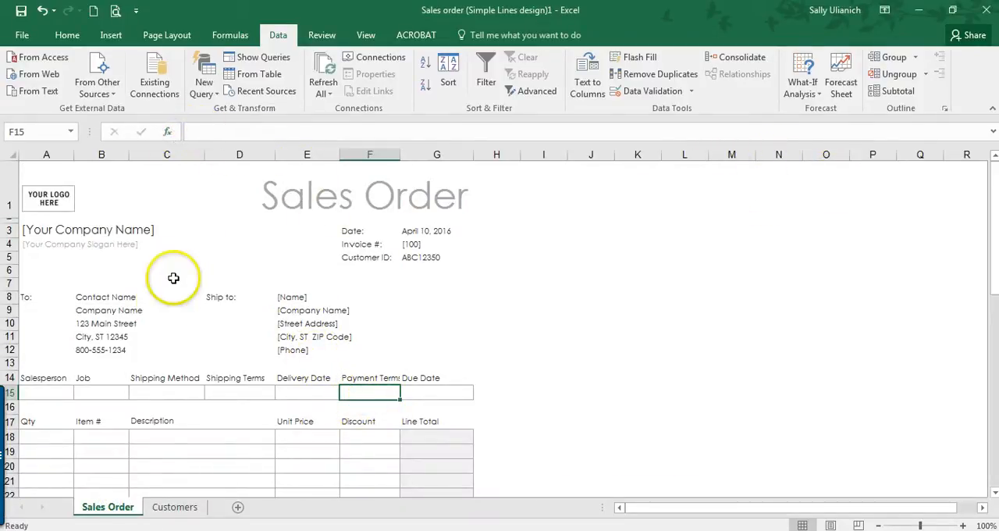
left_click(102, 298)
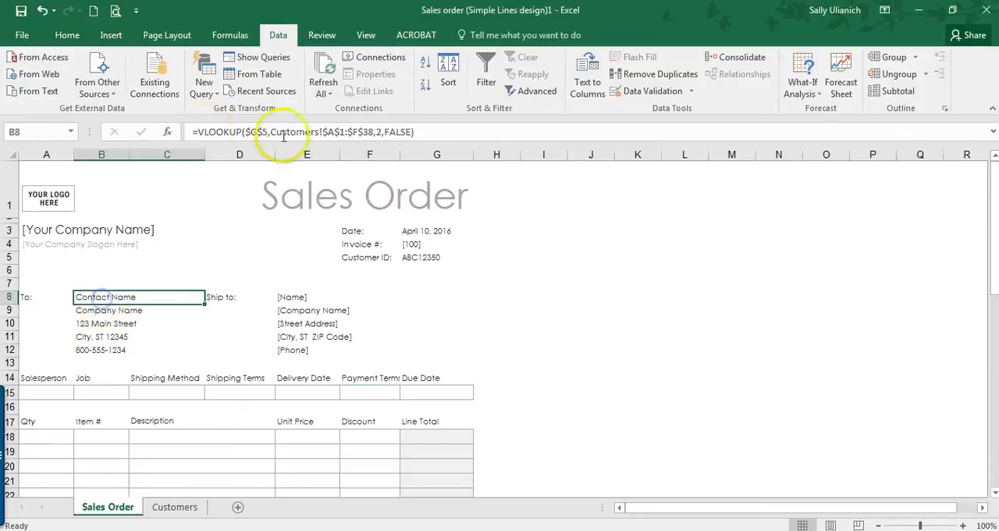
left_click_drag(437, 131, 190, 129)
key("Escape")
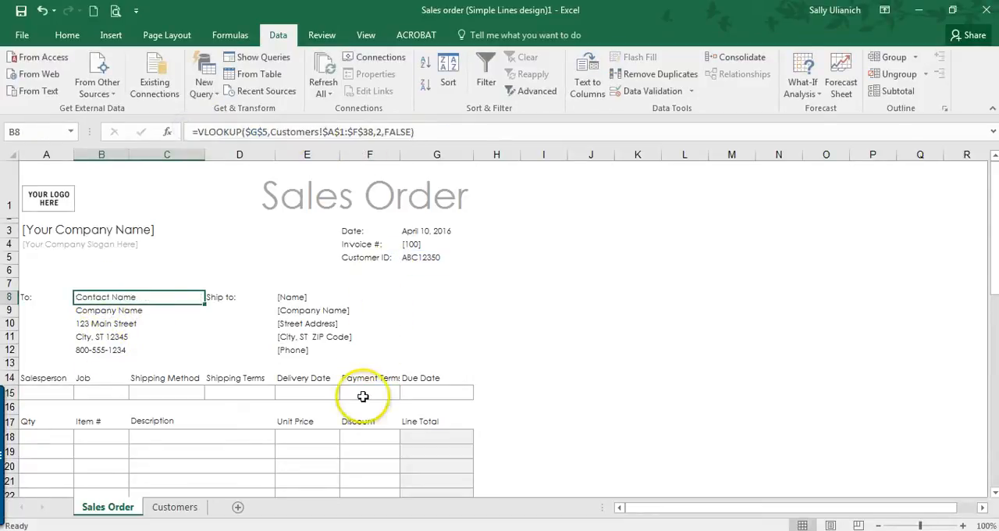
left_click(370, 392)
left_click(273, 131)
key("ctrl+v")
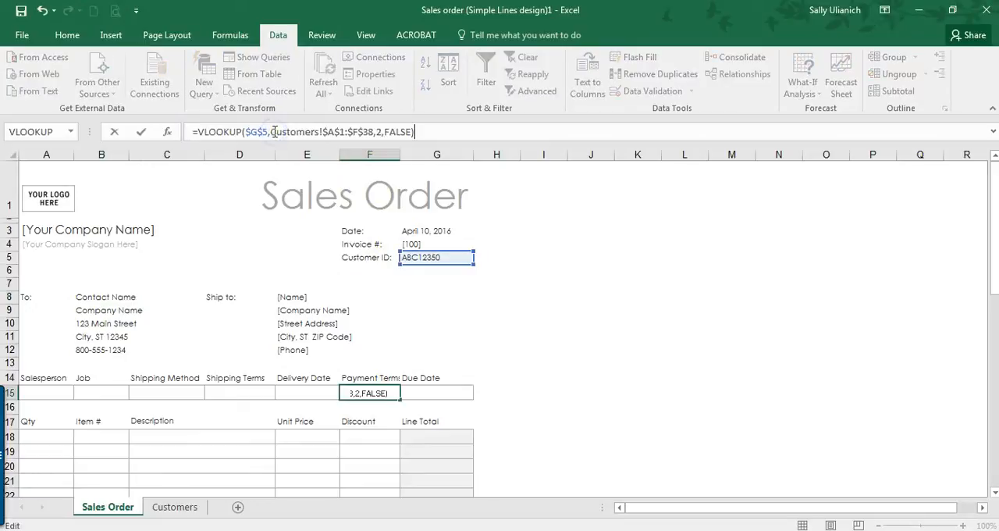
left_click(169, 132)
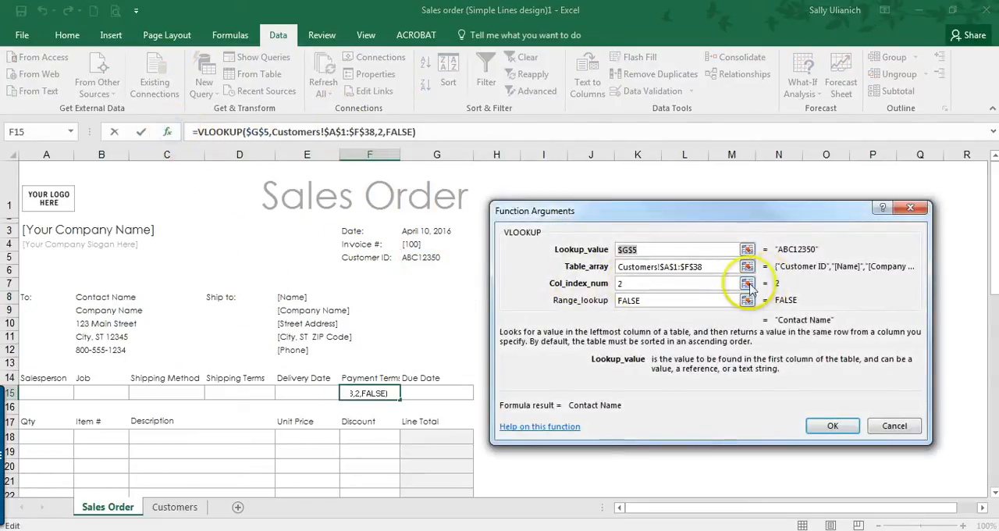
left_click(745, 283)
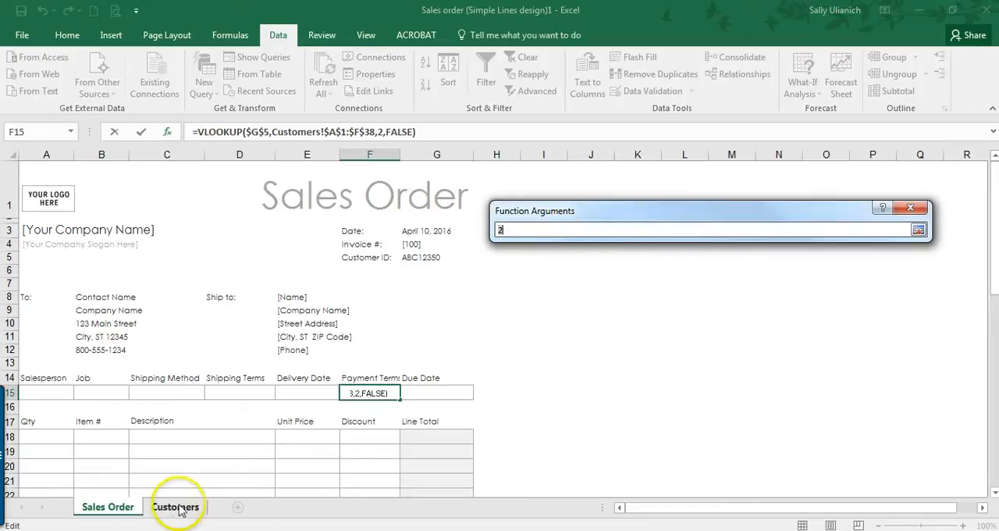
left_click_drag(47, 181, 513, 180)
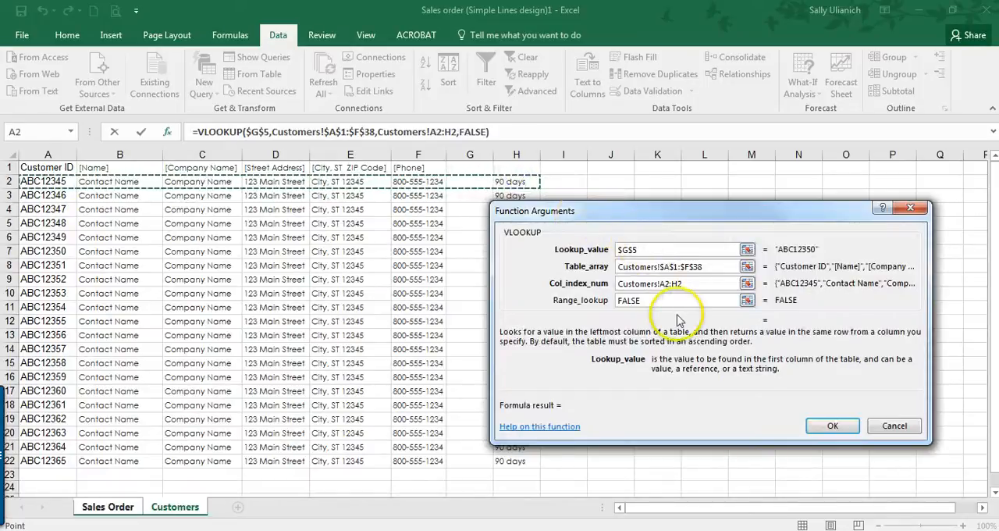
key("Escape")
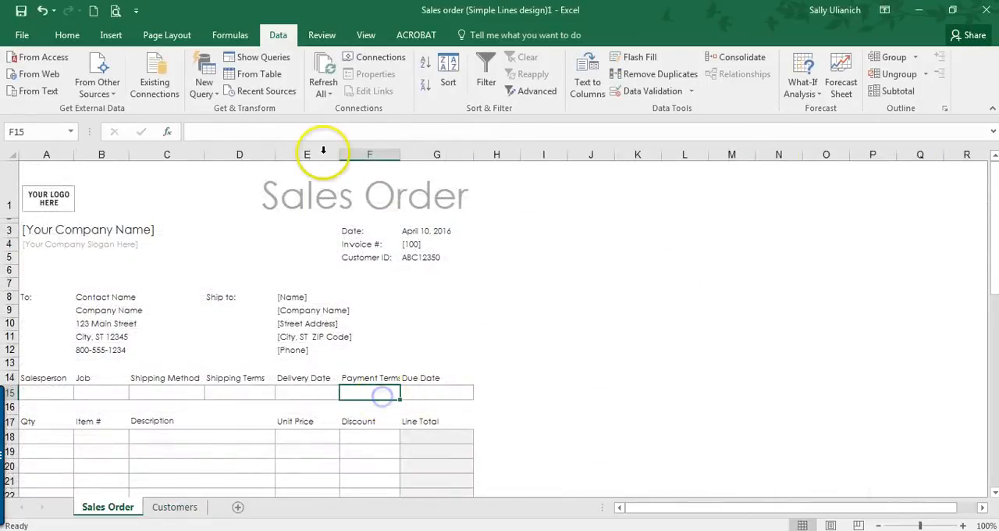
Step: Paste the copied VLOOKUP formula into the Payment Terms cell F15 and edit its column index
left_click(315, 133)
key("ctrl+v")
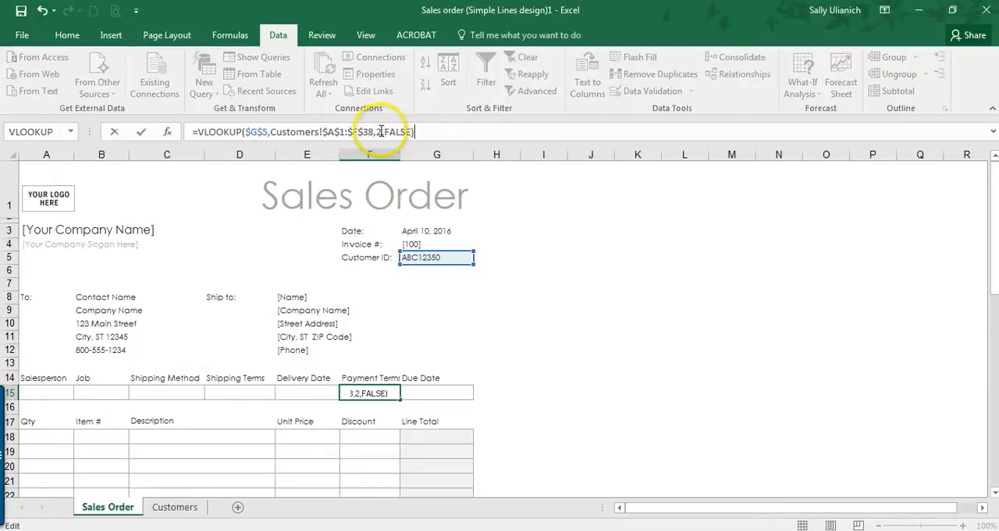
left_click(380, 133)
key("Return")
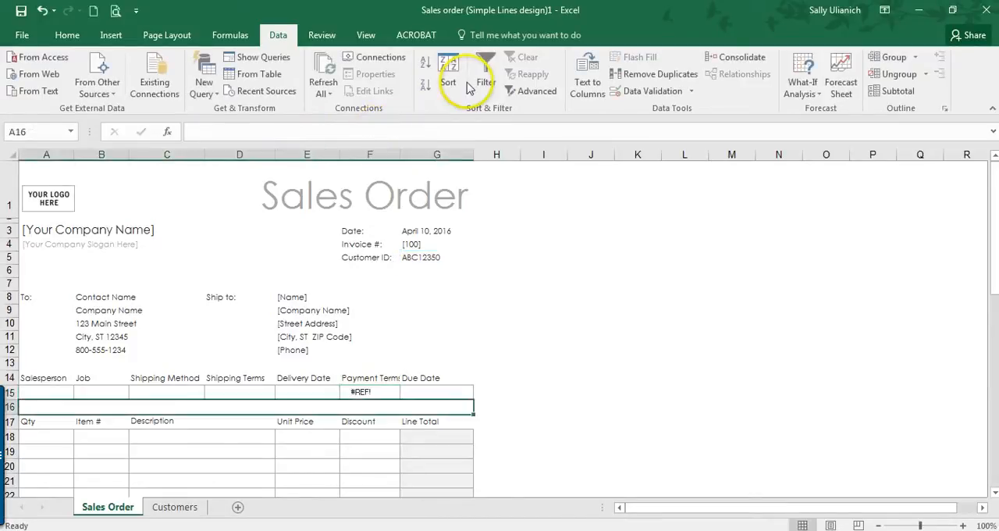
Step: Set the column index of the Payment Terms VLOOKUP in F15 to 9
left_click(378, 392)
left_click(382, 131)
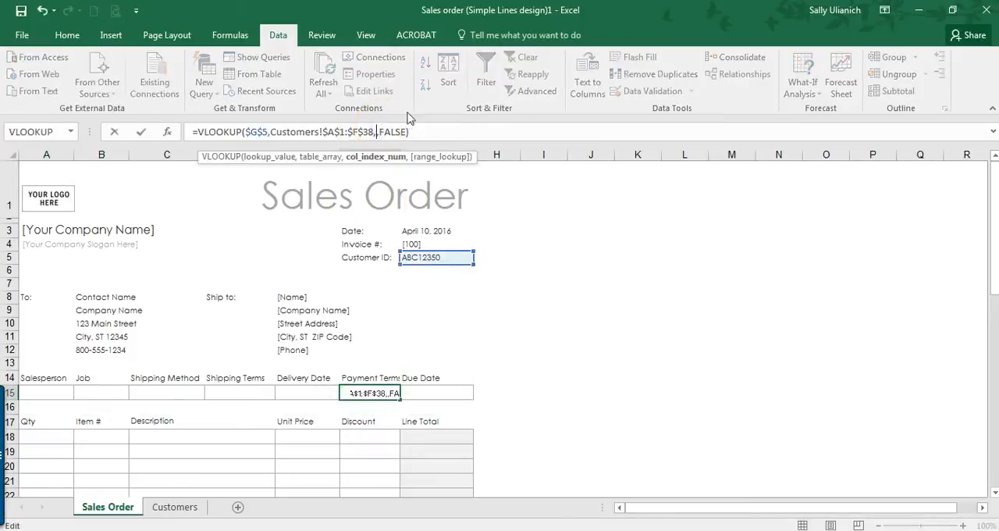
type("9")
key("Return")
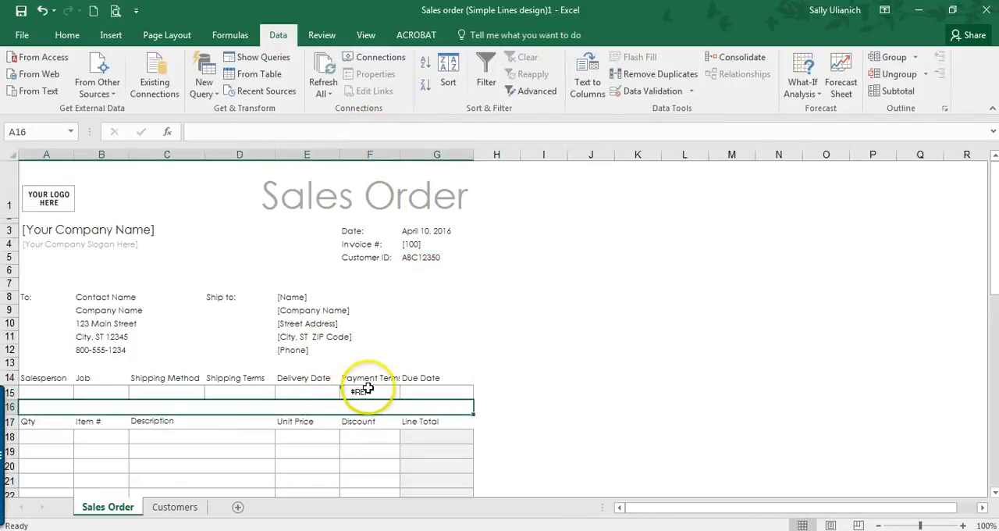
Step: Recount the payment terms column on the Customers sheet and set the F15 VLOOKUP's column index to 8 on the Sales Order sheet
left_click(367, 391)
left_click(181, 507)
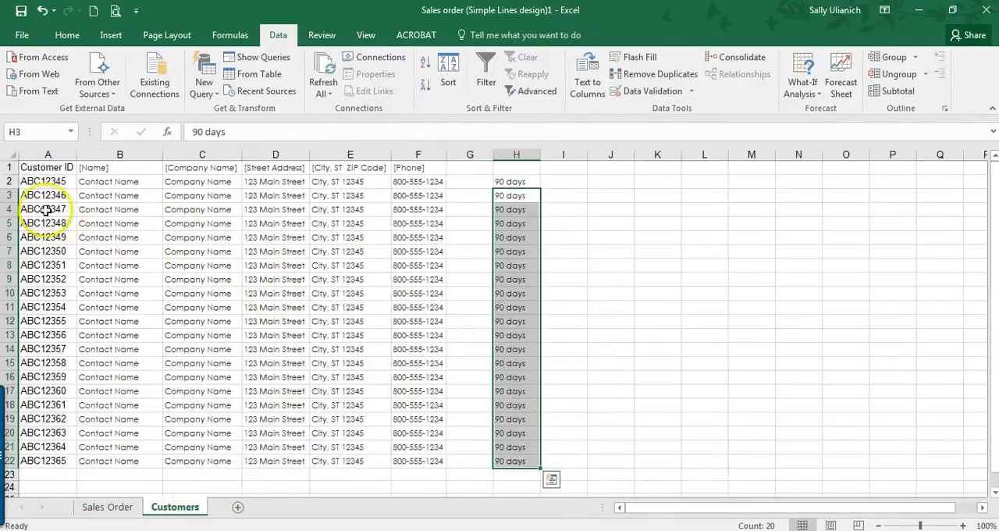
left_click_drag(43, 195, 499, 192)
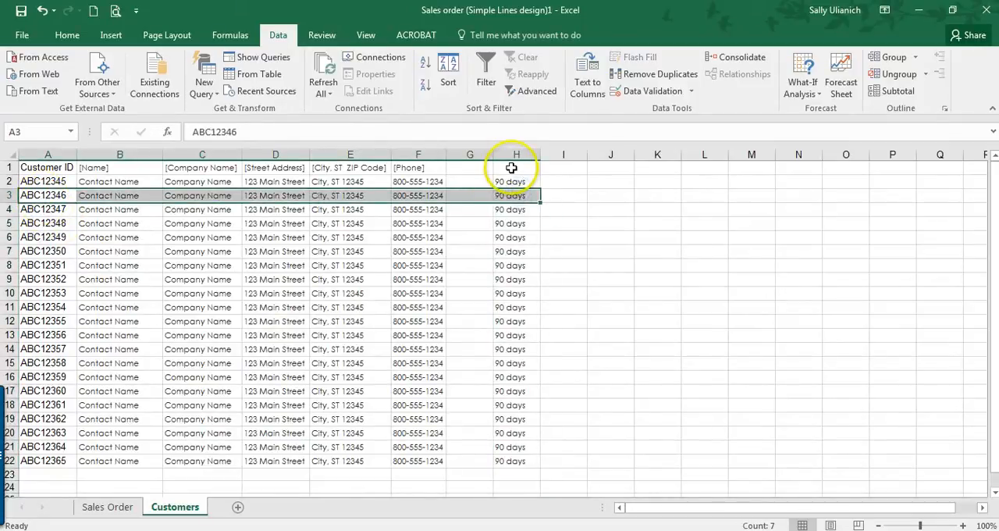
left_click(512, 167)
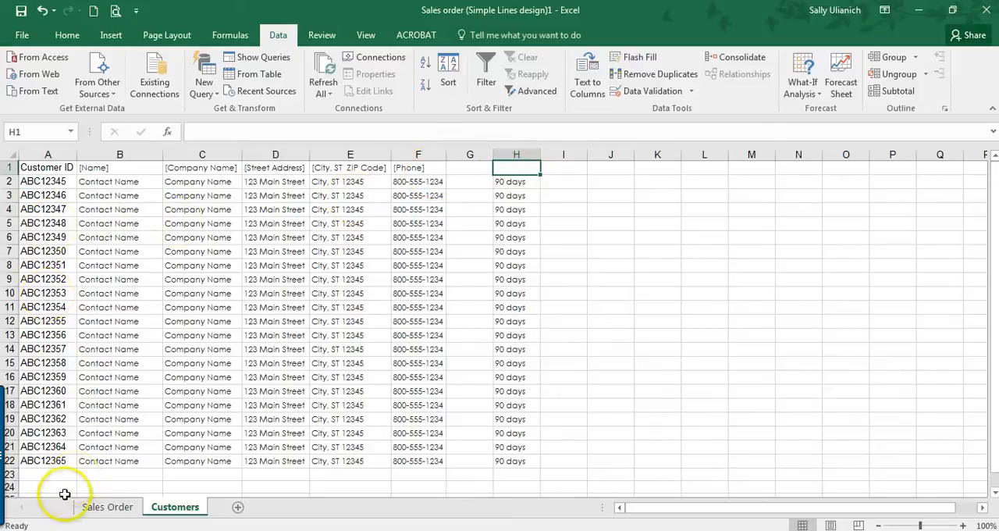
left_click(96, 508)
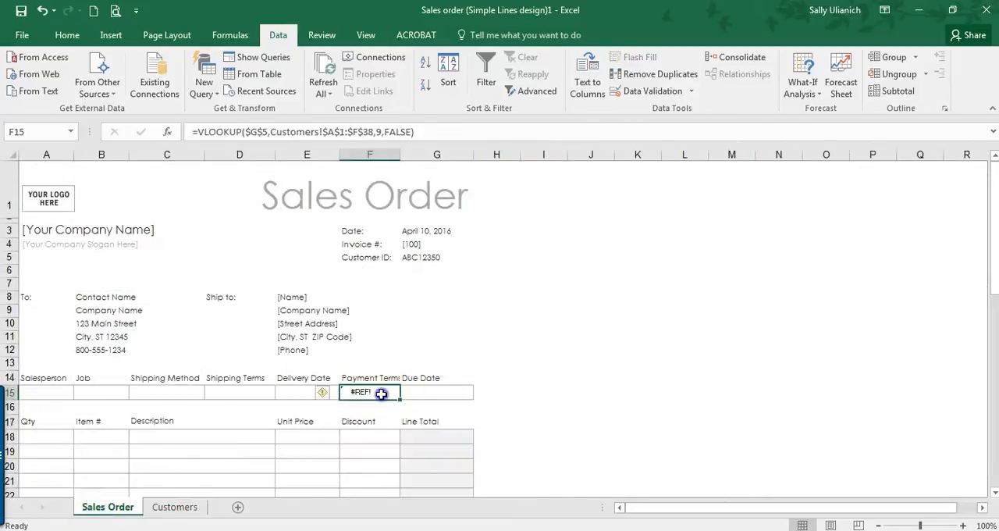
left_click(380, 132)
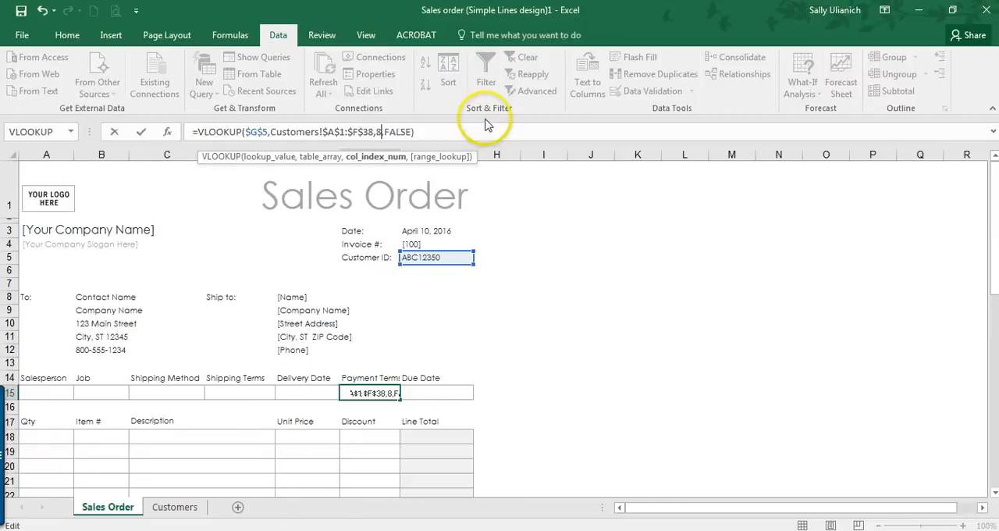
left_click(348, 391)
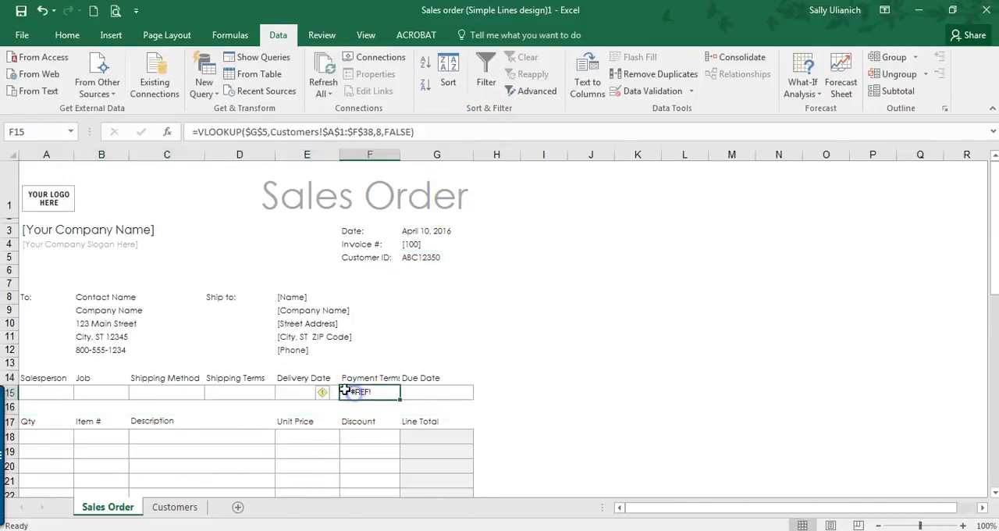
Step: Check the error options for the Payment Terms cell F15 and delete its VLOOKUP formula
left_click(332, 394)
left_click(349, 392)
left_click(333, 394)
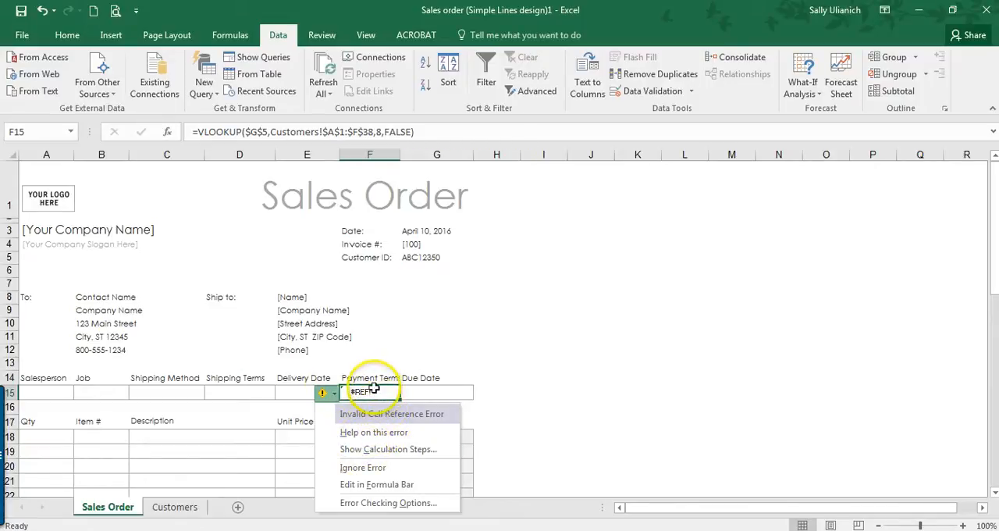
left_click(375, 389)
key("Delete")
Step: Review the remaining Sales Order fields, from Due Date in G15 to the Qty and Item # columns in row 18
scroll(414, 243, "down", 1)
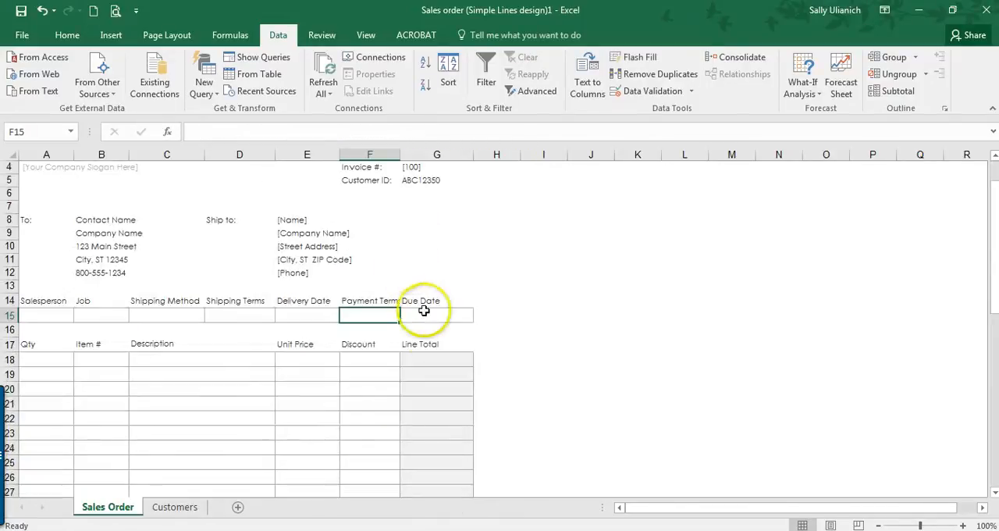
left_click(429, 316)
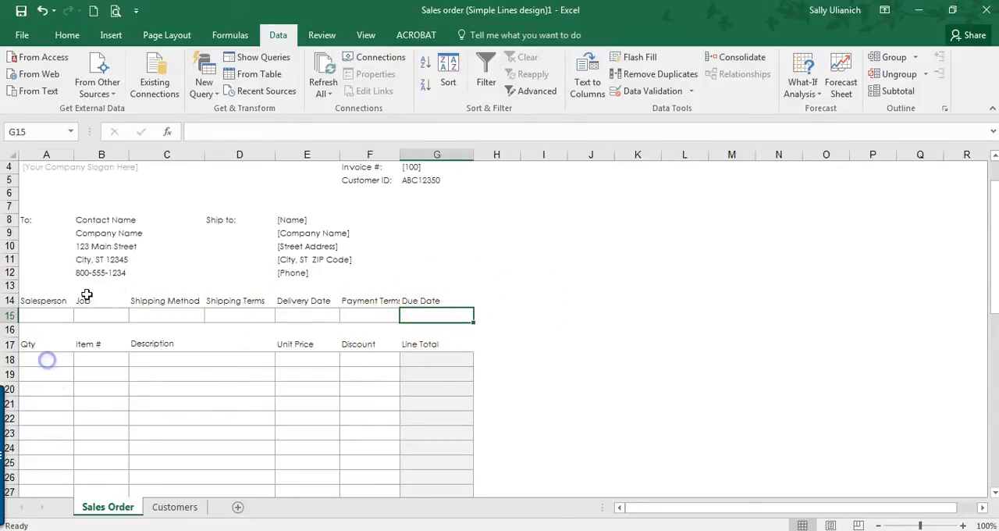
left_click(47, 359)
scroll(92, 287, "down", 2)
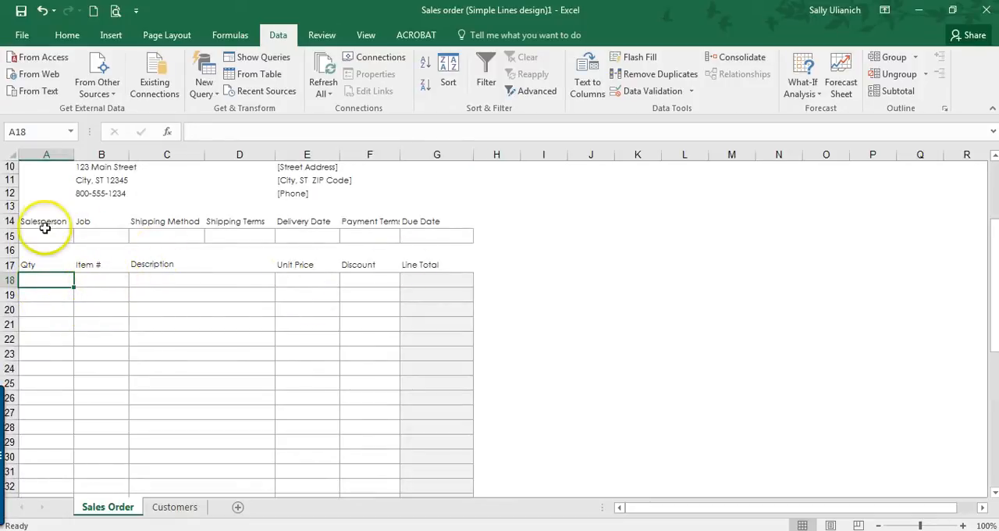
scroll(231, 212, "up", 2)
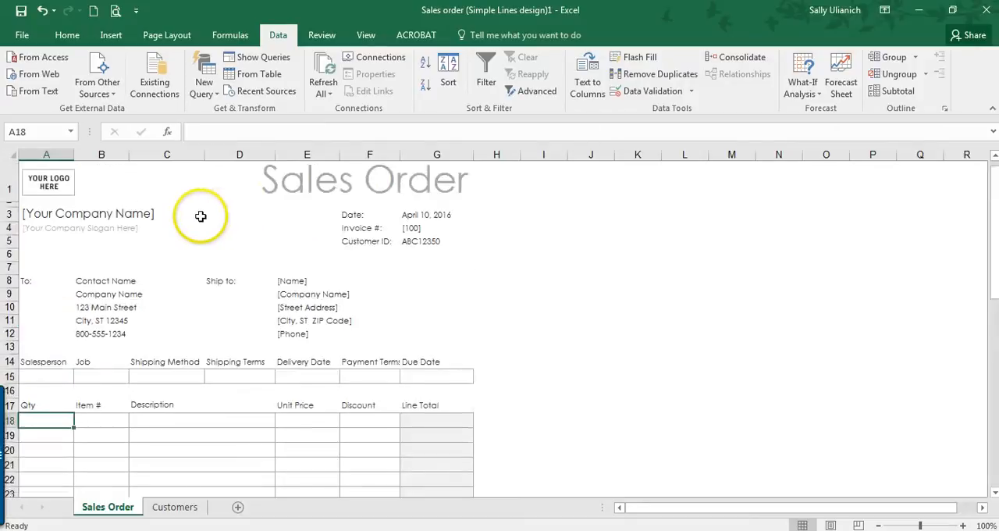
left_click(93, 437)
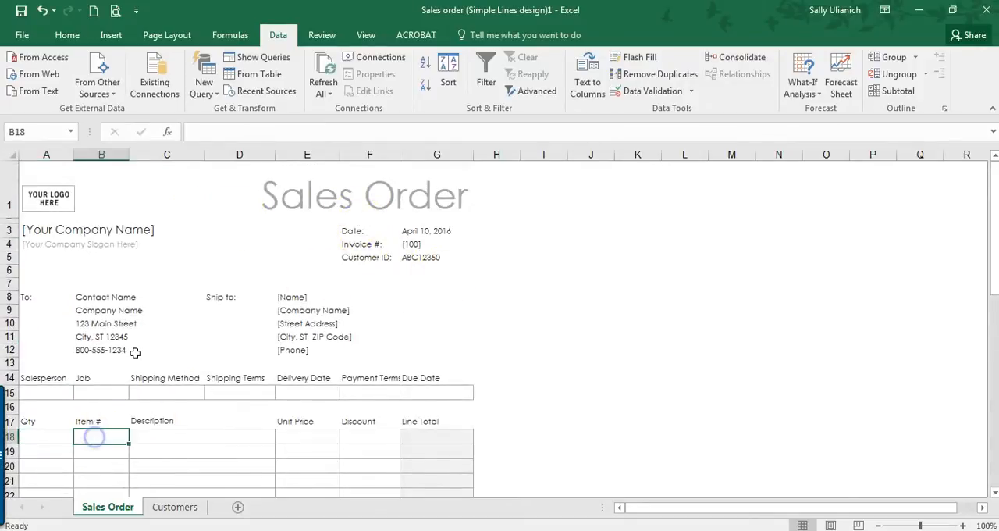
scroll(134, 351, "down", 1)
Step: Add a new worksheet with the headings Item # in A1 and Description in B1, and widen column B
left_click(238, 507)
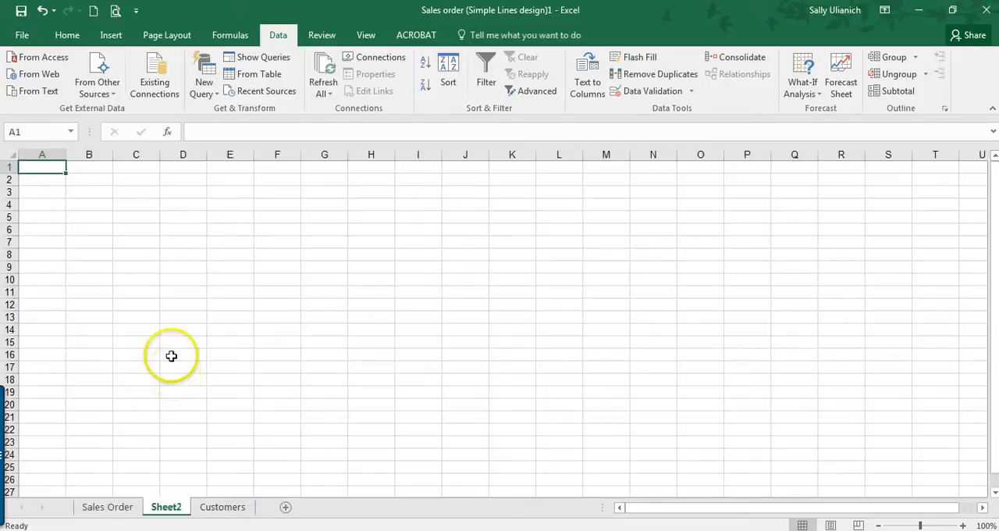
type("Item ")
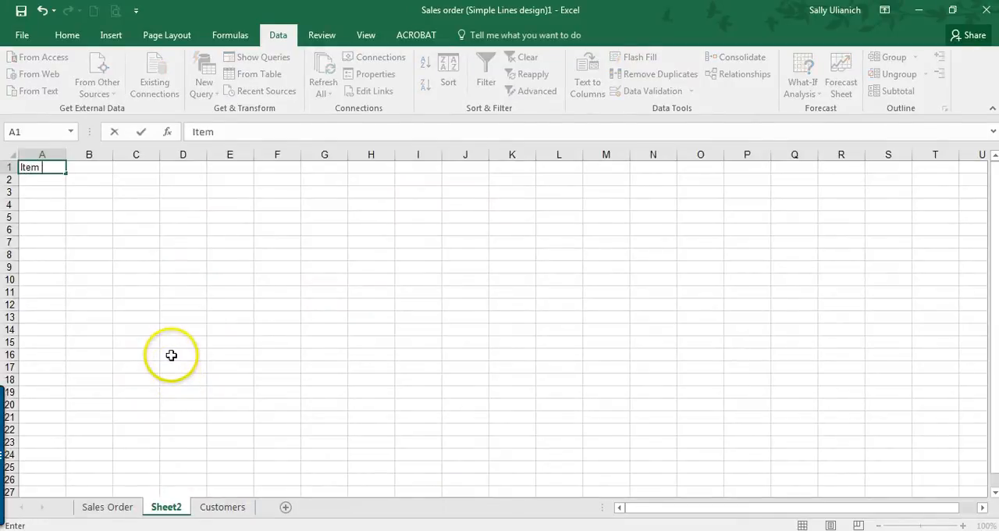
type("#")
key("Tab")
type("Descr")
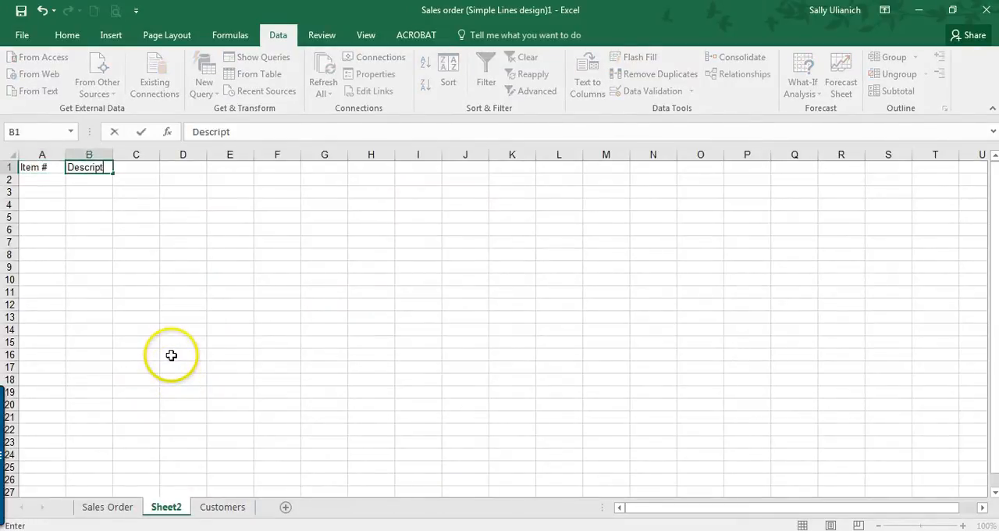
key("Tab")
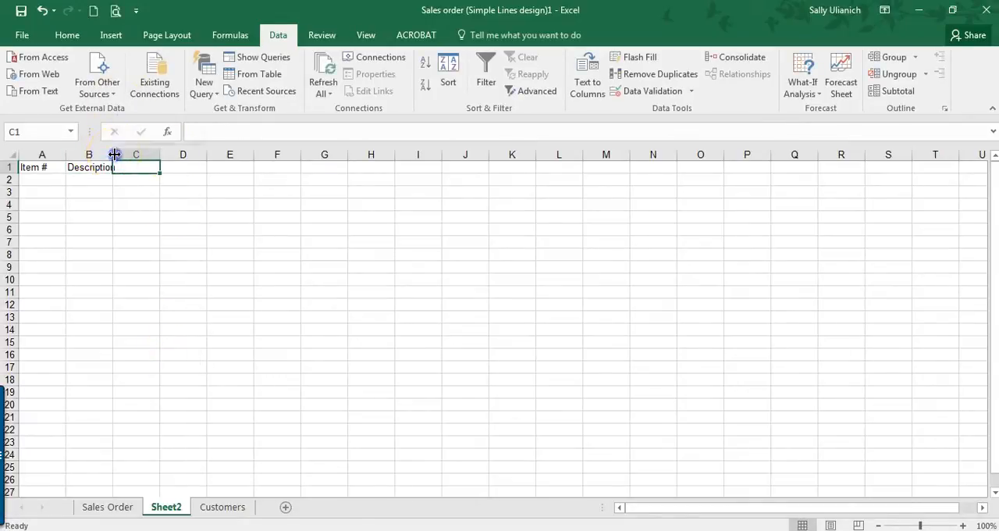
left_click_drag(113, 154, 183, 154)
Step: Compare with the Sales Order column headings and enter the heading Unit Price in C1 of the new sheet
left_click(103, 507)
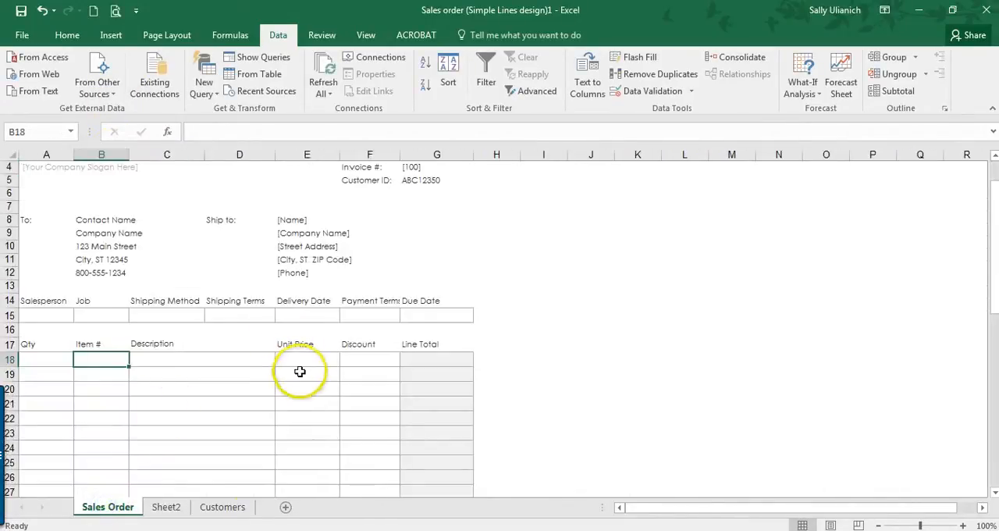
left_click(180, 508)
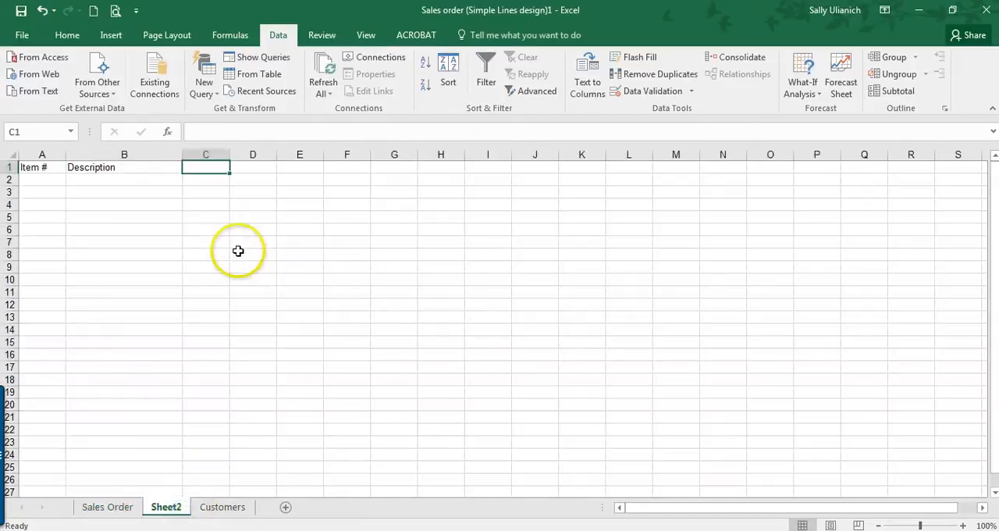
type("Unit Price")
key("Return")
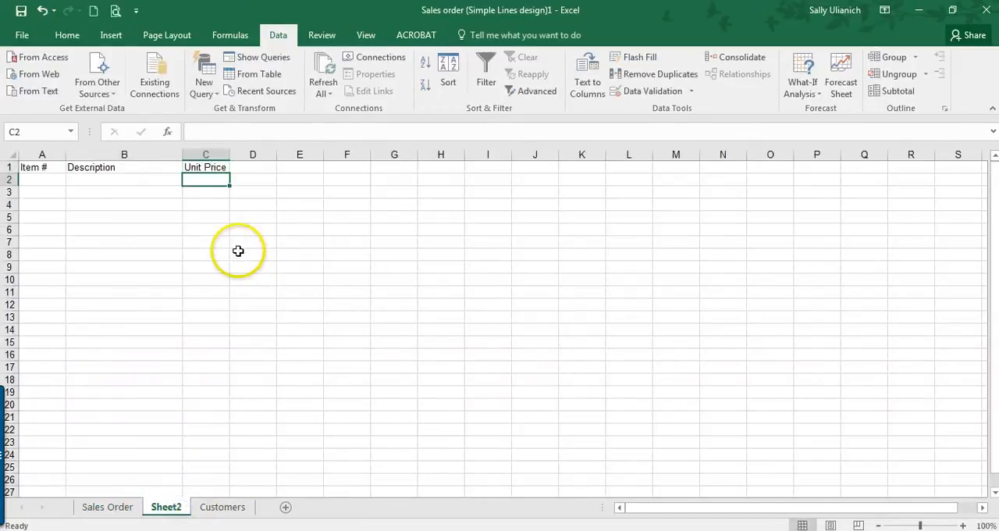
Step: Examine the Items named range on the Items sheet and the VLOOKUP formulas in Sales Order cells C18 and E18
left_click(107, 509)
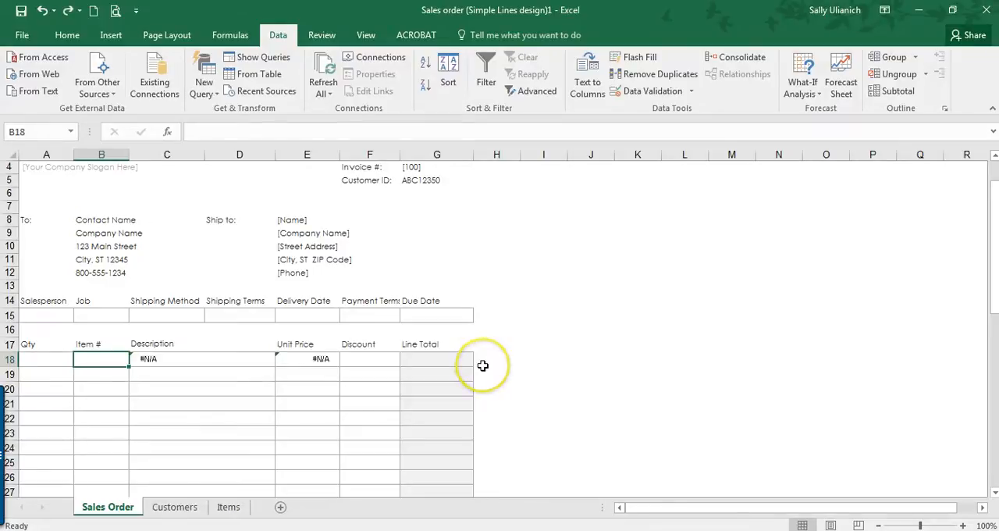
left_click(229, 508)
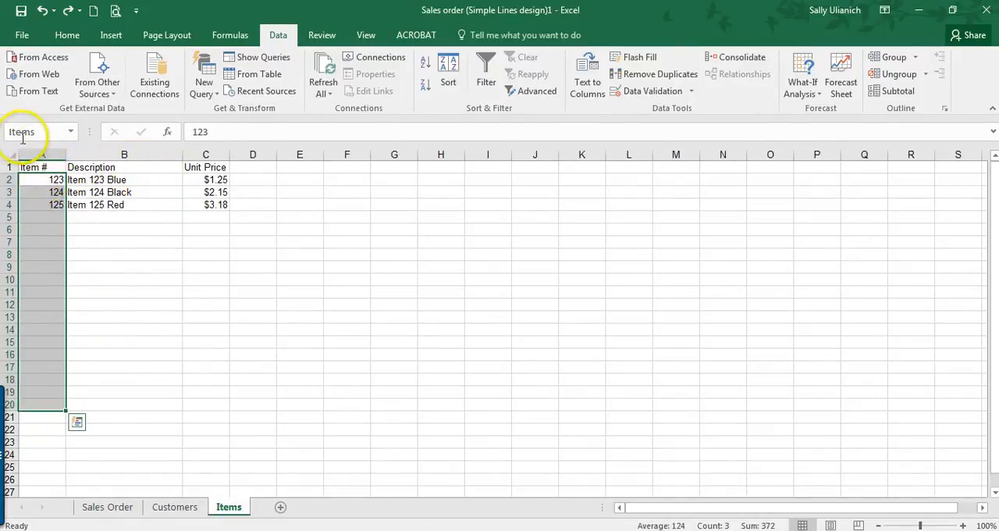
left_click(70, 133)
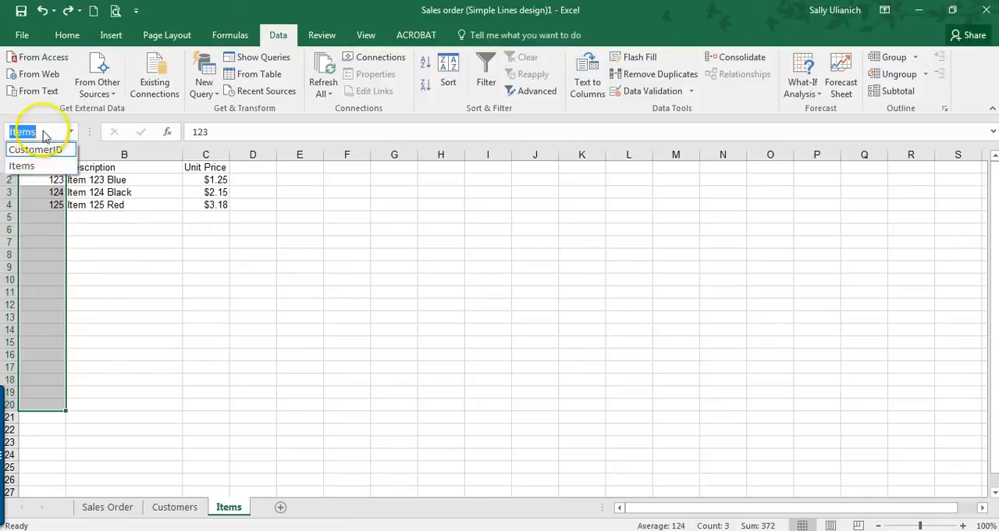
left_click(47, 129)
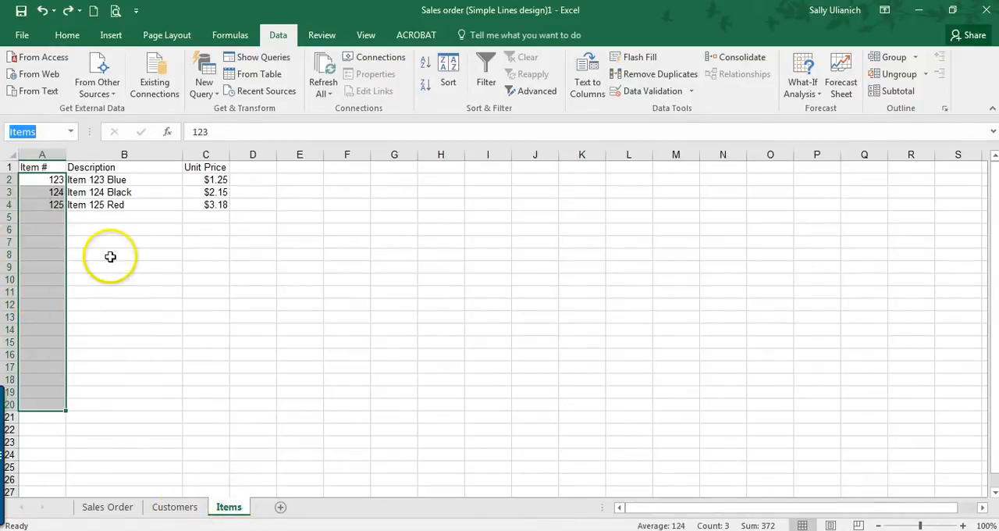
left_click(132, 509)
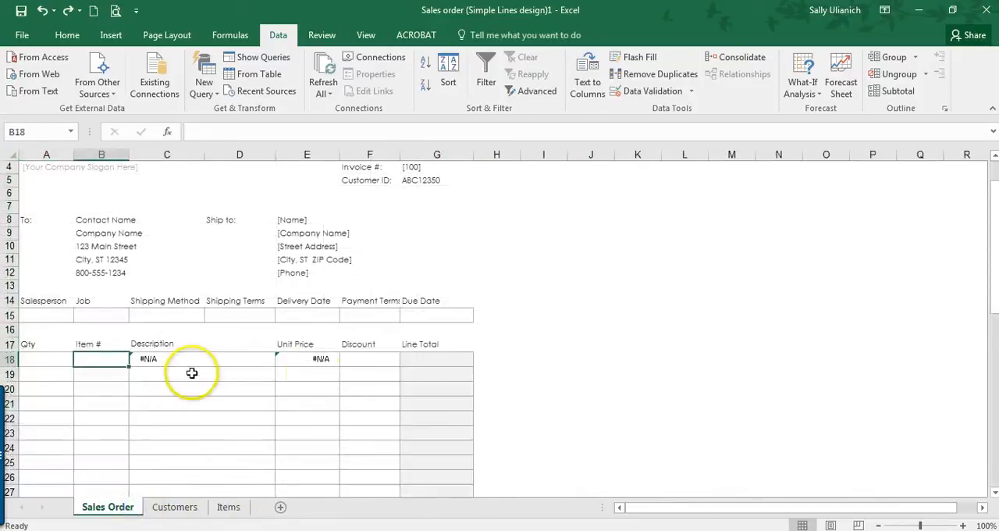
left_click(166, 357)
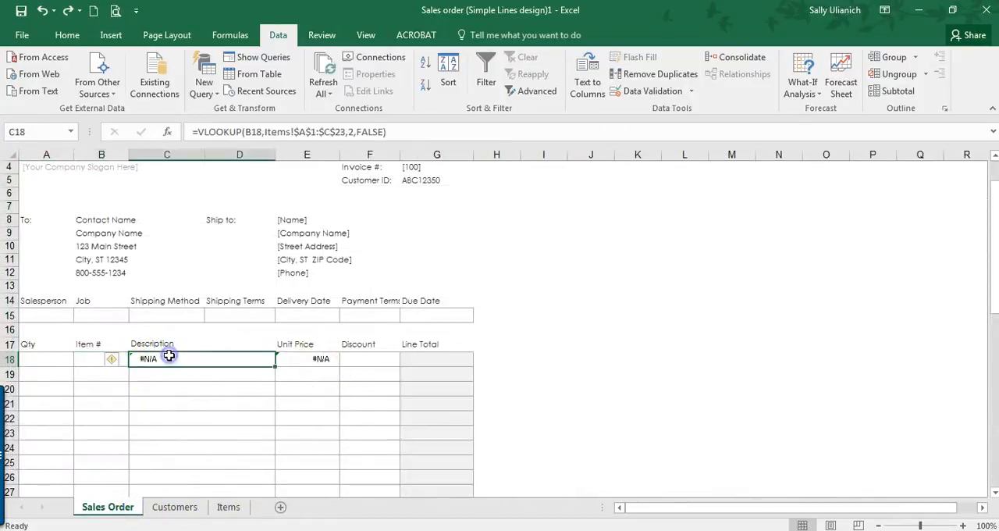
left_click(335, 362)
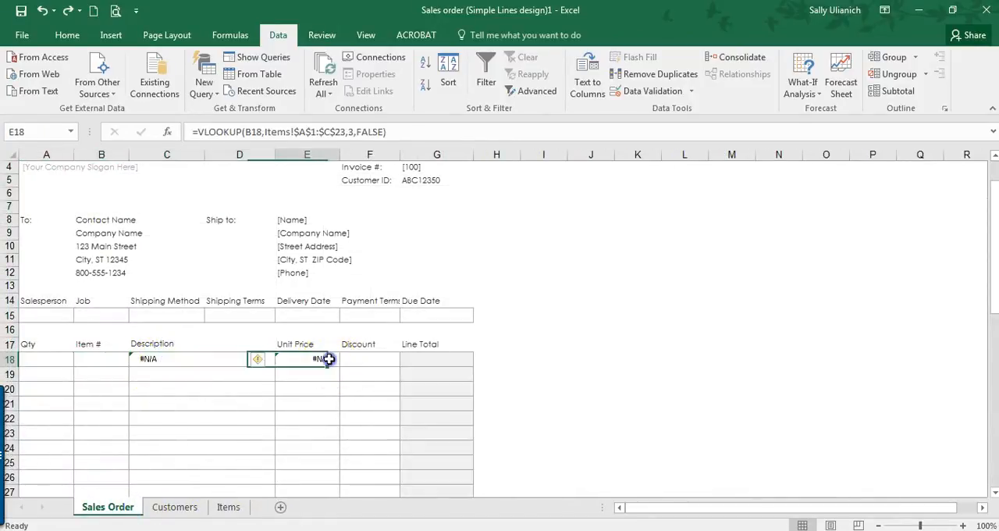
left_click(189, 359)
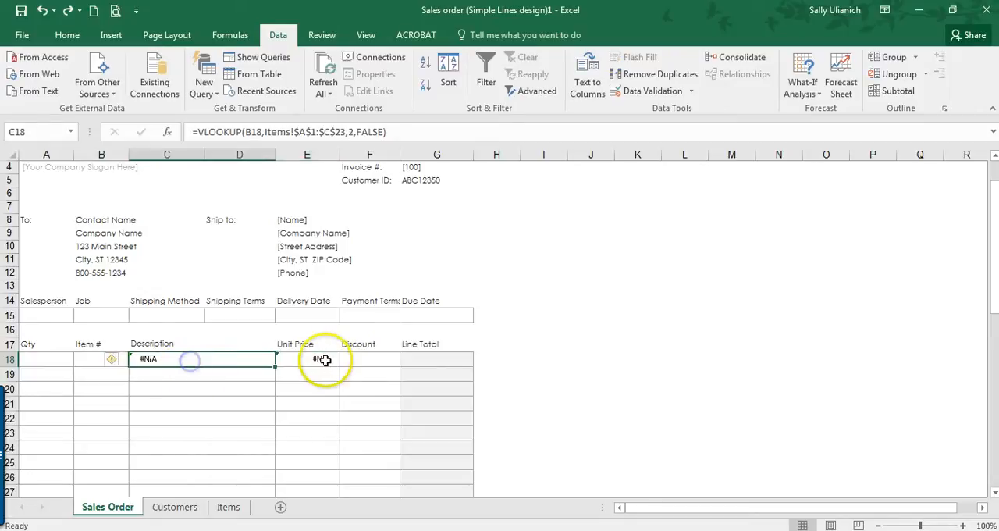
Step: Add a list data validation to the Item # cell B18 with the source =Items
left_click(84, 360)
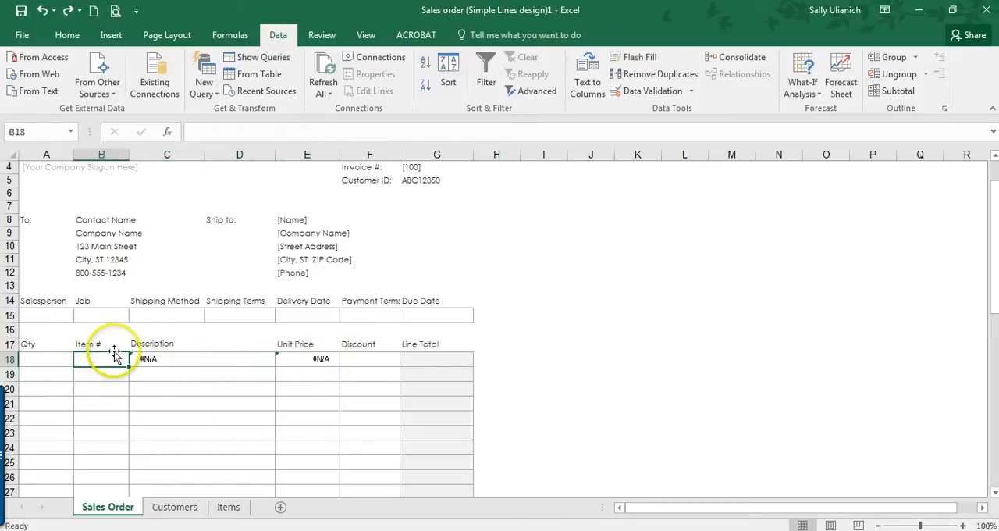
left_click(653, 92)
left_click(758, 249)
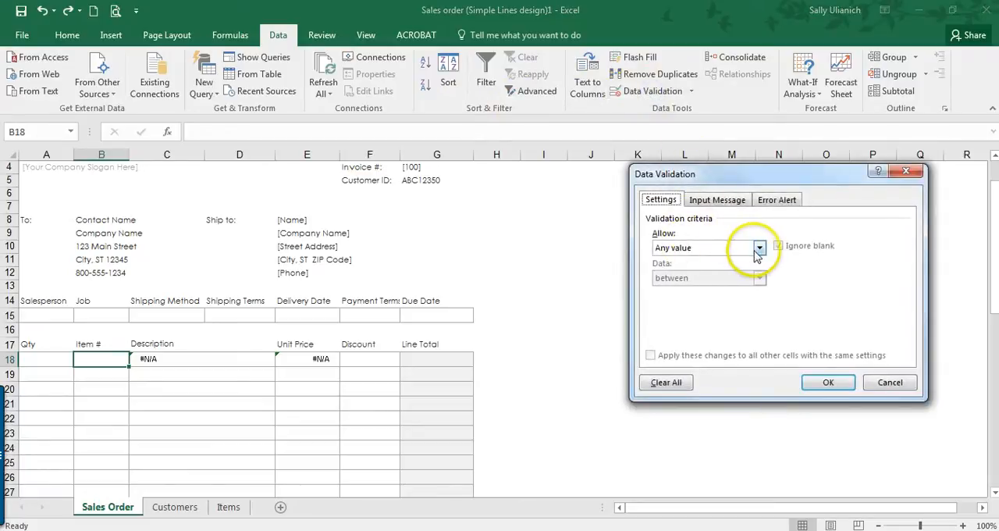
left_click(729, 289)
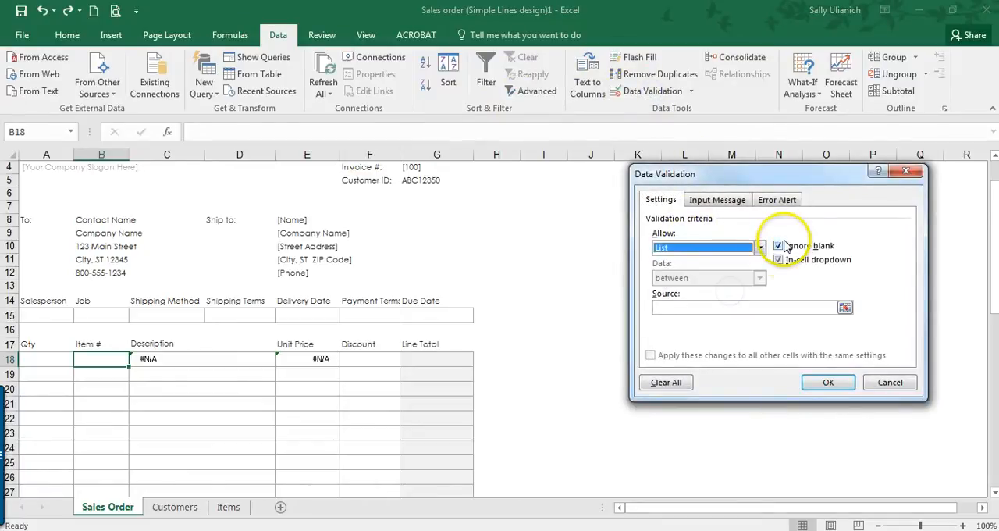
left_click(718, 307)
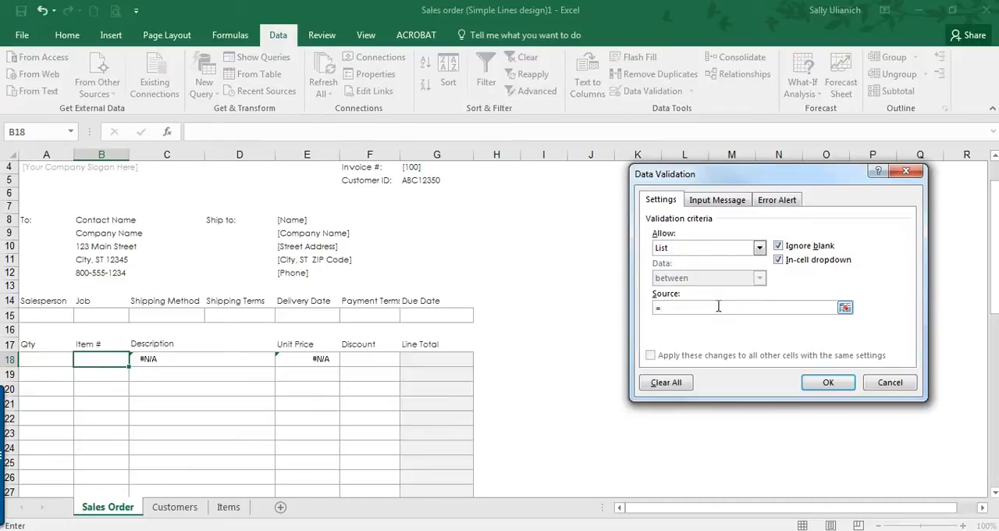
type("=iTEMS")
key("BackSpace")
key("BackSpace")
key("BackSpace")
key("BackSpace")
key("BackSpace")
key("Caps_Lock")
type("Items")
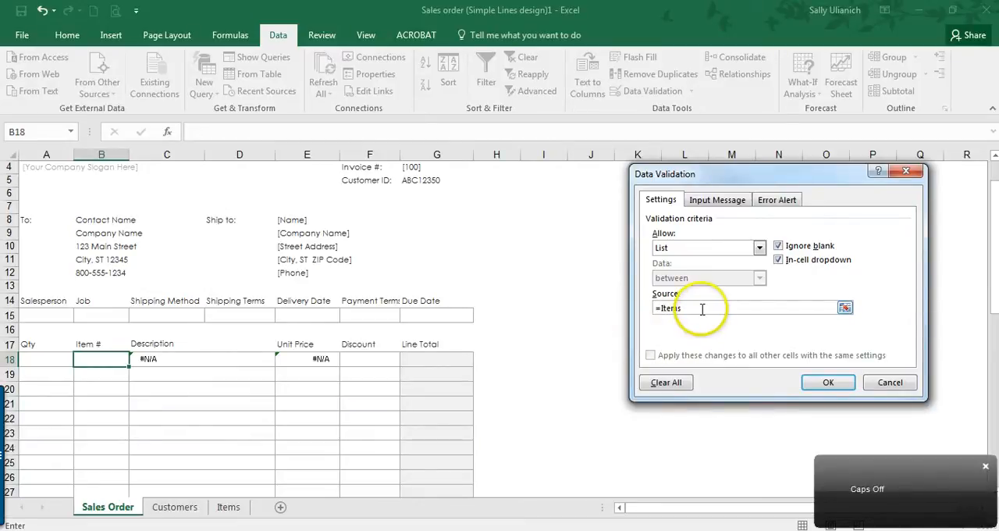
left_click(833, 384)
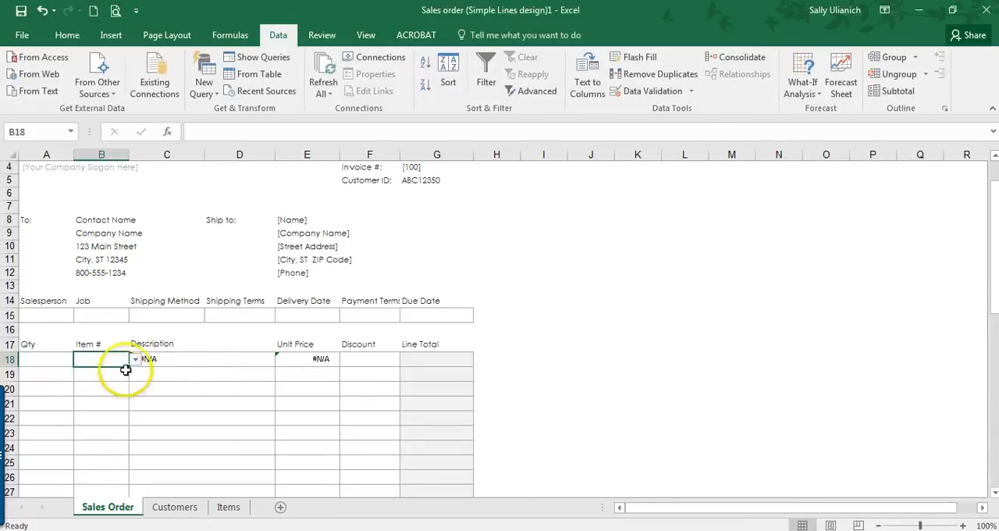
Step: Check the drop-down list in Item # cell B18 and the VLOOKUP formula in Description cell C18
left_click(134, 360)
left_click(237, 350)
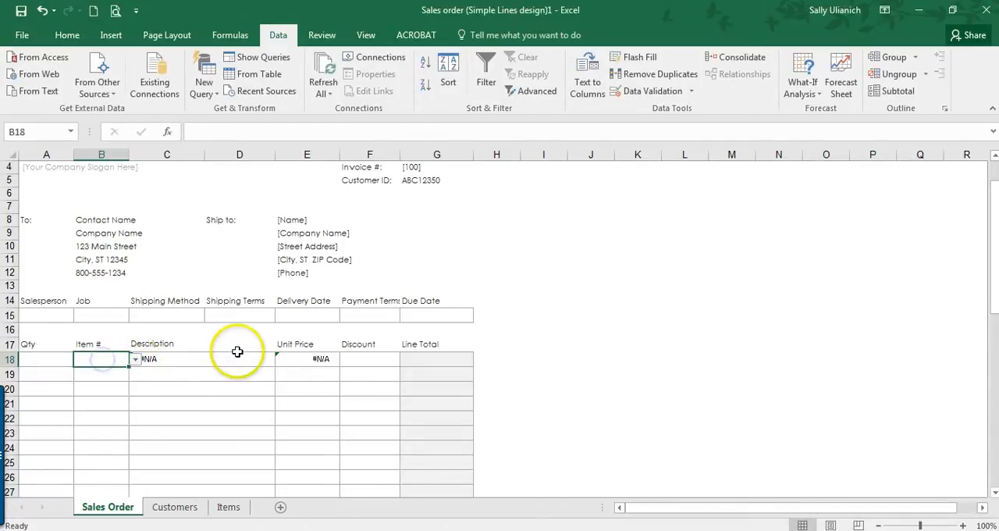
left_click(203, 356)
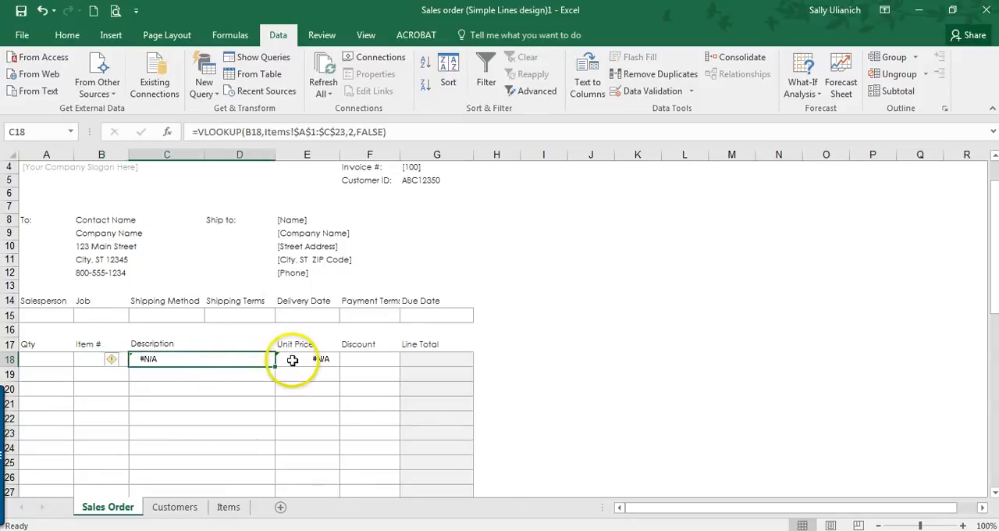
Step: Try copying the Description and Unit Price lookup formulas from row 18 down to rows 19 to 37, and clear the pasted cells
left_click_drag(248, 359, 288, 360)
key("ctrl+c")
scroll(281, 335, "down", 3)
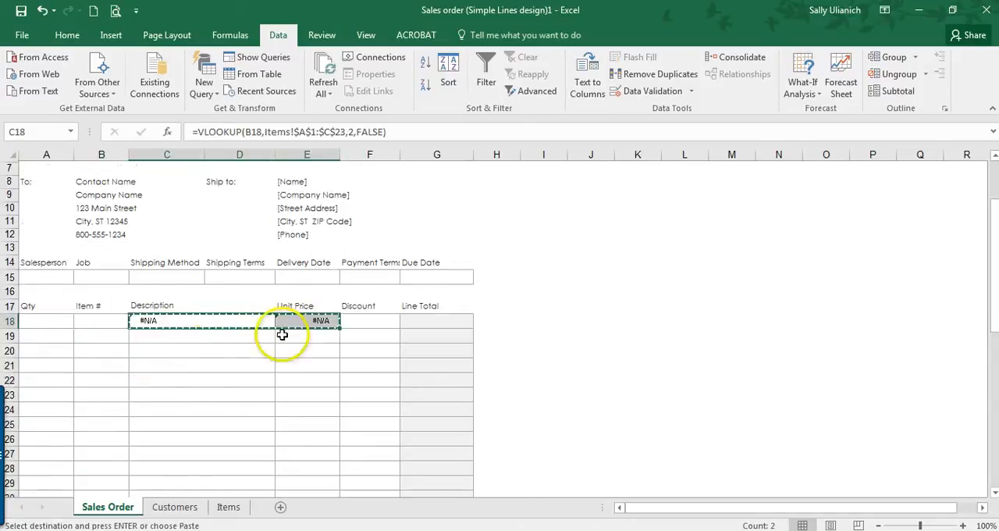
left_click(191, 257)
left_click_drag(315, 257, 298, 426)
key("ctrl+v")
scroll(290, 402, "up", 4)
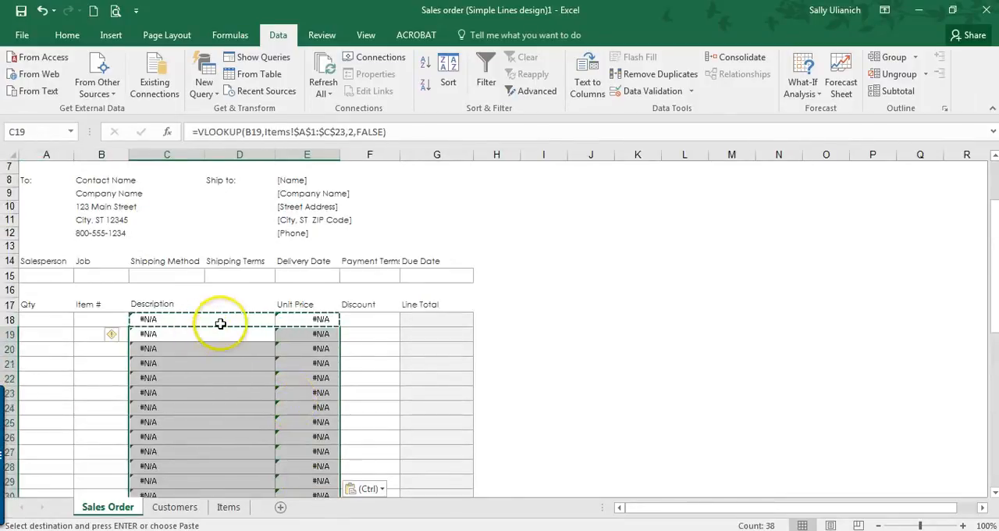
key("Delete")
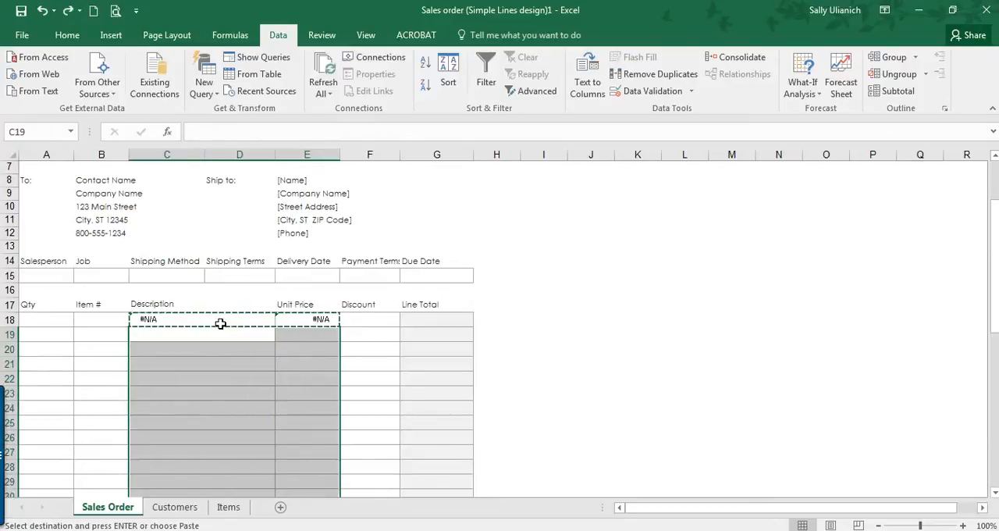
key("Escape")
Step: Wrap the Description formula in C18 in IFERROR with a blank fallback: =IFERROR(VLOOKUP(B18,Items!$A$1:$C$23,2,FALSE)," ")
left_click(207, 322)
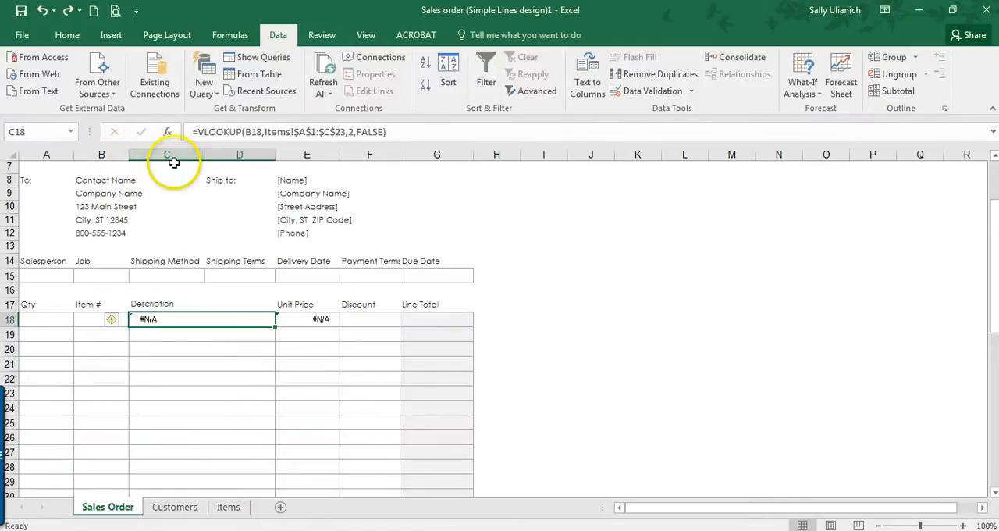
left_click(200, 133)
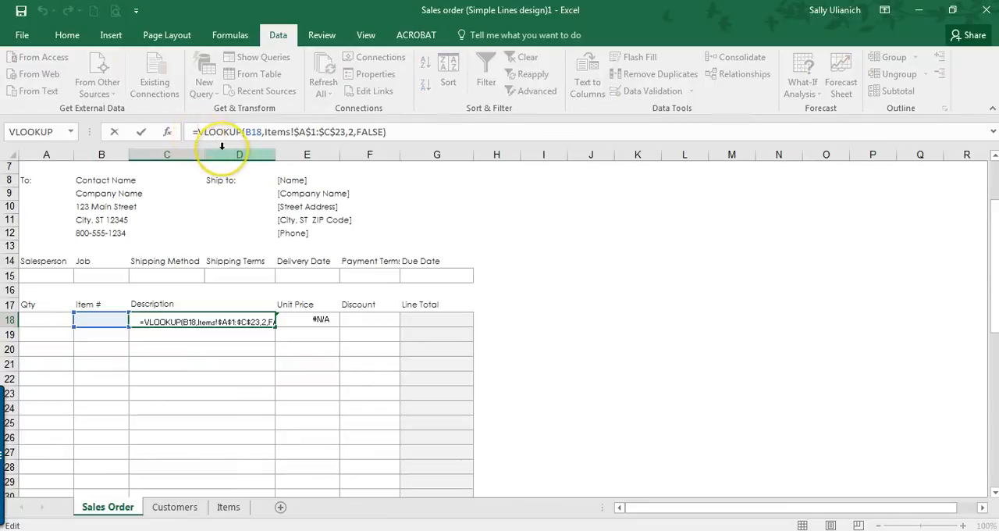
key("Caps_Lock")
type("IFE")
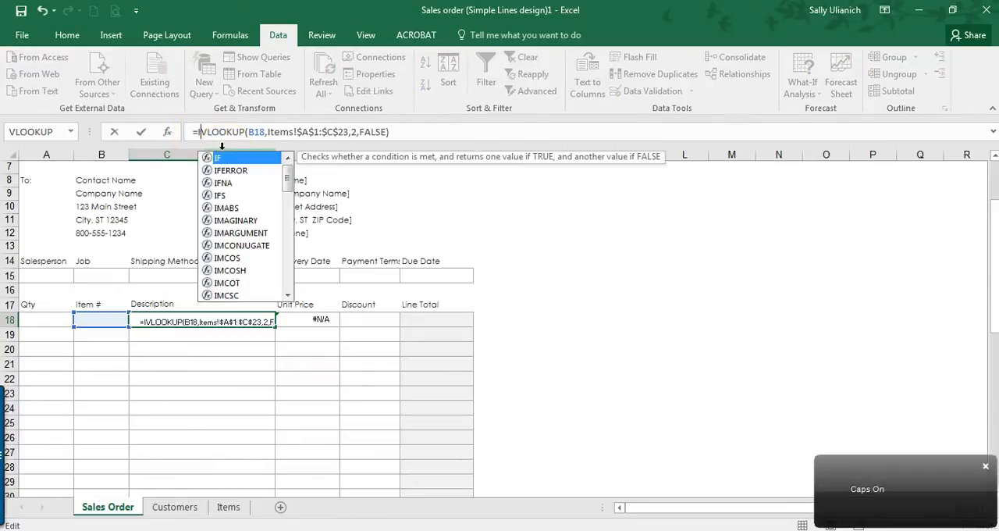
type("RROR")
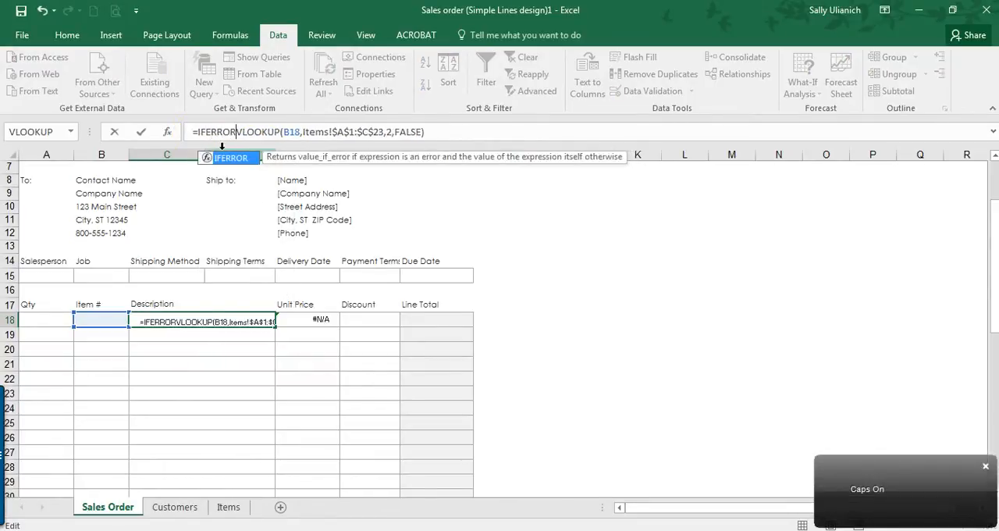
type("(")
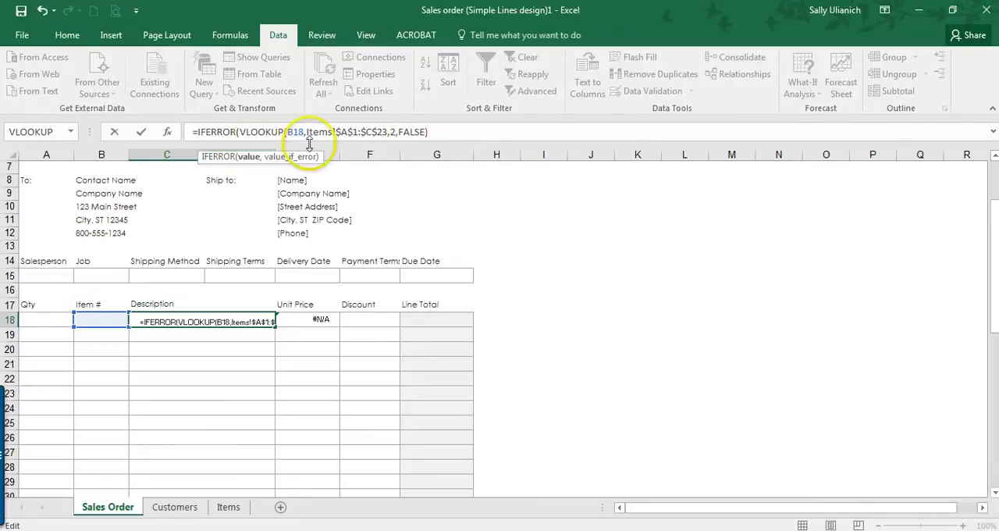
left_click(438, 132)
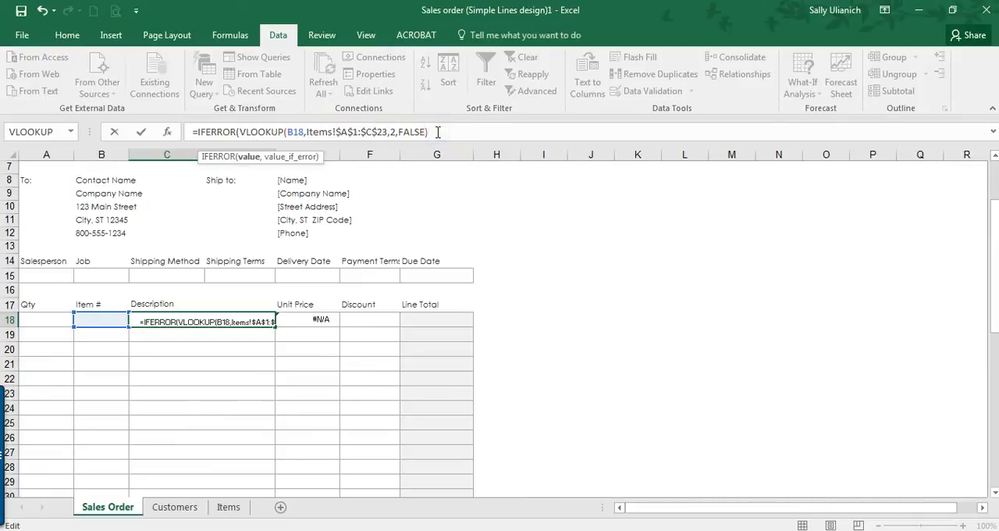
type(",")
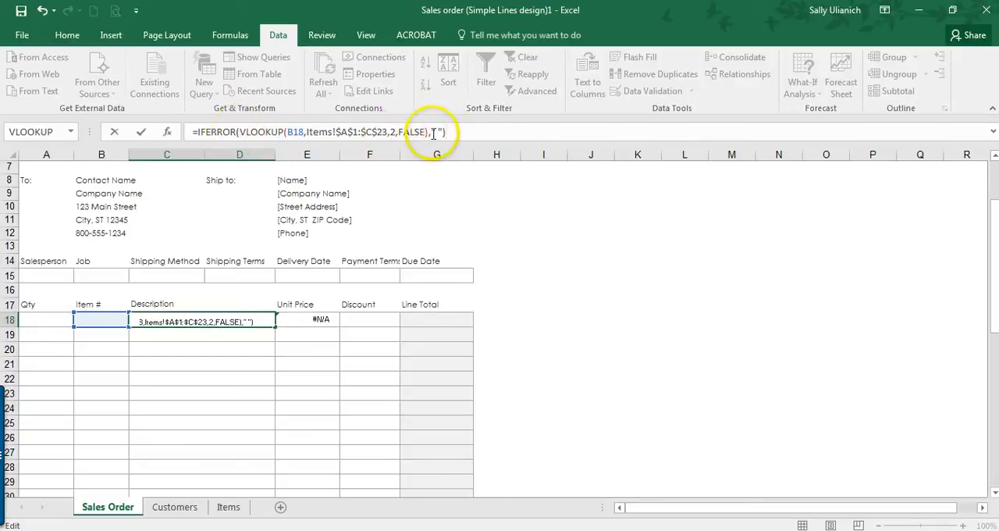
left_click(528, 138)
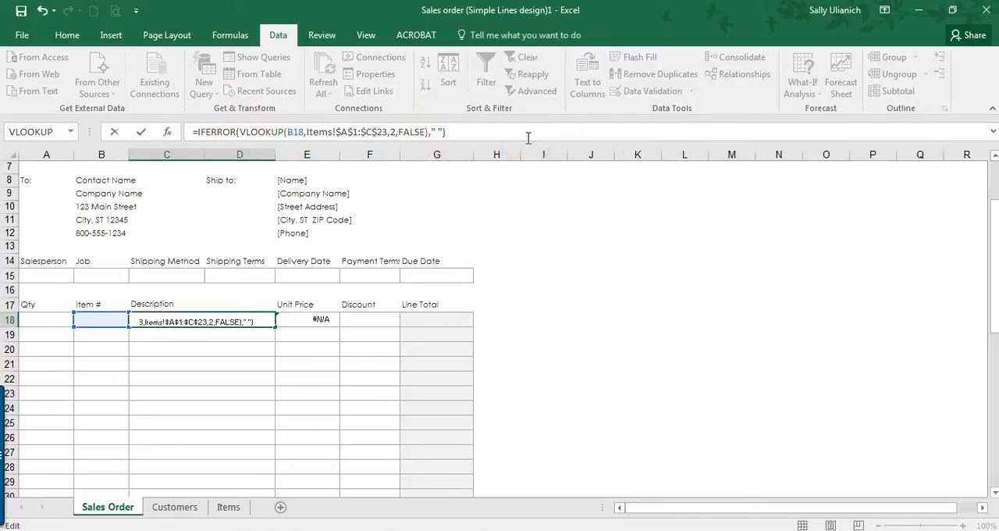
key("Return")
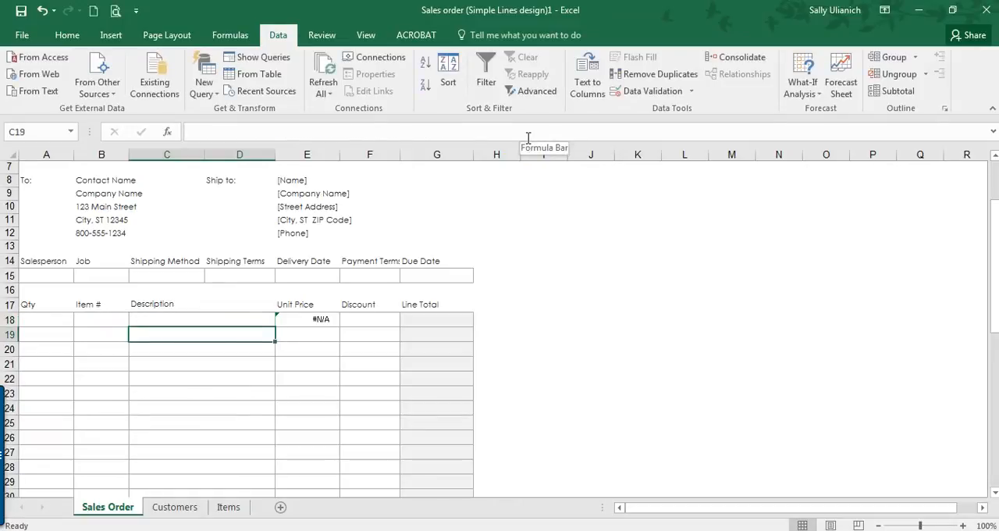
key("Up")
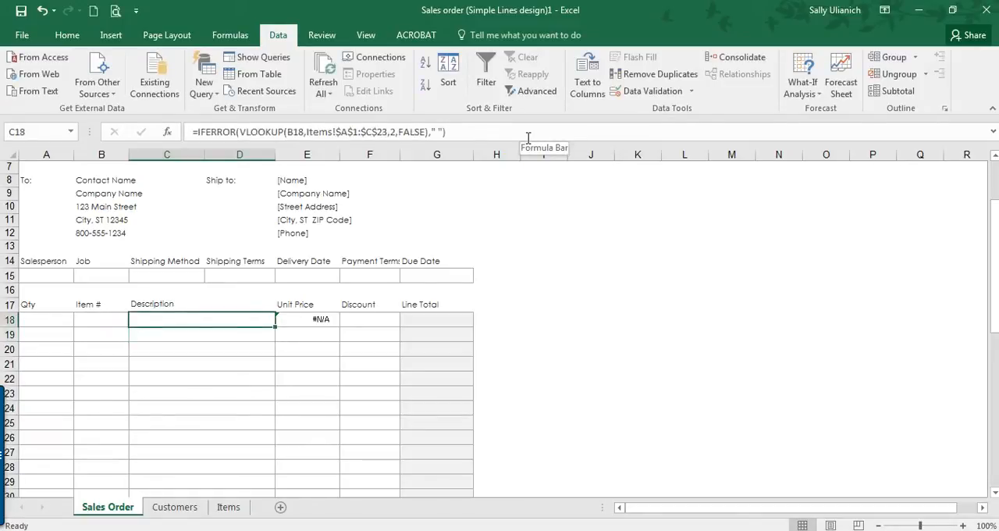
Step: Wrap the Unit Price formula in E18 in IFERROR with a blank fallback: =IFERROR(VLOOKUP(B18,Items!$A$1:$C$23,3,FALSE)," ")
left_click(295, 319)
left_click(198, 131)
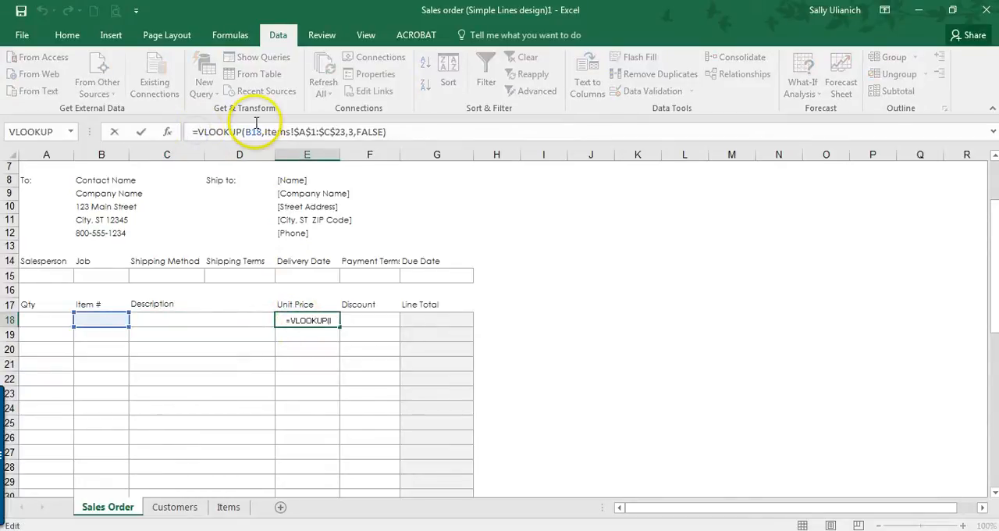
type("IFERROR")
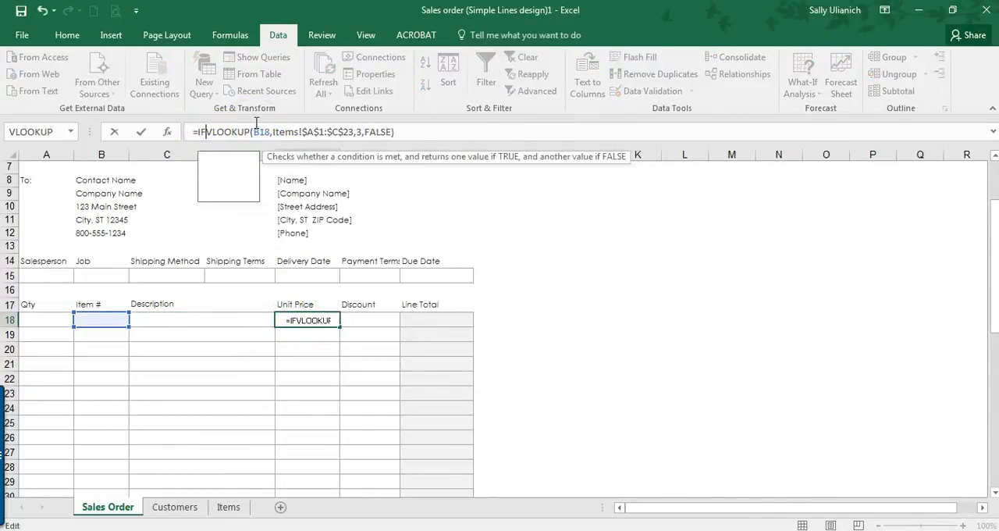
type("(")
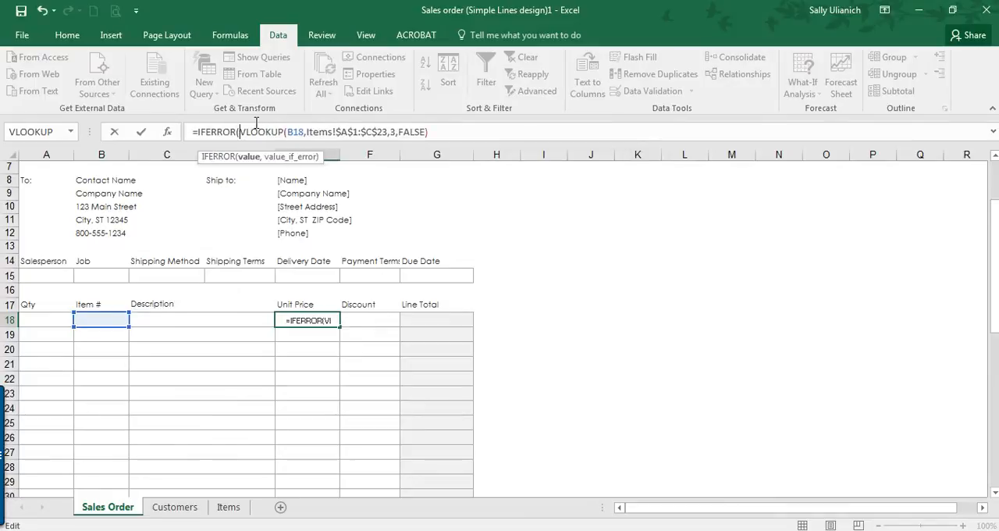
left_click(442, 135)
type(",")
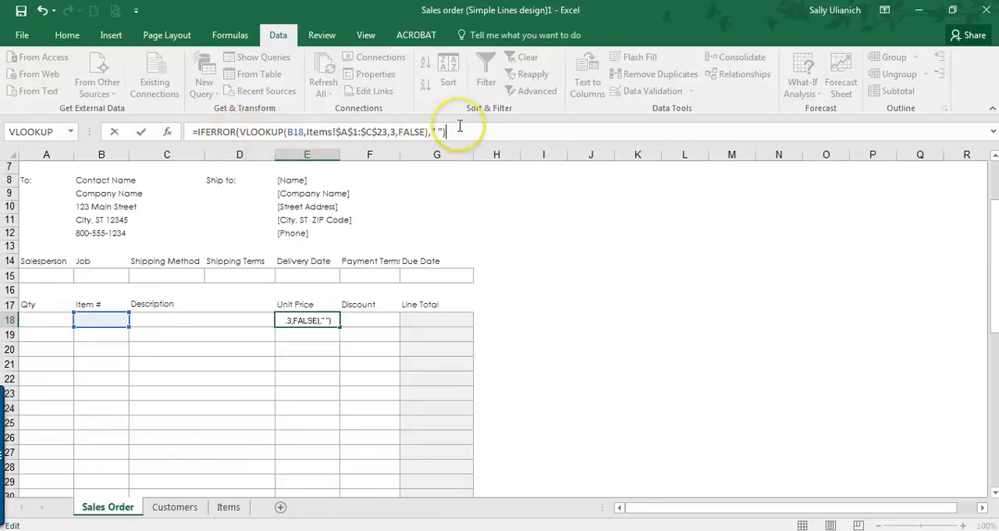
key("Return")
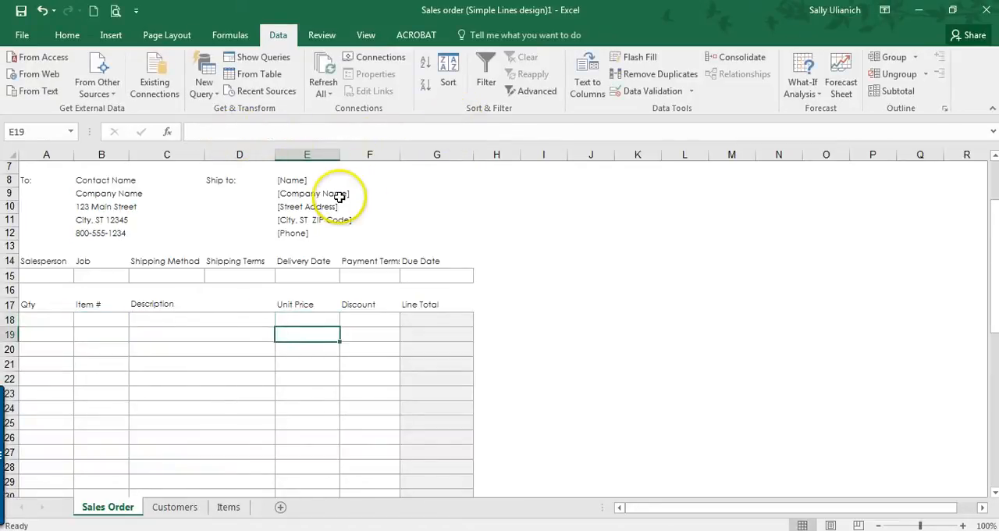
Step: Copy the IFERROR formulas in C18:E18 down through row 37 of the order lines
left_click_drag(241, 314, 293, 313)
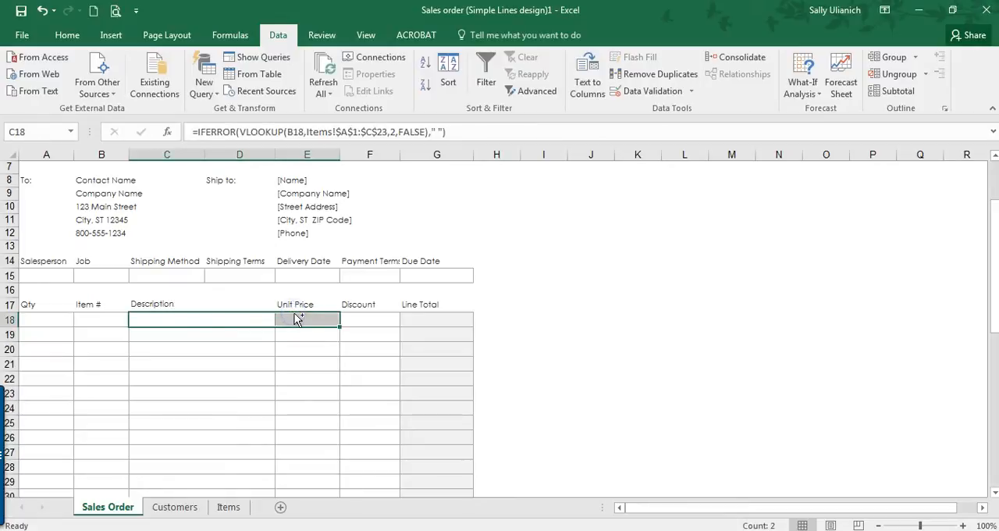
key("ctrl+c")
scroll(293, 315, "down", 2)
left_click(210, 256)
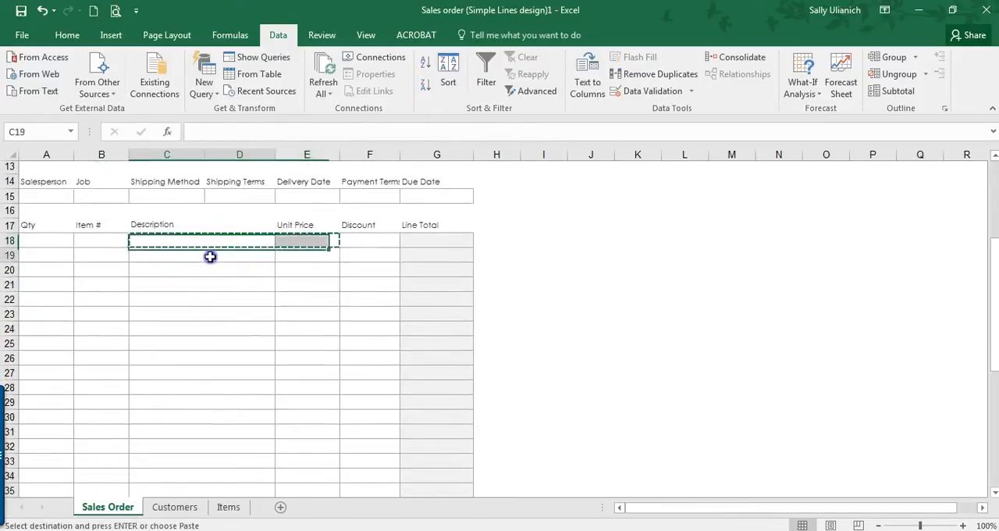
left_click_drag(210, 256, 310, 430)
key("ctrl+v")
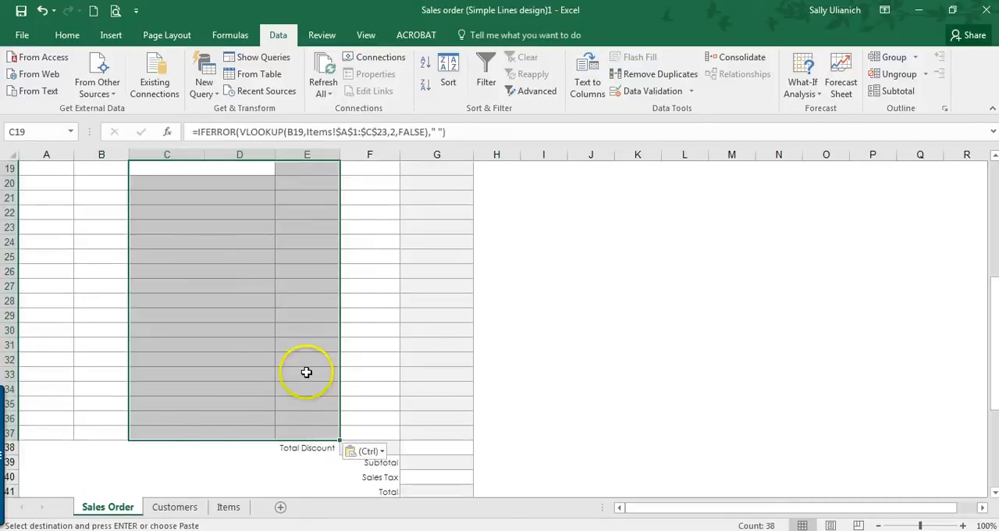
Step: Copy the Item # drop-down cell B18 down to B19:B37 and check several of the cells for the list
scroll(309, 370, "up", 5)
left_click(120, 357)
scroll(227, 330, "down", 2)
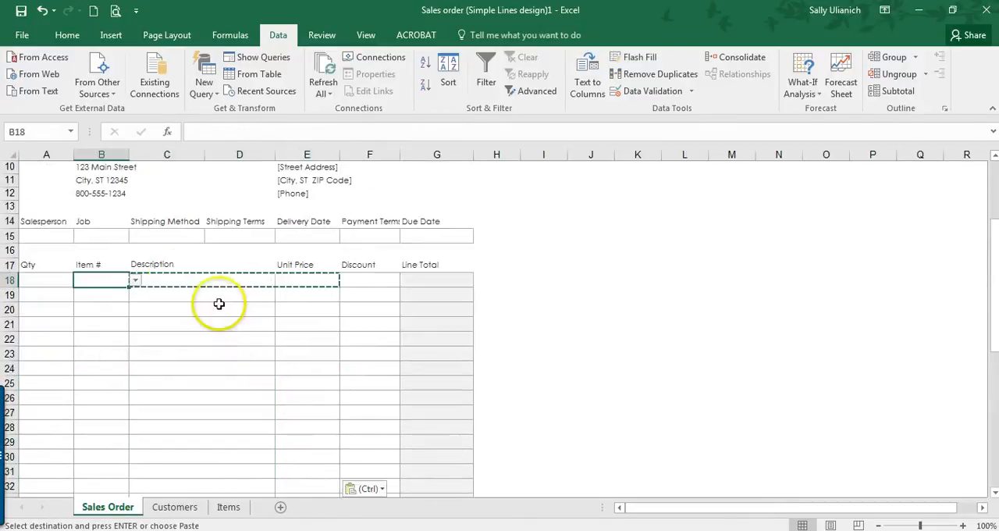
key("ctrl+c")
left_click_drag(107, 291, 109, 459)
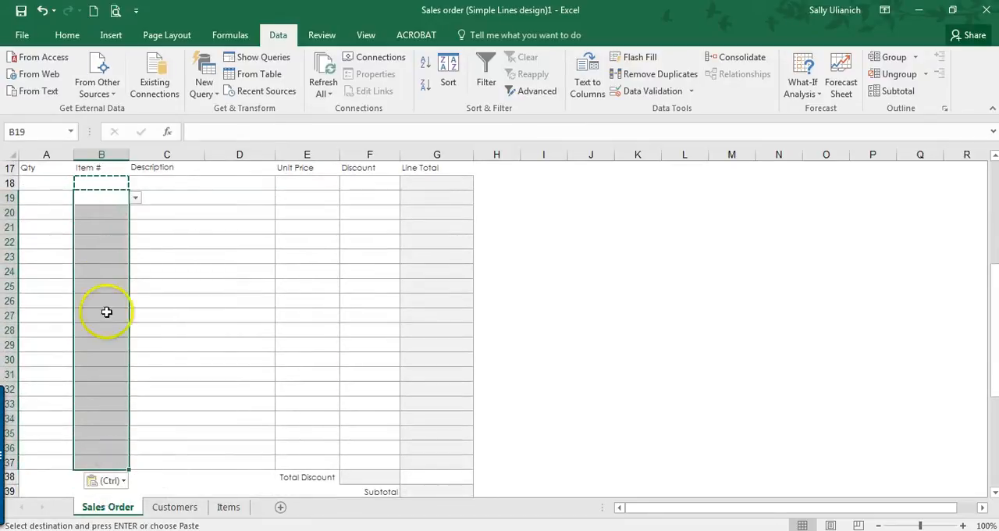
left_click(105, 198)
left_click(105, 212)
left_click(107, 240)
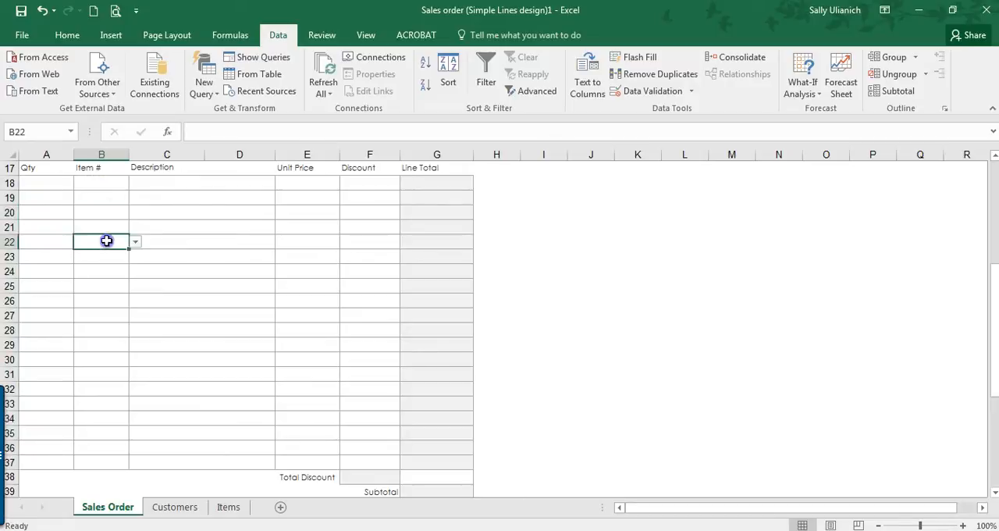
left_click(103, 270)
left_click(102, 300)
Step: Choose item numbers 124, 123 and 125 from the drop-down lists in B18, B19 and B20
scroll(100, 297, "up", 3)
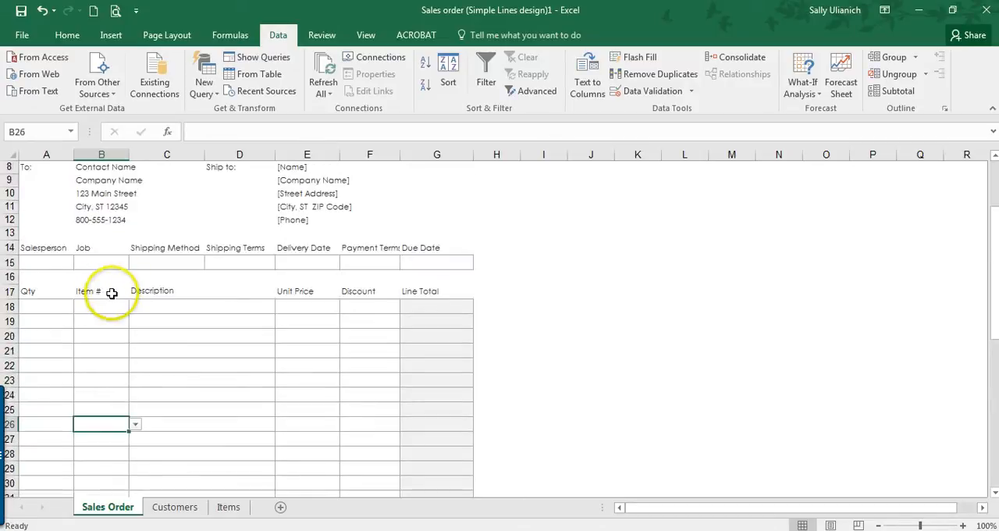
left_click(121, 306)
left_click(135, 306)
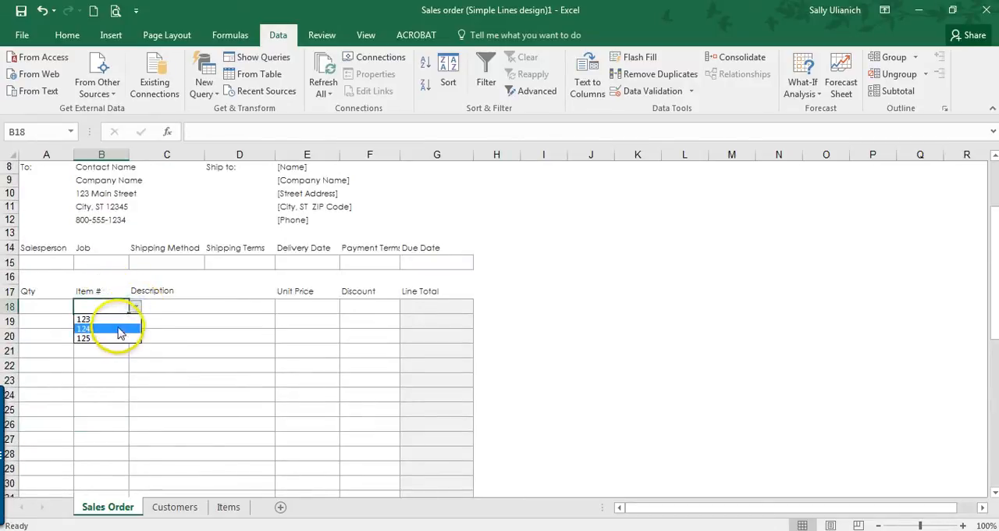
left_click(119, 329)
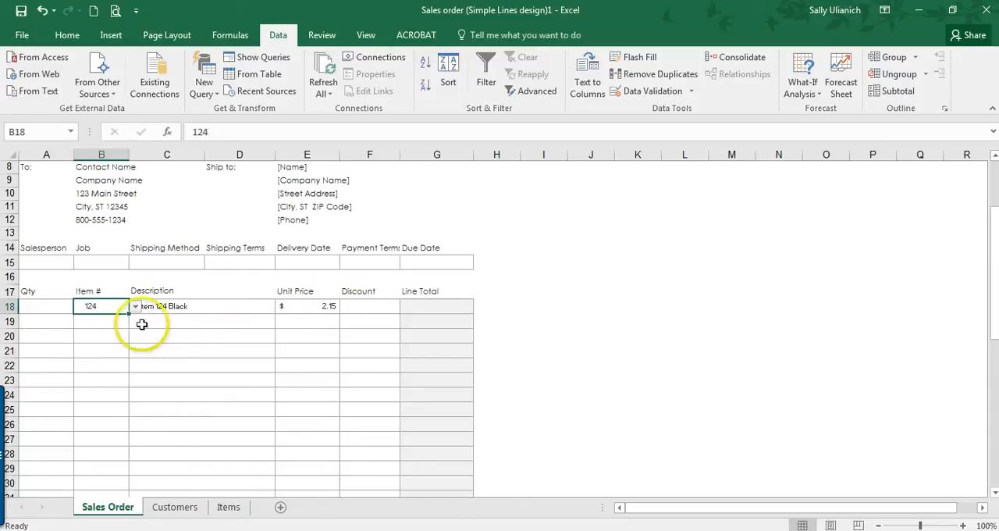
left_click(110, 323)
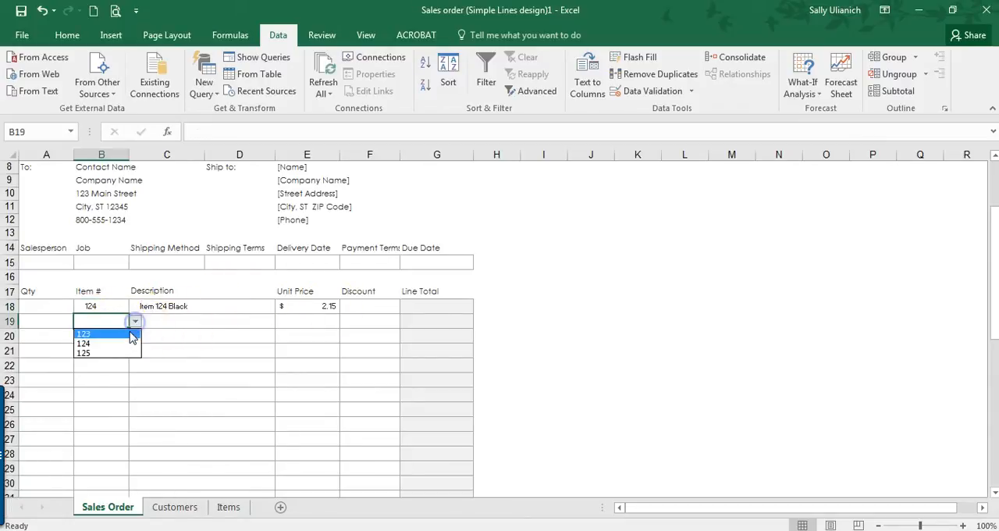
left_click(131, 334)
left_click(121, 338)
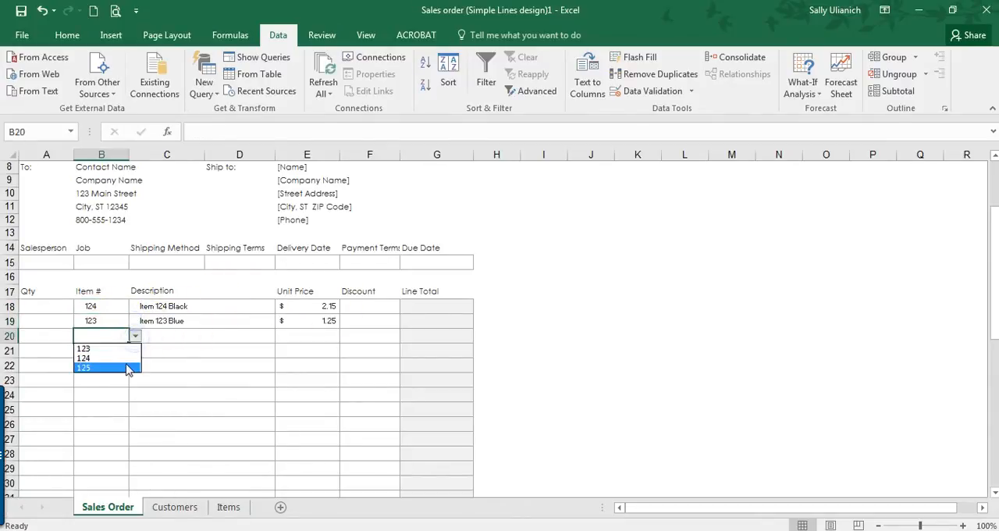
left_click(125, 367)
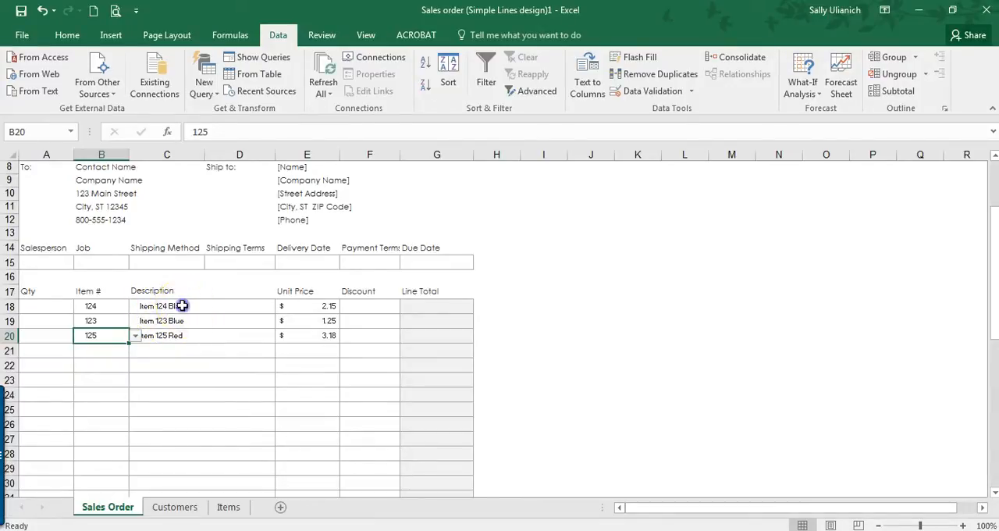
Step: Shade the Description and Unit Price cells C18:E20 with the lightest gray fill color
left_click_drag(182, 306, 323, 339)
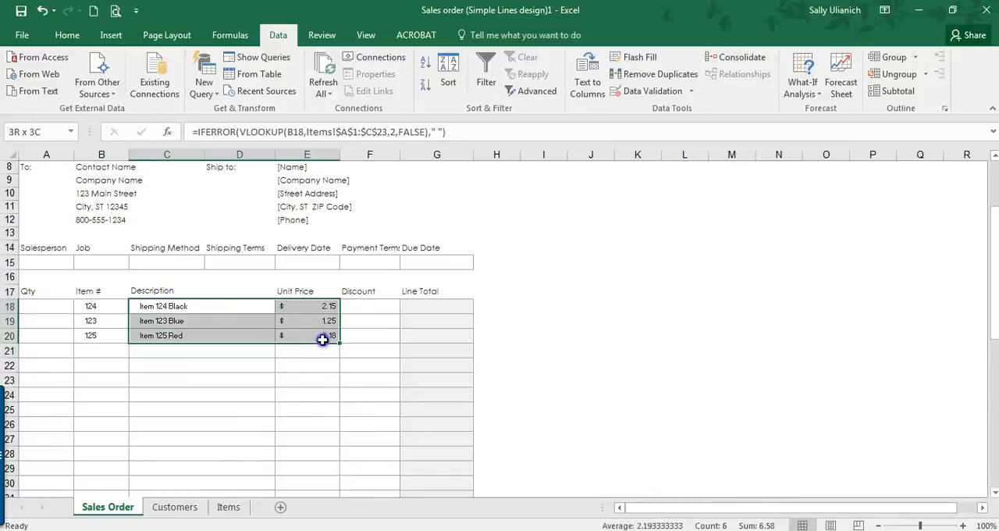
left_click(143, 306)
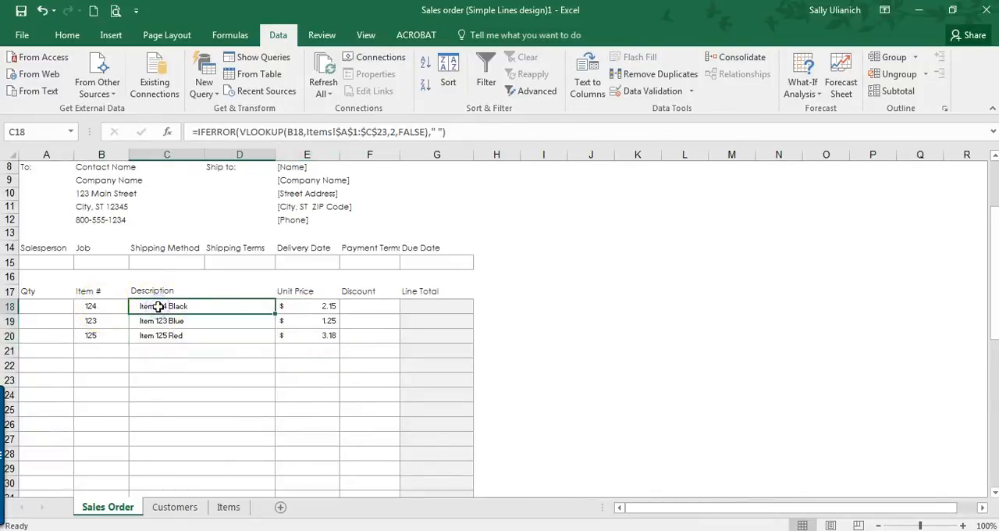
left_click_drag(175, 306, 302, 335)
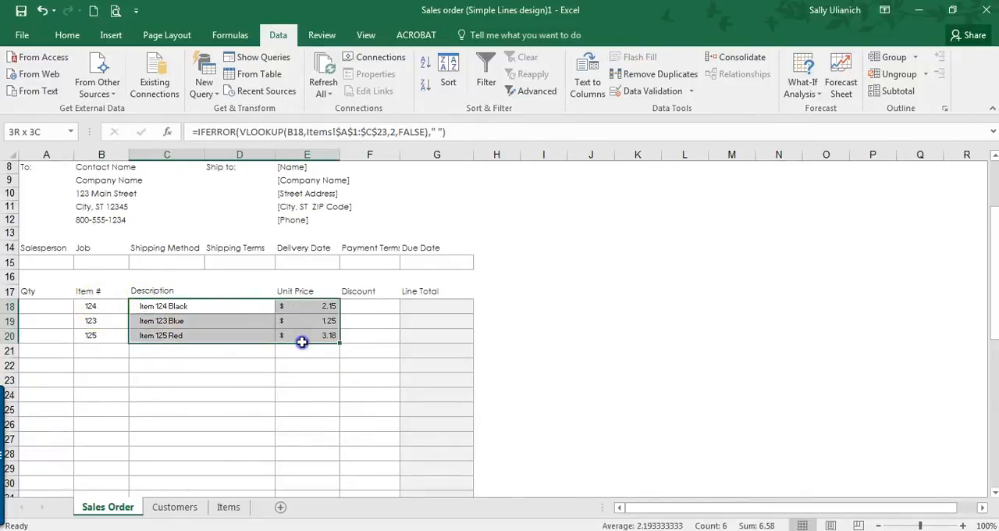
left_click(69, 35)
left_click(235, 86)
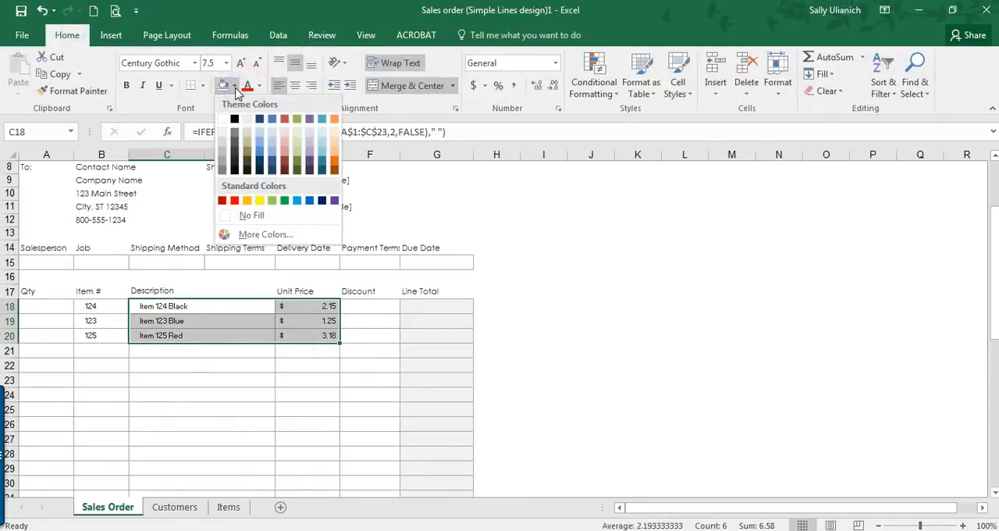
left_click(223, 134)
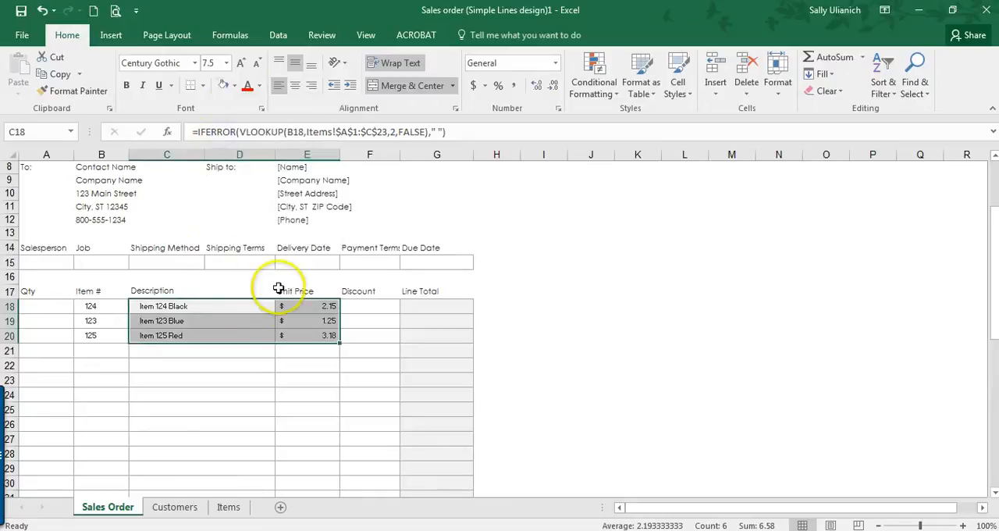
Step: Check the protection settings of the shaded Description and Unit Price cells C18:E20 without changing them
right_click(262, 311)
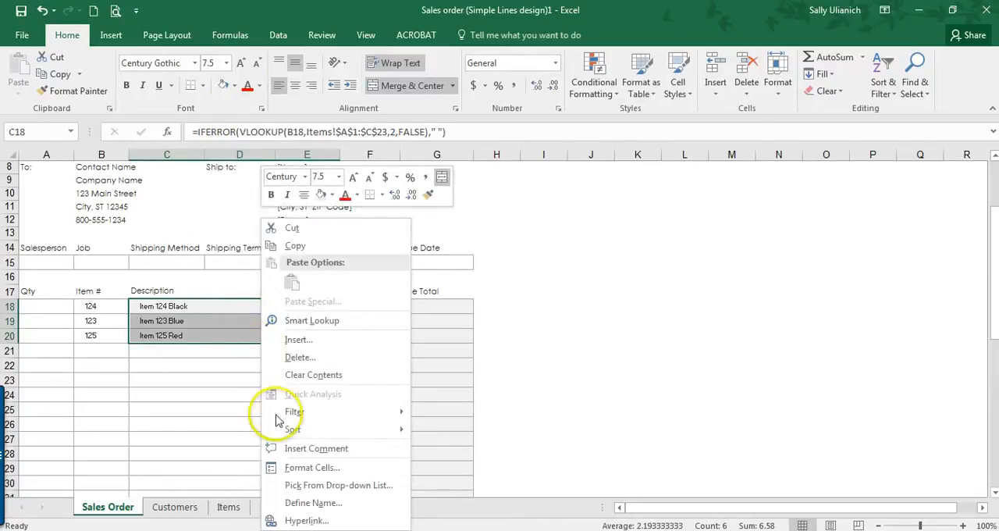
left_click(307, 467)
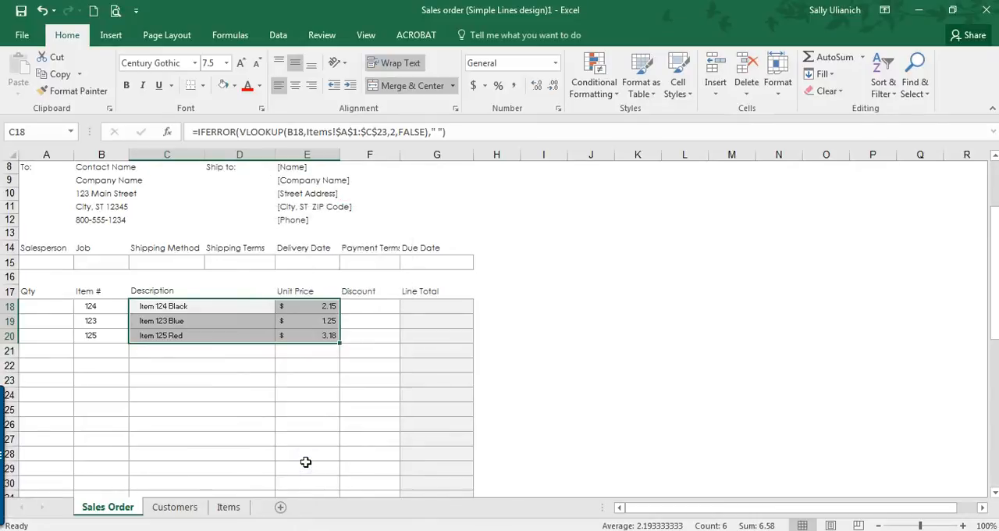
left_click(361, 224)
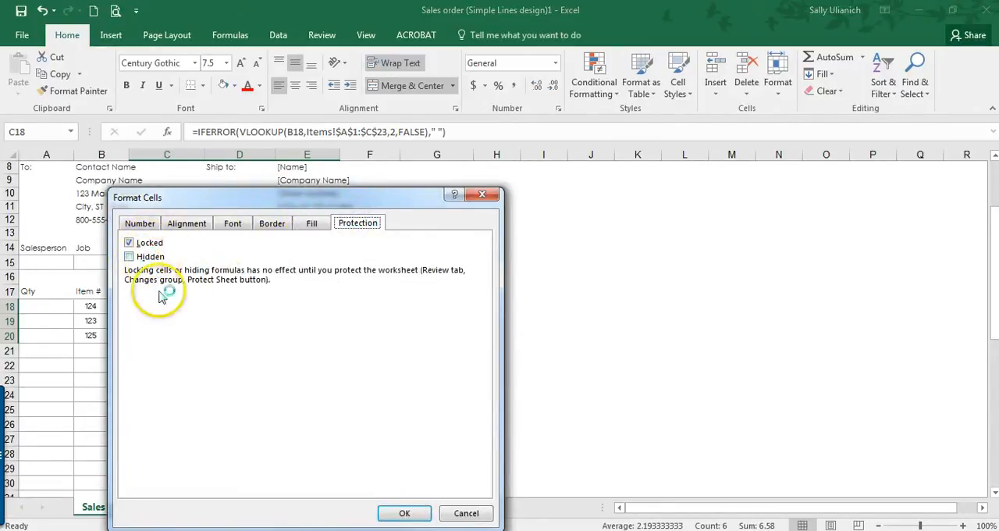
left_click(466, 515)
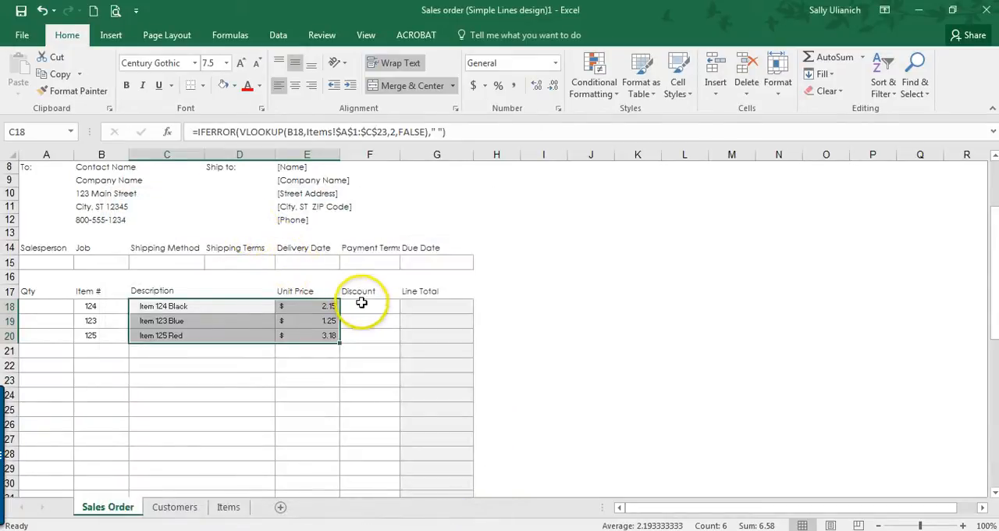
Step: Look at the Discount cell F18 and at the customer data on the Customers sheet, returning to the Sales Order sheet
left_click(364, 299)
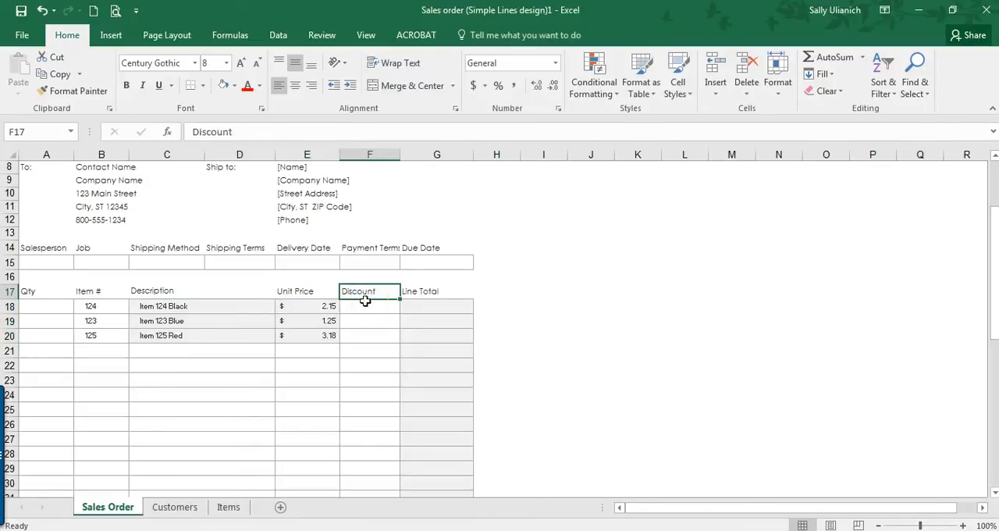
left_click(362, 308)
scroll(275, 297, "up", 1)
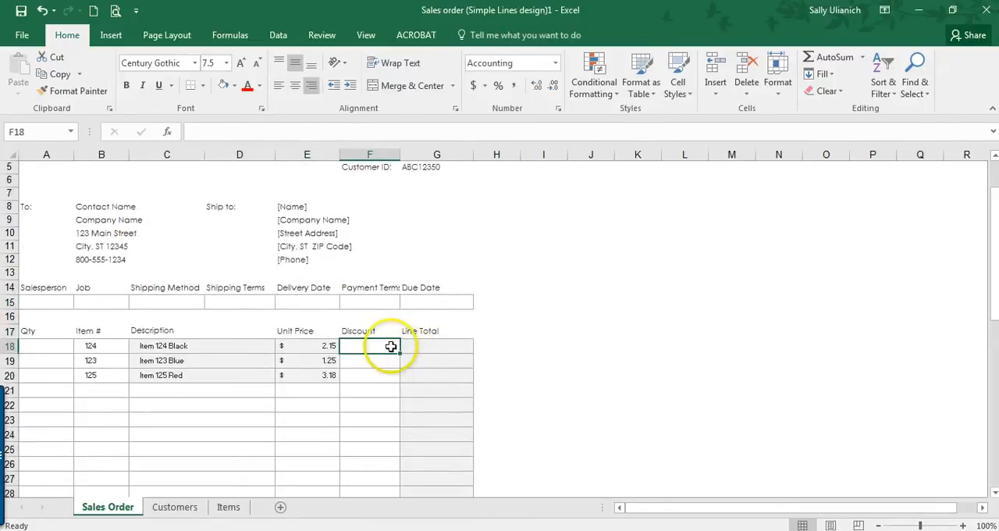
scroll(390, 341, "up", 1)
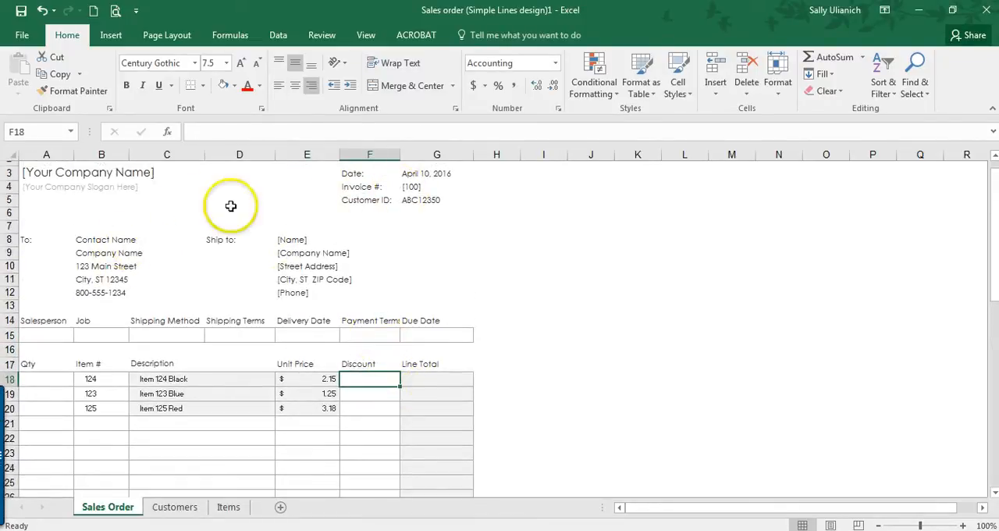
left_click(197, 507)
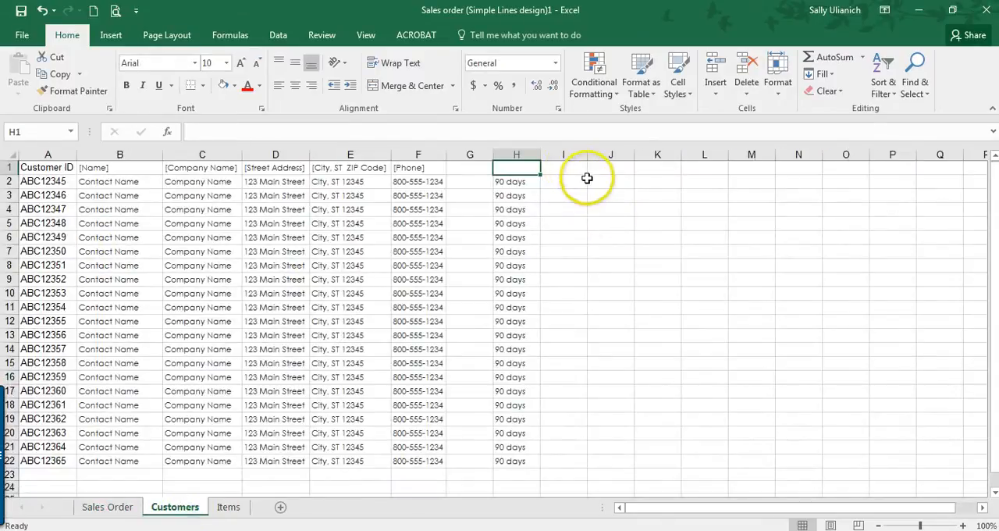
left_click(117, 513)
Step: Inspect the Line Total formula in cell G18 of the order form
scroll(356, 283, "down", 2)
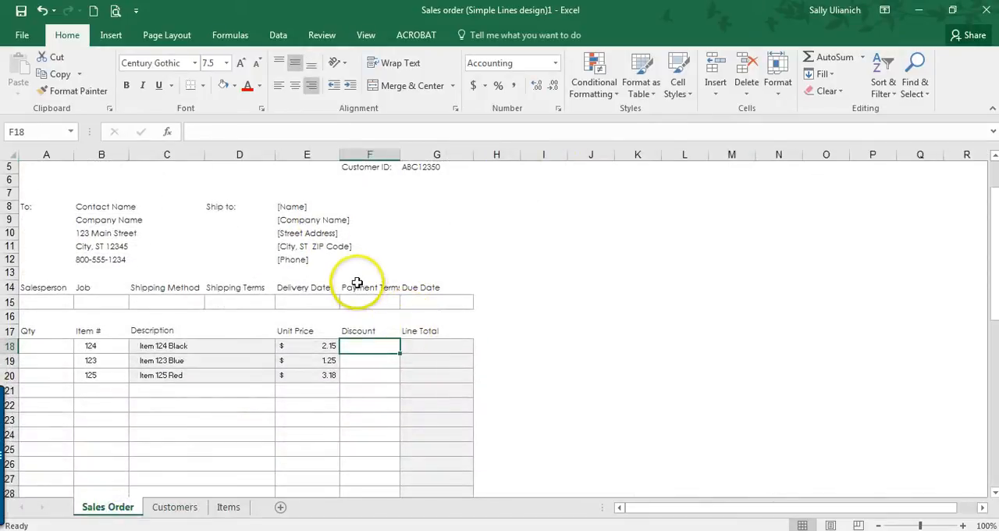
left_click(447, 347)
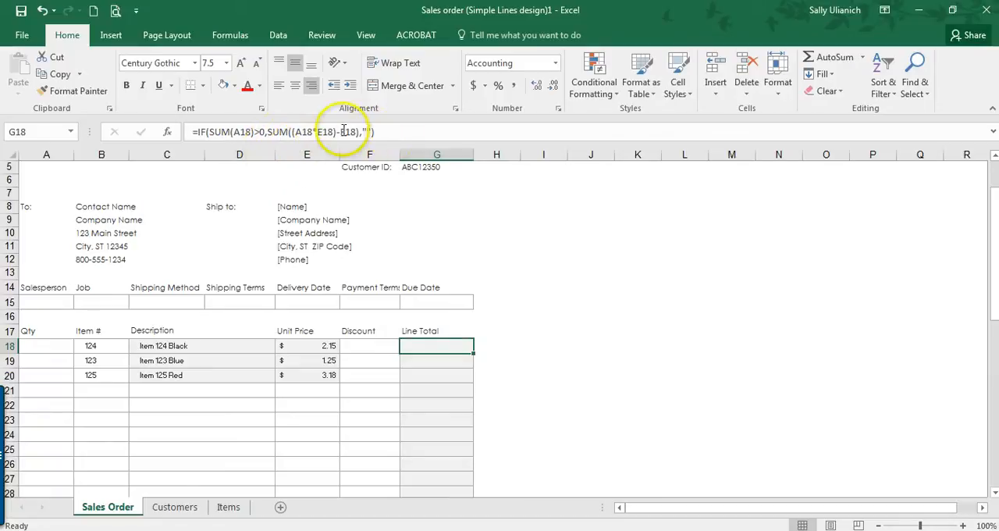
scroll(297, 349, "down", 1)
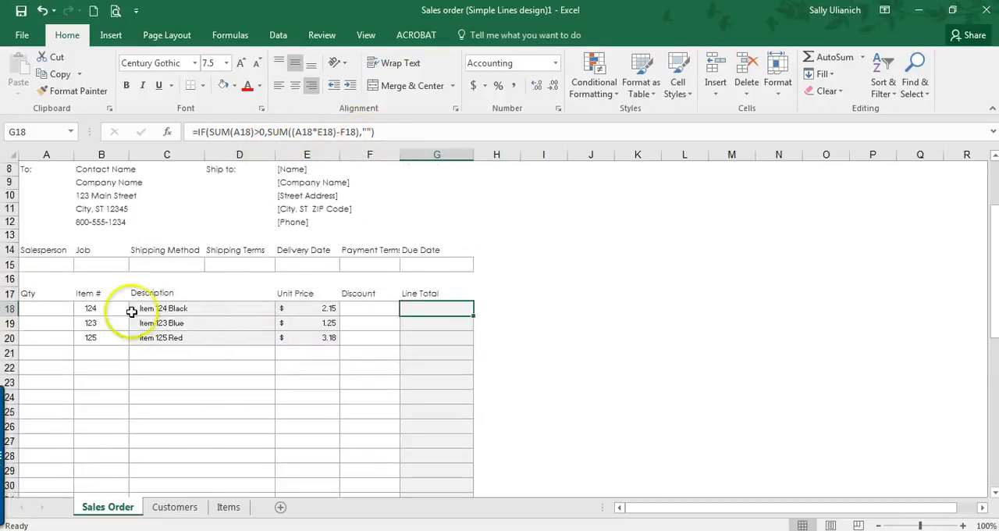
Step: Enter the quantities 24, 15 and 18 in cells A18, A19 and A20 of the order lines
left_click(45, 306)
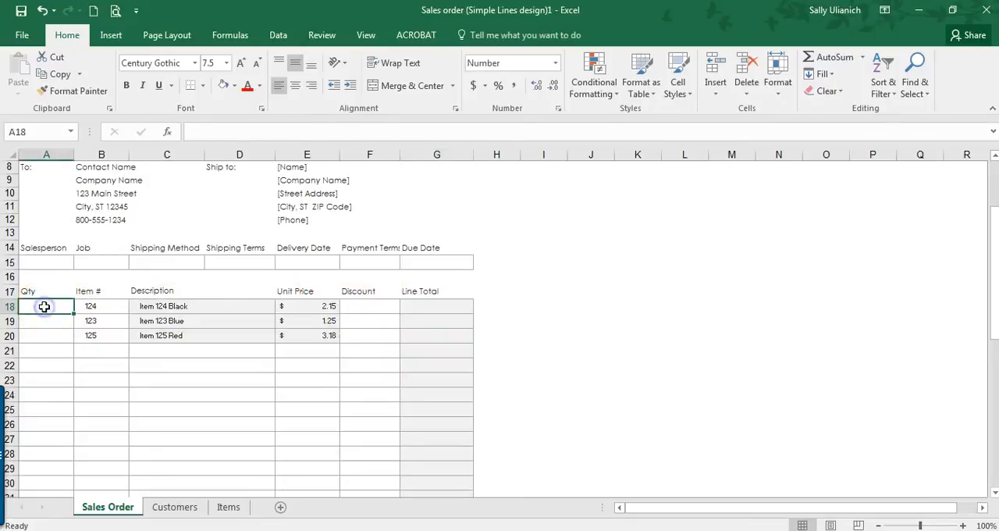
type("24")
key("Return")
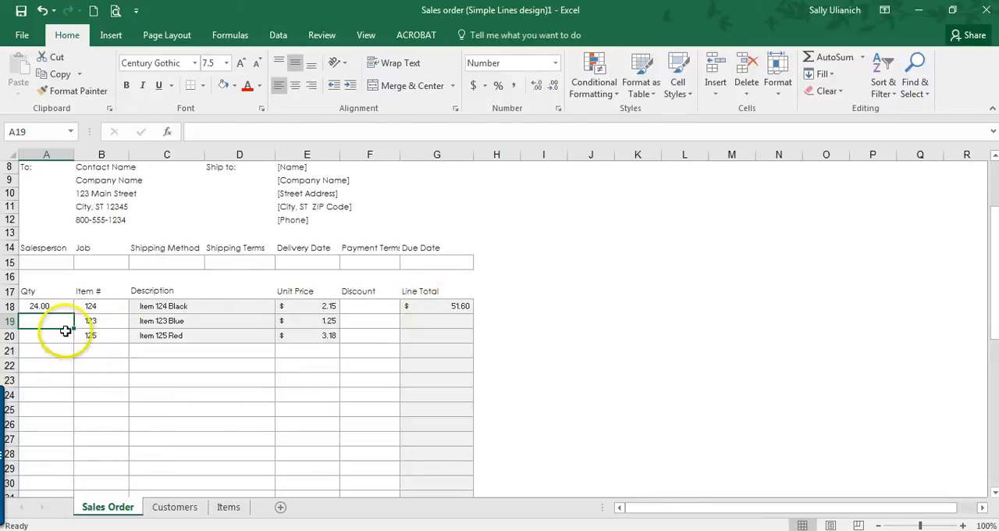
type("15")
key("Return")
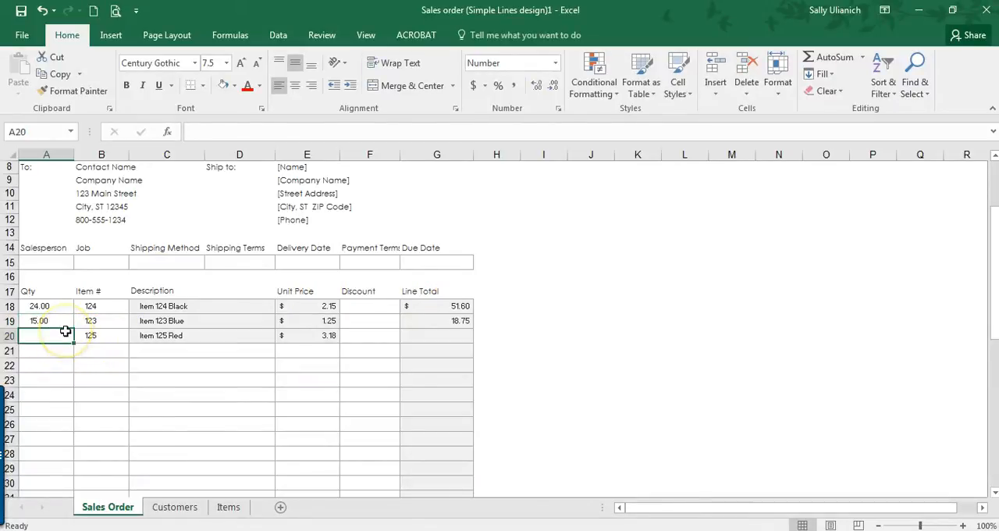
type("18")
key("Return")
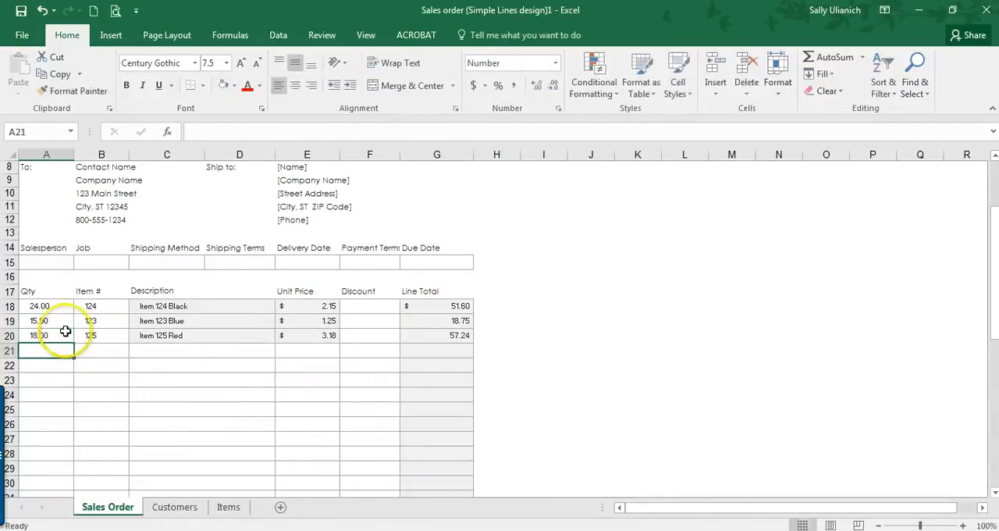
Step: Examine the Line Total formulas in G18 and G21, the Subtotal formula in G39 and the Sales Tax cell G40
left_click(437, 308)
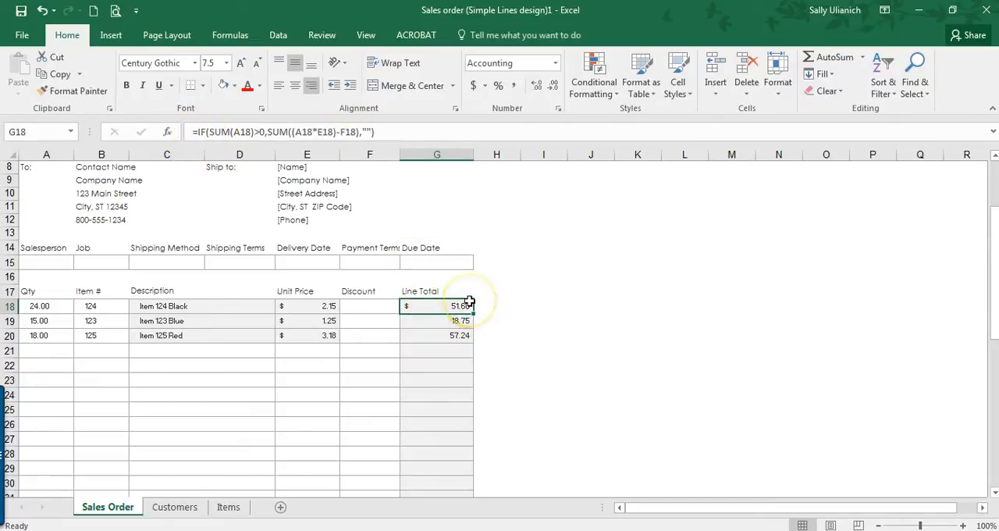
left_click(441, 354)
scroll(449, 324, "down", 5)
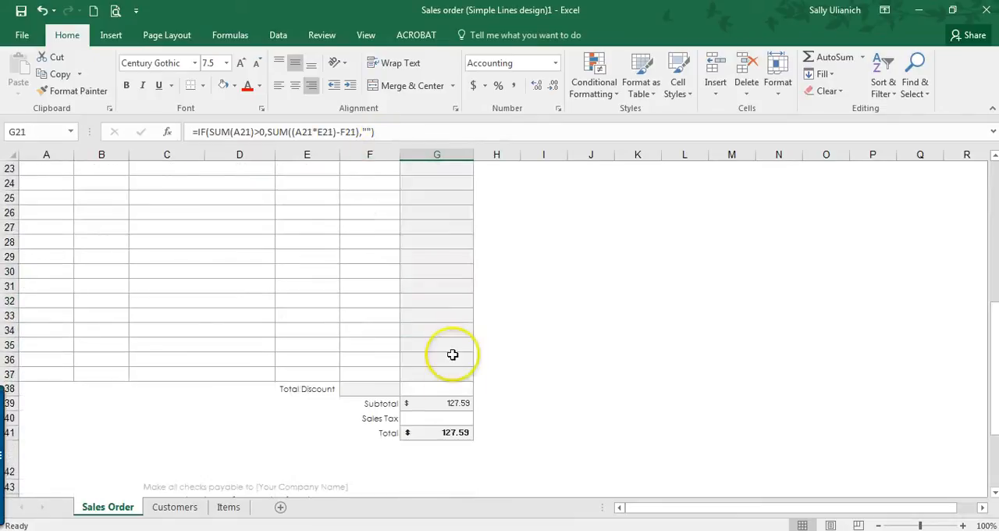
left_click(450, 399)
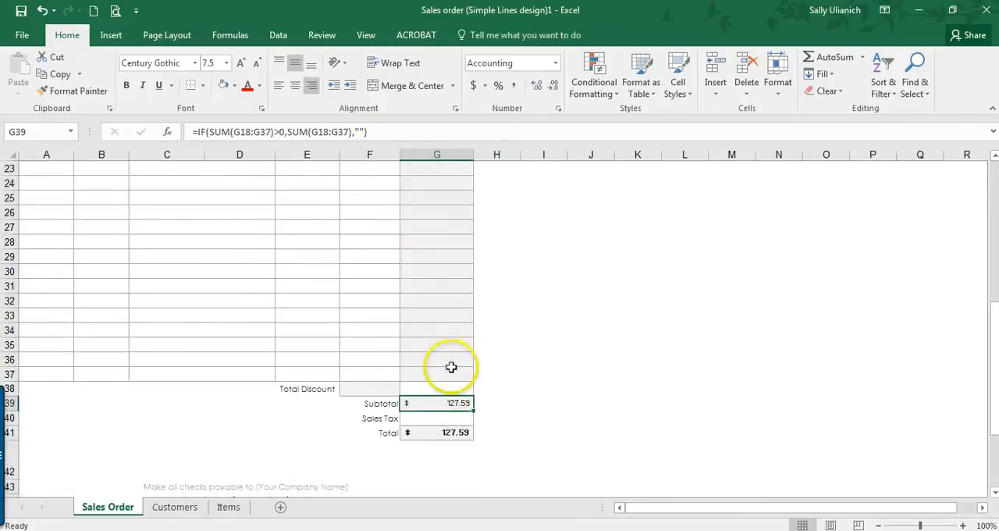
scroll(435, 209, "up", 2)
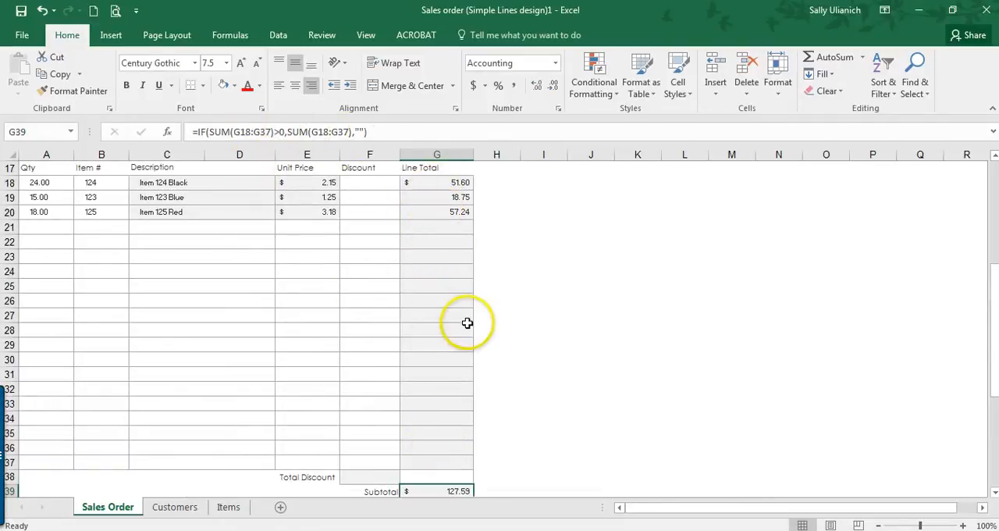
scroll(446, 319, "down", 1)
scroll(446, 318, "down", 1)
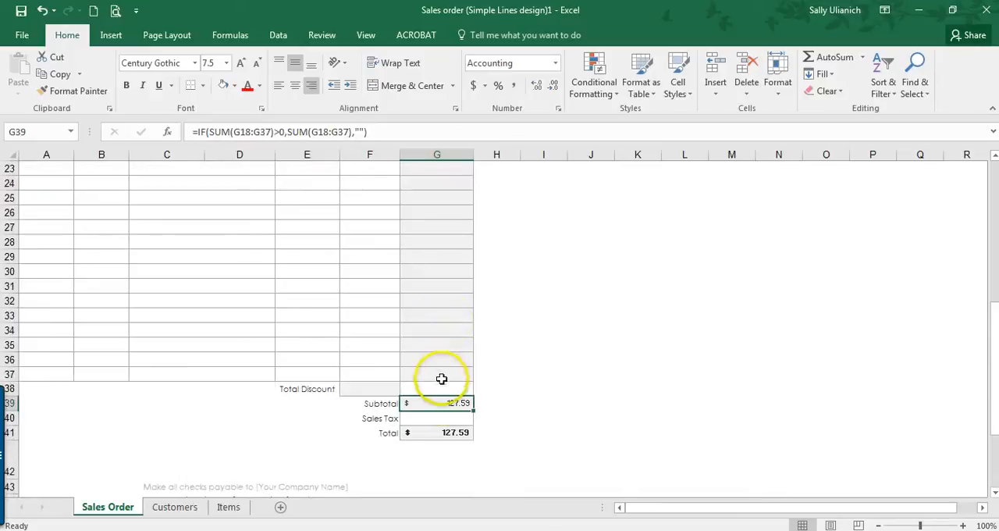
left_click(442, 415)
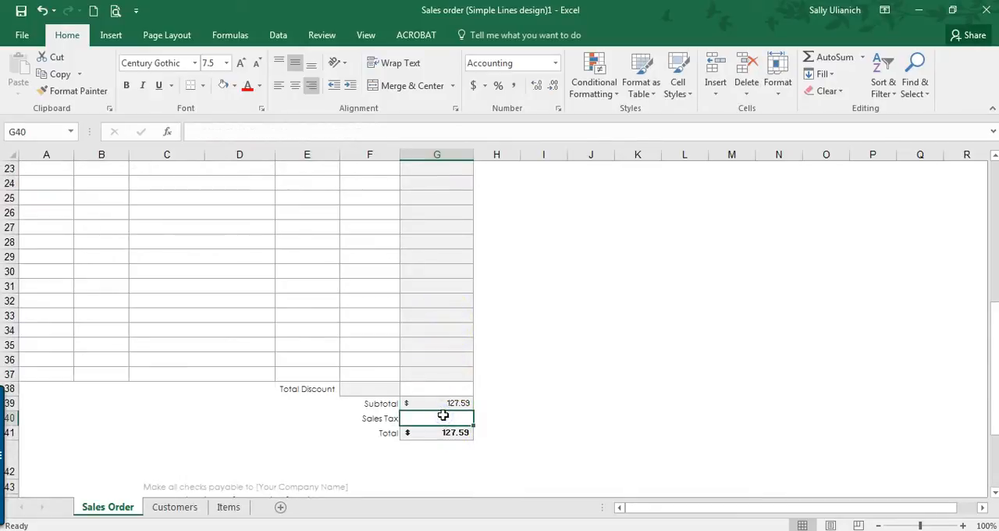
scroll(443, 415, "up", 7)
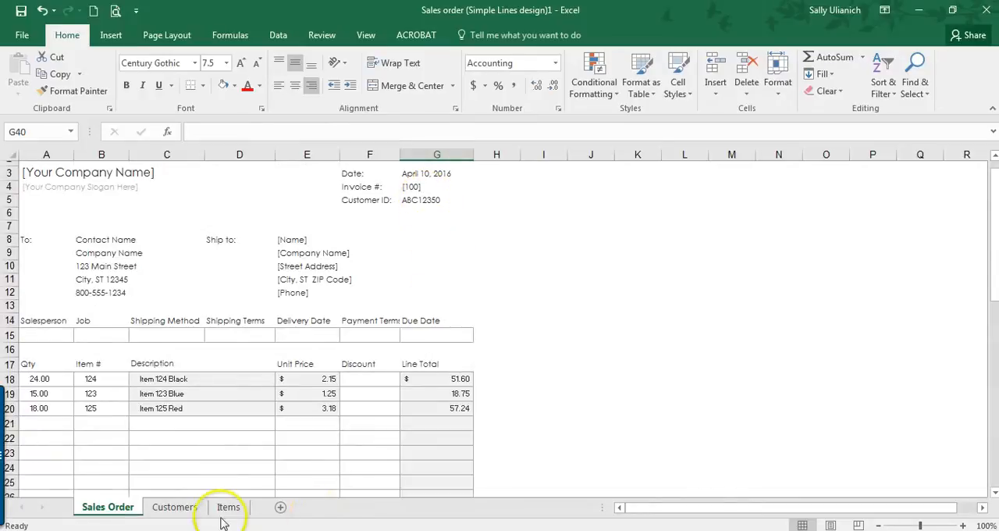
Step: Add the header "Sales Tax" in cell I1 of the Customers sheet and enter 9.5 in I2 below it
left_click(176, 507)
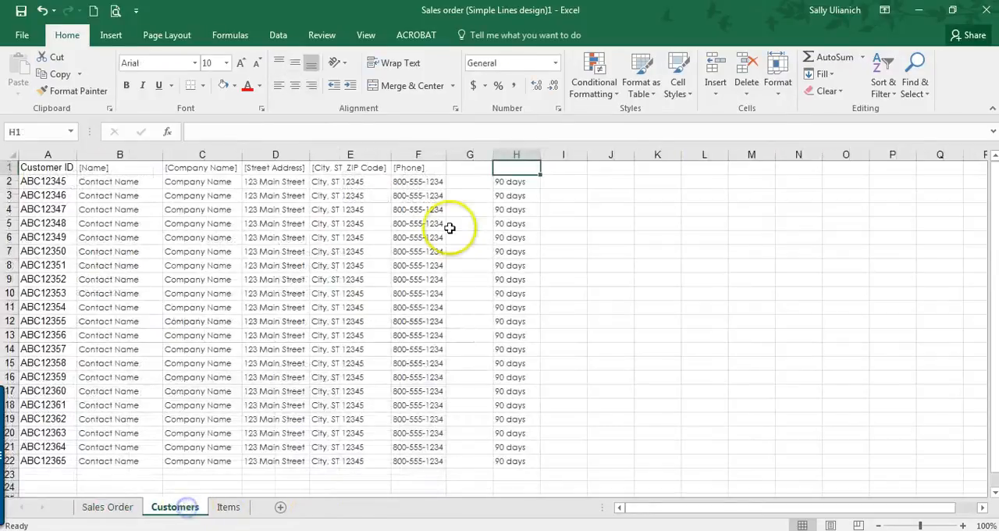
left_click(564, 168)
type("sALES")
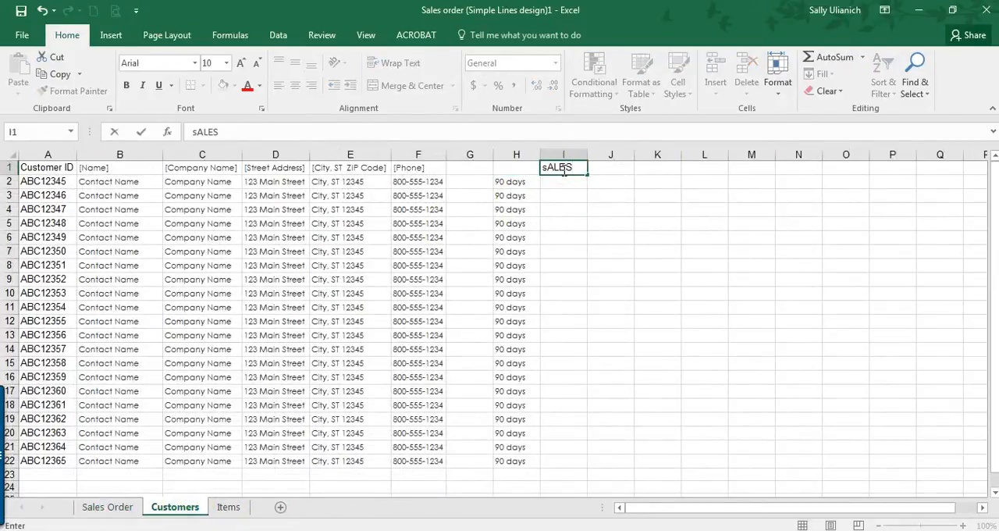
key("BackSpace")
key("BackSpace")
key("BackSpace")
key("BackSpace")
key("Caps_Lock")
key("BackSpace")
type("Sales T")
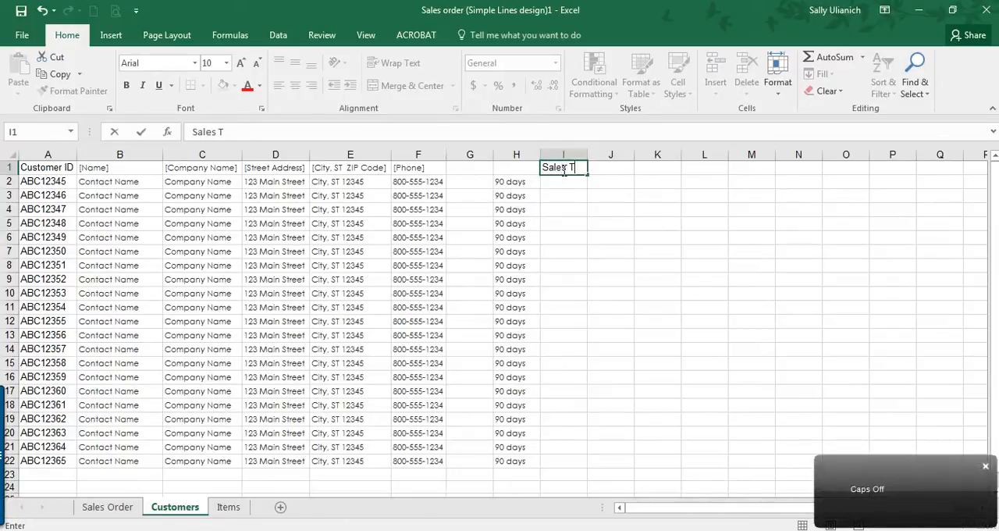
type("ax")
key("Return")
type("9")
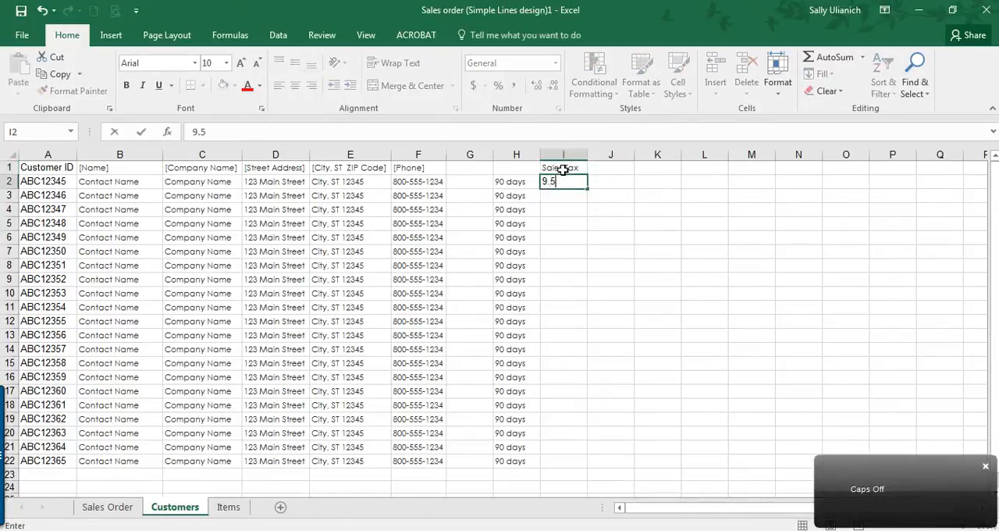
type(".5")
key("Return")
Step: Review the Customer ID, line totals and Sales Tax cell G40 on the Sales Order sheet
left_click(108, 507)
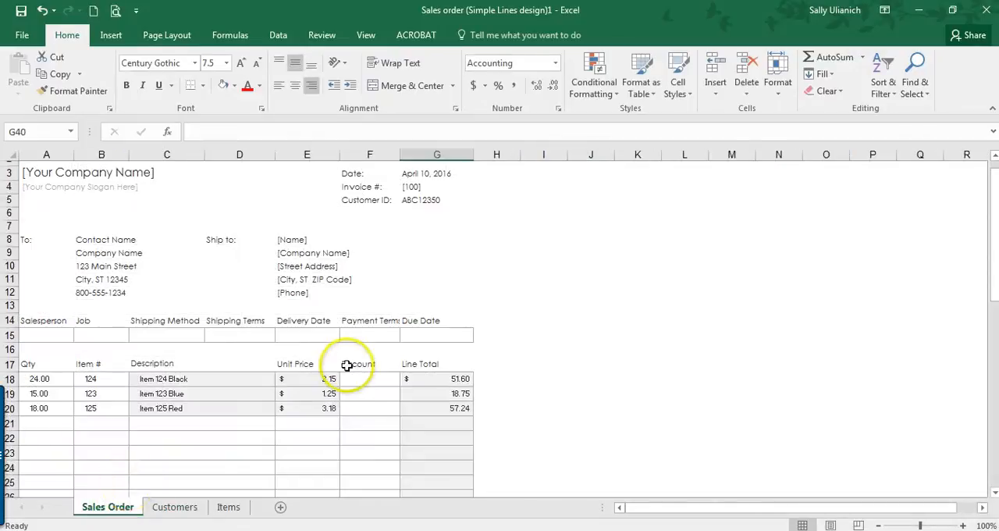
scroll(430, 468, "down", 7)
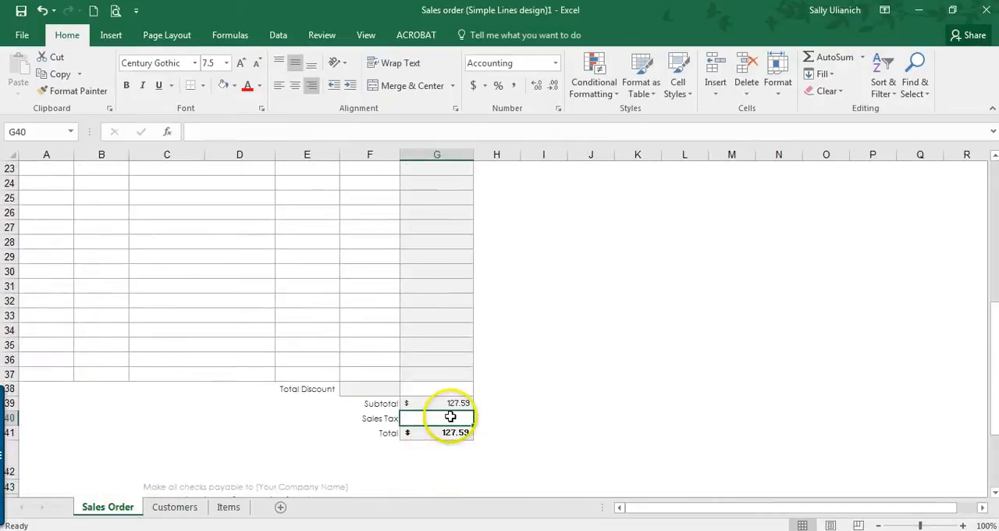
scroll(463, 414, "up", 4)
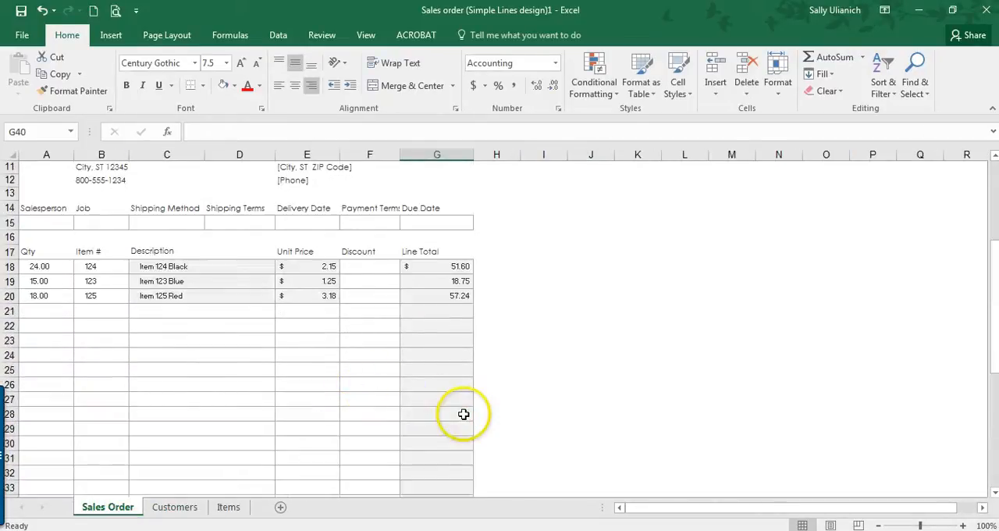
scroll(464, 414, "up", 3)
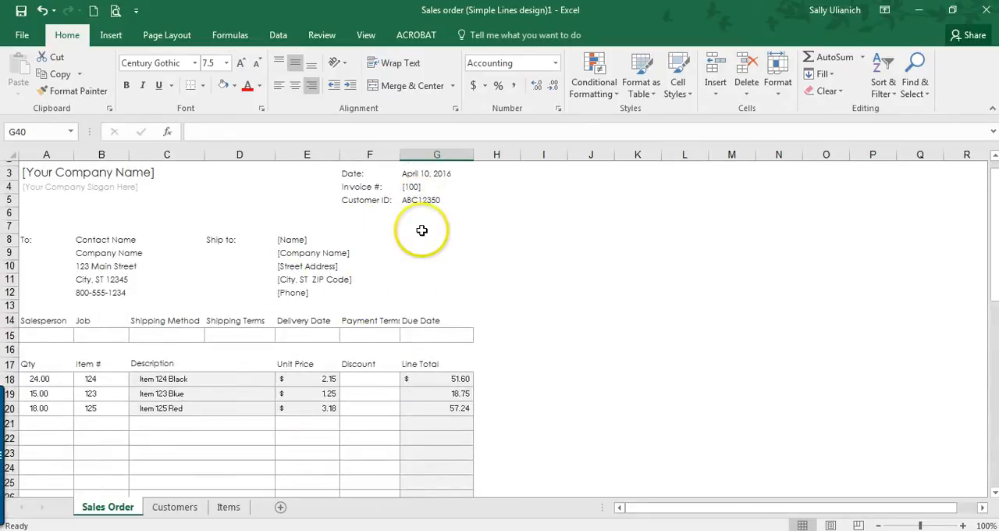
scroll(421, 230, "down", 8)
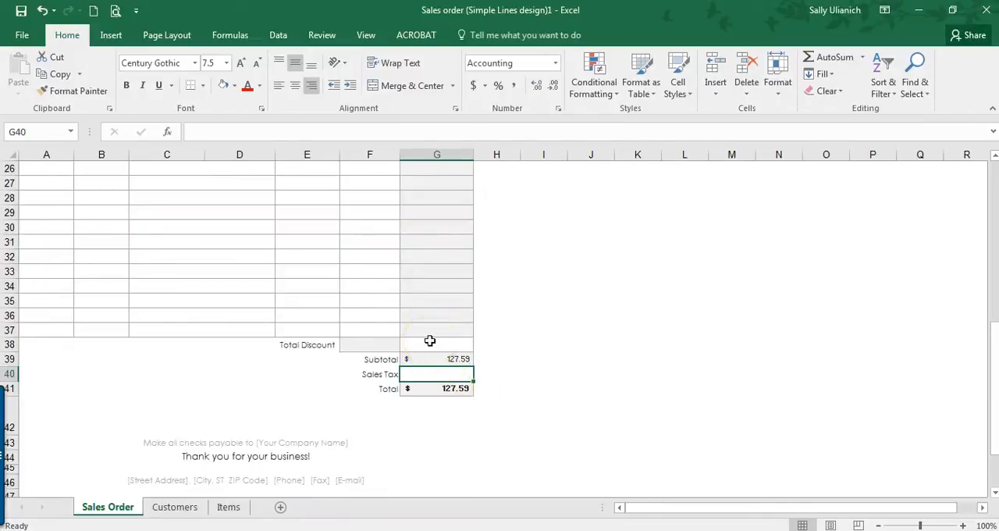
scroll(430, 340, "up", 8)
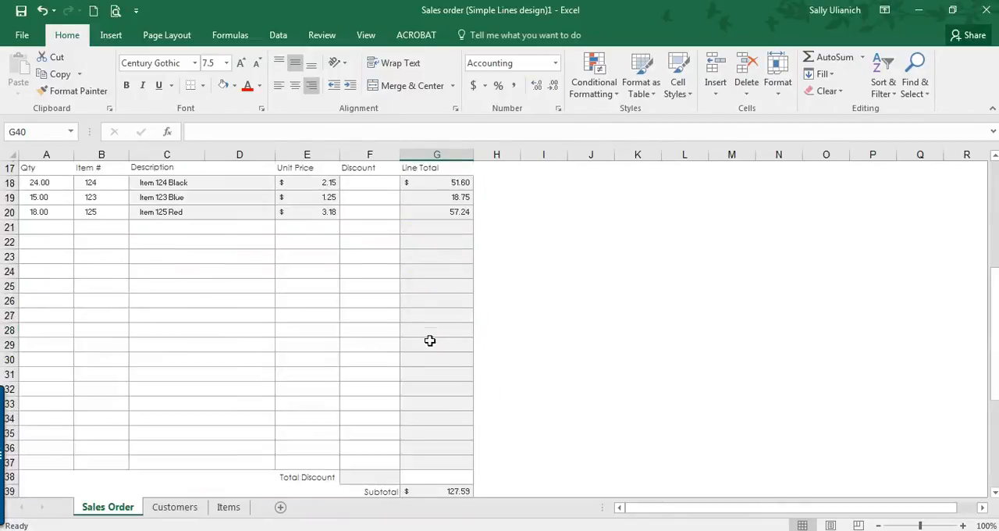
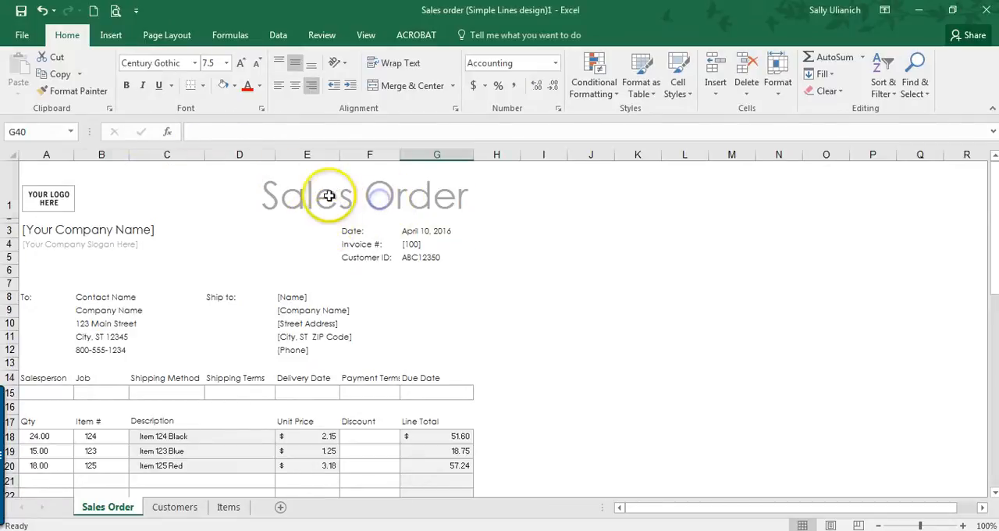
Step: Add a new worksheet after Sales Order and rename it "Packing List"
left_click(330, 194)
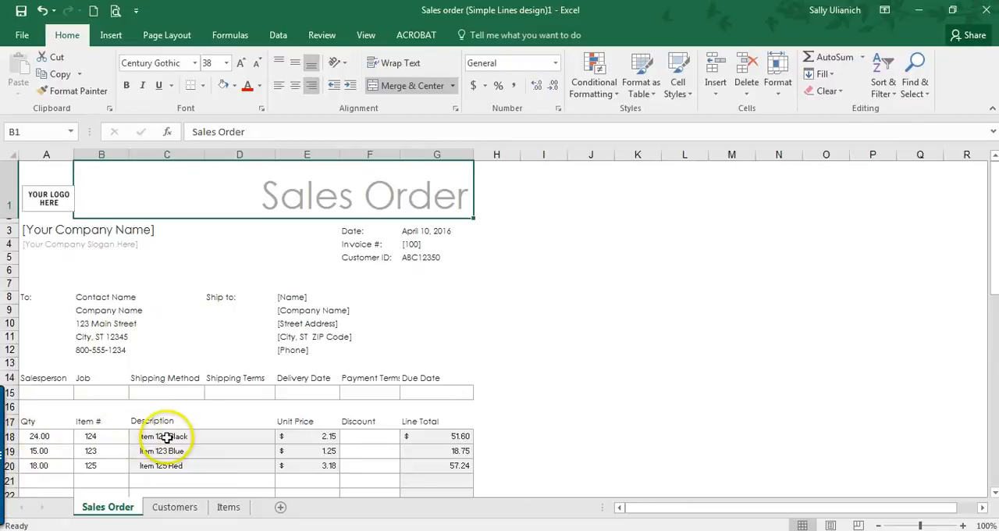
scroll(319, 332, "down", 1)
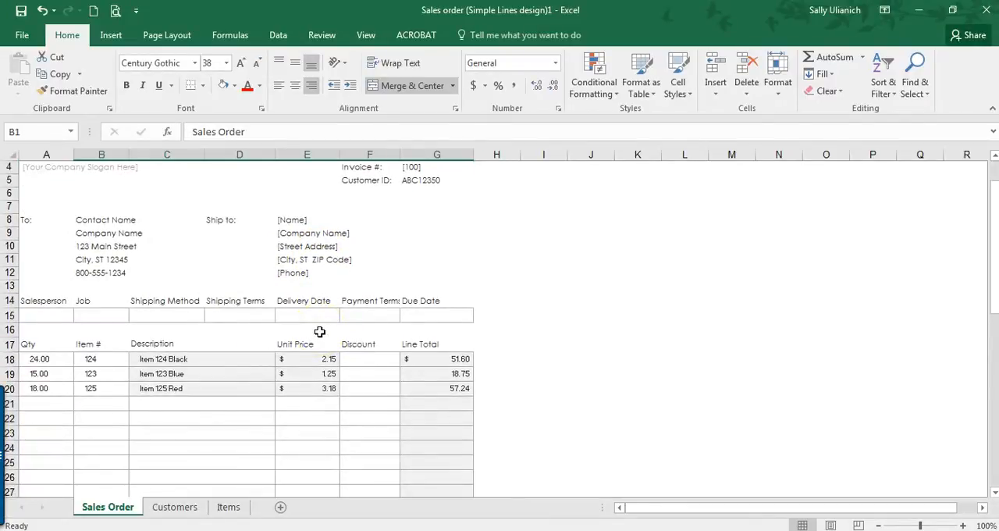
left_click(280, 508)
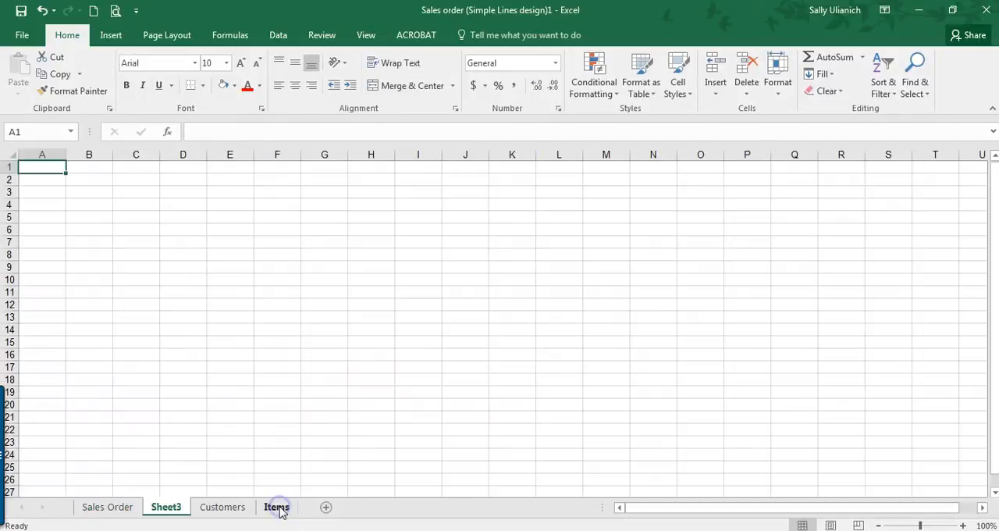
right_click(166, 508)
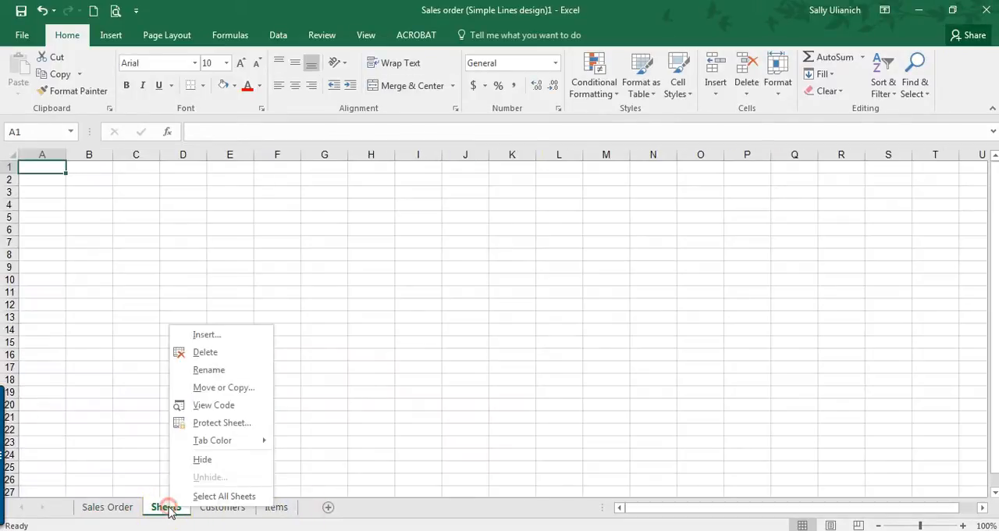
left_click(207, 370)
type("Packi")
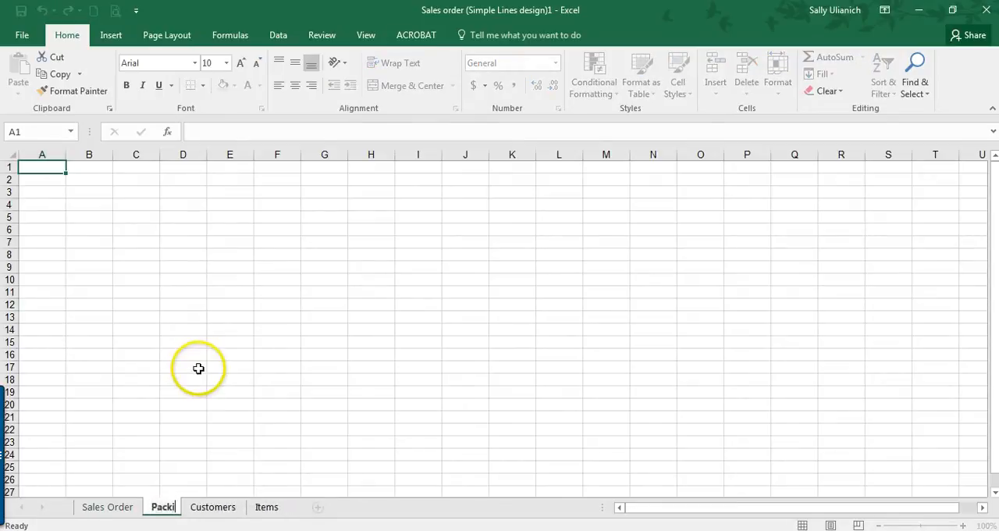
type("ng List")
key("Return")
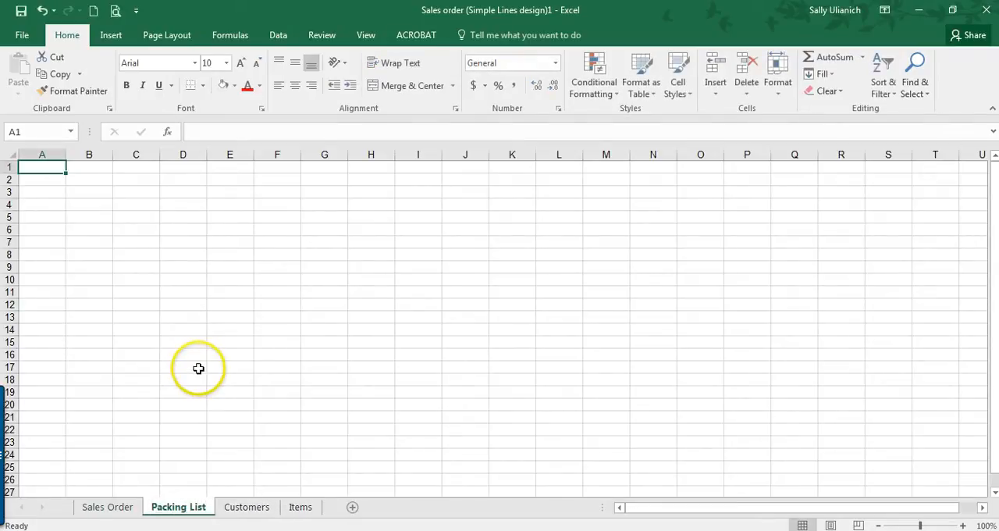
Step: Review the Sales Order sheet's layout alongside the blank Packing List sheet
left_click(121, 509)
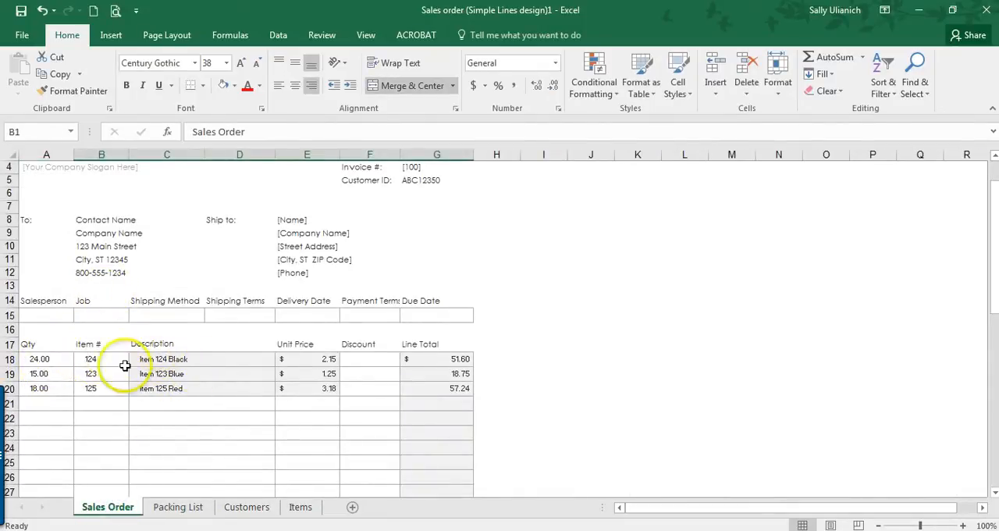
scroll(347, 341, "up", 1)
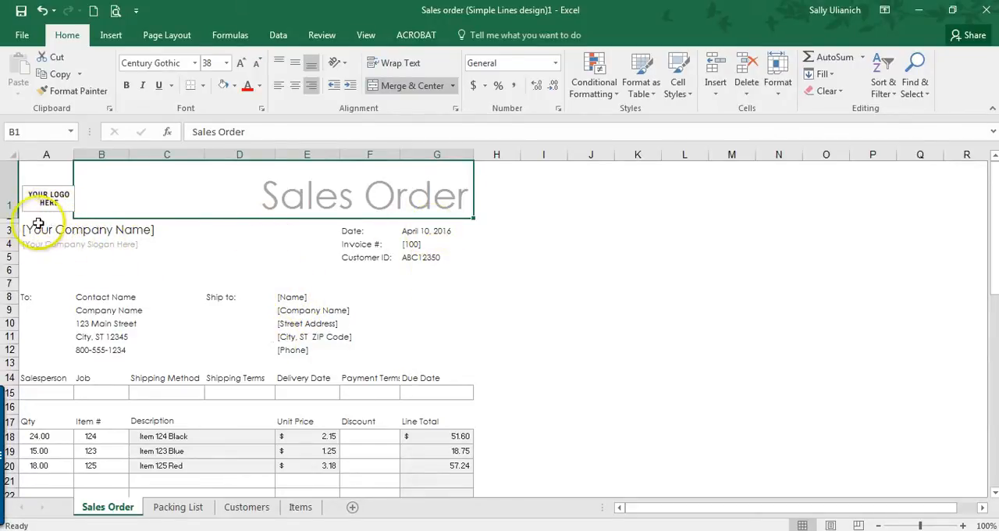
scroll(223, 290, "down", 2)
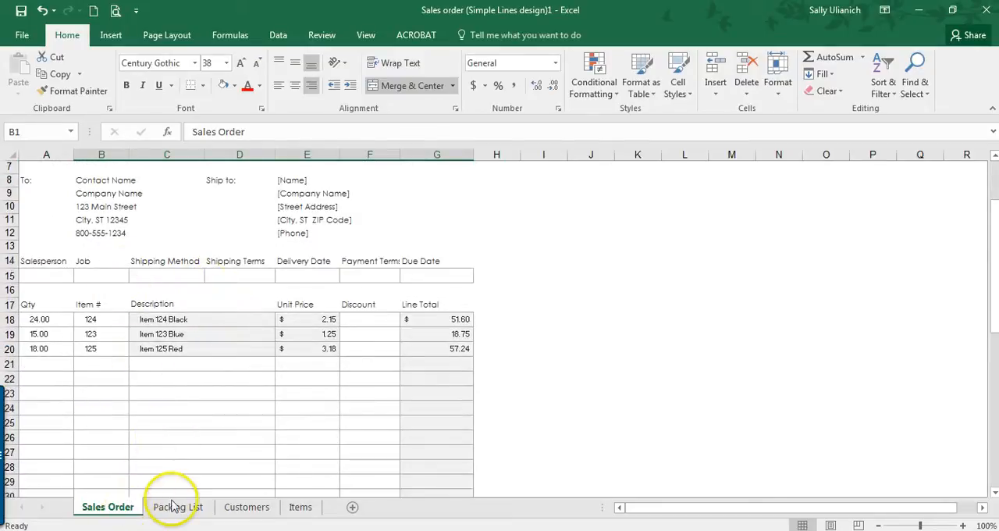
scroll(169, 407, "up", 2)
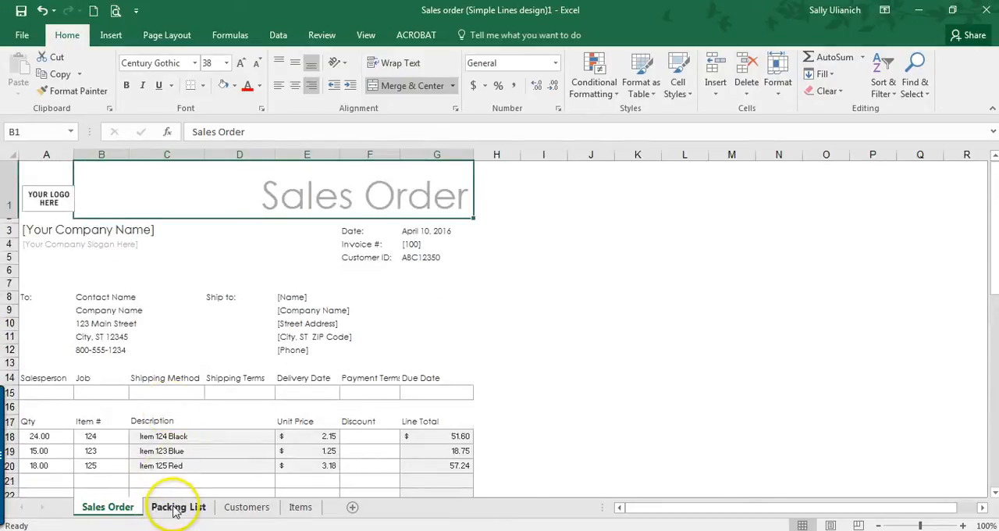
left_click(177, 509)
right_click(175, 508)
left_click(168, 508)
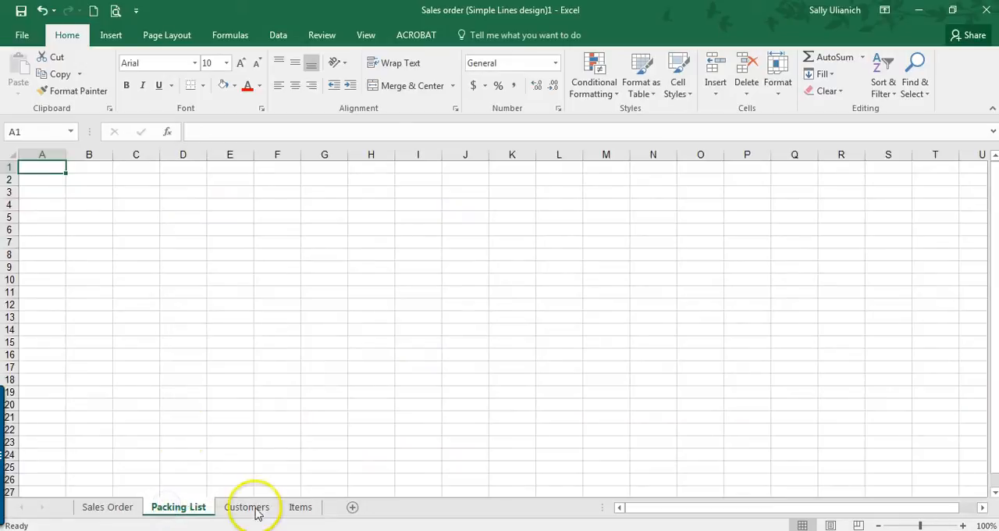
left_click(113, 508)
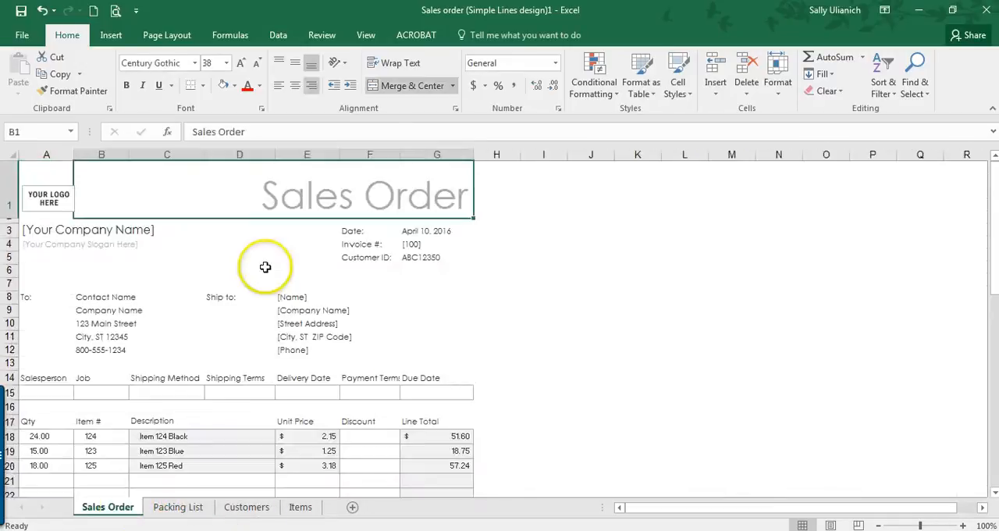
Step: Create a copy of the Sales Order sheet and place it between Sales Order and Packing List
right_click(117, 506)
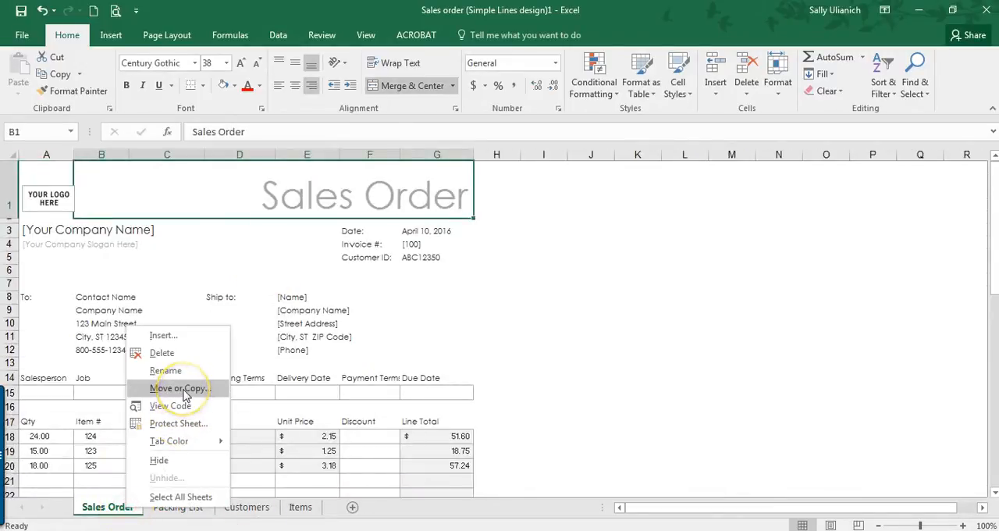
left_click(181, 388)
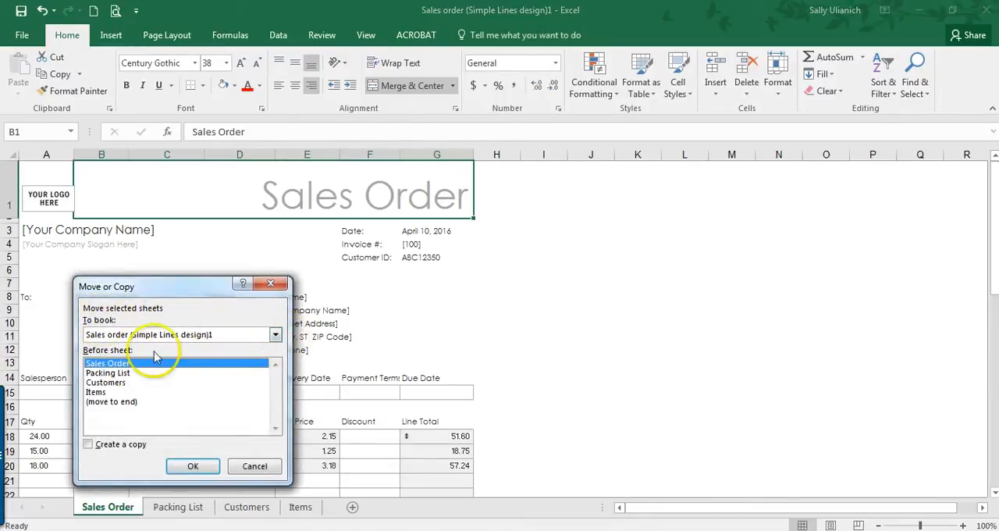
left_click(87, 444)
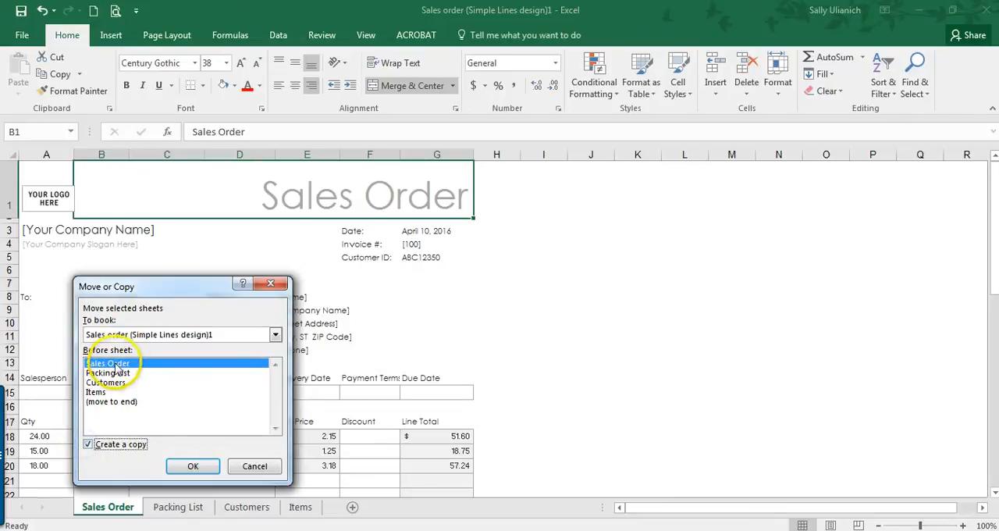
left_click(192, 467)
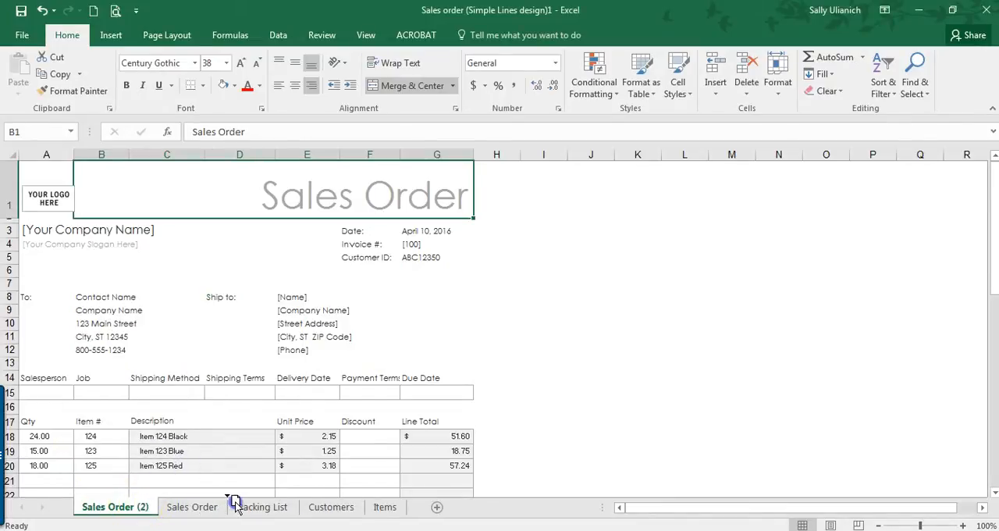
left_click_drag(234, 502, 228, 505)
Step: Rename the copied Sales Order sheet "Packing List 2"
right_click(257, 507)
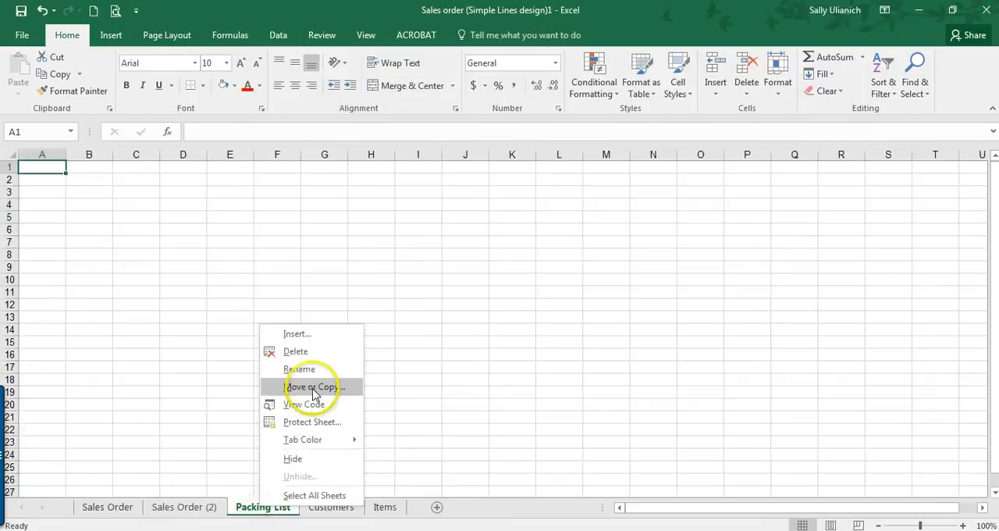
right_click(195, 505)
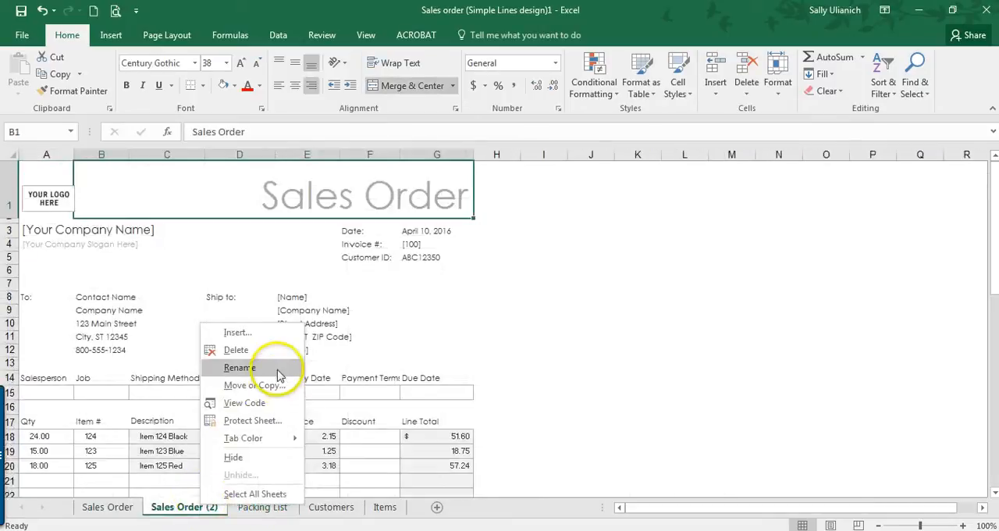
left_click(274, 371)
type("Packing List 2")
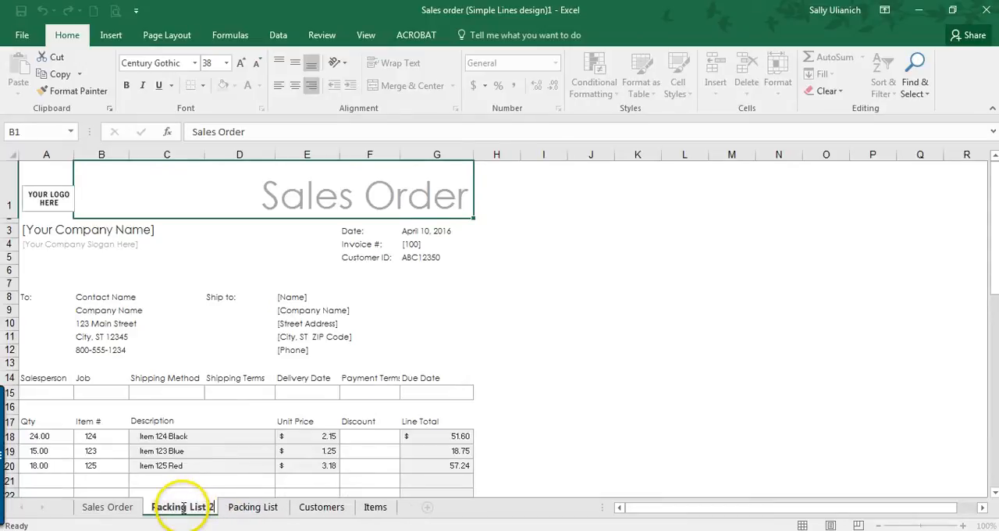
key("Return")
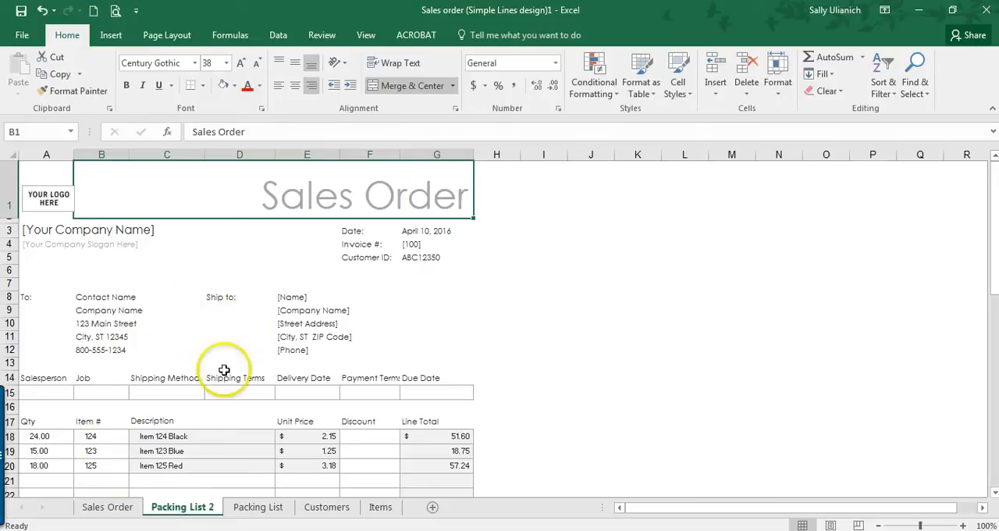
Step: Try to select only the Unit Price, Discount and Line Total columns from E17 down on Packing List 2
left_click(117, 504)
left_click(178, 504)
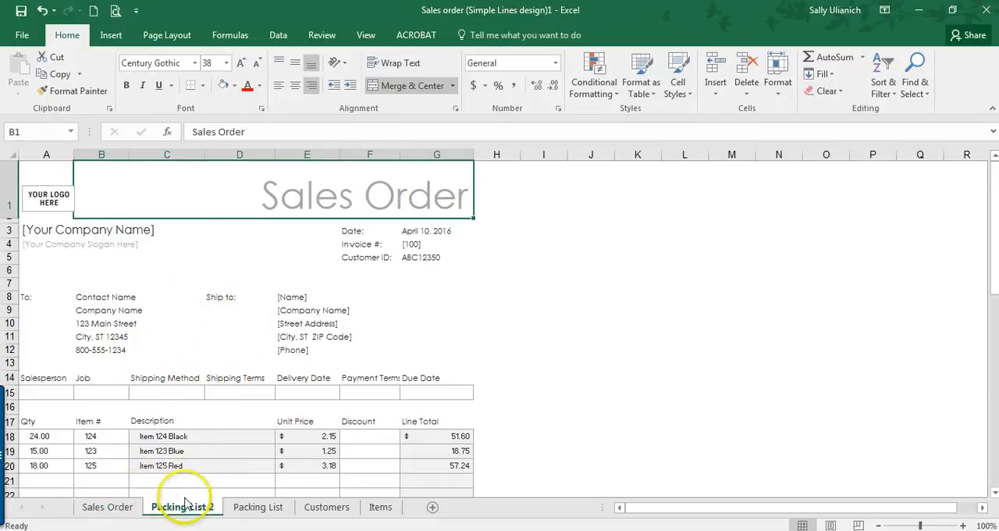
scroll(168, 359, "down", 2)
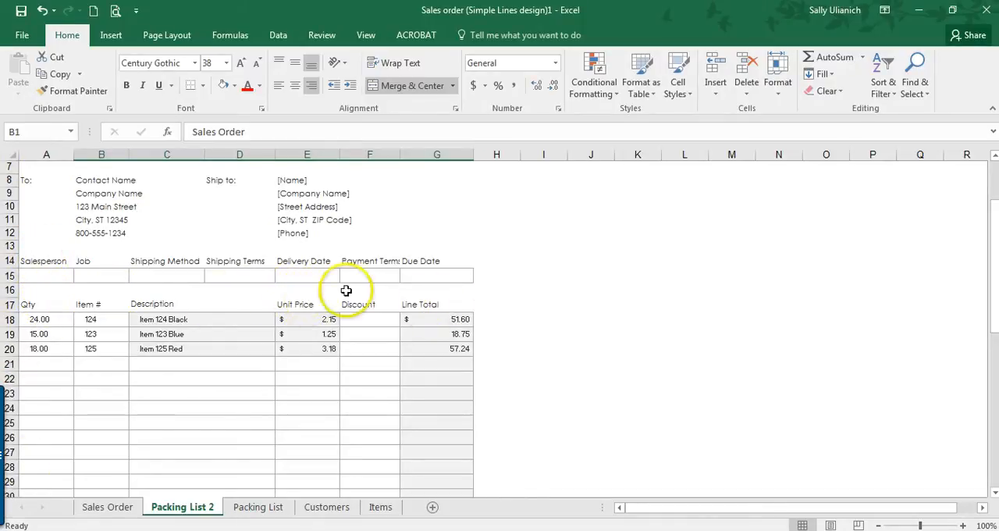
left_click_drag(301, 298, 435, 364)
scroll(377, 362, "up", 6)
scroll(377, 361, "up", 2)
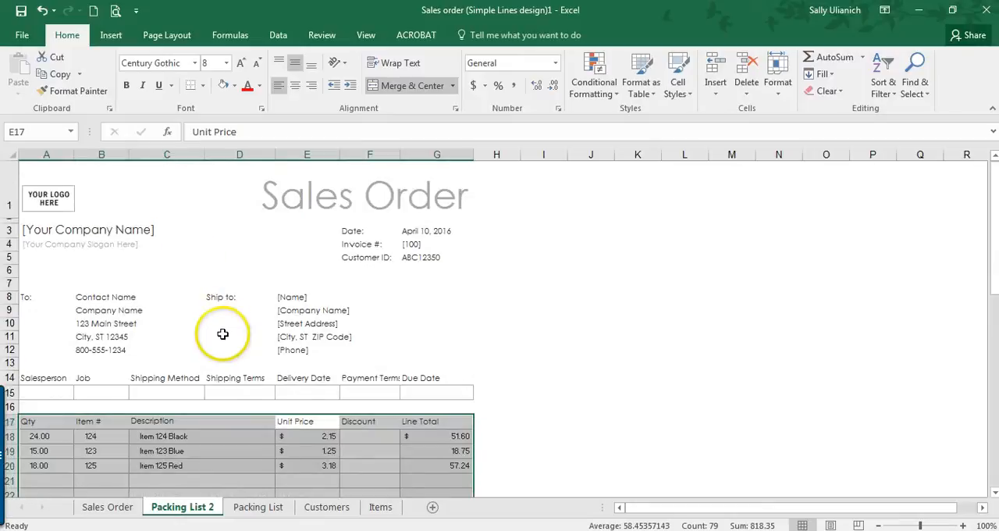
left_click(86, 392)
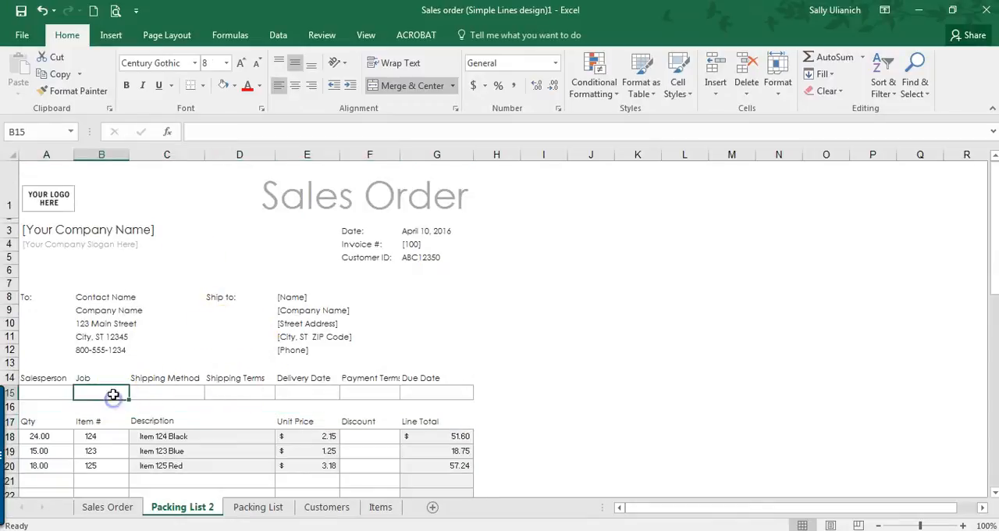
Step: Unmerge the empty block A39:E41 beside the Subtotal, Sales Tax and Total rows on Packing List 2
scroll(122, 290, "down", 1)
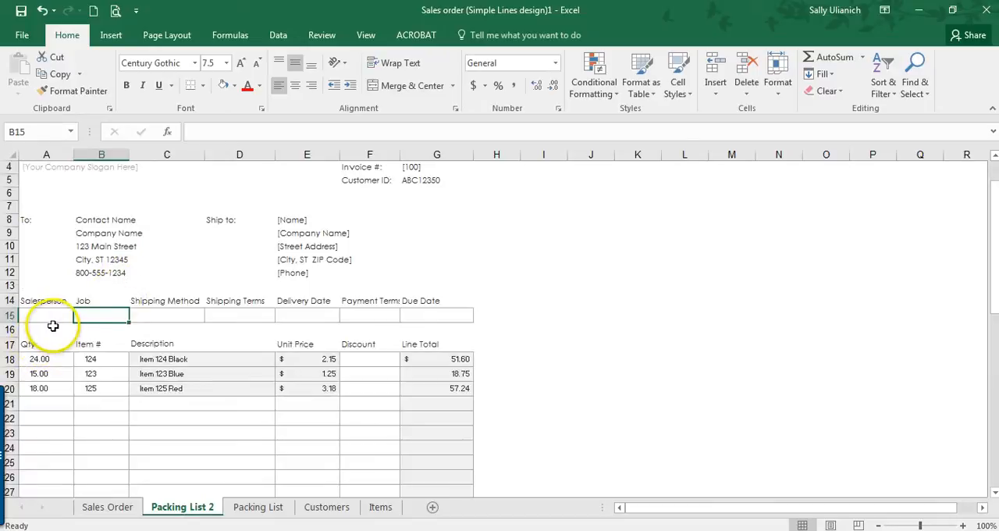
scroll(56, 324, "up", 1)
scroll(57, 324, "down", 8)
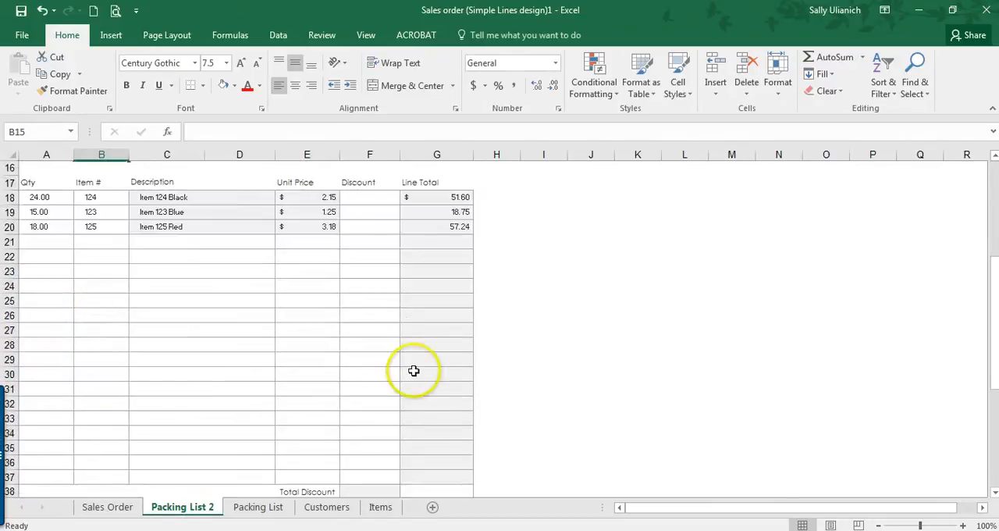
left_click(251, 391)
left_click(133, 372)
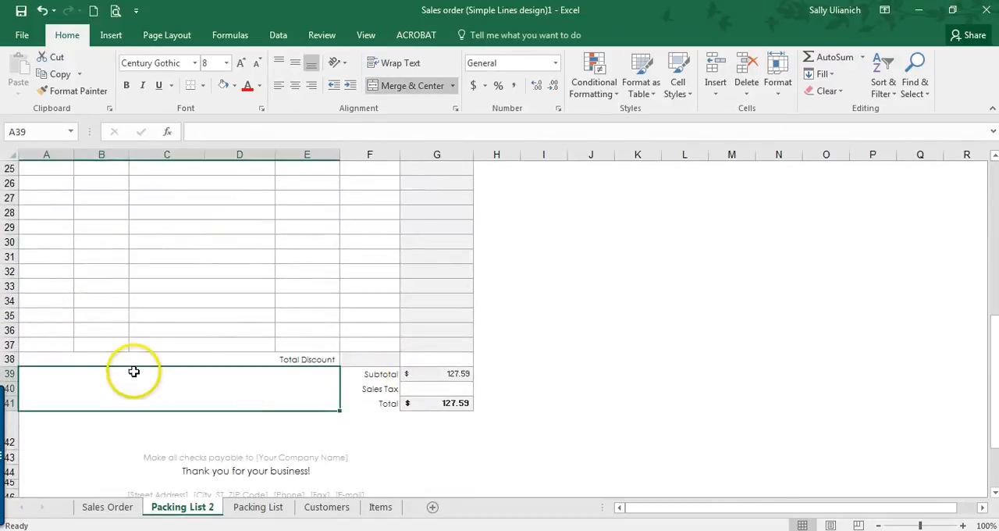
left_click(404, 86)
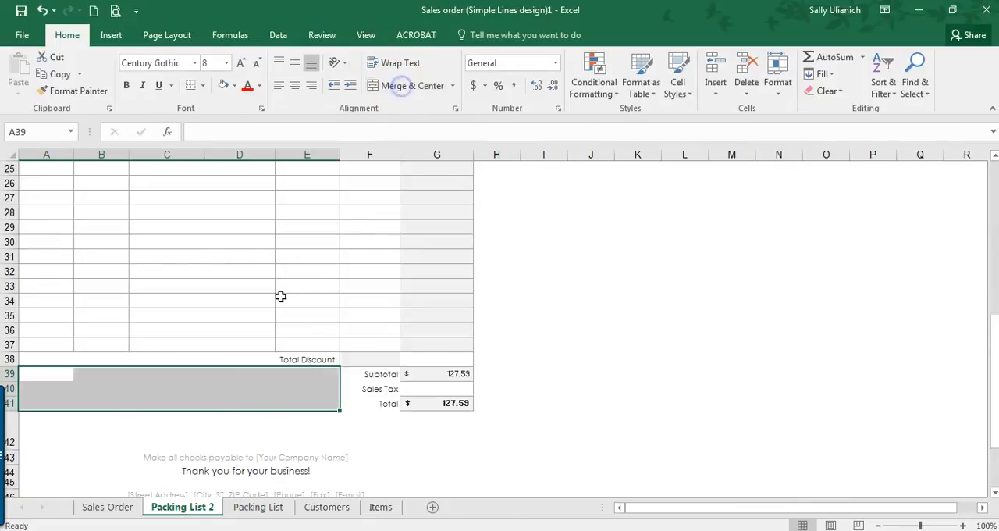
left_click(188, 419)
left_click_drag(103, 404, 339, 417)
left_click(347, 413)
Step: Unmerge the Total Discount label cells D38:E38 below the order lines
scroll(225, 364, "up", 6)
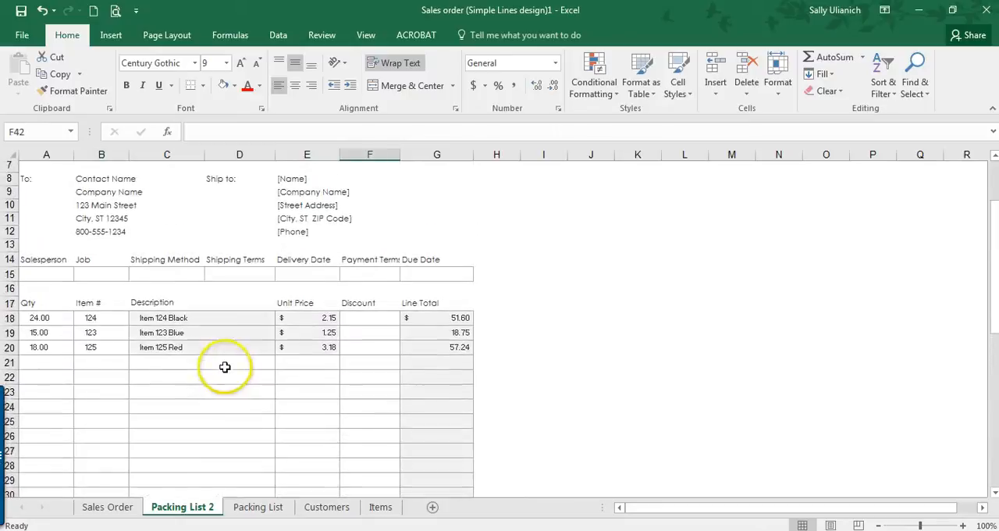
scroll(161, 319, "down", 3)
scroll(390, 270, "up", 1)
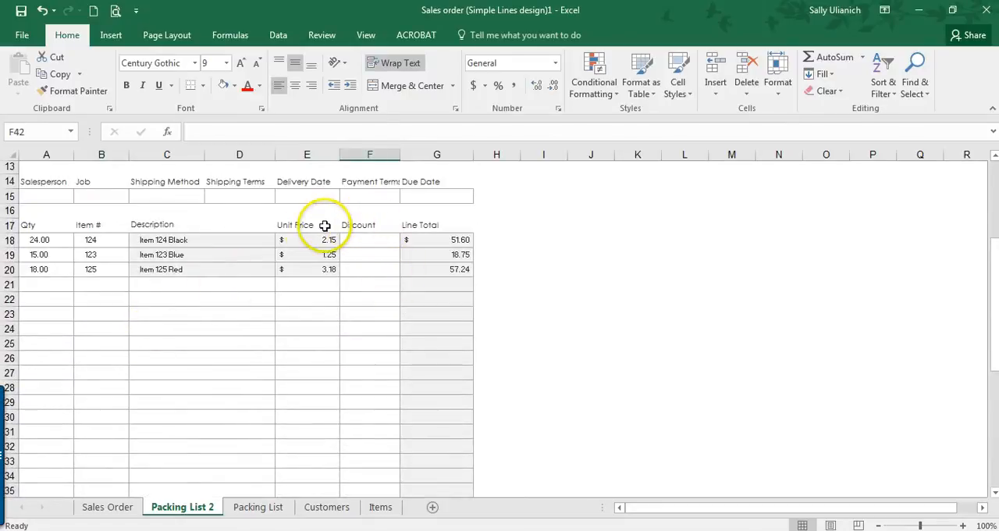
left_click_drag(301, 227, 428, 419)
left_click(167, 430)
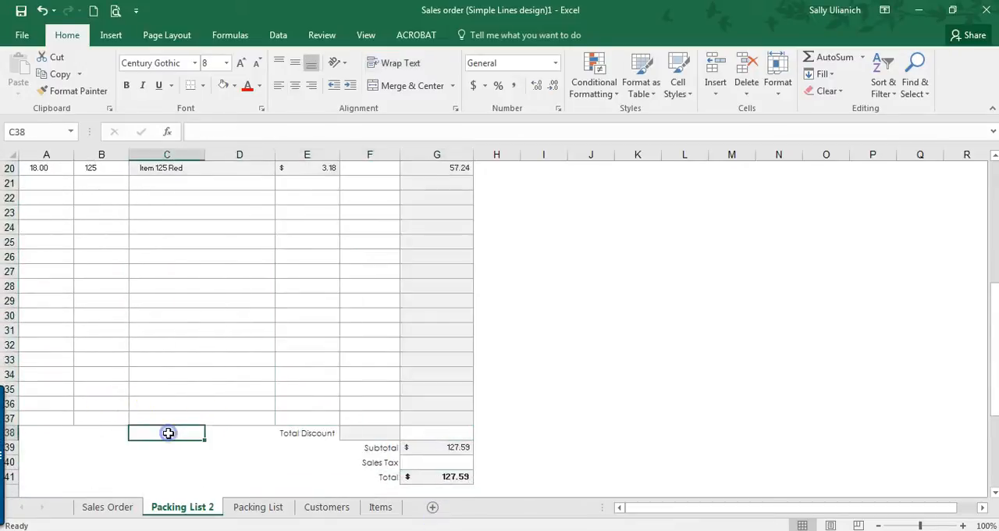
left_click_drag(62, 437, 257, 427)
left_click(301, 429)
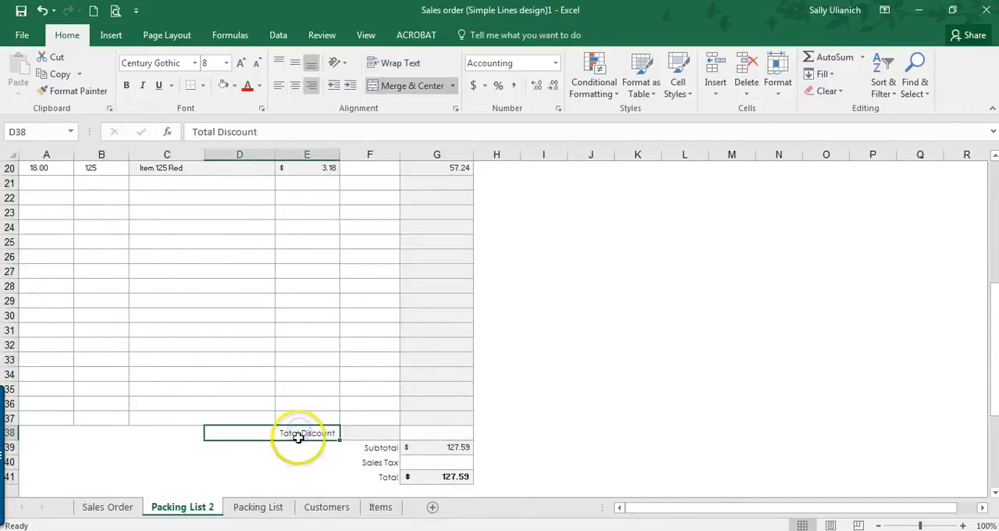
left_click(414, 88)
left_click(296, 430)
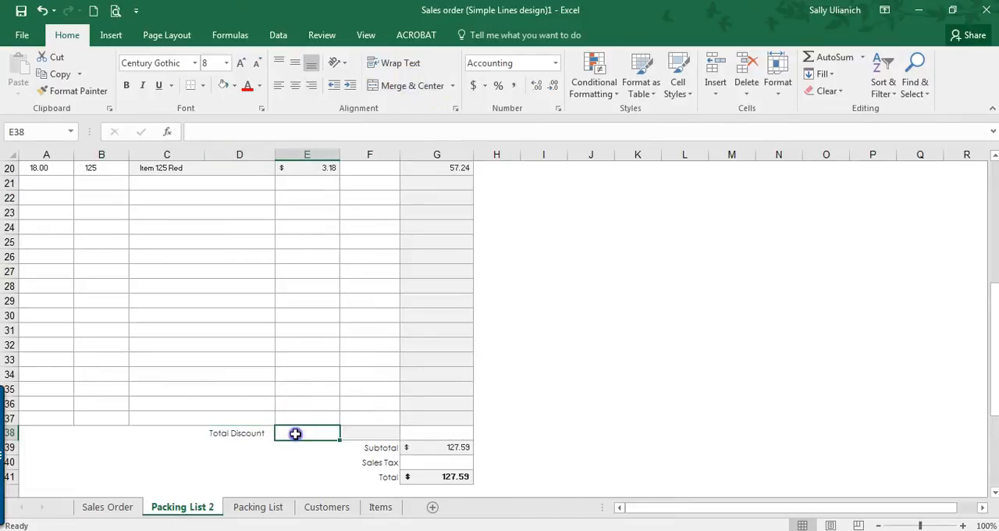
left_click(290, 461)
left_click(335, 449)
Step: Clear the Unit Price, Discount and Line Total columns, including their headers, from row 17 down on Packing List 2
scroll(375, 236, "up", 4)
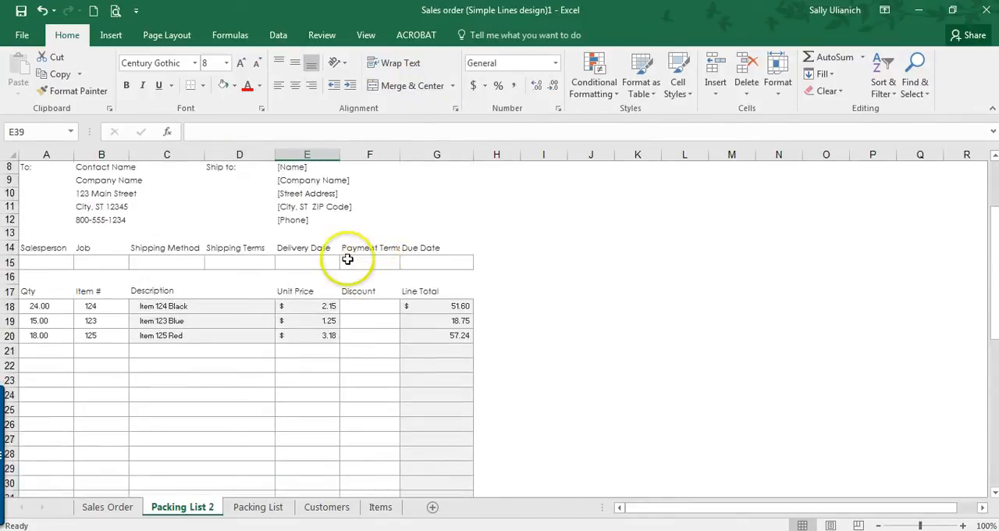
left_click_drag(299, 292, 448, 448)
scroll(414, 383, "up", 6)
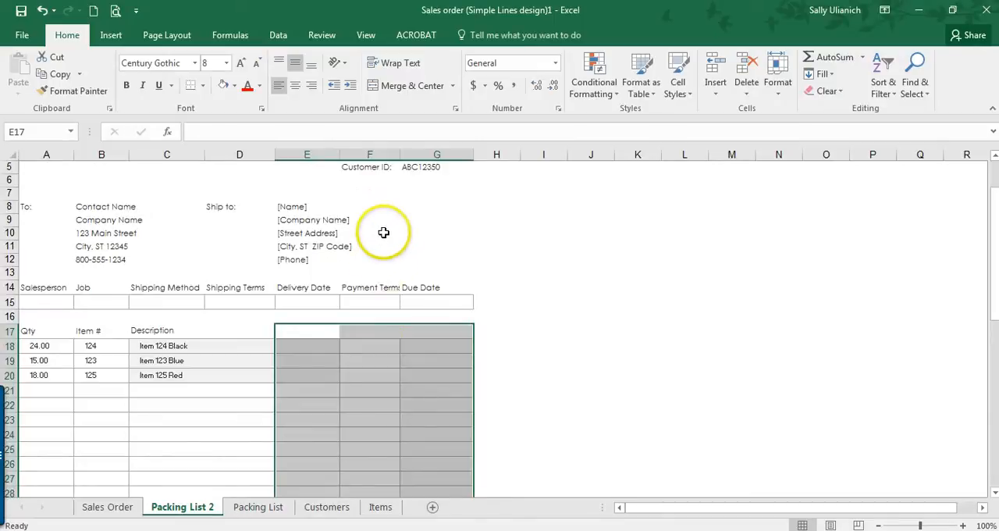
Step: Review the header, To and Ship to blocks, the Salesperson-to-Due Date row and the emptied order-line columns on Packing List 2
scroll(395, 313, "down", 2)
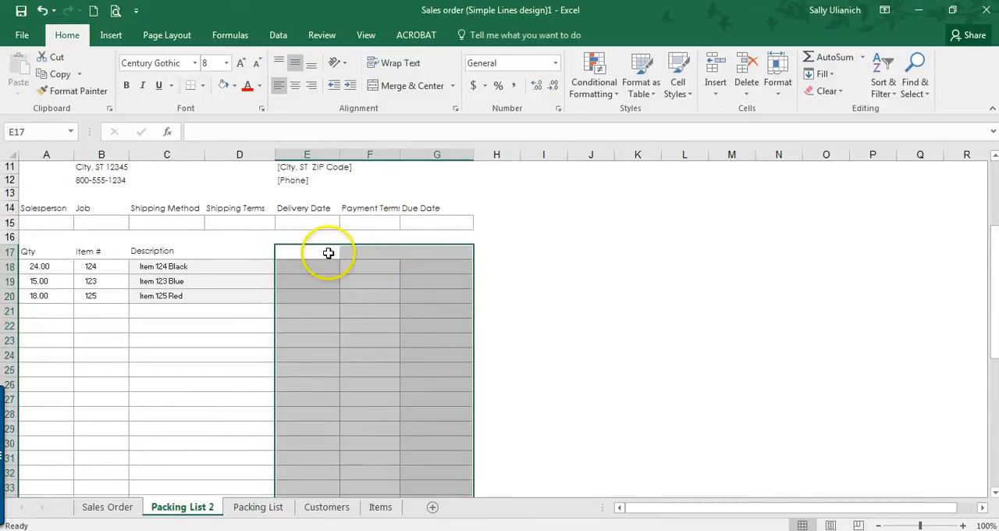
scroll(328, 253, "up", 4)
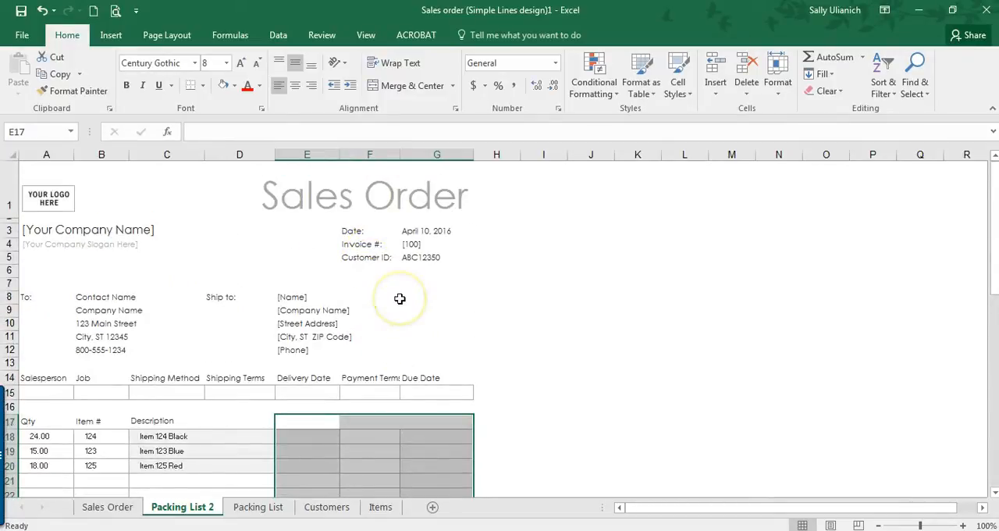
left_click(394, 299)
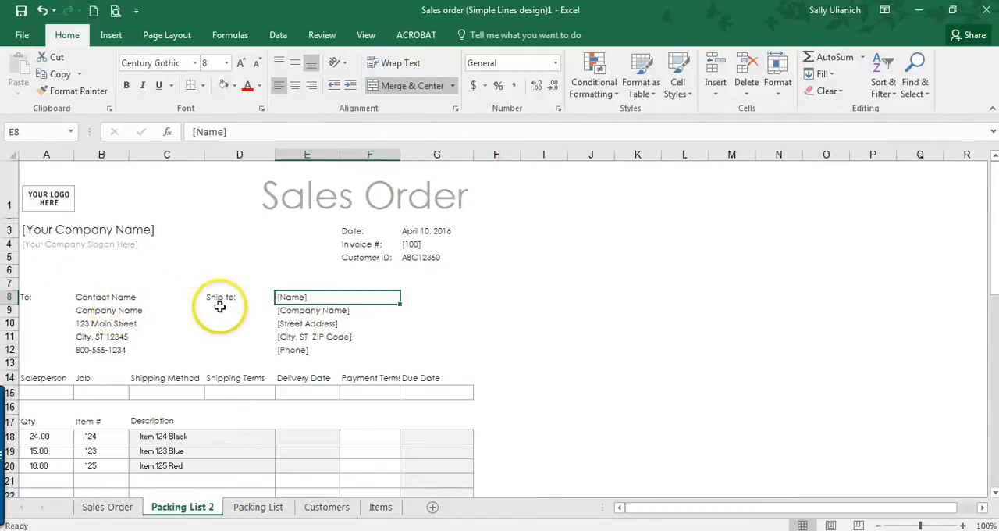
scroll(220, 307, "down", 1)
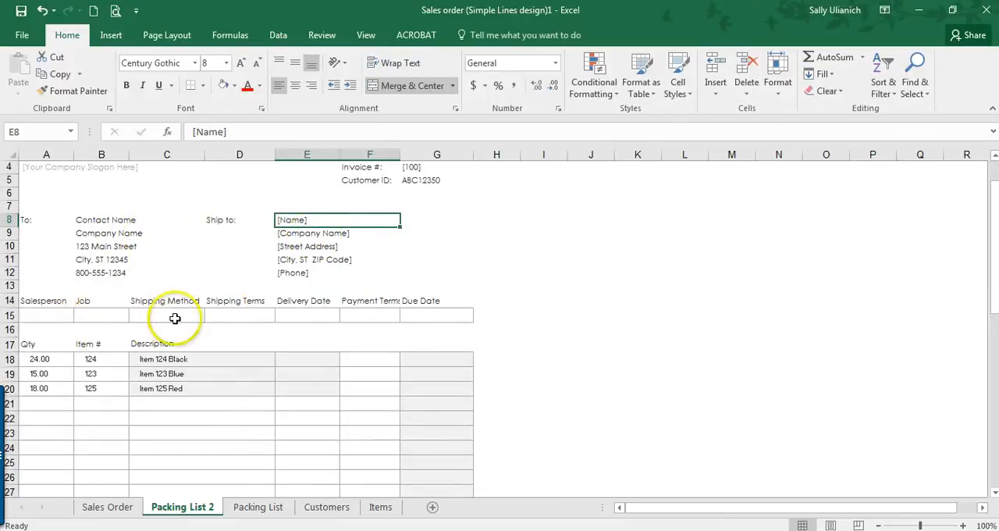
left_click(37, 312)
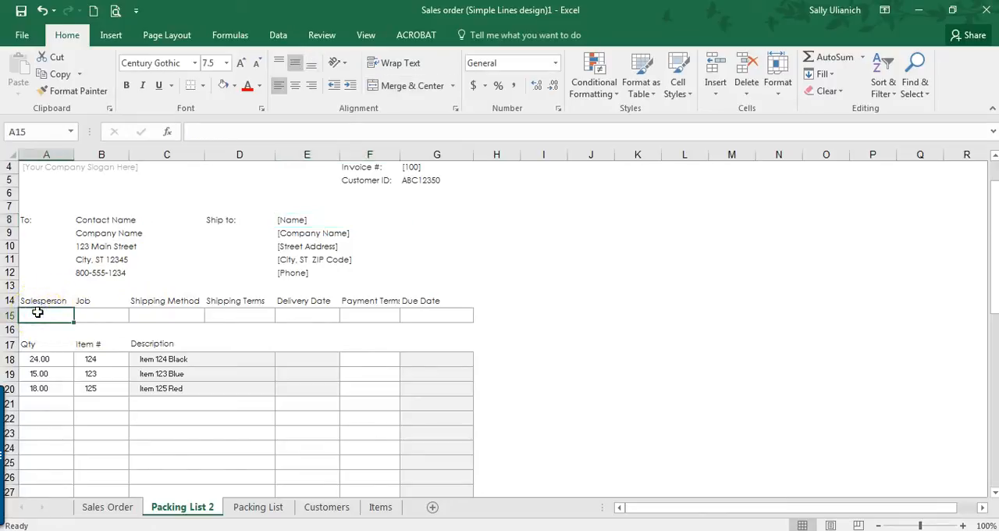
left_click(105, 313)
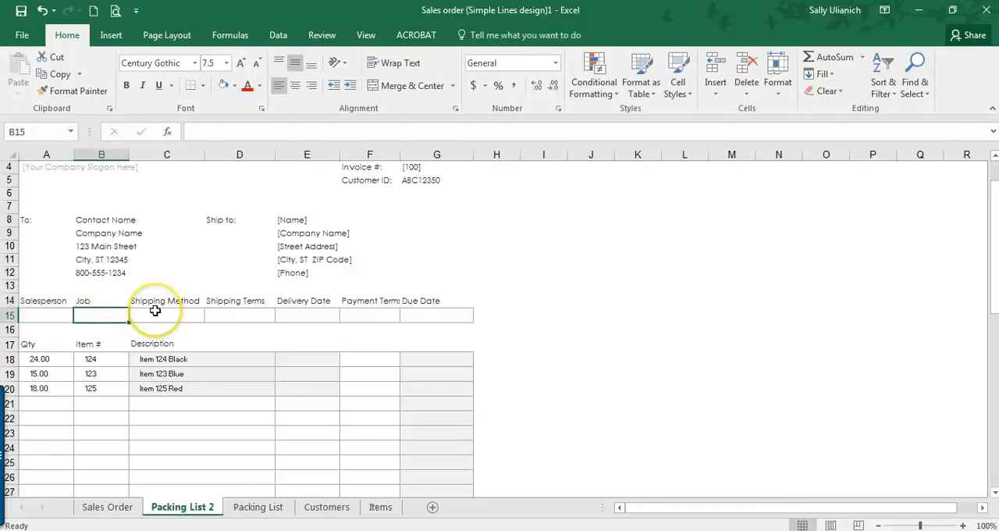
scroll(154, 314, "up", 1)
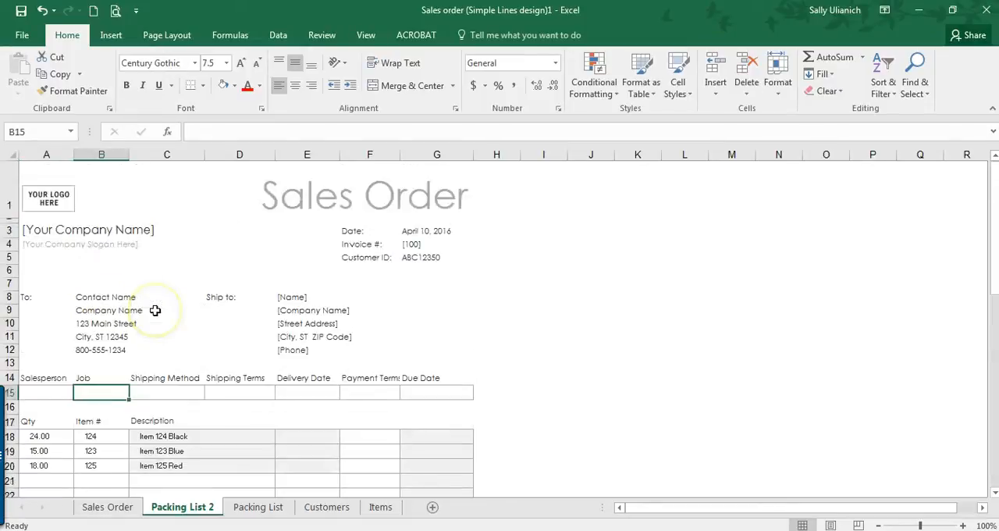
left_click(184, 394)
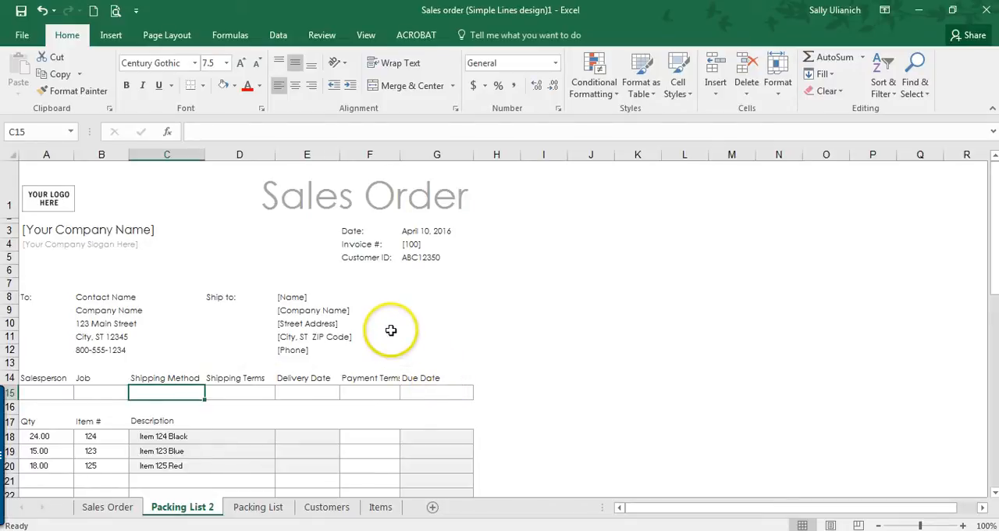
scroll(394, 340, "down", 2)
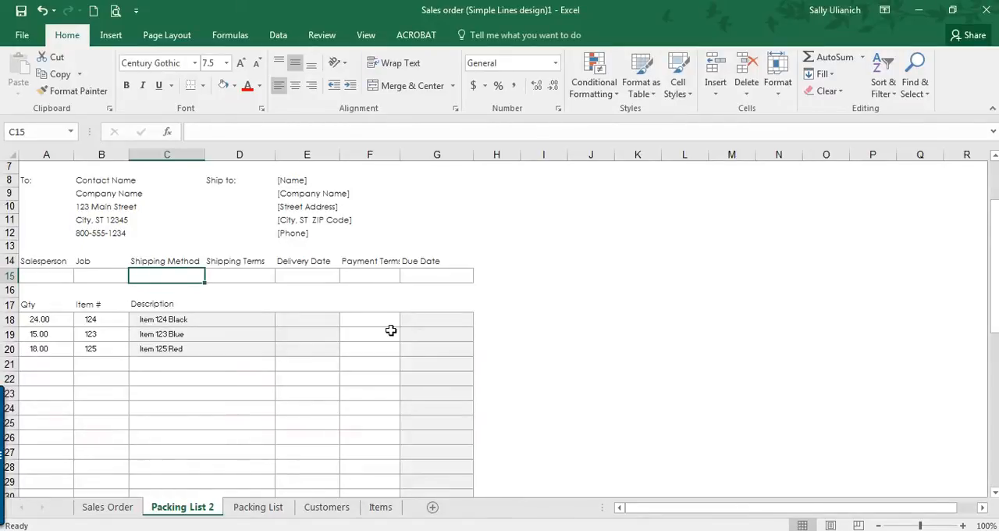
scroll(221, 305, "down", 1)
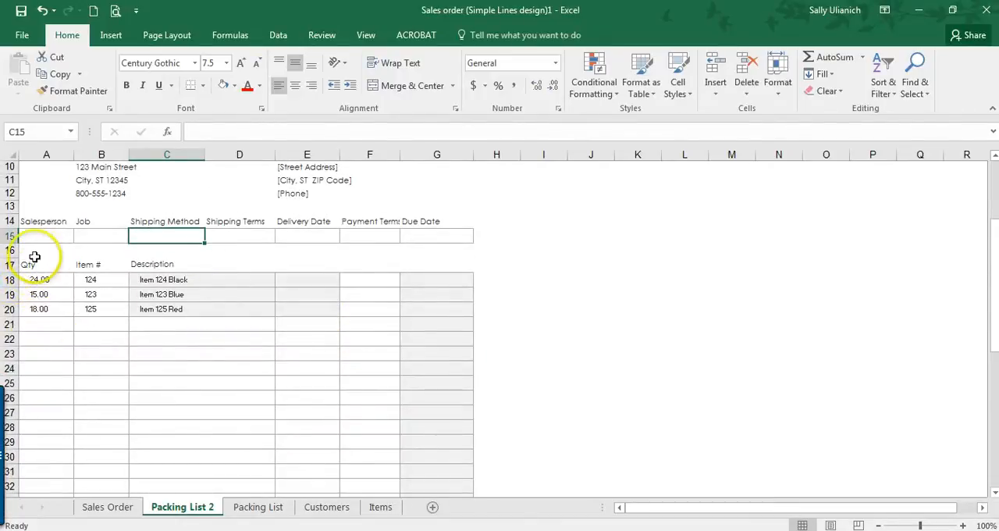
Step: Add a bottom border to cell E18 in the first order line
left_click(327, 279)
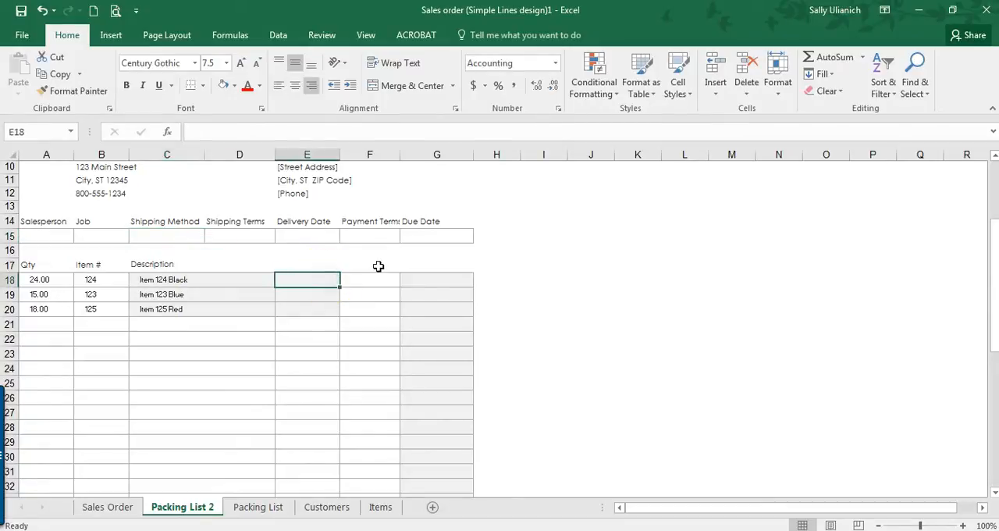
left_click(191, 84)
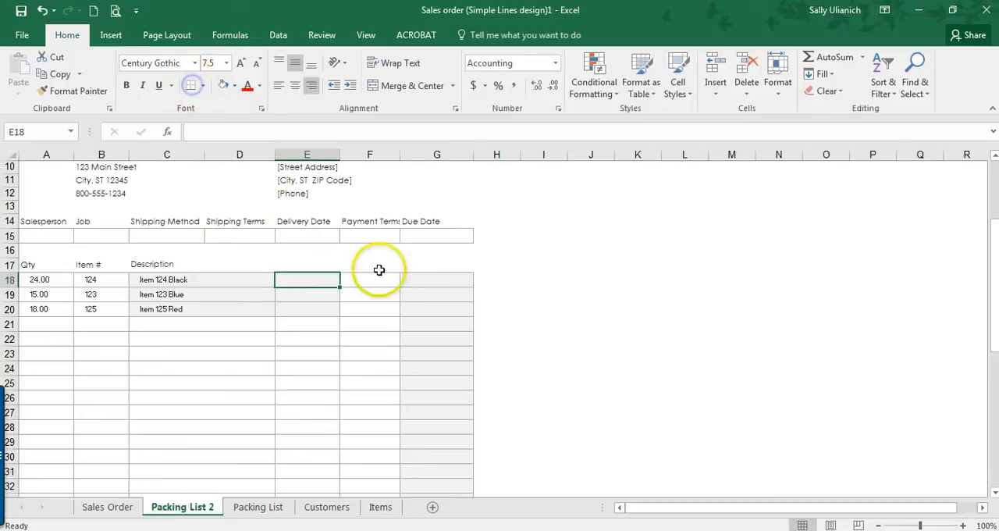
left_click(318, 293)
left_click(301, 324)
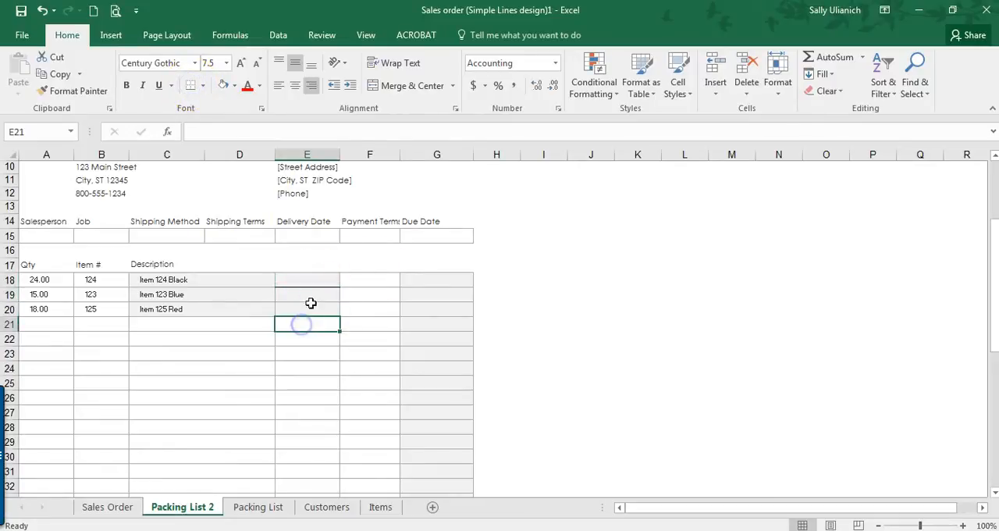
left_click(309, 294)
Step: Enter the column headers Packed in E17 and On Backorder in F17
left_click(304, 265)
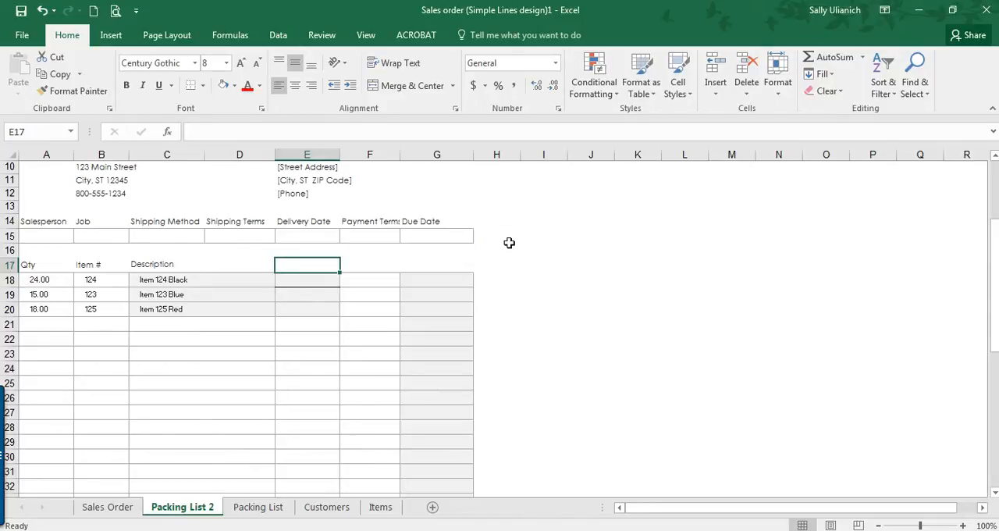
left_click(372, 281)
type("Packed")
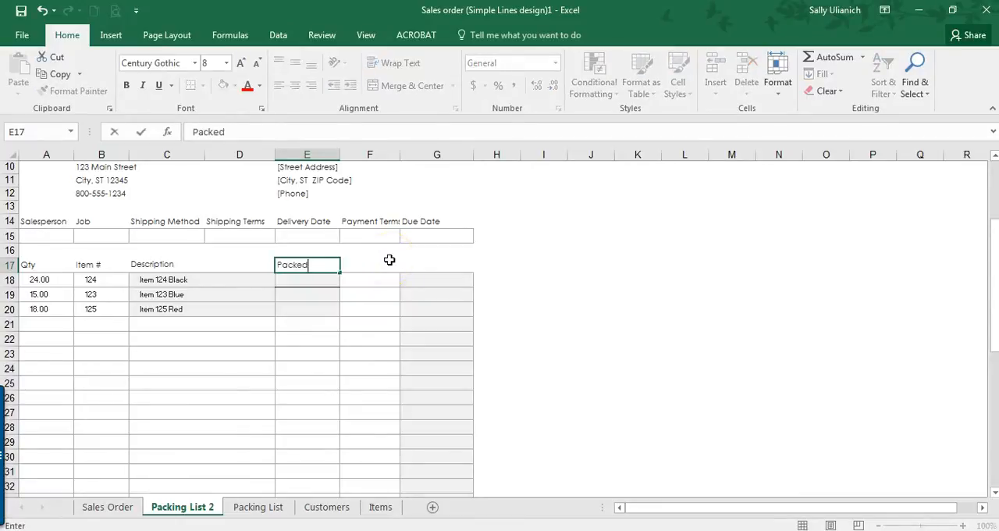
key("Tab")
type("O")
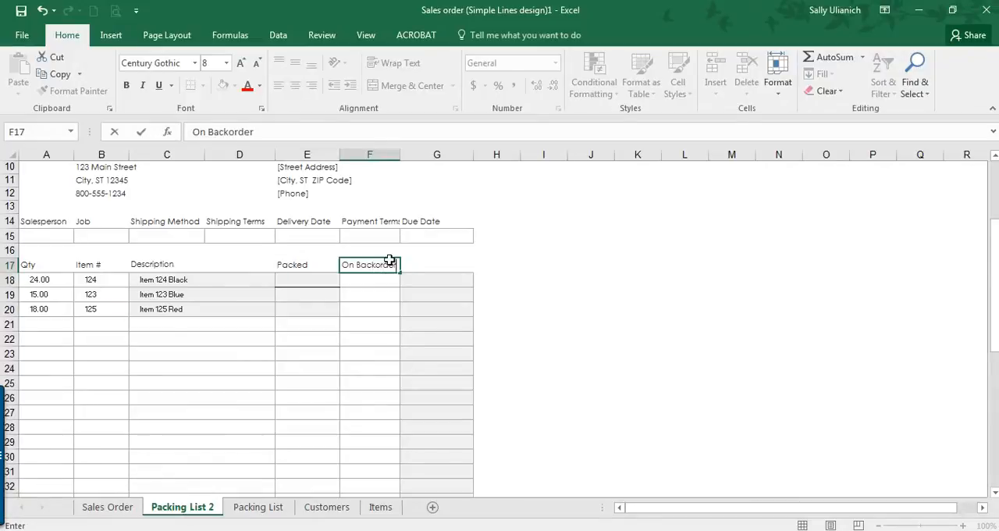
key("Return")
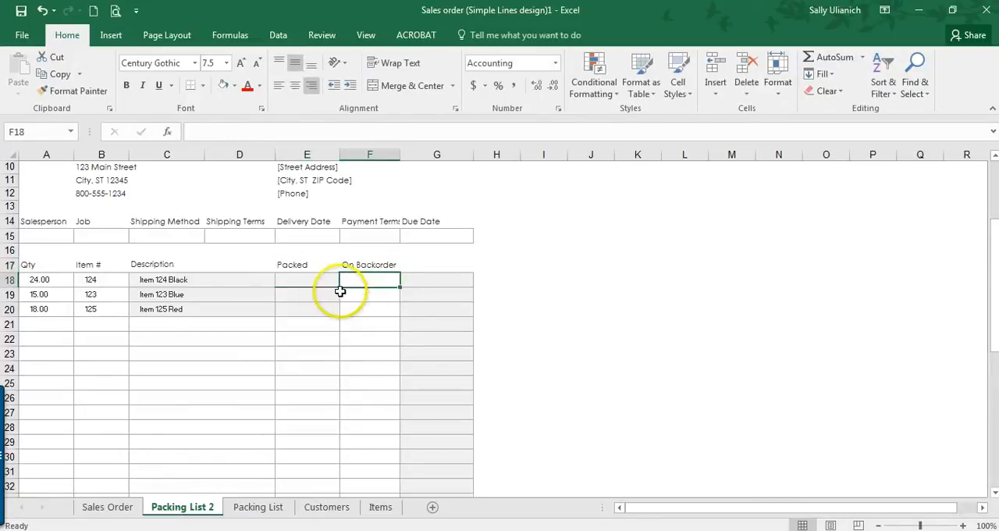
Step: Try adding a bottom border to cell F18 under the On Backorder header
left_click(190, 87)
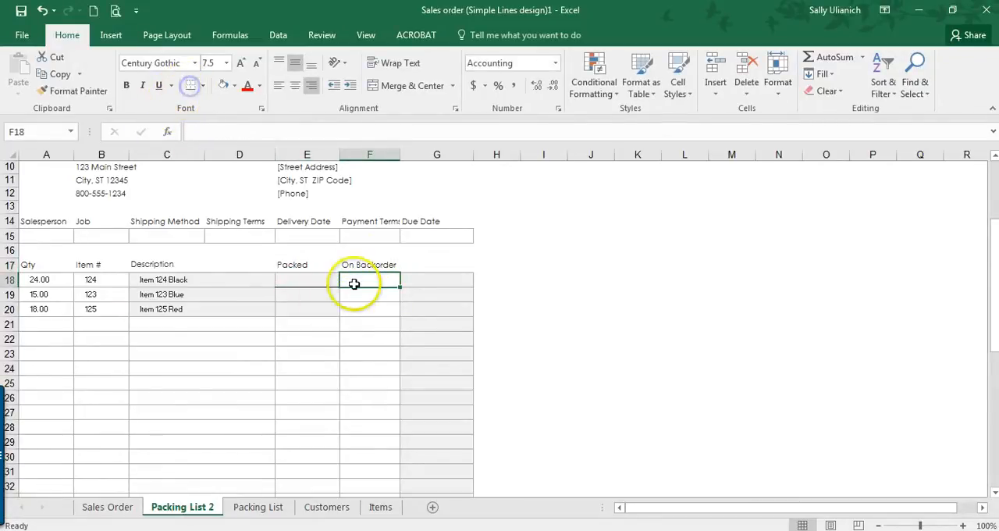
left_click(324, 291)
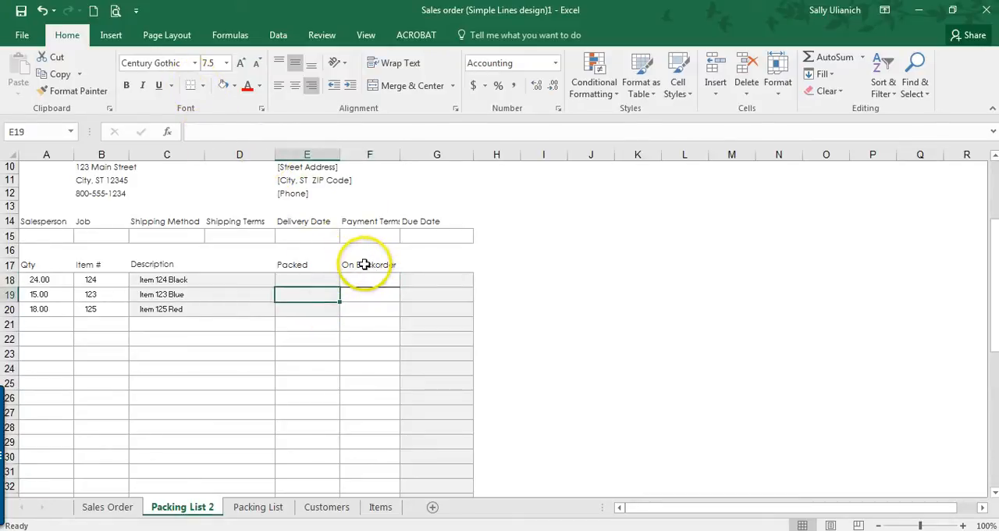
left_click(367, 265)
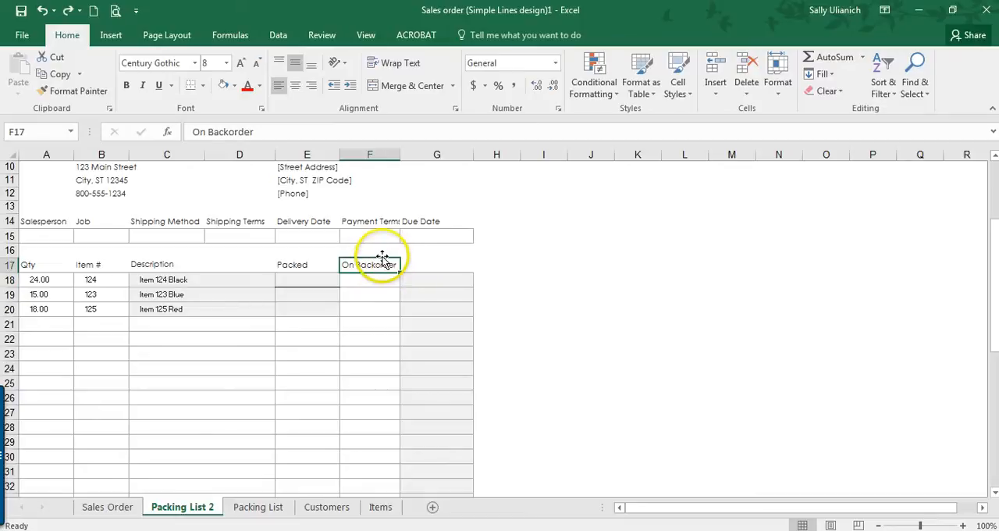
Step: Move the On Backorder header from F17 to G17 and add a bottom border to G18
left_click_drag(382, 258, 437, 270)
left_click(364, 278)
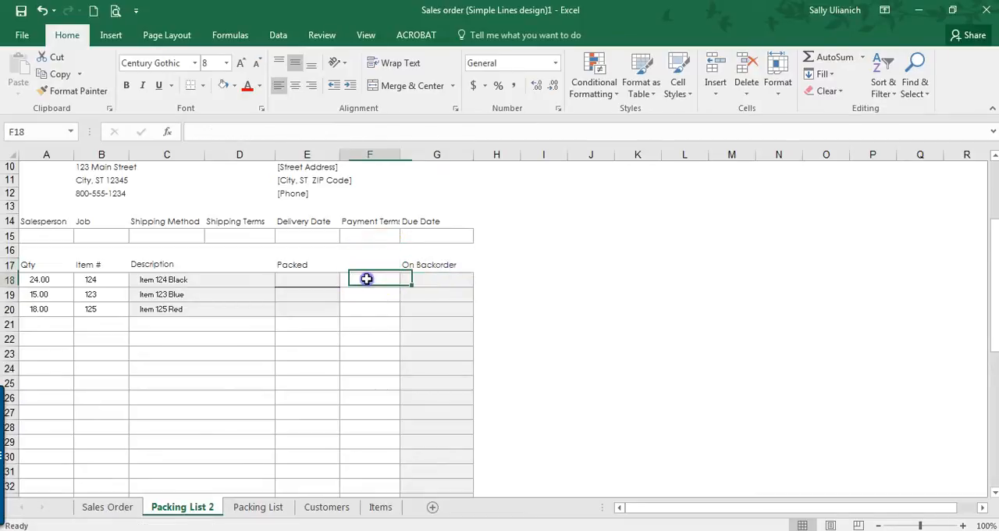
left_click(451, 279)
left_click(190, 86)
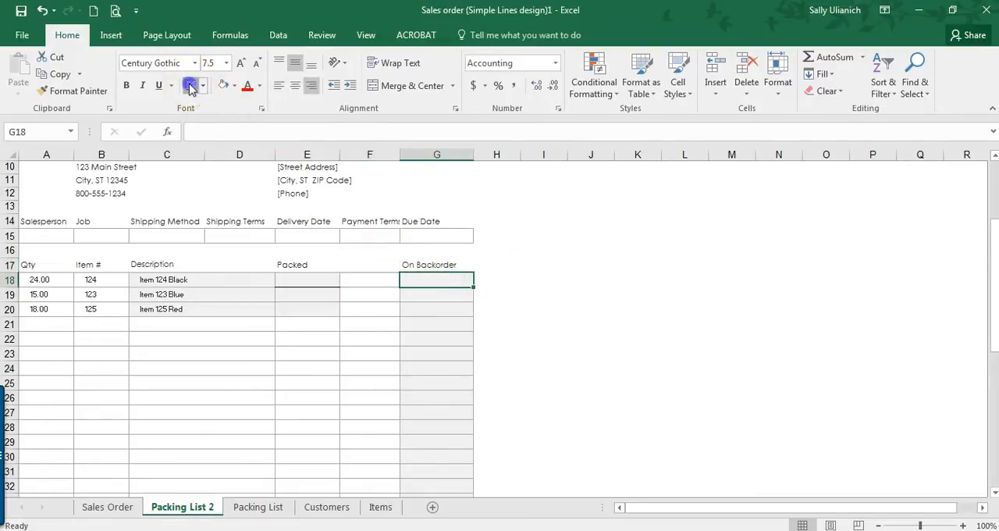
Step: Preview the printout of Packing List 2 to check the Packed and On Backorder lines
left_click(114, 11)
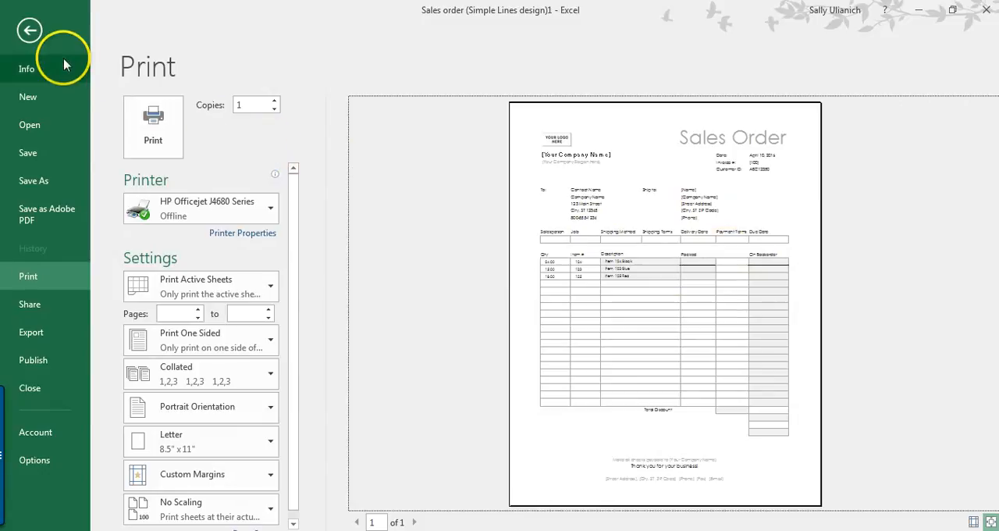
key("Escape")
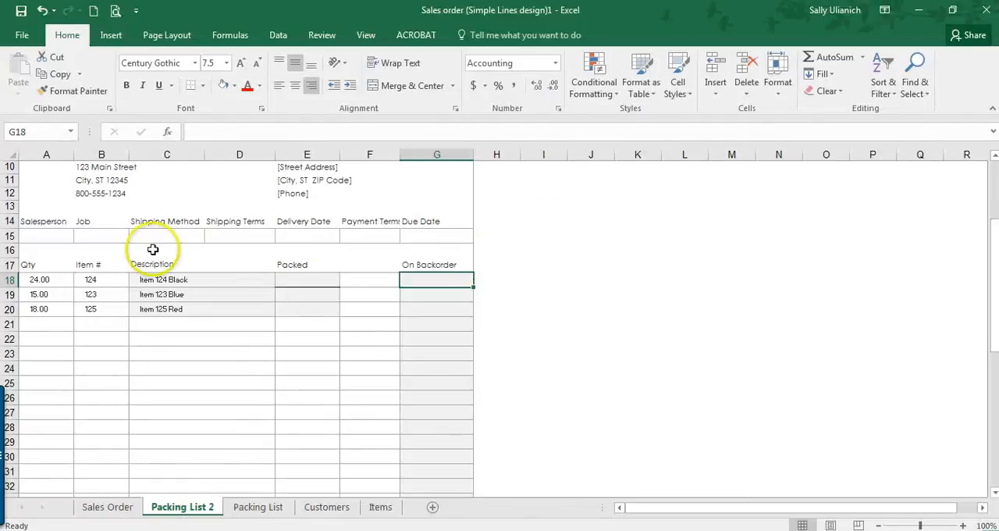
left_click(295, 279)
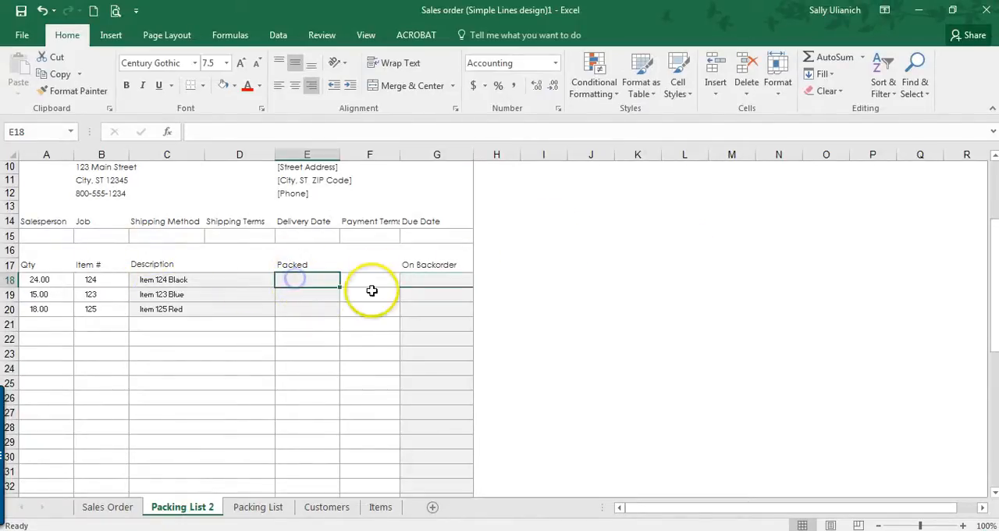
Step: Delete rows 38 to 46 with the Total Discount label, leftover total cells and footer text below the order lines
left_click_drag(325, 297, 305, 476)
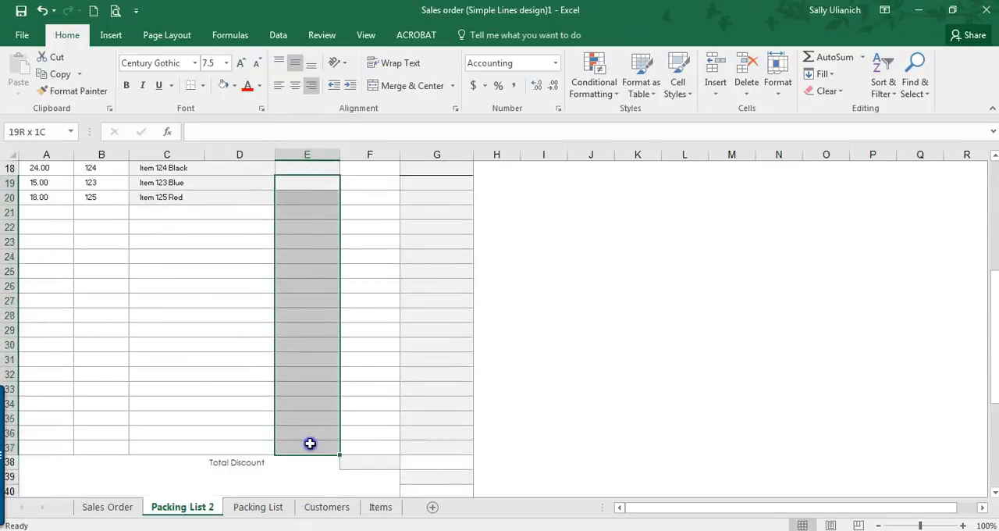
scroll(310, 444, "down", 3)
scroll(133, 375, "down", 2)
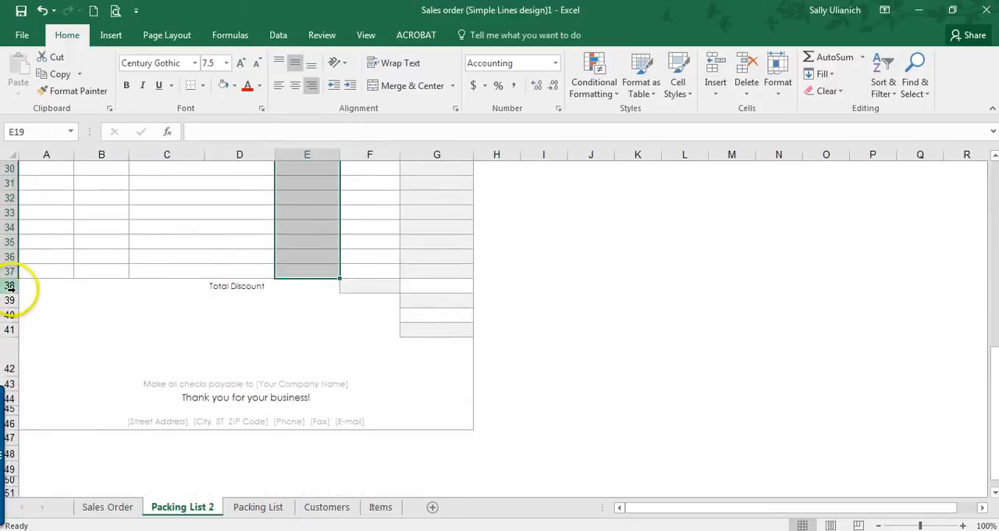
left_click_drag(11, 287, 8, 424)
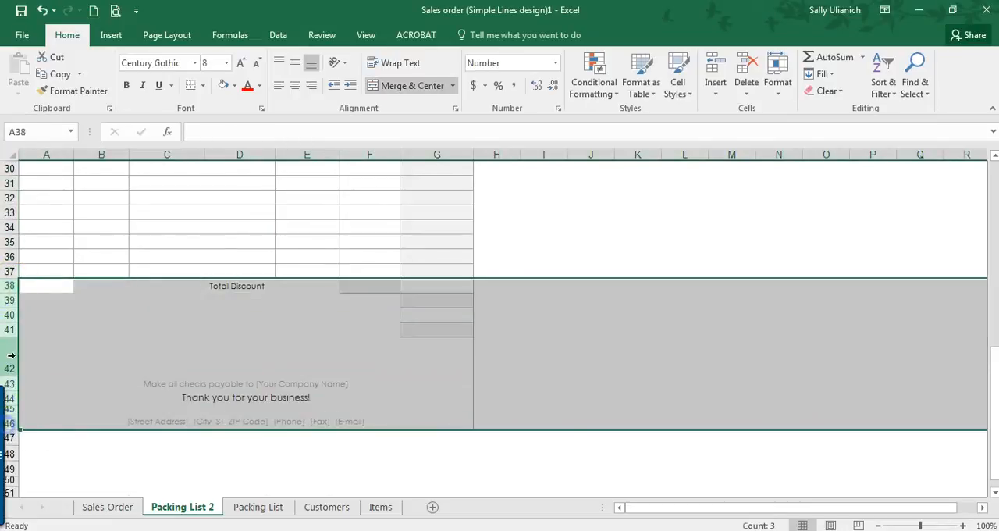
right_click(11, 329)
left_click(51, 229)
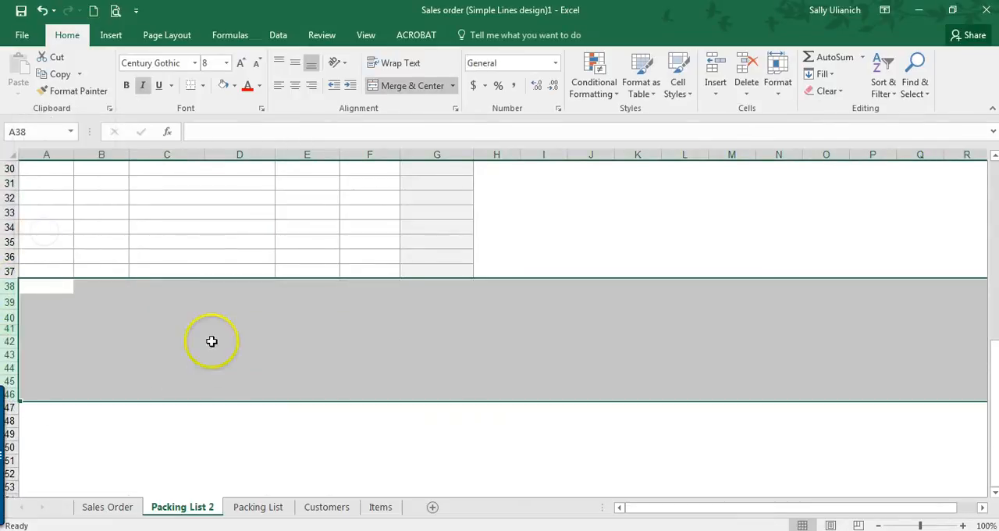
left_click(222, 356)
Step: Apply an Automatic-colour bottom border to the Packed cells E19:E37 through the Format Cells border settings
scroll(222, 356, "up", 6)
left_click(297, 289)
left_click(318, 271)
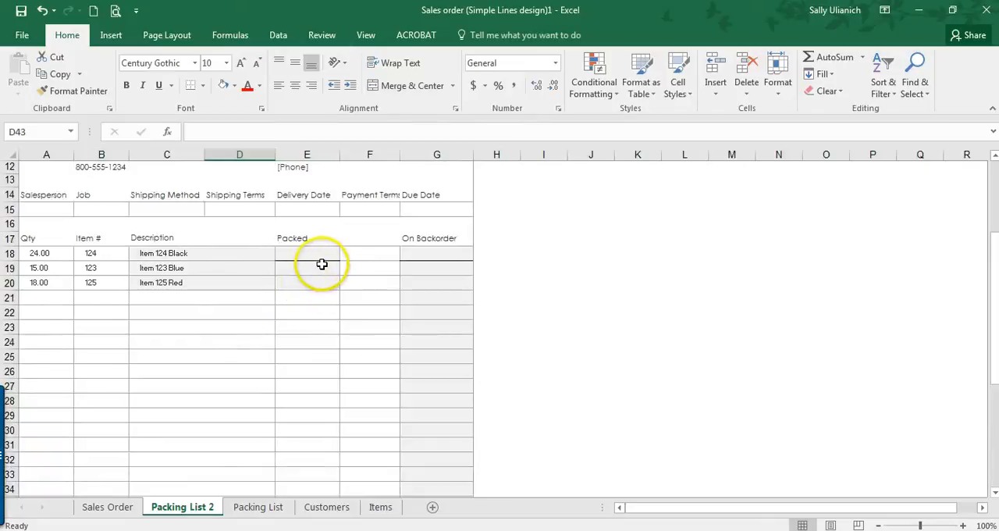
left_click_drag(318, 271, 328, 465)
left_click(201, 86)
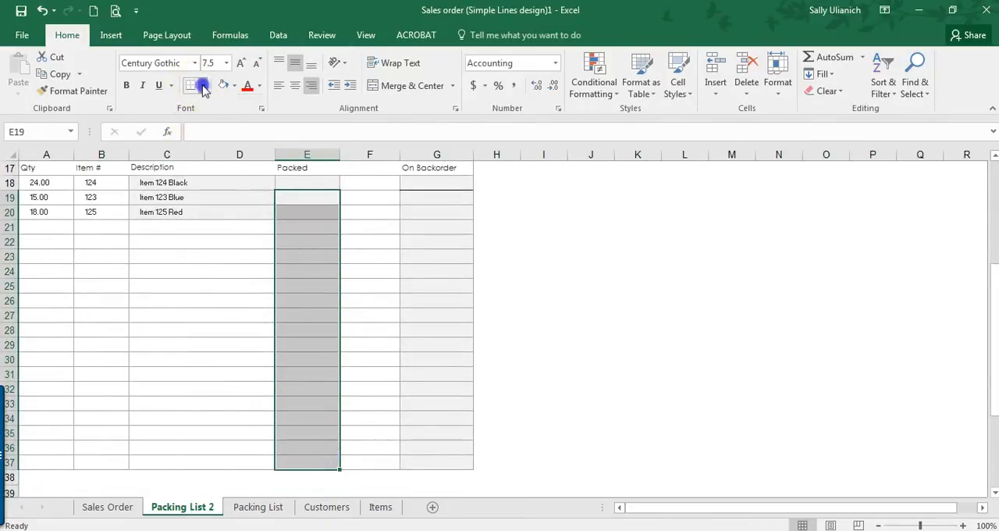
left_click(237, 461)
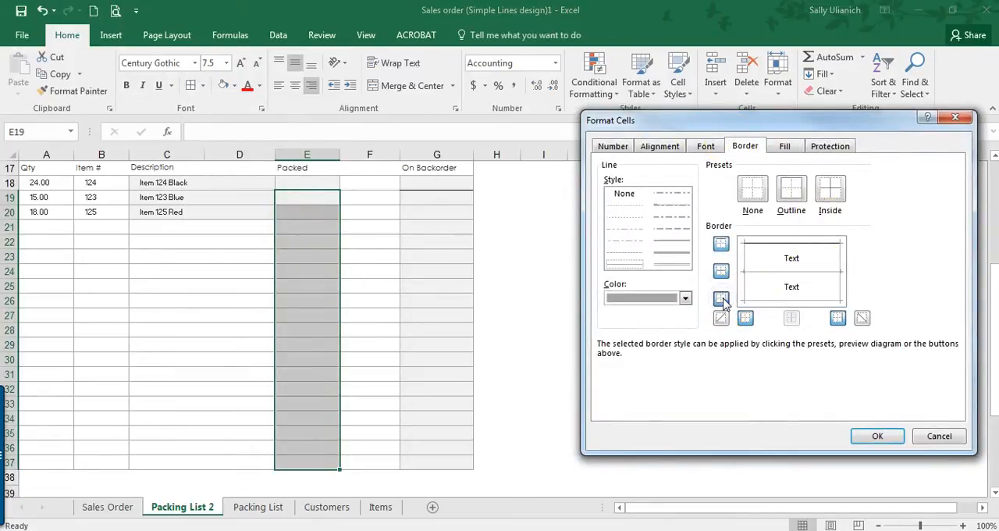
left_click(685, 298)
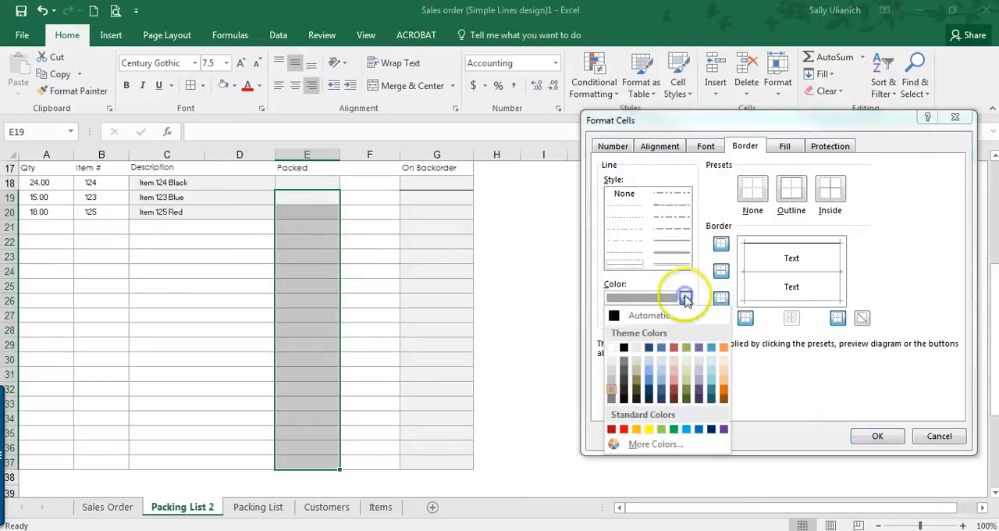
left_click(641, 313)
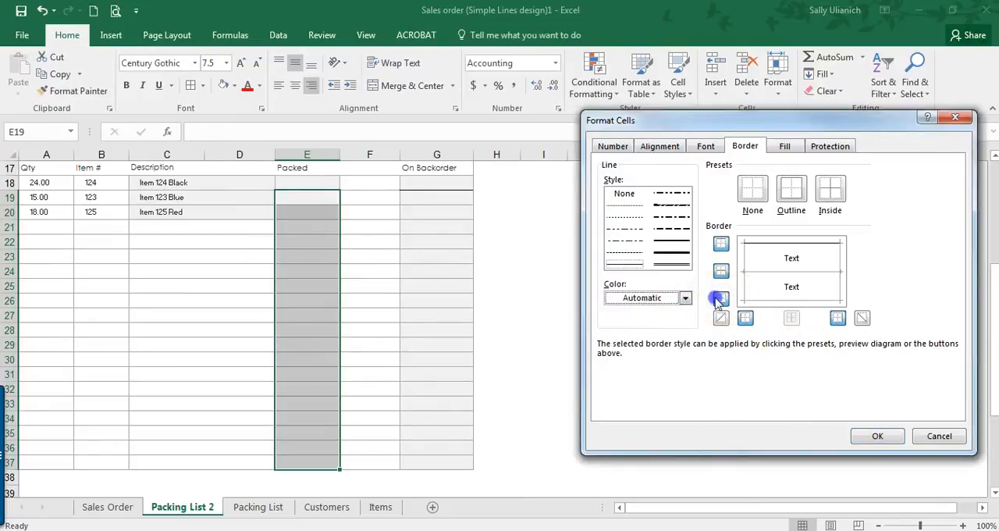
left_click(879, 437)
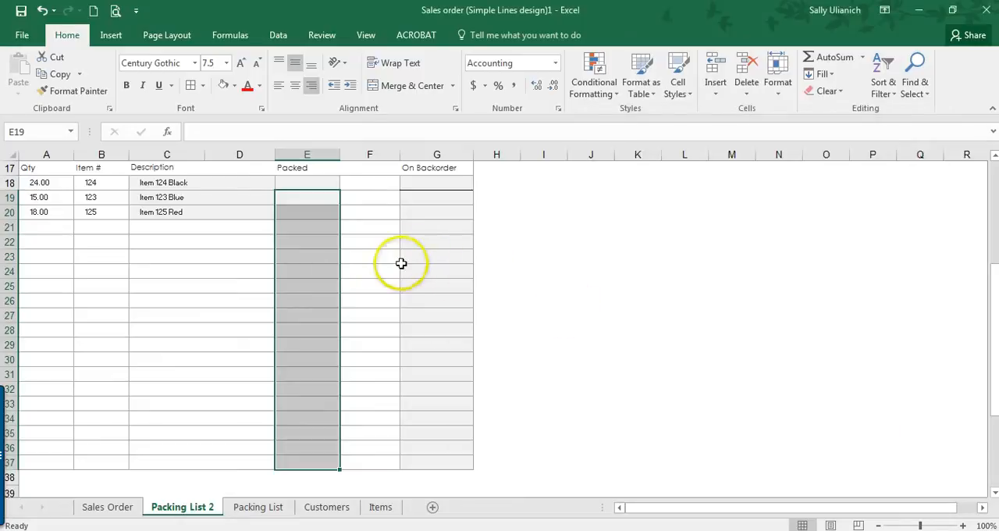
Step: Apply all borders plus left and right borders to the Packed cells E19:E37
left_click(327, 271)
left_click_drag(312, 196, 306, 474)
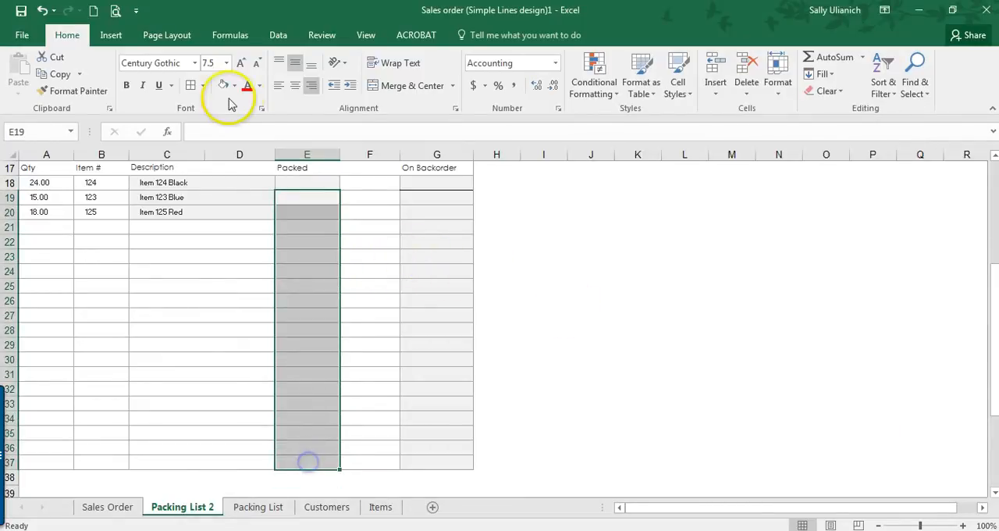
left_click(203, 87)
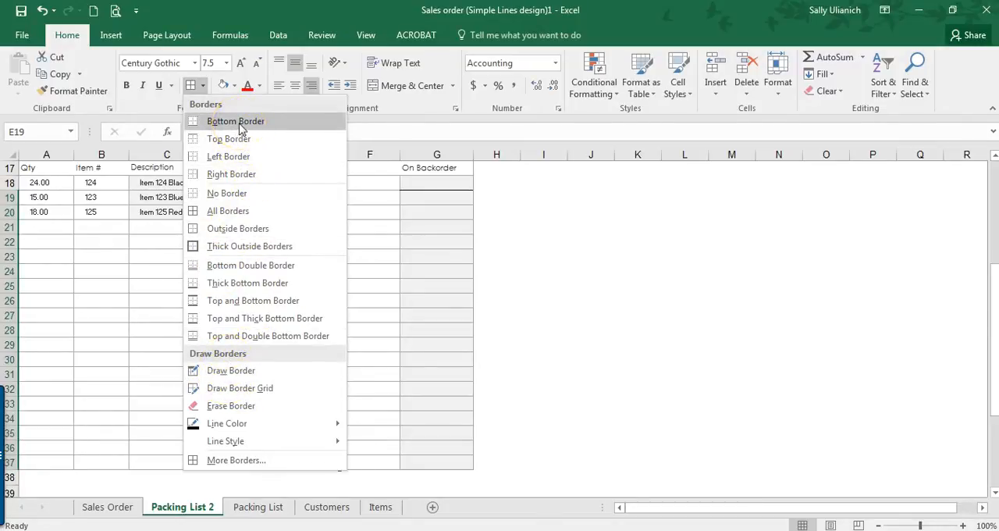
left_click(235, 209)
left_click(203, 85)
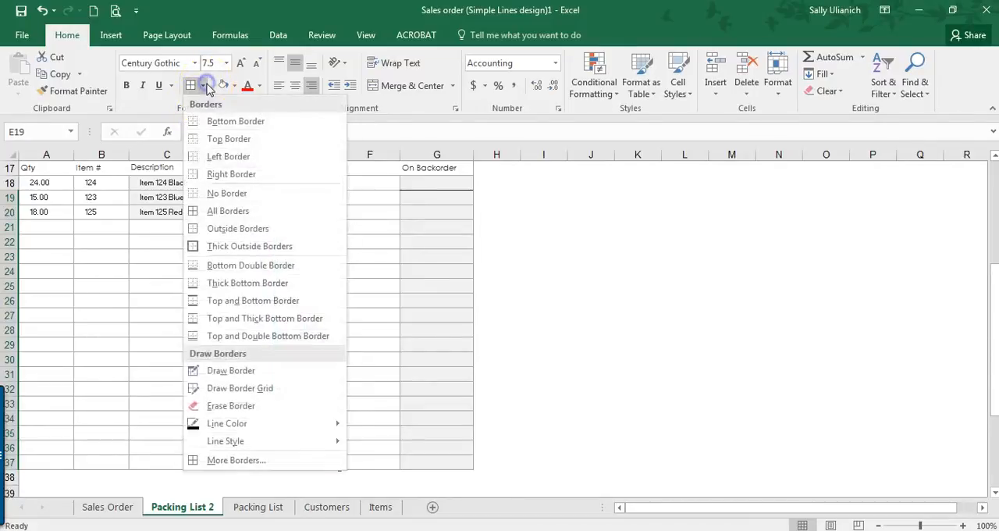
left_click(204, 156)
left_click(202, 86)
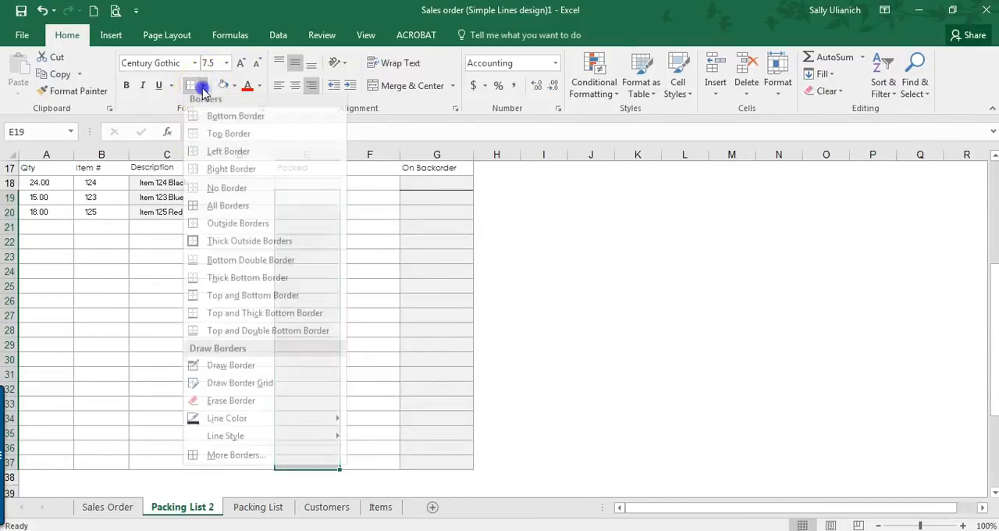
left_click(226, 175)
left_click(353, 269)
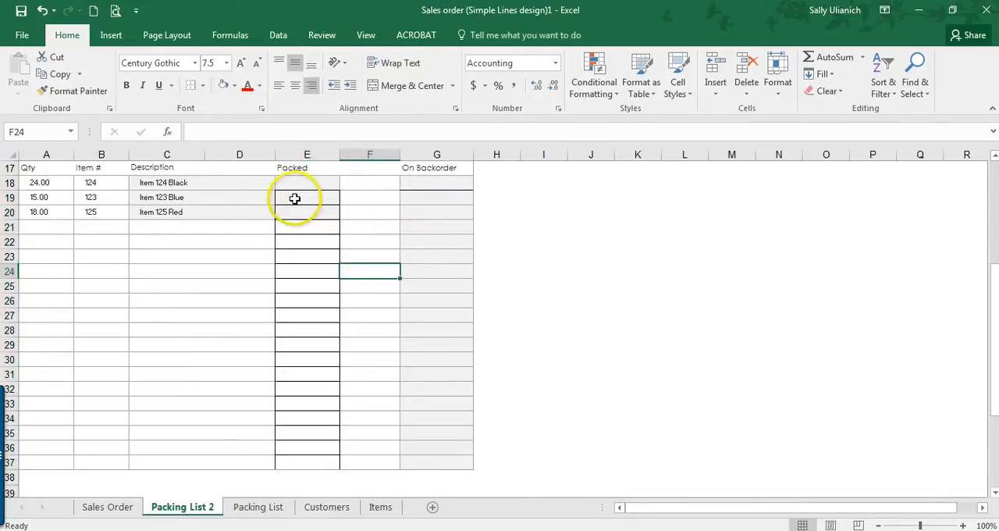
Step: Reapply a left border and a right border to the Packed cells E19:E37
left_click_drag(295, 194, 301, 467)
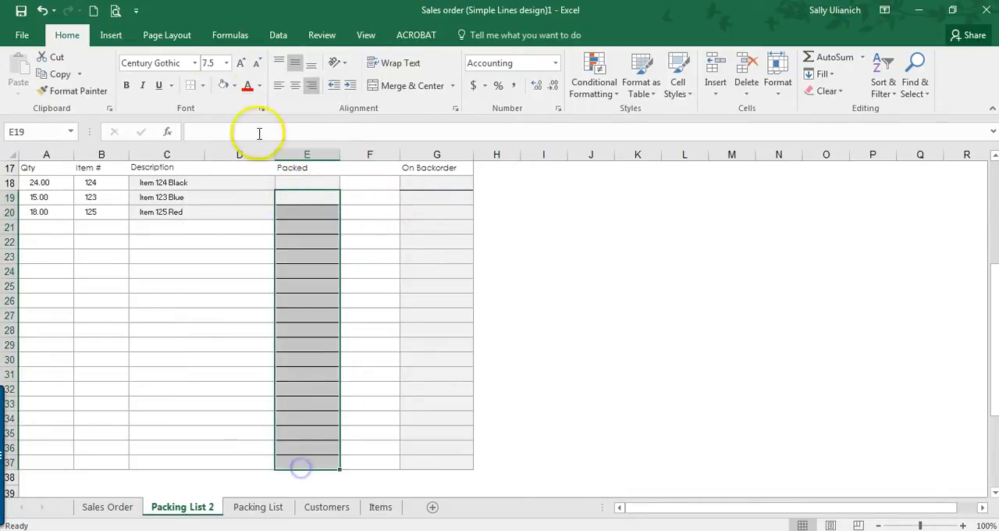
left_click(202, 86)
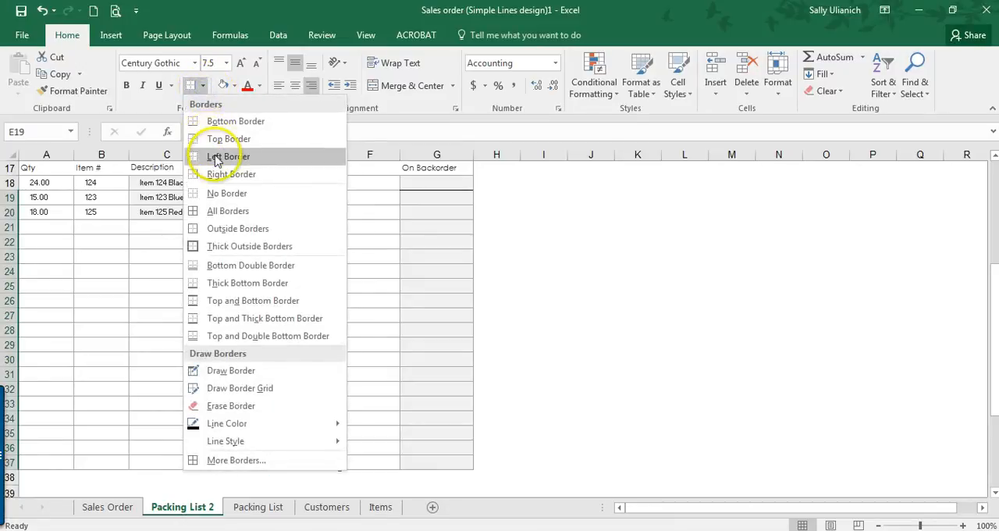
left_click(217, 159)
left_click(202, 85)
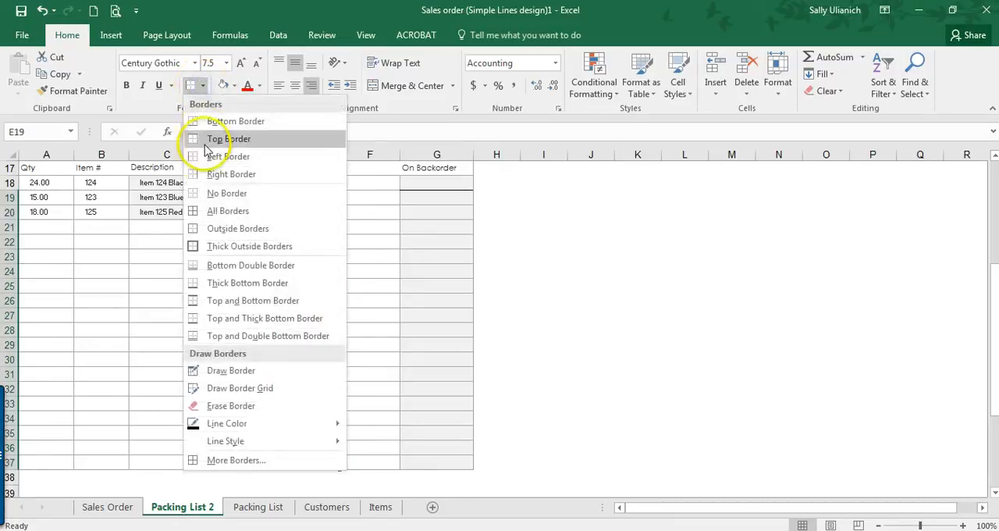
left_click(220, 174)
Step: Apply all borders to the On Backorder cells G19:G37
left_click_drag(433, 201, 424, 463)
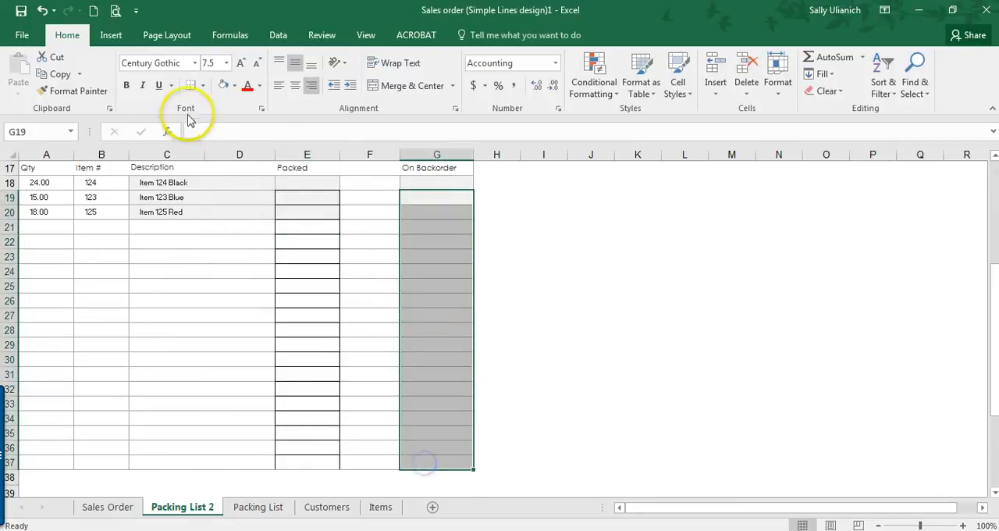
left_click(203, 88)
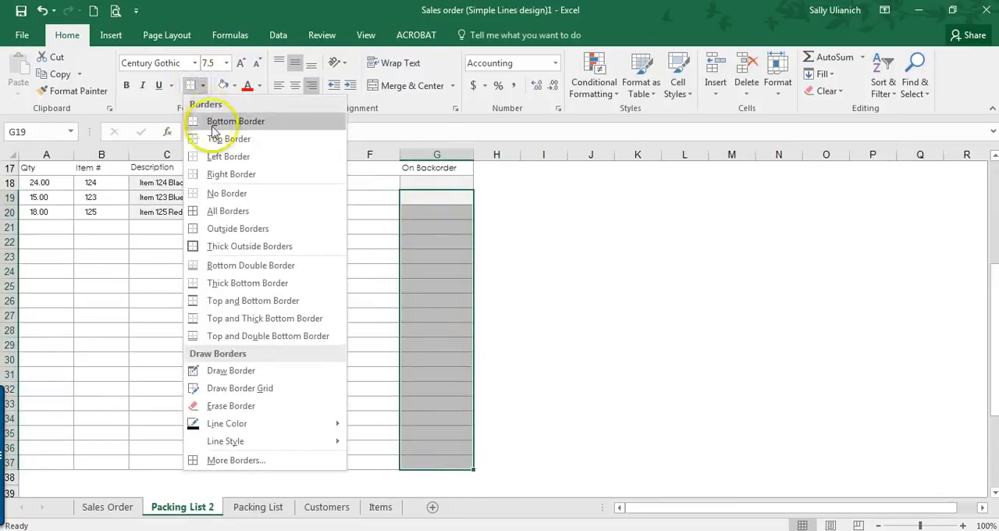
left_click(217, 205)
left_click(365, 242)
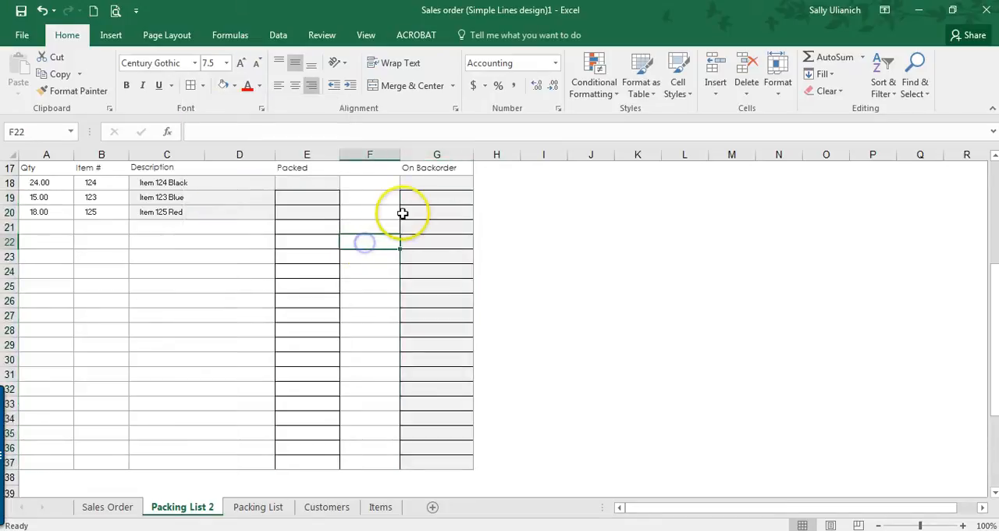
left_click(309, 212)
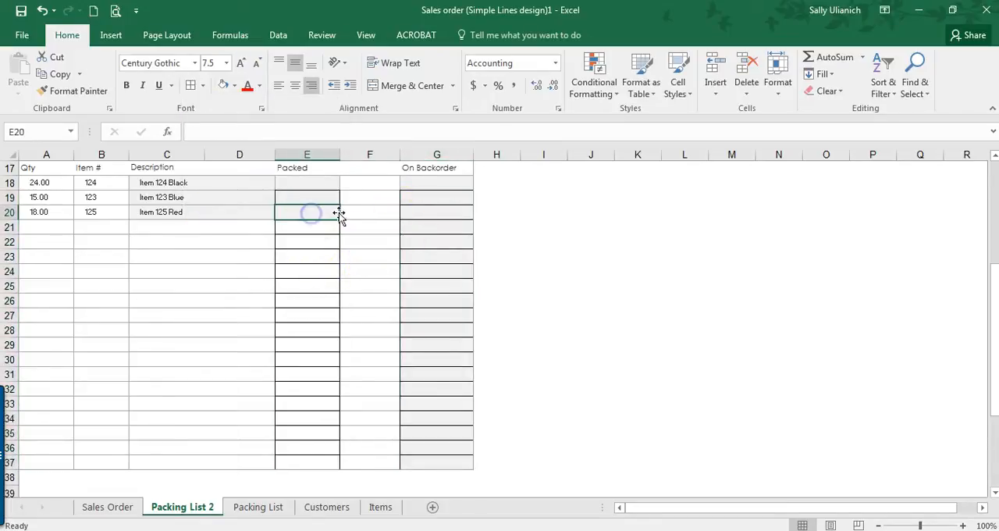
Step: Make order-line rows 18 to 37 uniformly taller, by roughly a third
left_click_drag(10, 182, 5, 468)
scroll(164, 316, "down", 1)
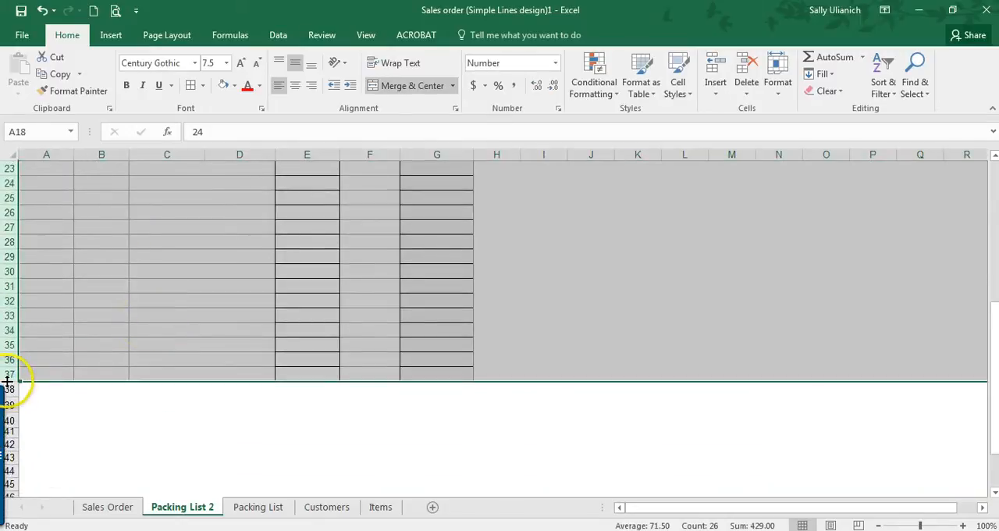
left_click_drag(7, 381, 8, 390)
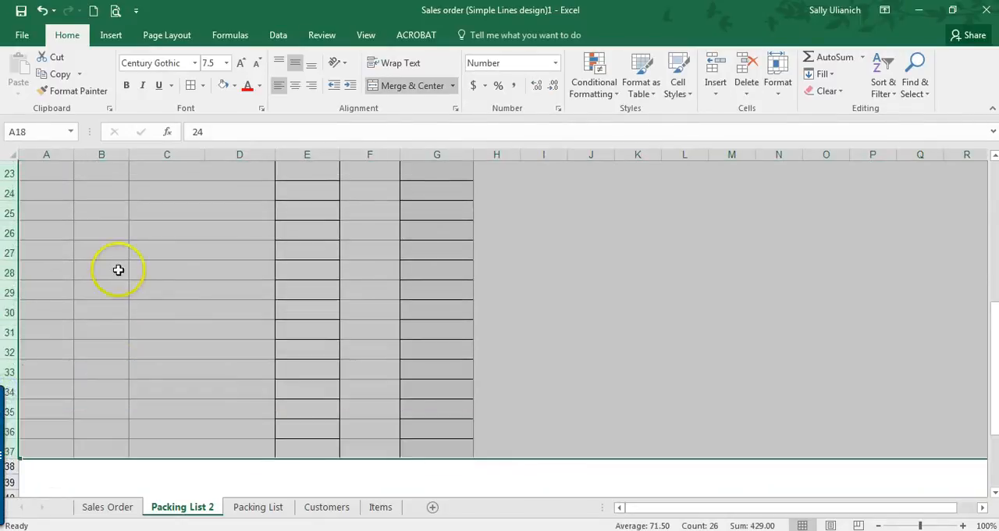
Step: Enlarge the font of order-line rows 18 to 37 to size 12
scroll(139, 269, "up", 3)
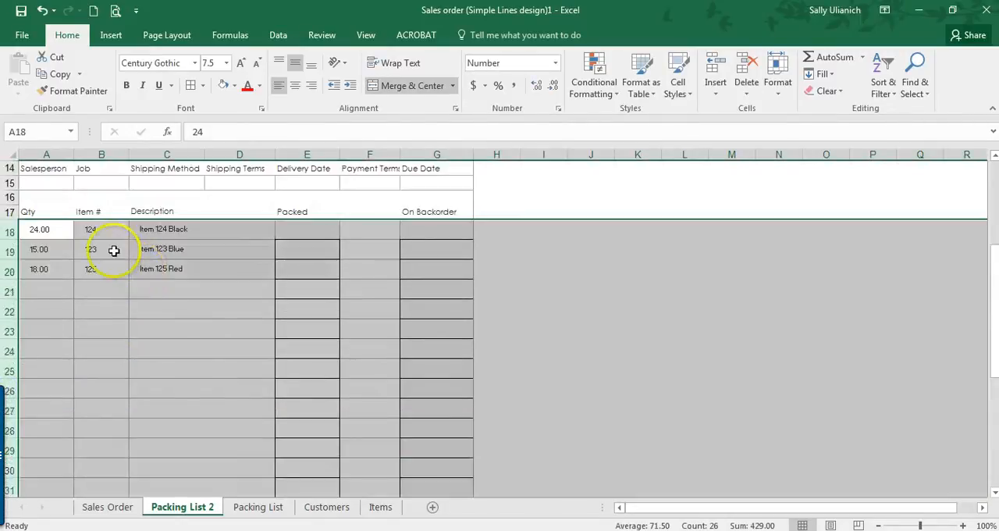
left_click(241, 62)
left_click(241, 63)
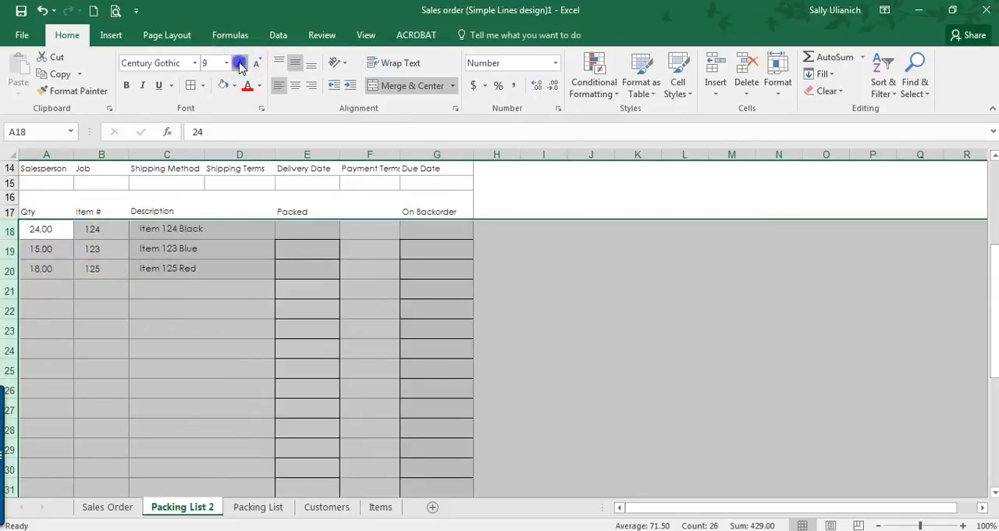
left_click(241, 62)
left_click(241, 62)
left_click(242, 63)
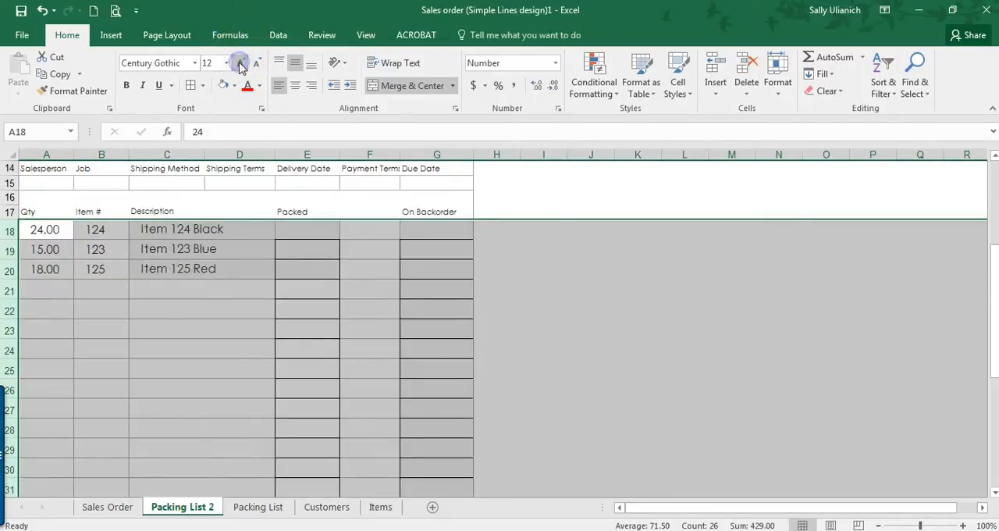
left_click(160, 341)
Step: Compare the line items and layout of Packing List 2 with the order lines on the Sales Order sheet
scroll(176, 320, "up", 3)
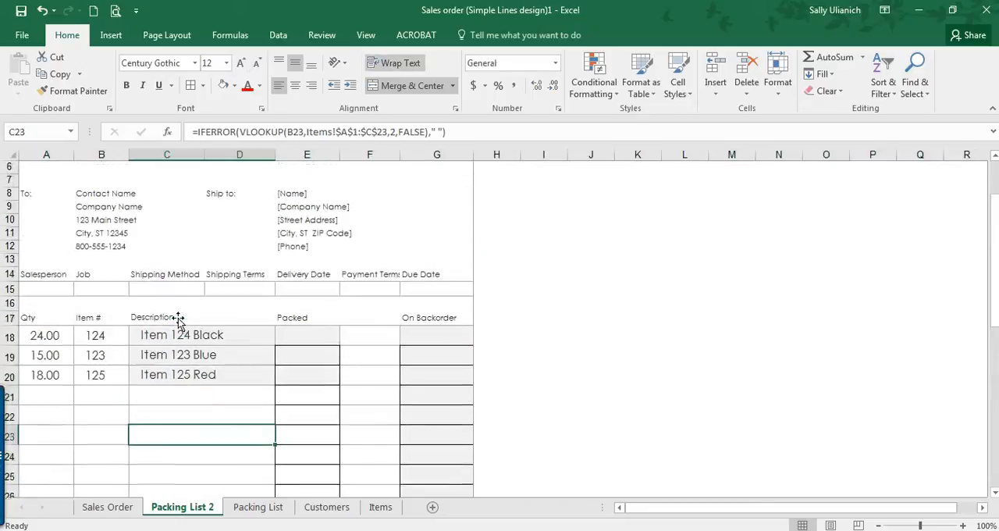
scroll(206, 372, "up", 2)
scroll(149, 414, "down", 2)
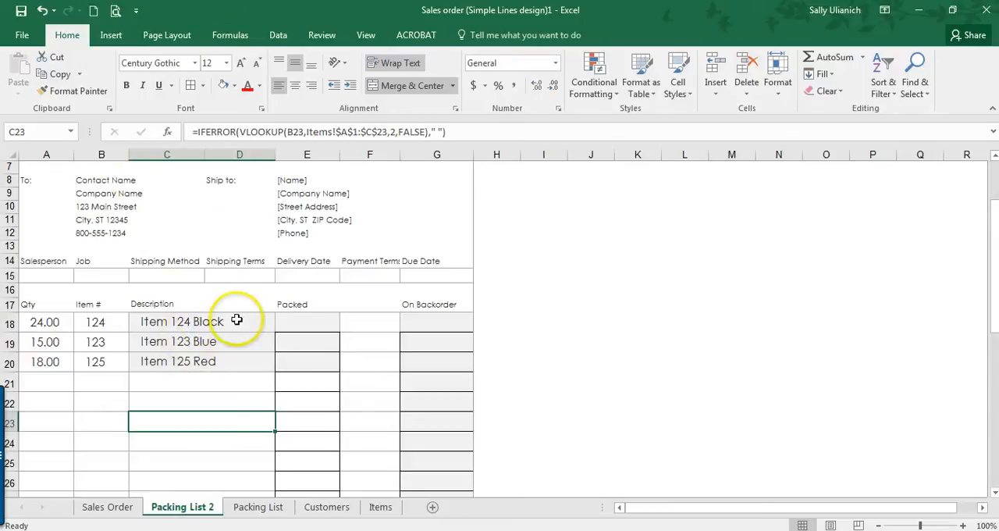
scroll(237, 320, "down", 4)
scroll(236, 319, "up", 6)
scroll(139, 345, "down", 2)
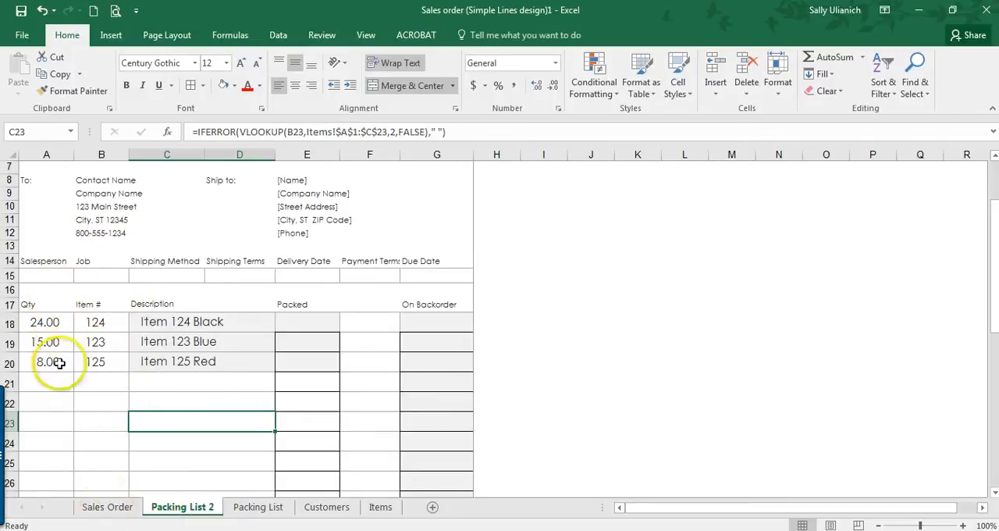
left_click(129, 513)
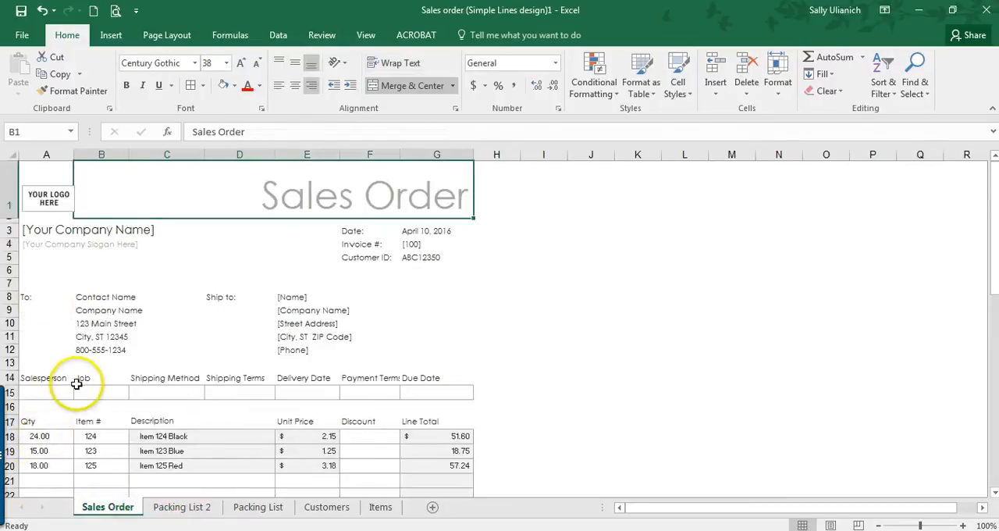
scroll(76, 384, "down", 1)
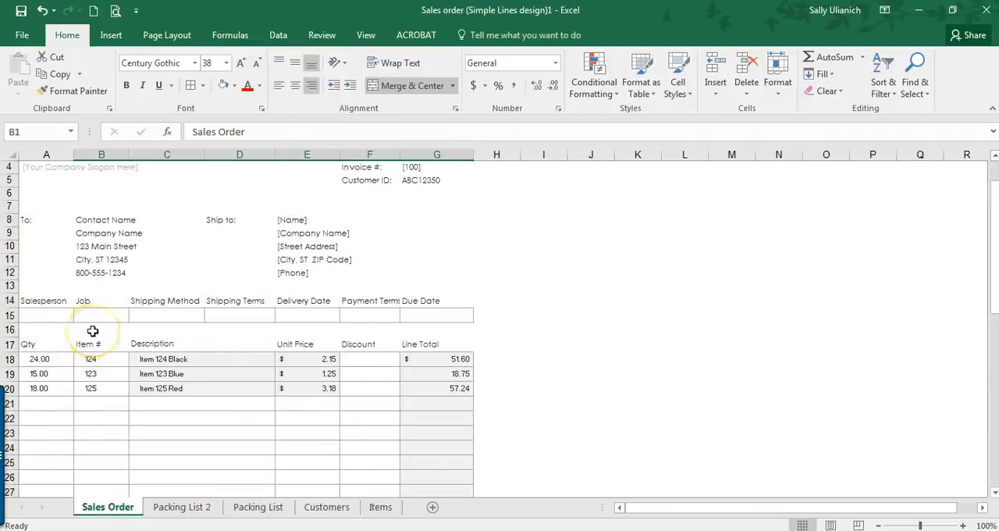
scroll(83, 301, "down", 1)
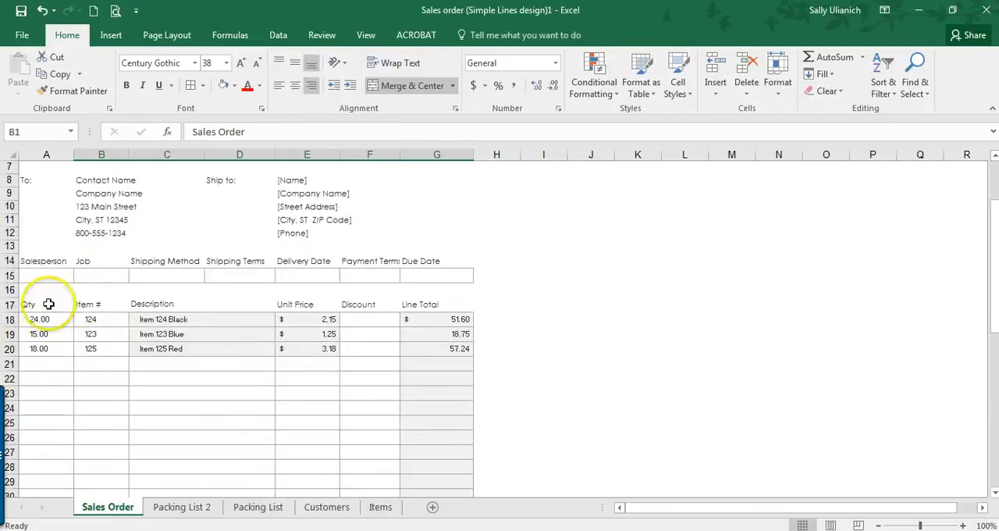
scroll(61, 320, "down", 1)
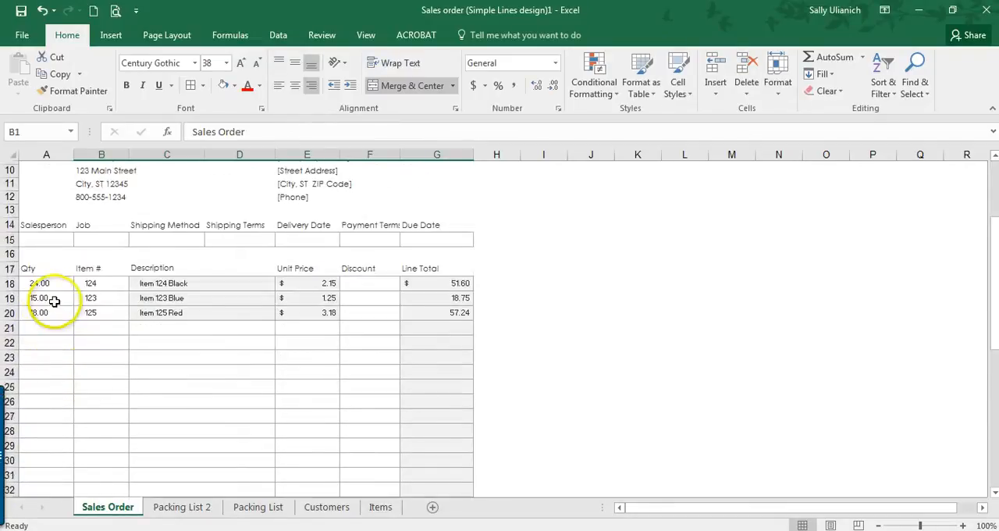
left_click(176, 506)
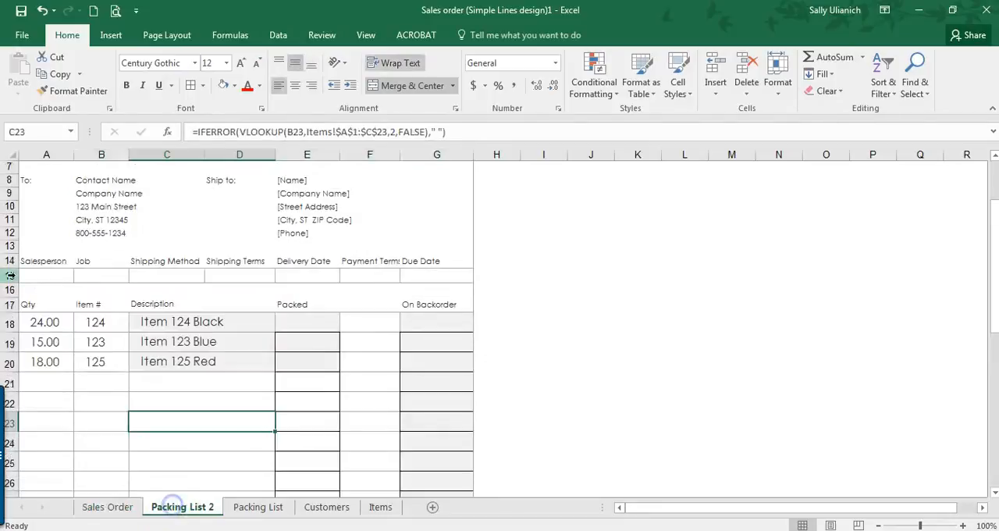
left_click(32, 322)
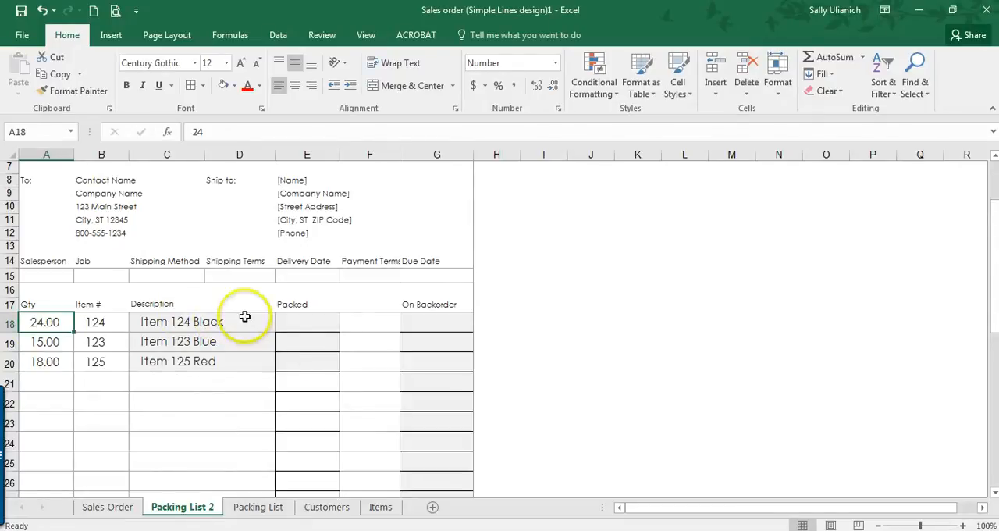
Step: Replace the sheet title in B1 of Packing List 2 with Packing List
scroll(218, 235, "up", 2)
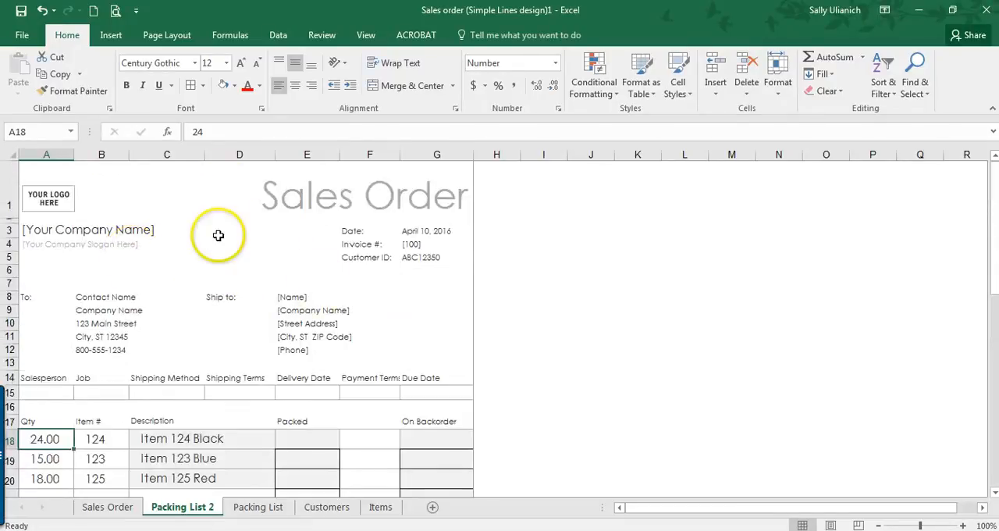
left_click(299, 198)
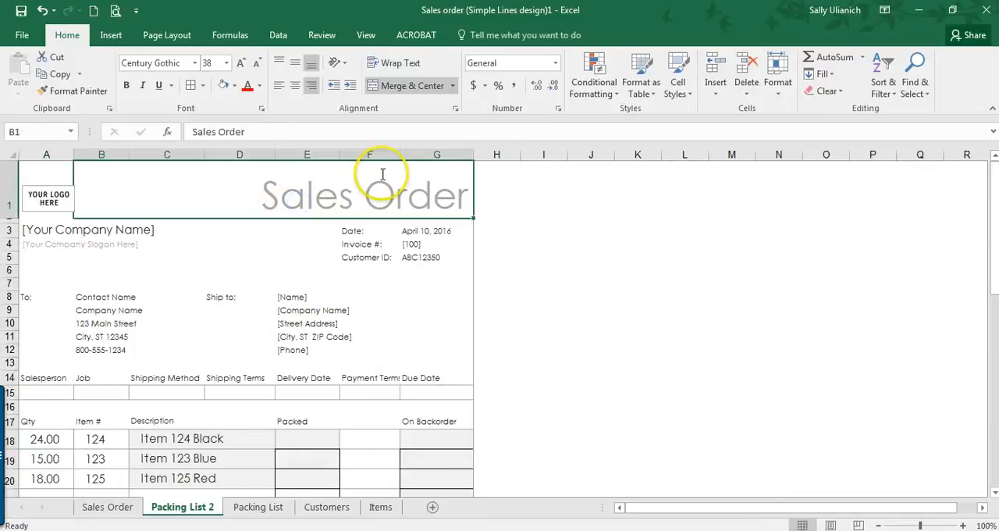
type("PAck")
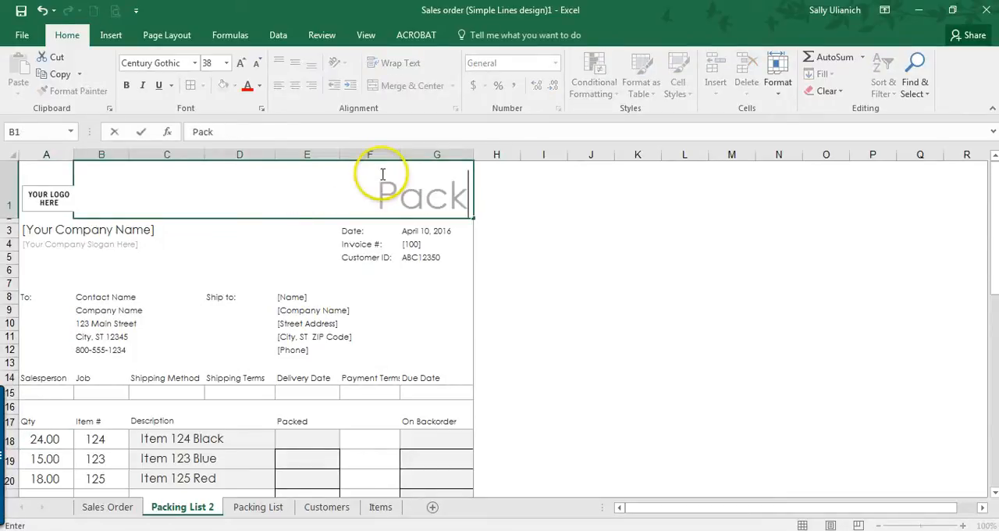
type("ing List")
key("Return")
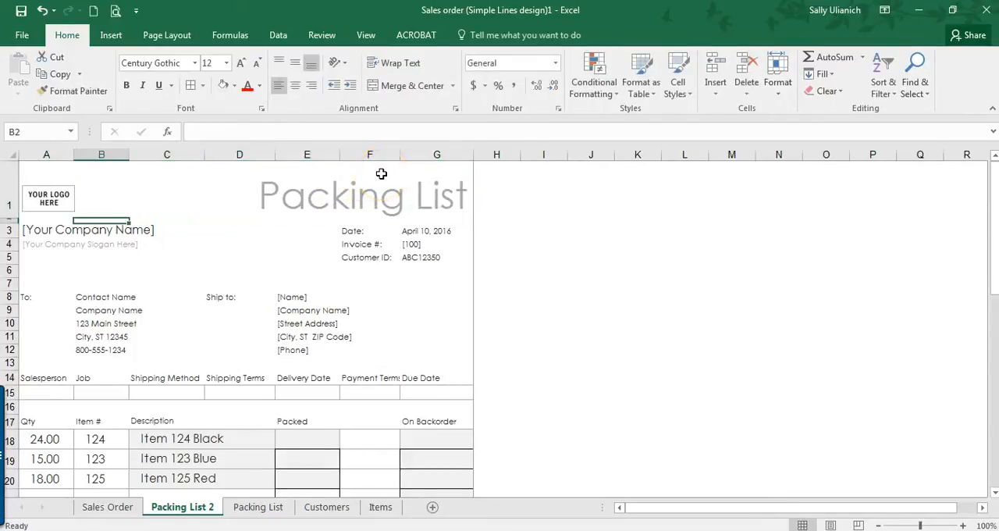
Step: Clear the sample quantities, item numbers and descriptions from A18:D20 on Packing List 2, leaving A18 selected
scroll(430, 196, "down", 1)
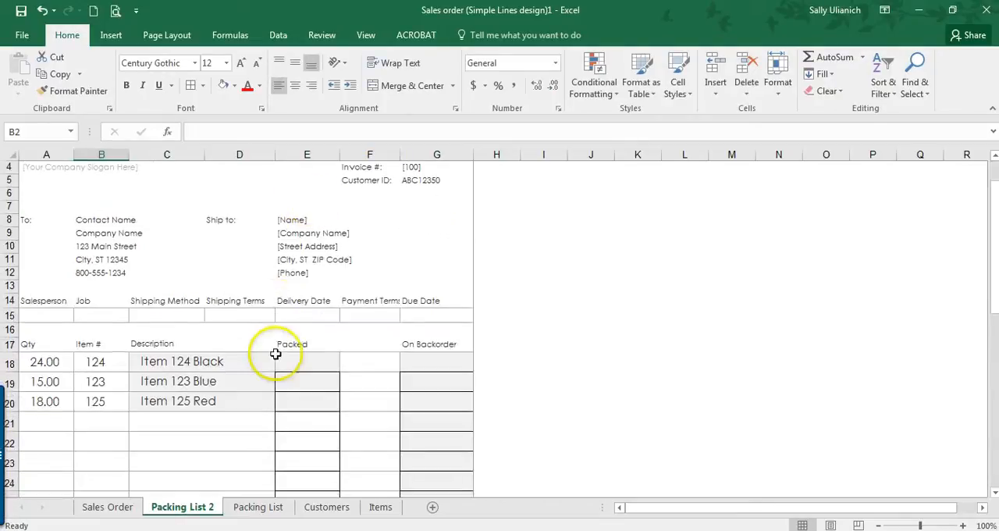
left_click(35, 361)
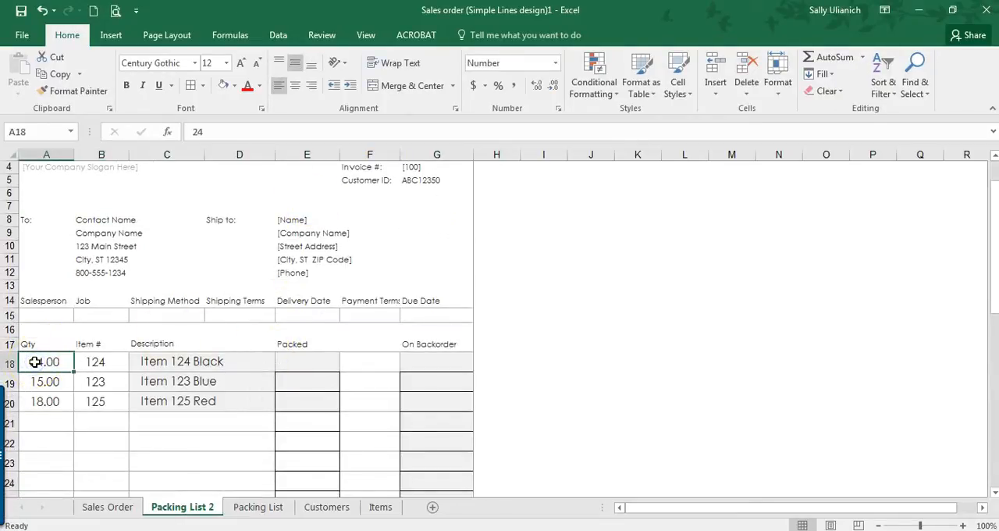
left_click(218, 399, "shift")
key("Delete")
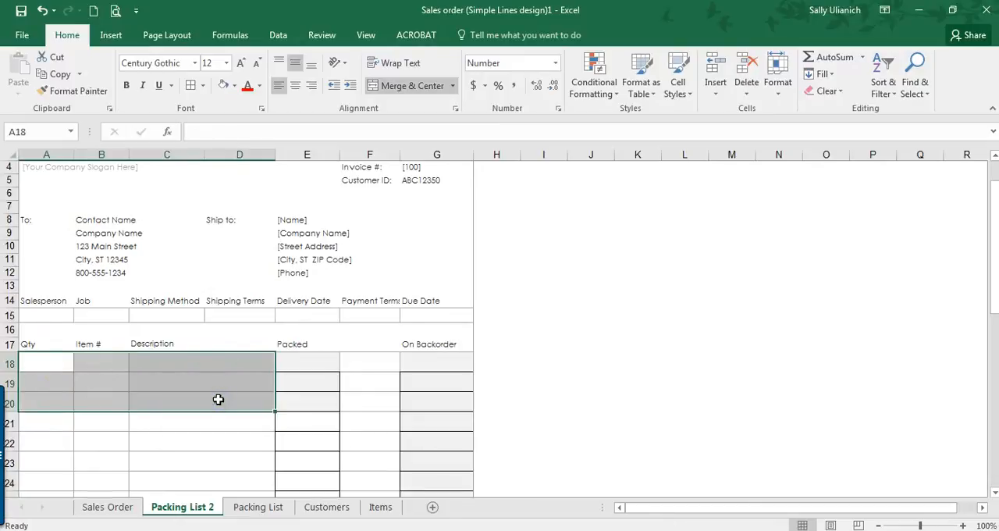
left_click_drag(60, 363, 230, 392)
scroll(229, 390, "up", 8)
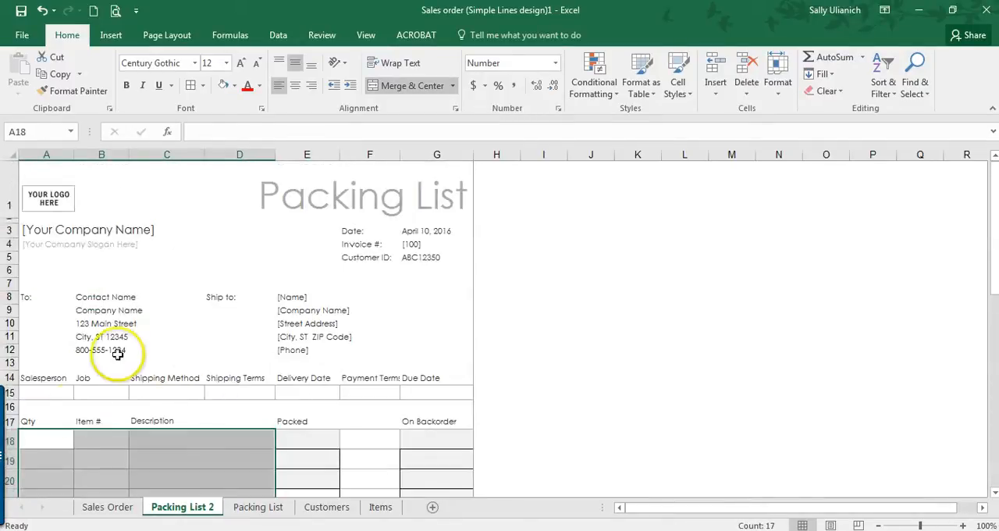
left_click(62, 446)
scroll(79, 379, "down", 2)
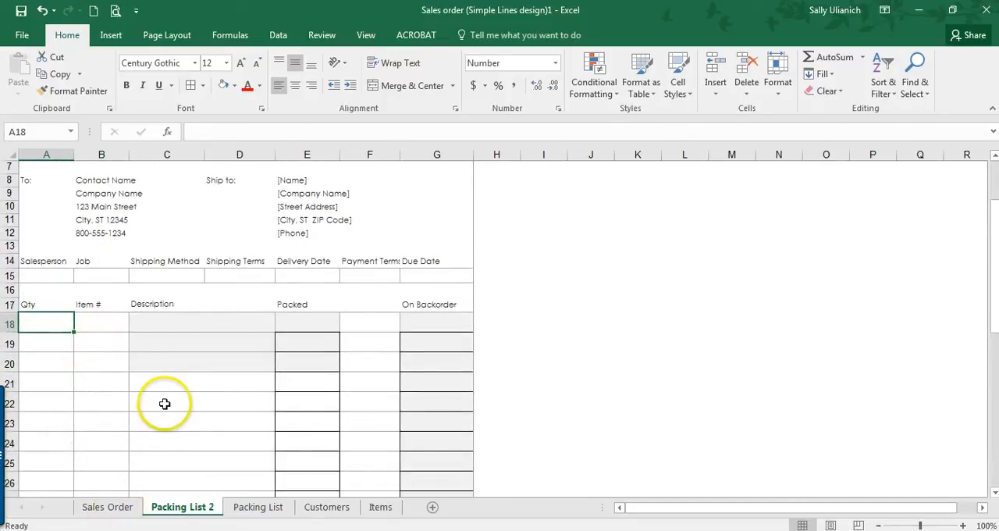
Step: Link the first line's Qty and Item # in A18 and B18 to the same cells on the Sales Order sheet
type("=")
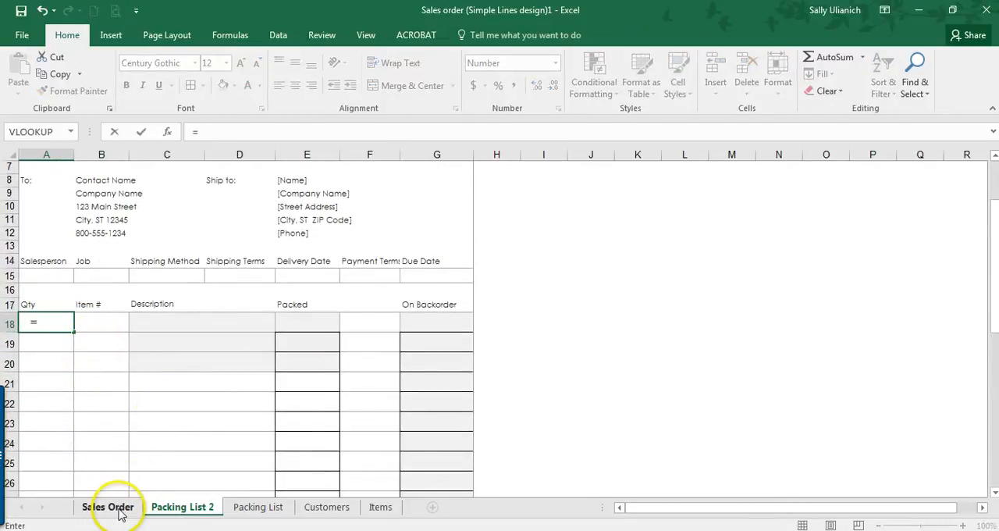
left_click(110, 507)
left_click(48, 280)
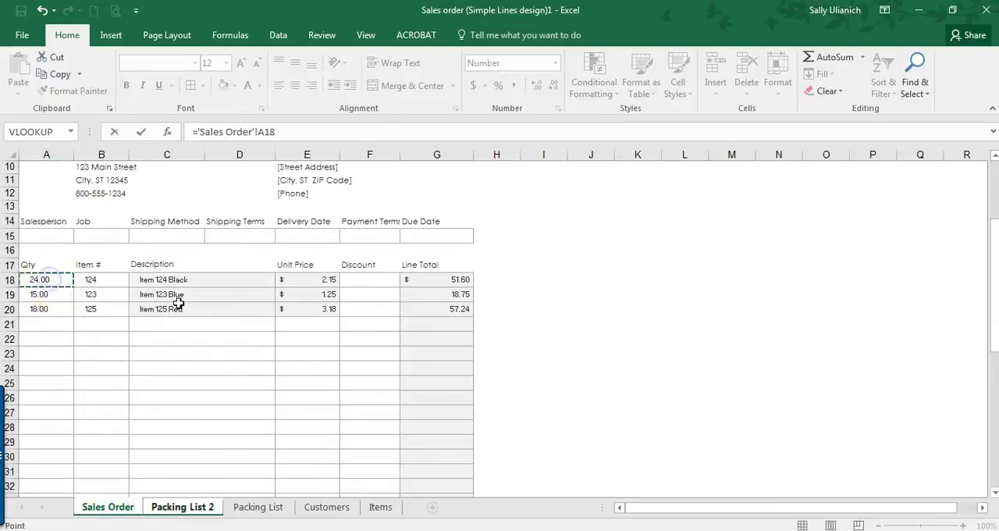
key("Return")
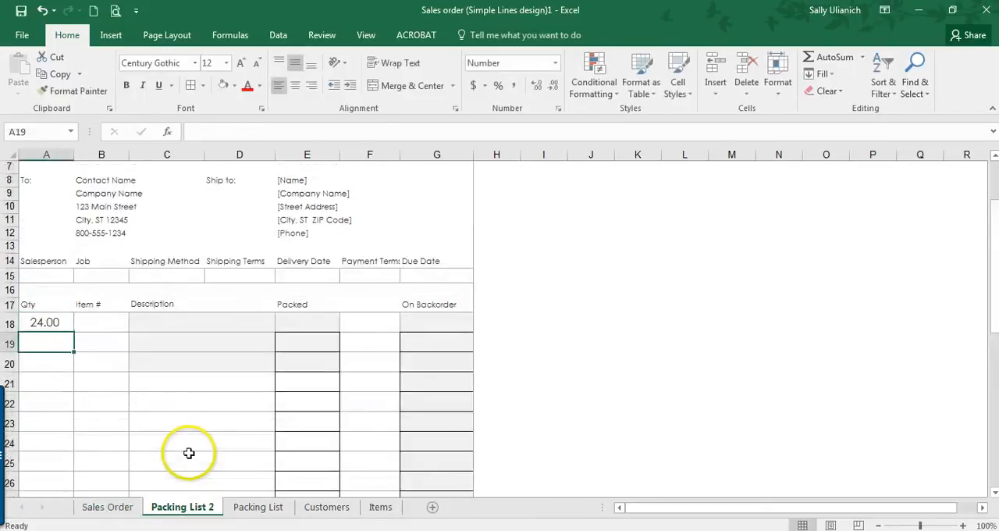
left_click(112, 321)
type("=")
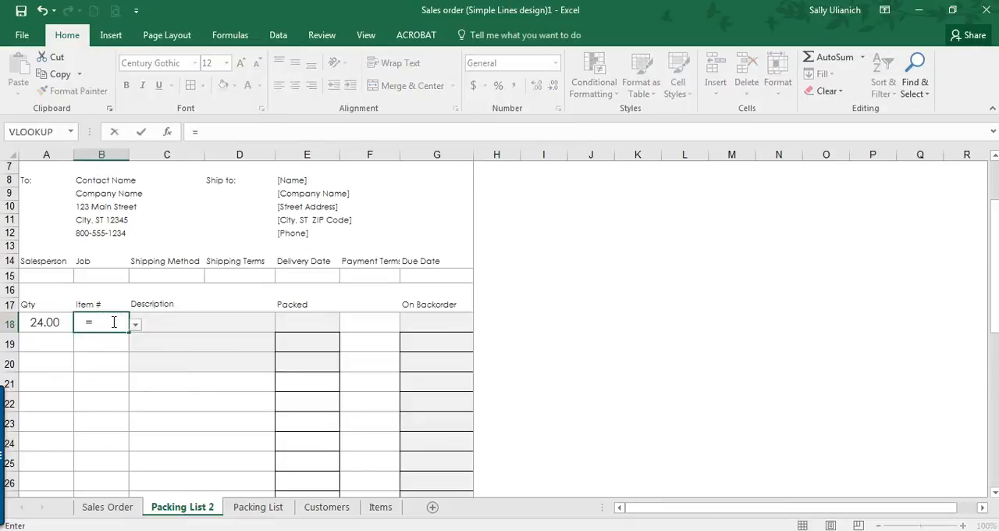
left_click(120, 512)
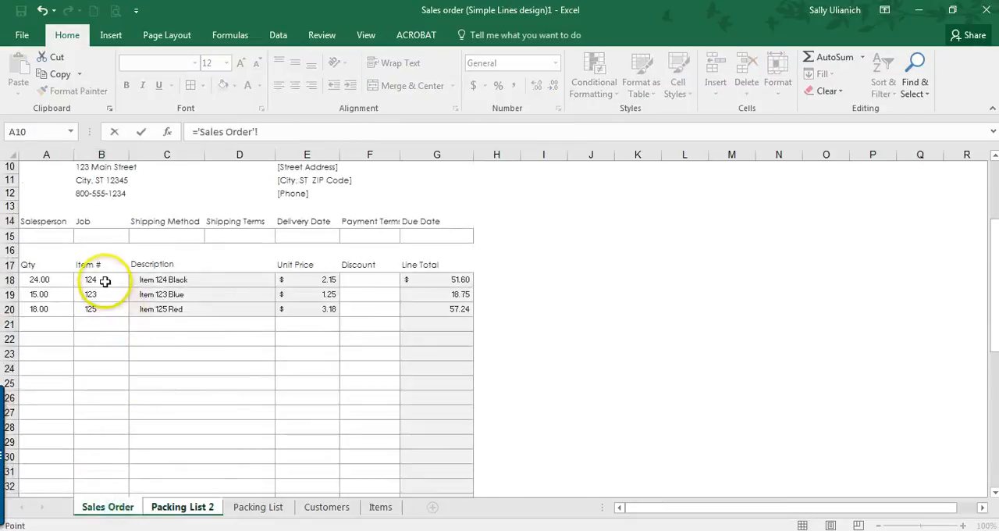
key("Return")
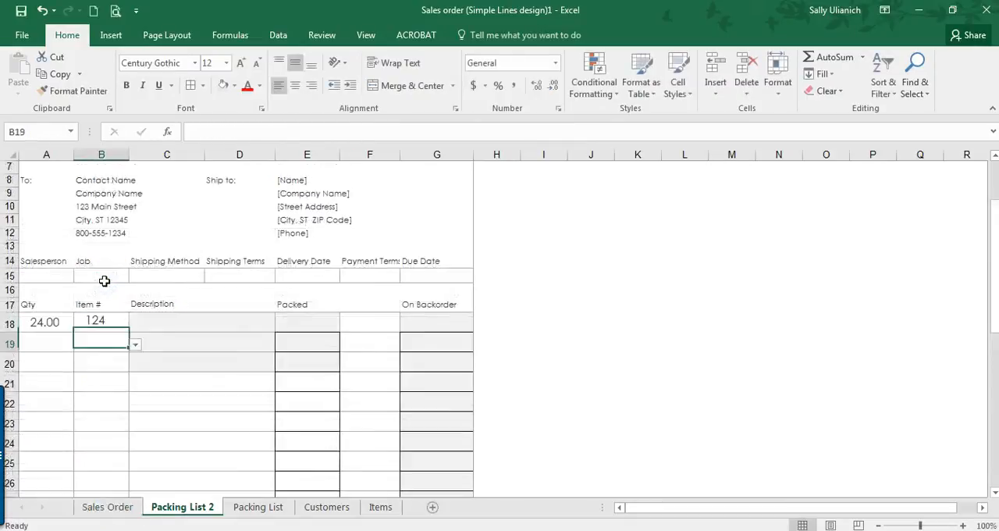
Step: Link the first line's description in C18 to the description in row 18 of the Sales Order sheet
left_click(182, 325)
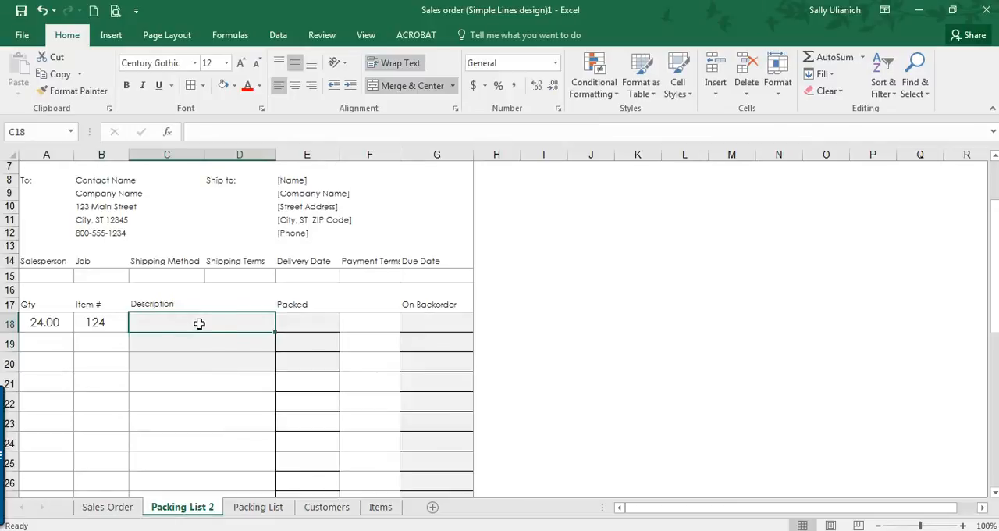
type("=")
left_click(113, 506)
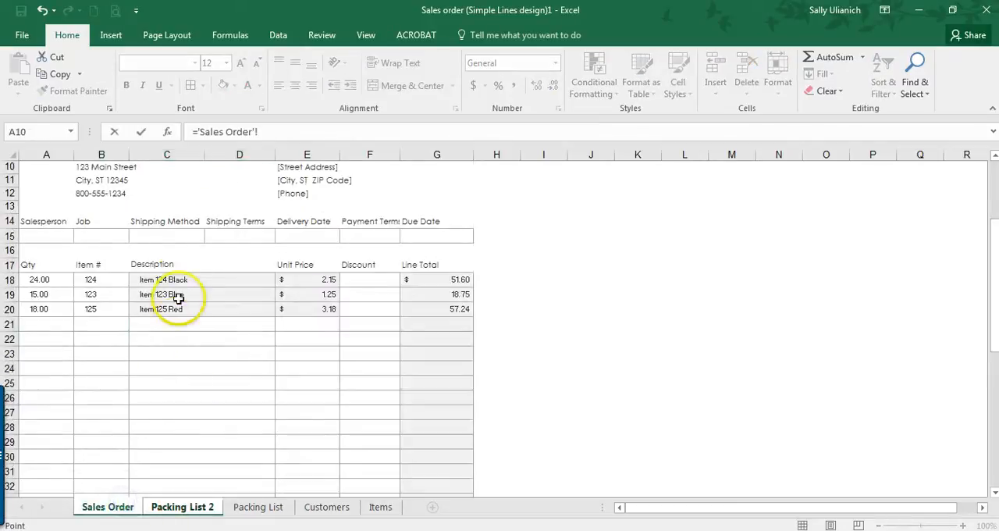
left_click(177, 276)
key("Return")
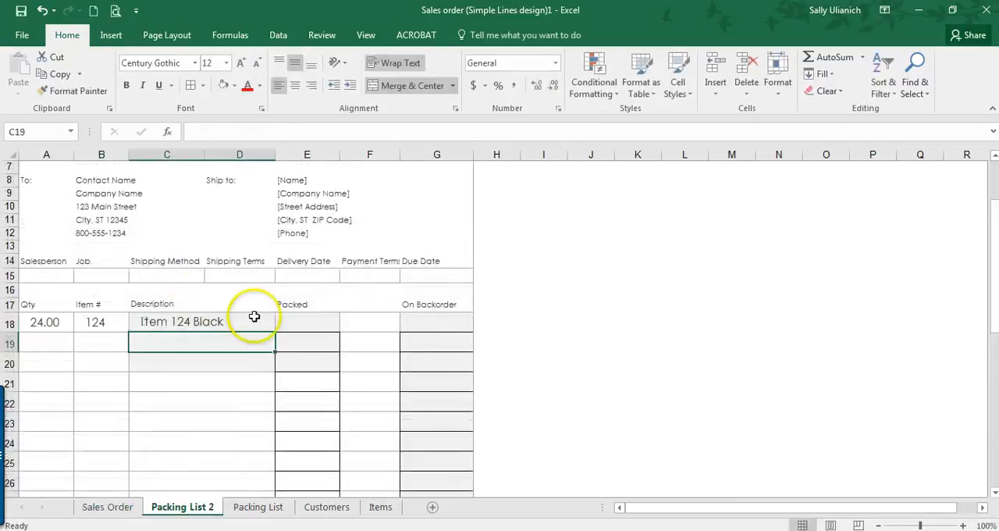
Step: Try to fill the linked formulas in A18:D18 down through row 37
scroll(200, 295, "down", 1)
left_click_drag(42, 283, 276, 379)
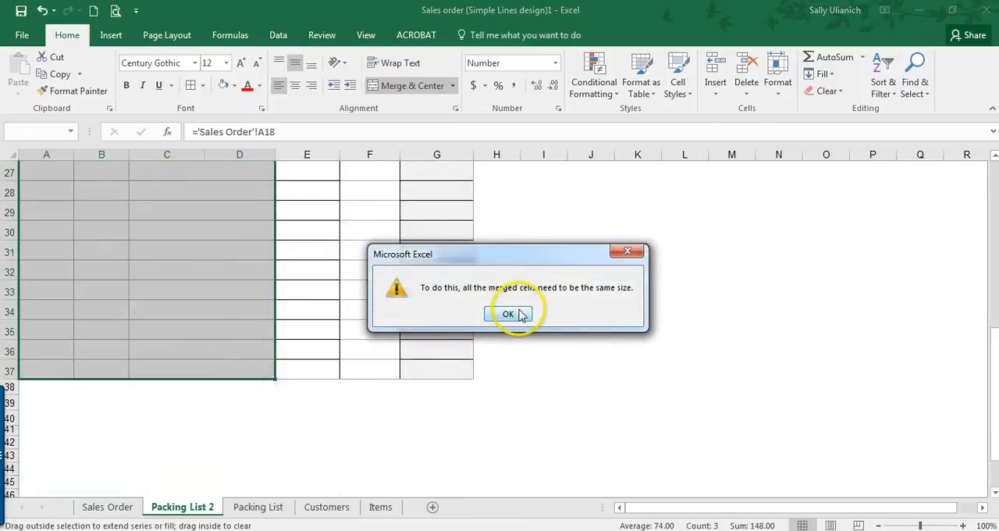
left_click(515, 313)
Step: Unmerge the description cells across columns C and D in order-line rows 18 to 37
scroll(219, 235, "up", 4)
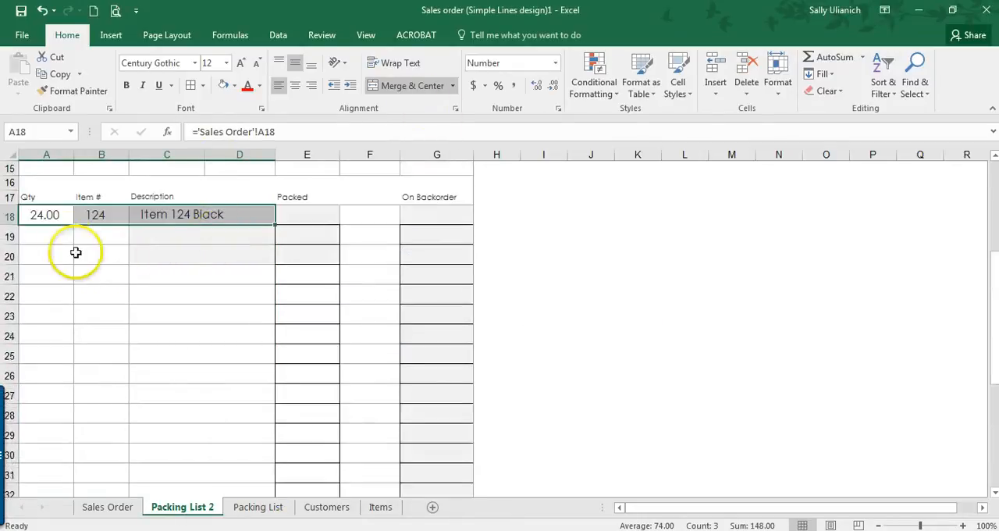
left_click_drag(69, 235, 219, 399)
left_click(416, 88)
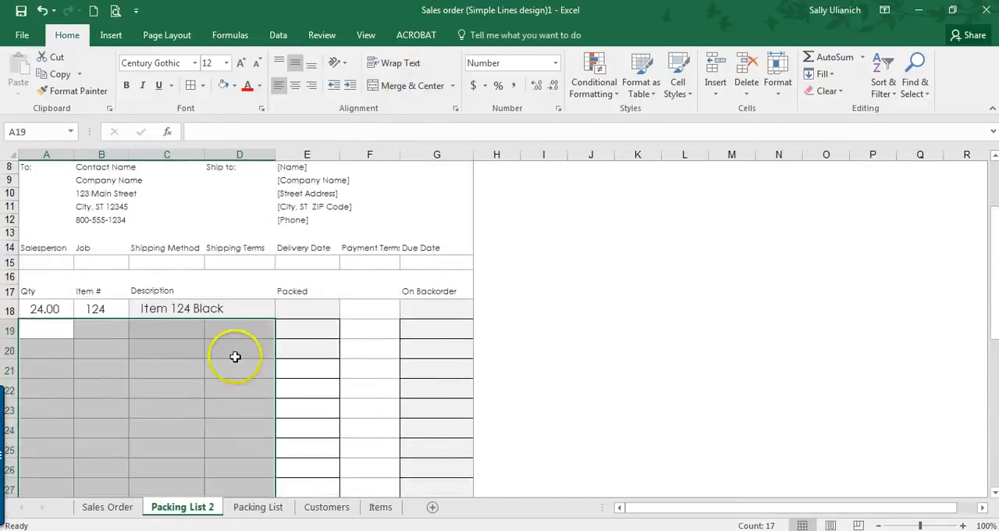
left_click(234, 348)
left_click_drag(31, 310, 212, 309)
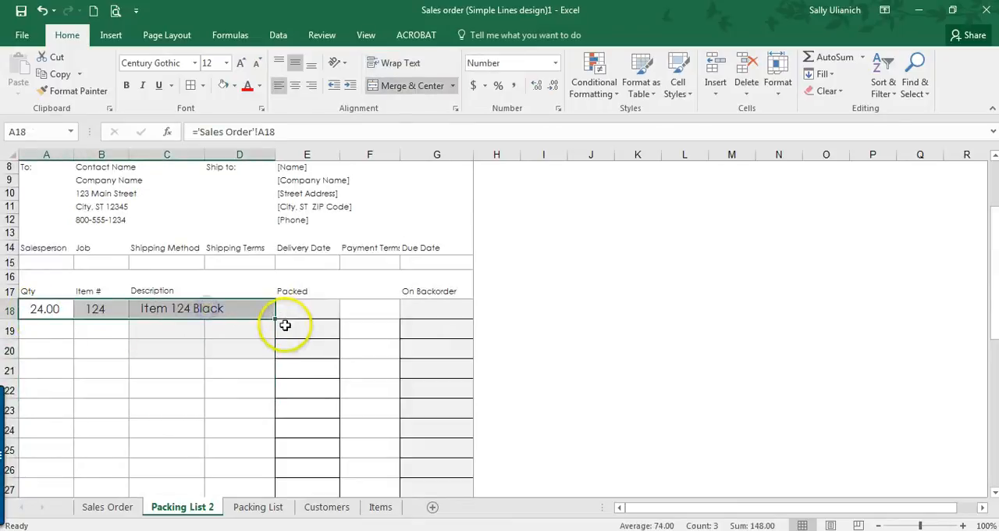
left_click(403, 80)
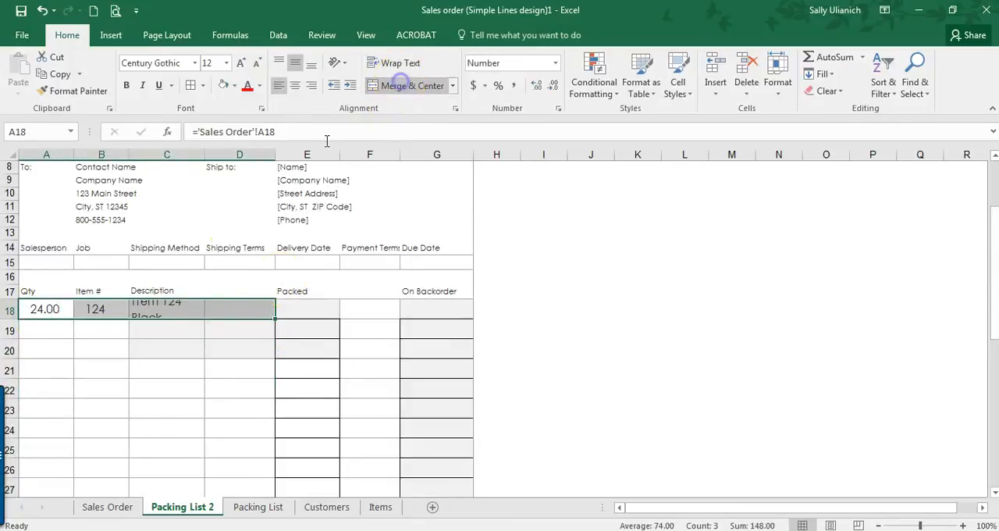
Step: Widen column C so the item description in C18 fits on one line
left_click(190, 314)
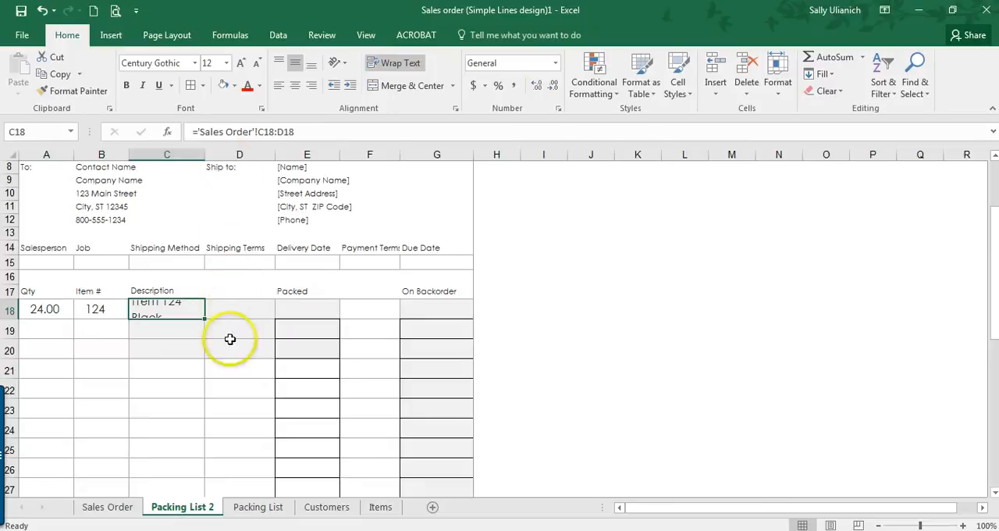
scroll(232, 309, "down", 1)
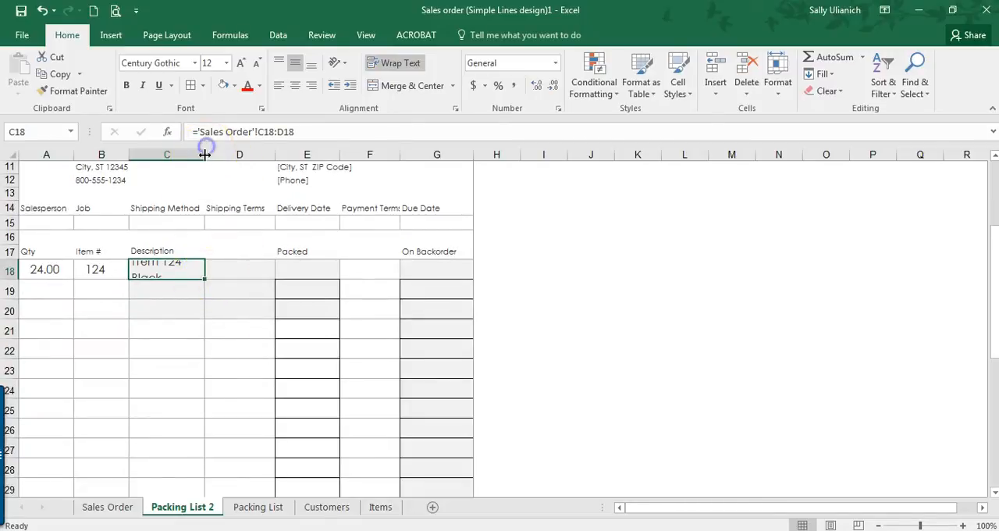
left_click_drag(205, 154, 220, 155)
Step: Fill the Qty, Item # and Description formulas from A18:C18 down through row 37
left_click_drag(28, 272, 227, 382)
scroll(192, 263, "down", 1)
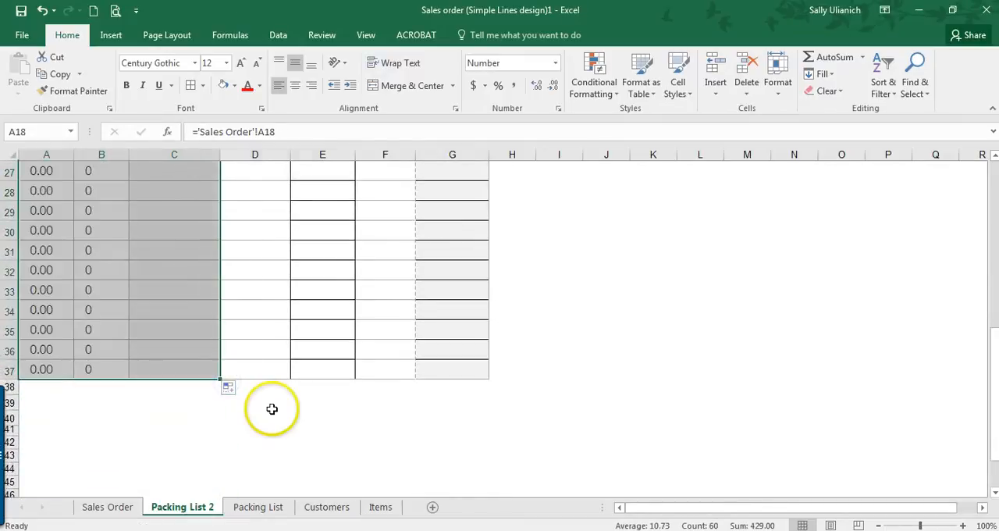
left_click(272, 409)
scroll(232, 390, "up", 4)
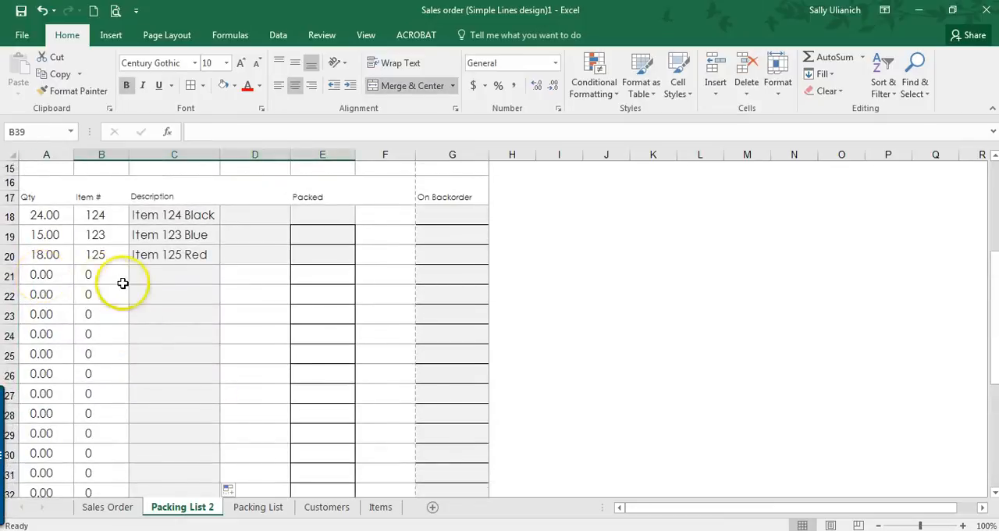
scroll(123, 283, "up", 1)
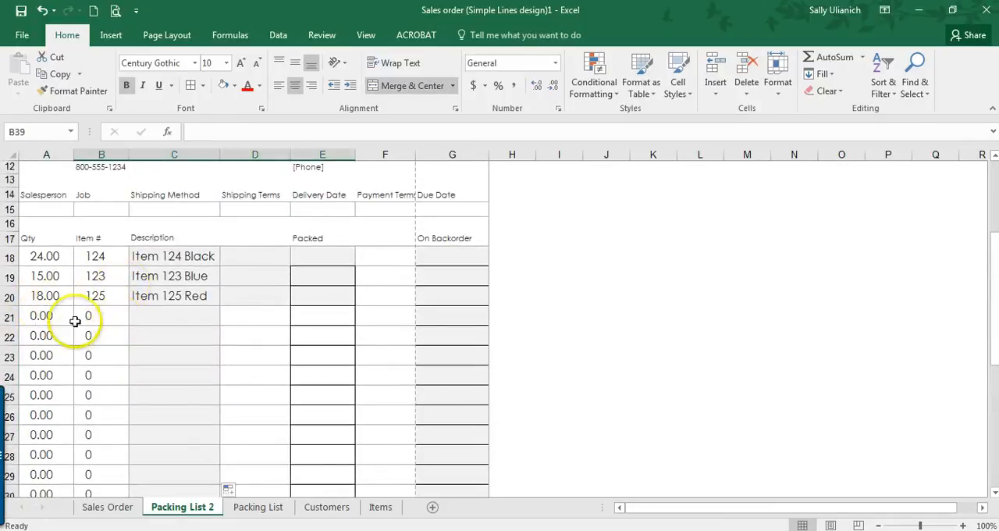
scroll(191, 320, "up", 1)
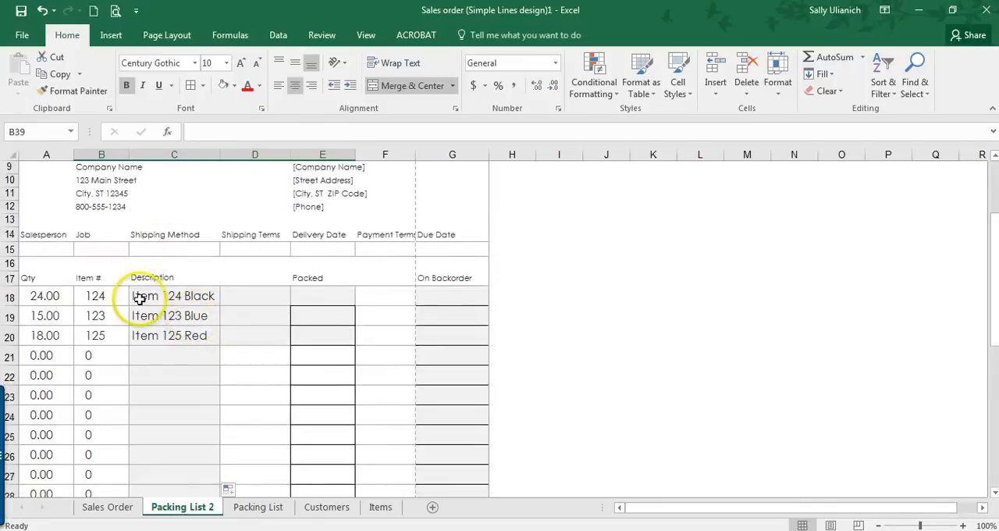
Step: In the advanced options for the Packing List 2 worksheet, turn off showing a zero in cells that have zero value
left_click(28, 36)
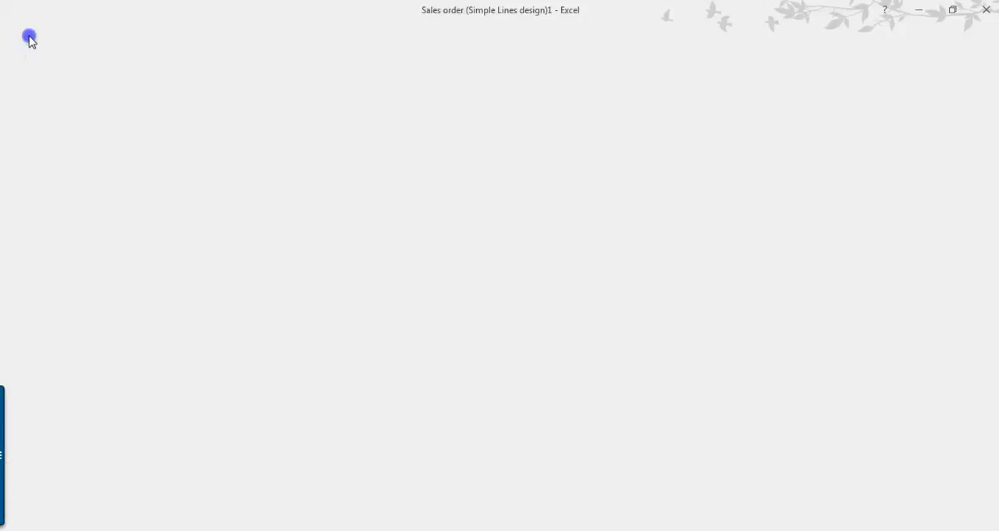
left_click(63, 460)
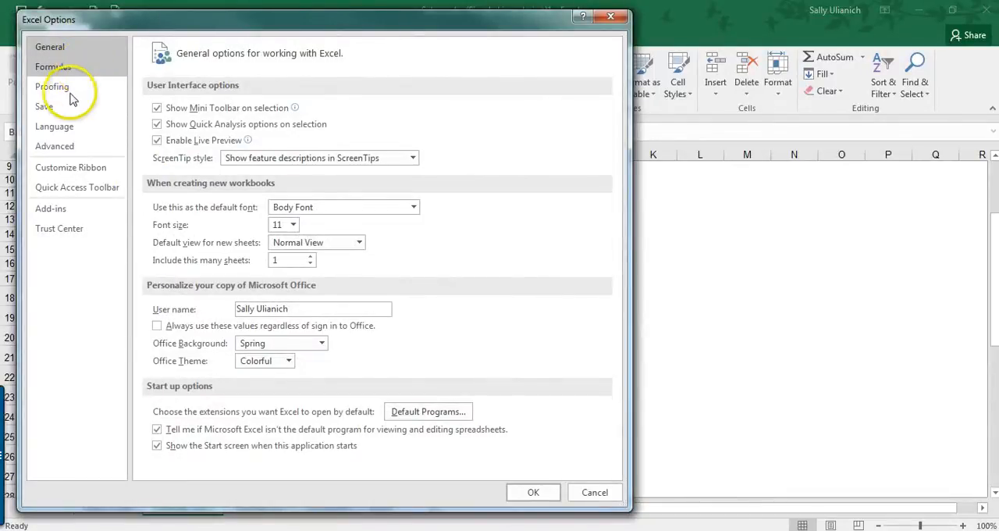
left_click(65, 68)
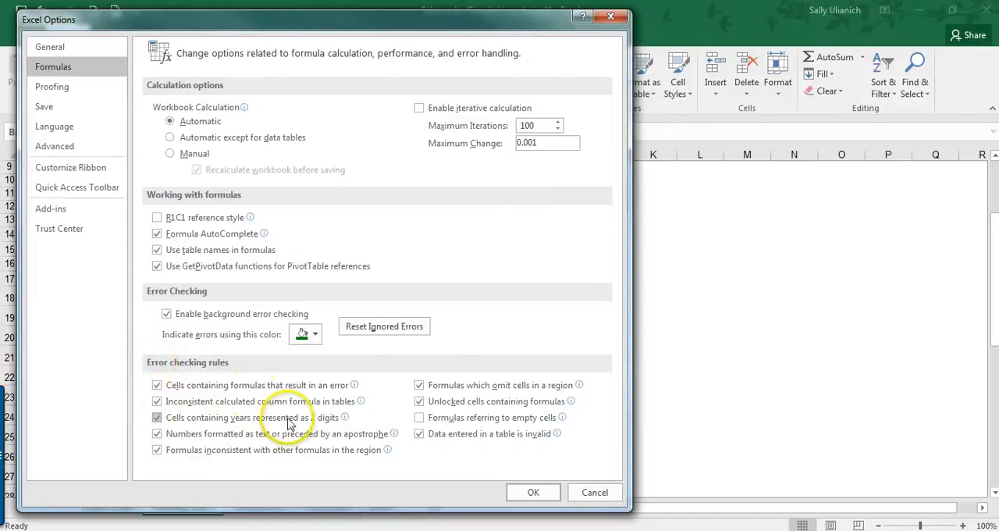
left_click(69, 85)
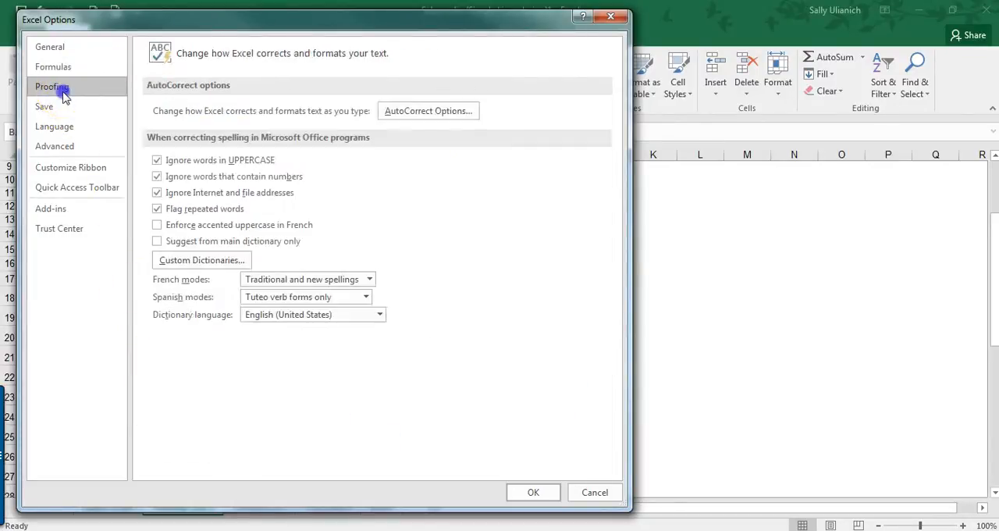
left_click(61, 151)
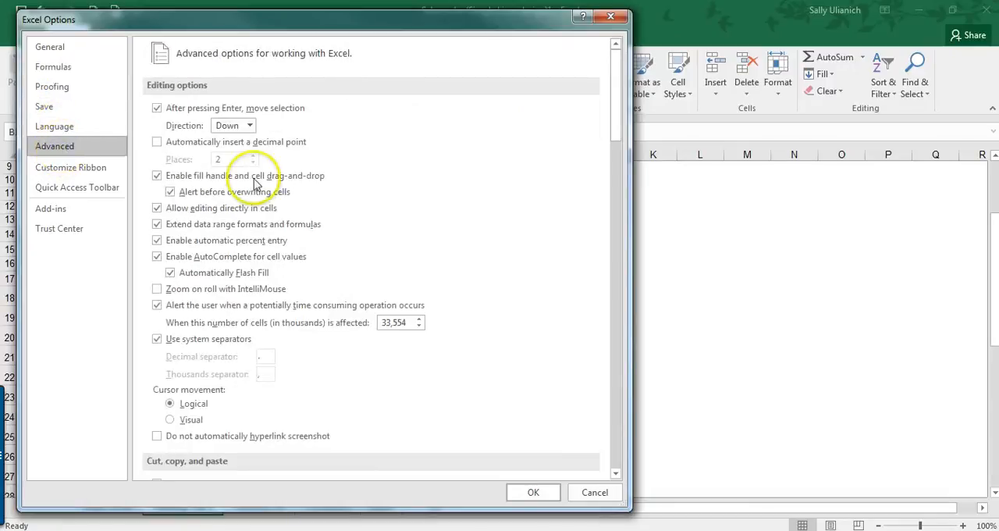
scroll(508, 263, "down", 3)
scroll(508, 264, "down", 8)
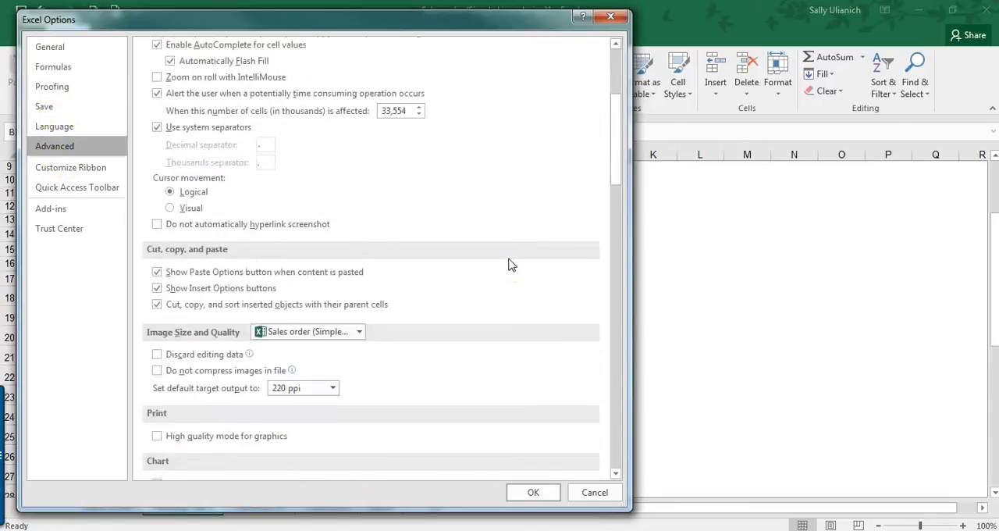
scroll(508, 265, "down", 3)
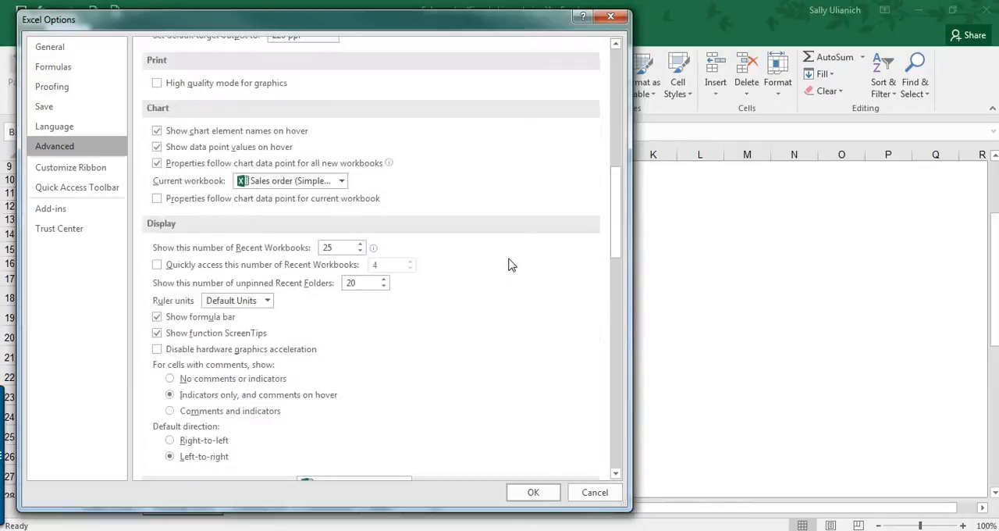
scroll(509, 265, "down", 5)
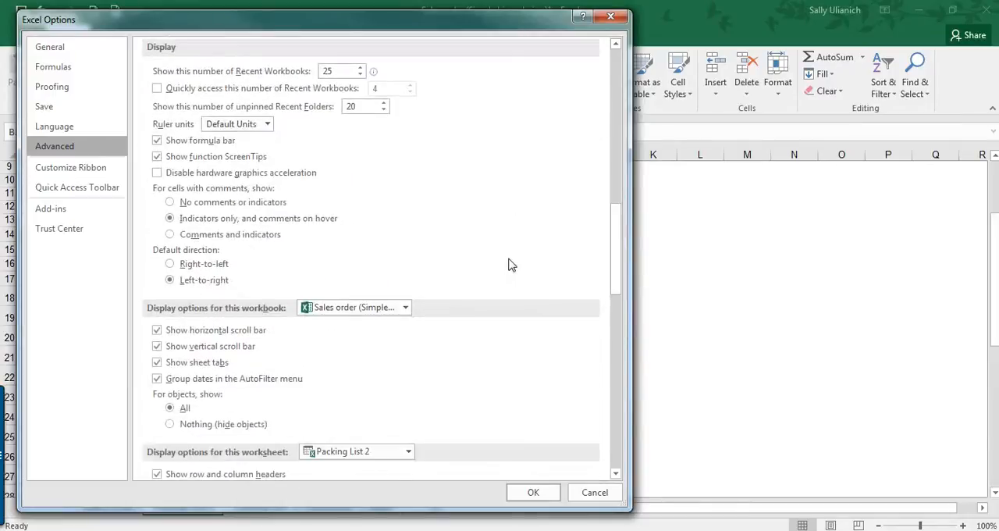
scroll(508, 264, "down", 5)
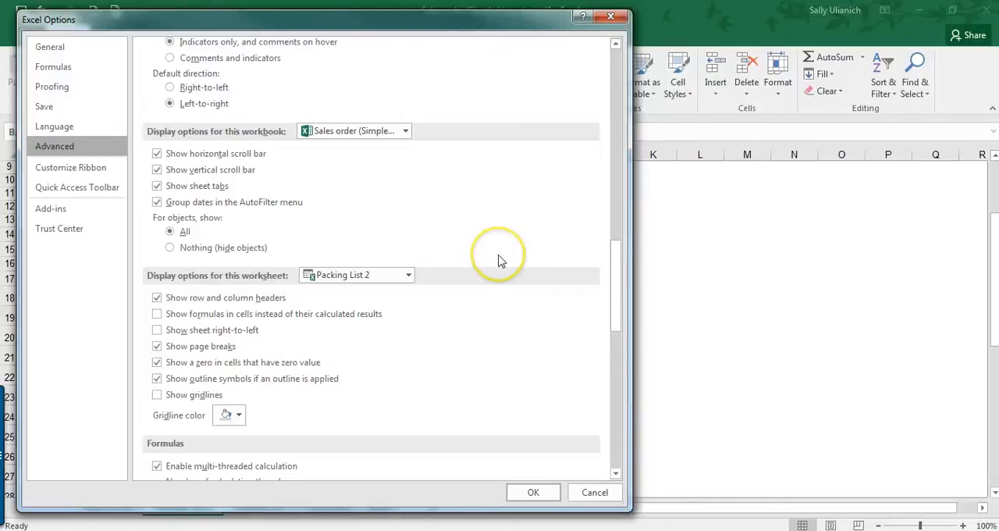
scroll(500, 261, "down", 3)
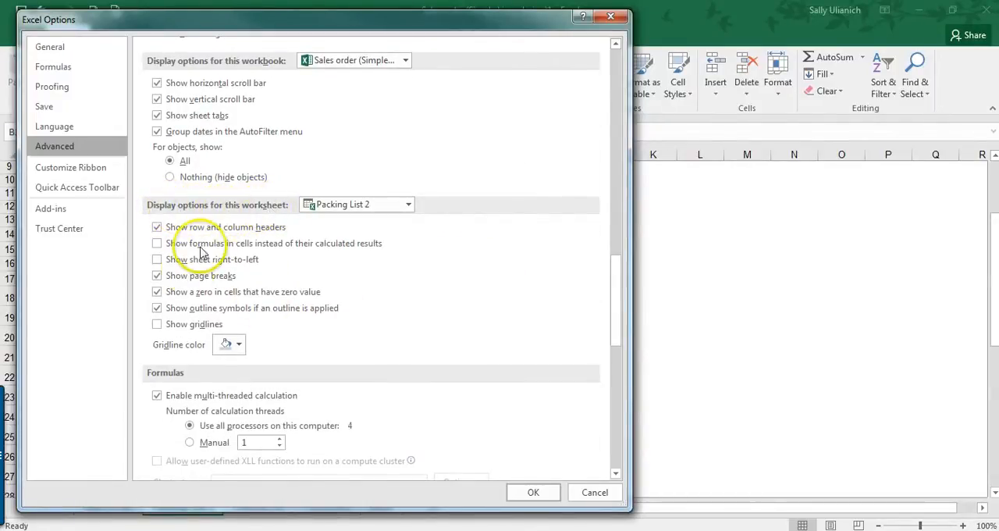
left_click(157, 307)
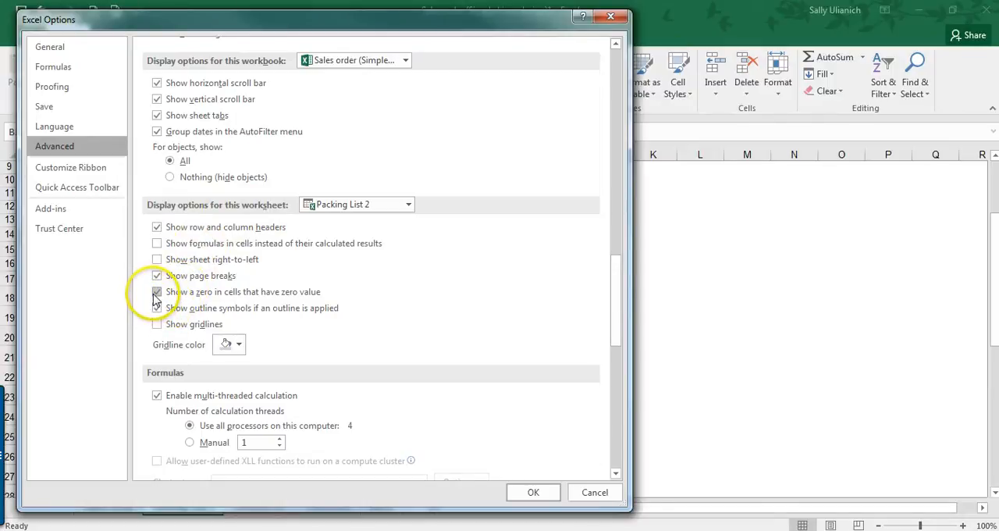
left_click(156, 292)
left_click(533, 492)
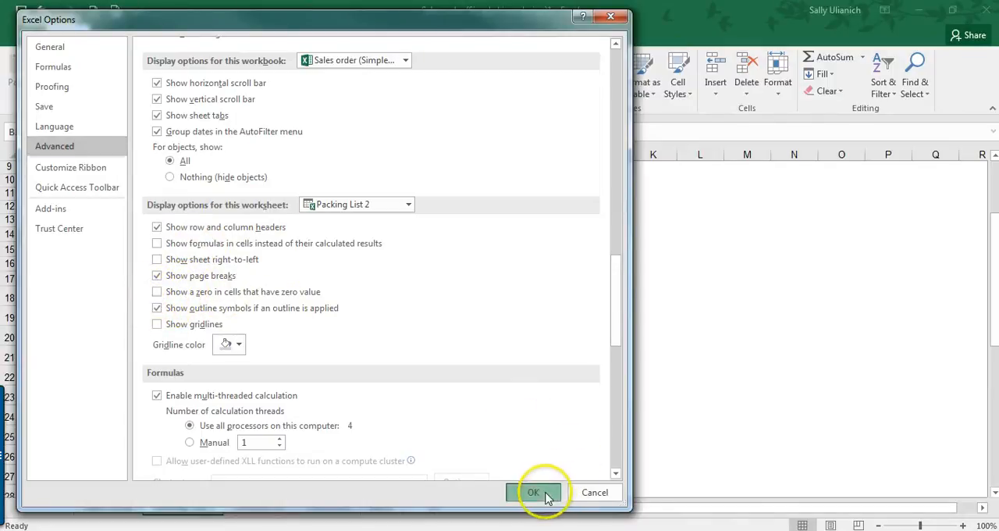
Step: Narrow column F on Packing List 2 to pull column G back toward the printed page width
left_click(112, 331)
scroll(310, 271, "down", 2)
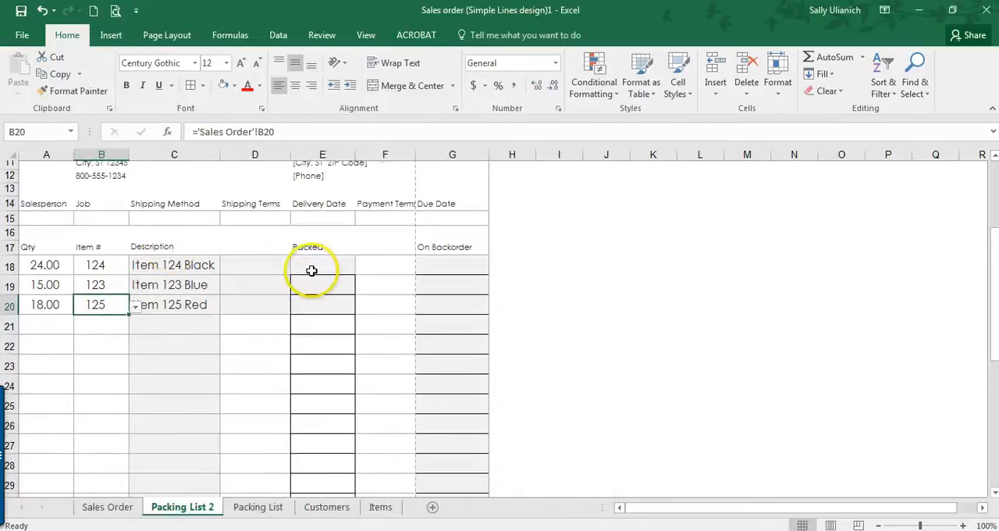
scroll(398, 262, "up", 4)
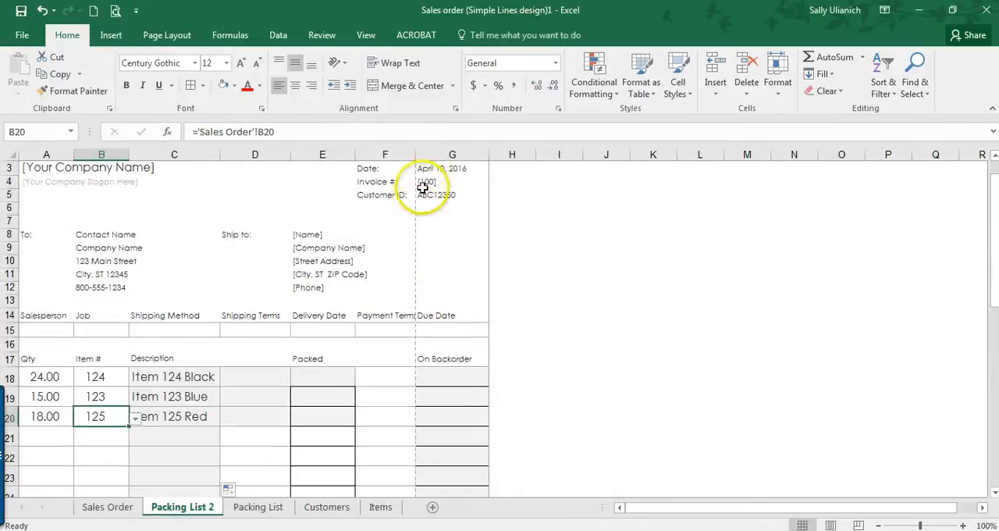
left_click_drag(414, 155, 396, 154)
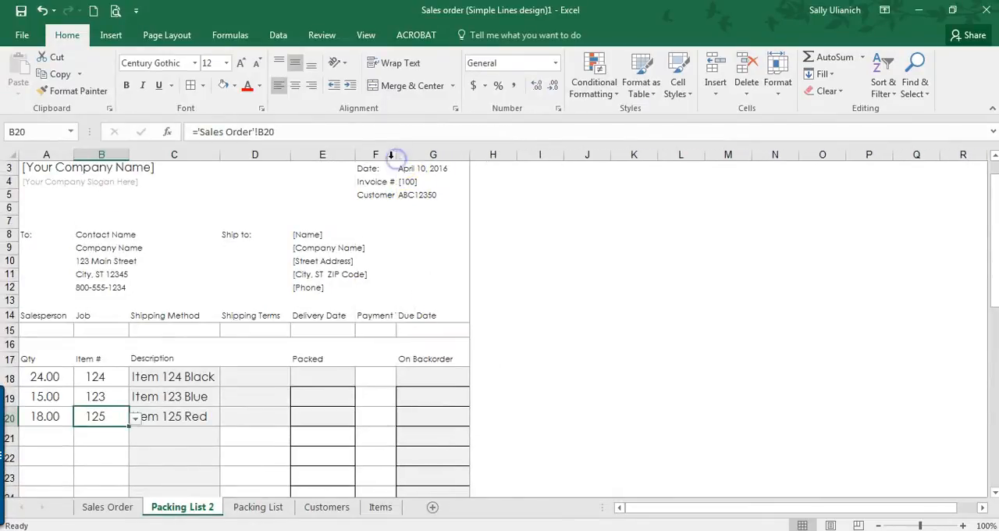
Step: Compare the Qty, Item # and Description lines on Packing List 2 with the order lines on the Sales Order sheet
scroll(413, 252, "down", 2)
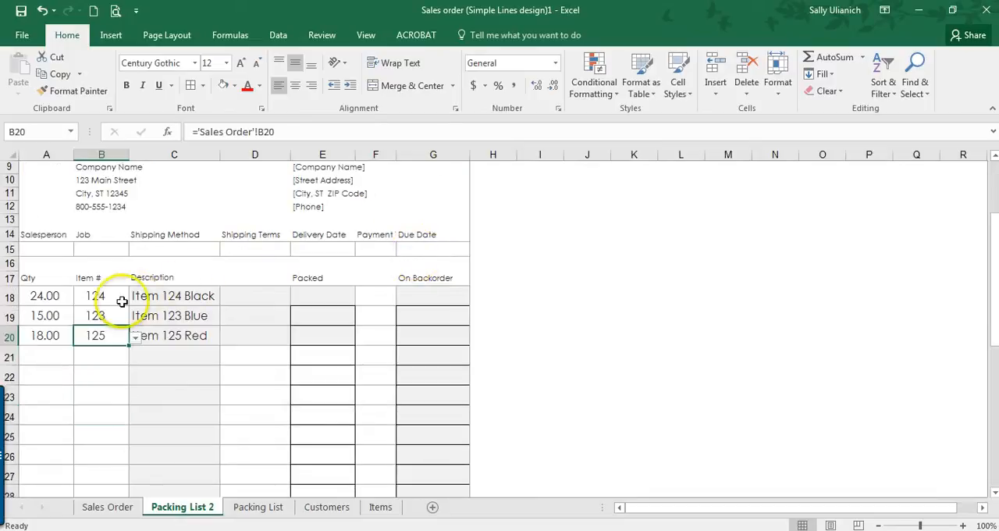
left_click(45, 300)
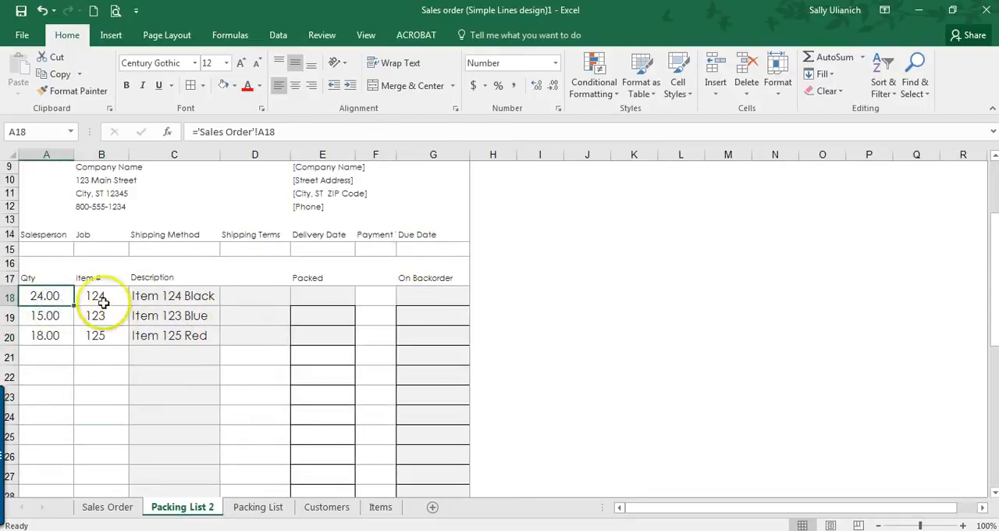
left_click(114, 509)
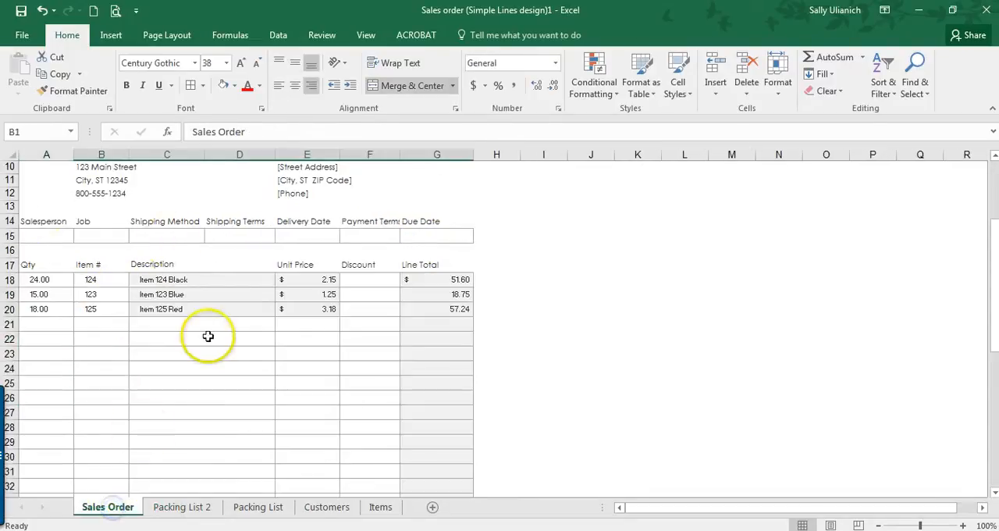
left_click(162, 508)
Step: Replace the lookup for the contact name in B8 of Packing List 2 with a link to B8 on the Sales Order sheet
scroll(110, 256, "up", 3)
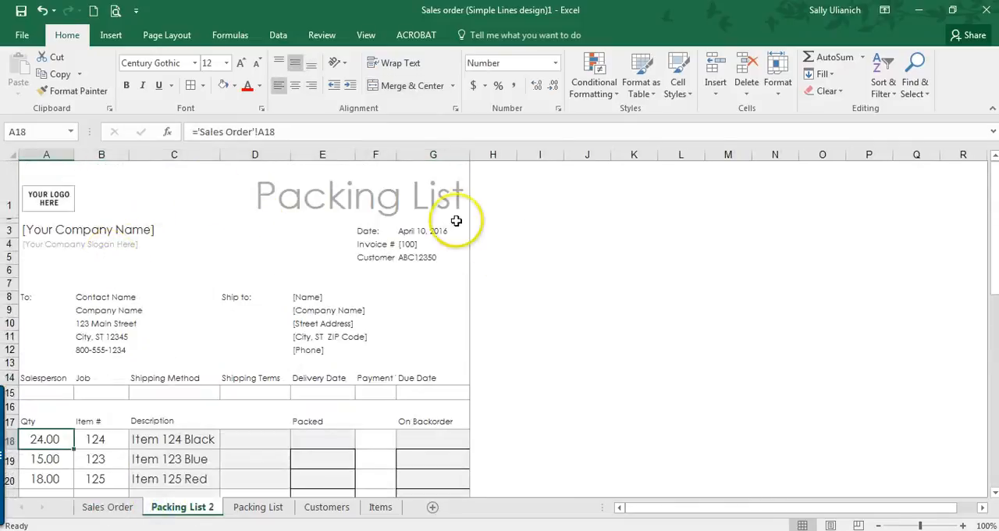
left_click(110, 298)
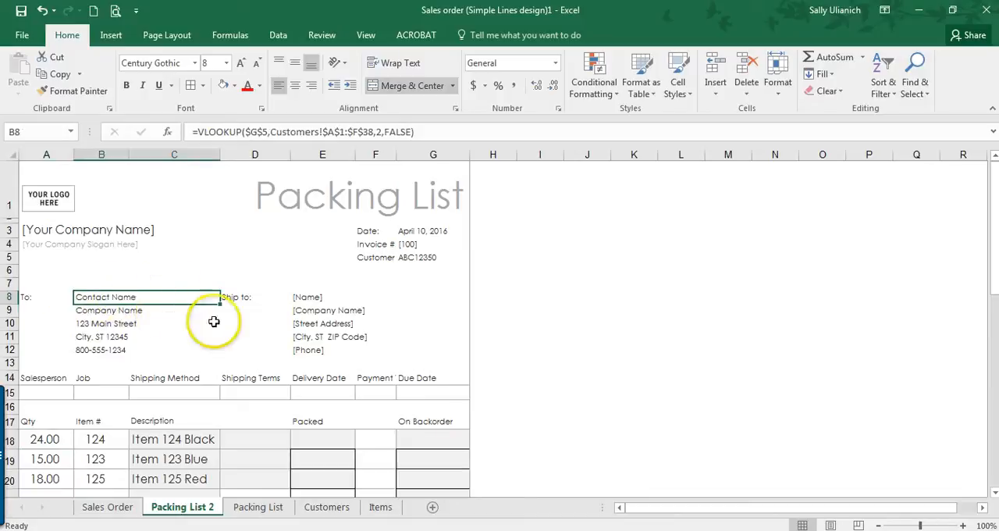
type("=")
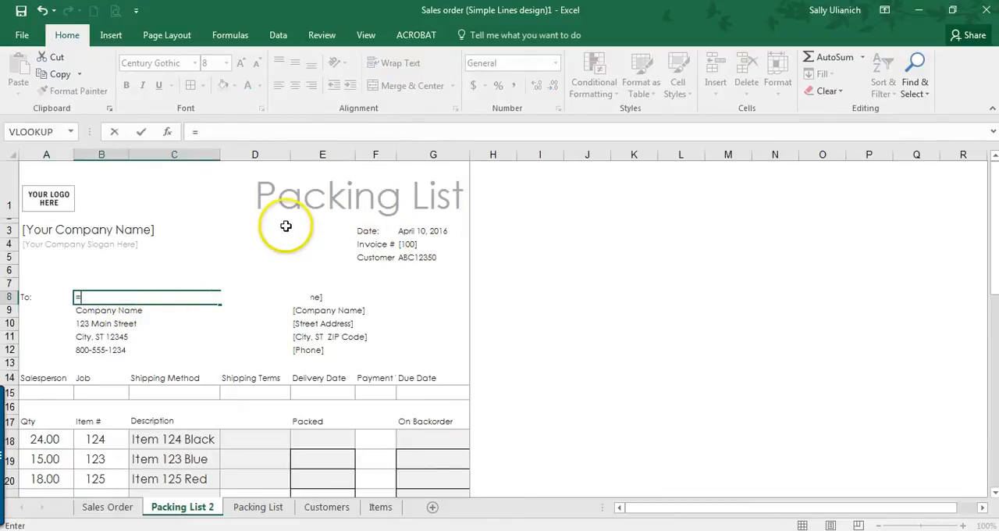
left_click(106, 507)
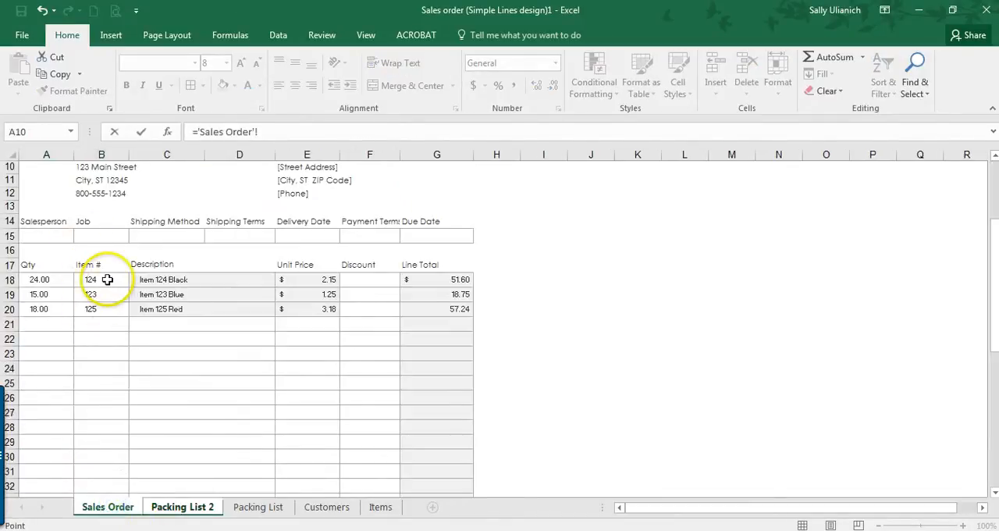
scroll(92, 273, "up", 2)
left_click(108, 221)
key("Return")
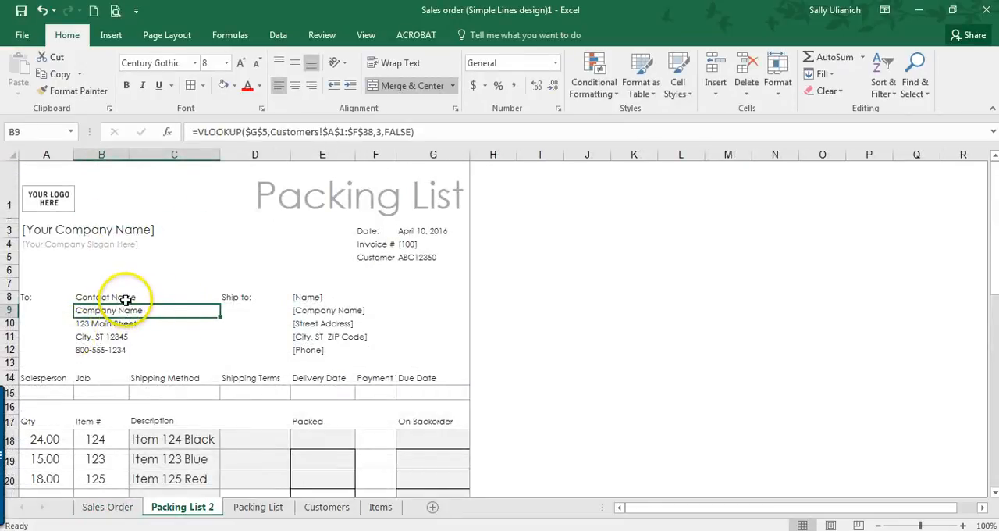
Step: Create a copy of the Sales Order sheet and place it between Packing List 2 and Packing List
scroll(195, 284, "down", 1)
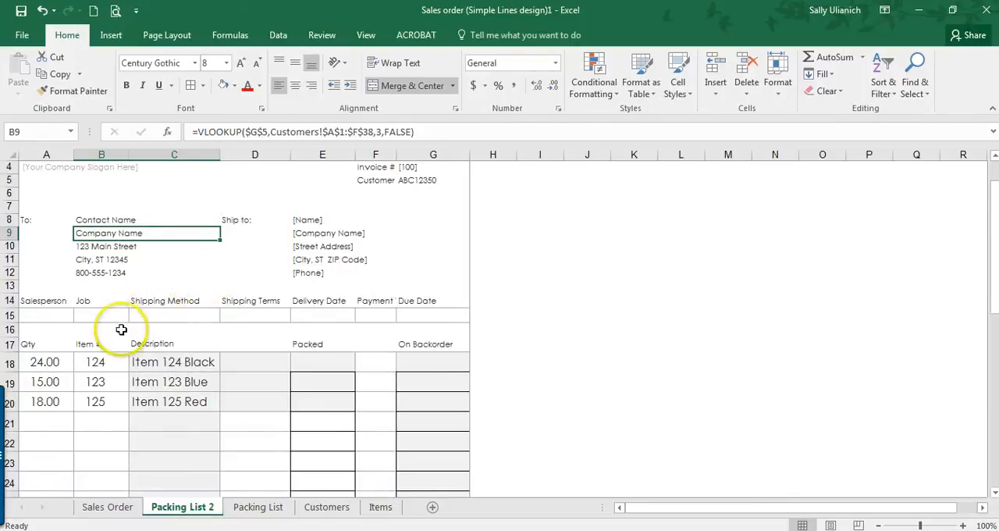
scroll(114, 316, "up", 1)
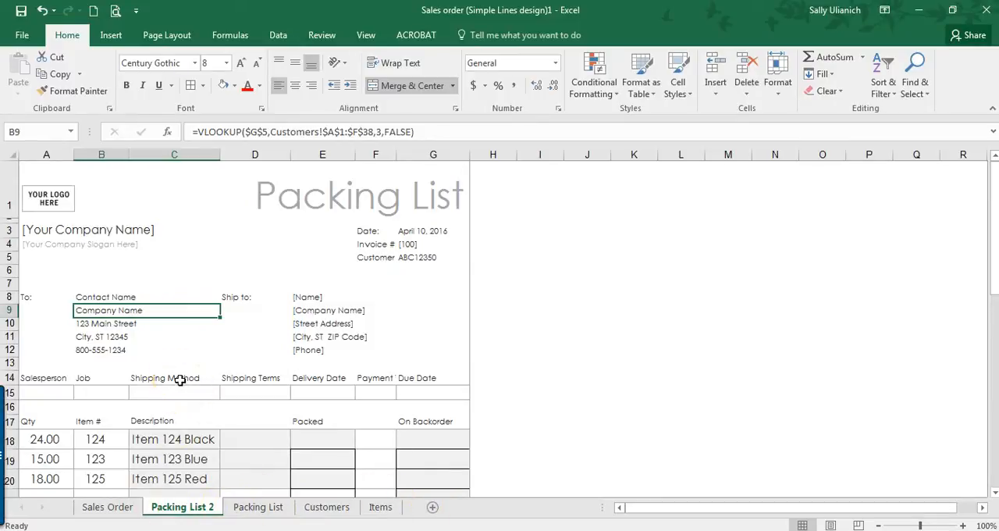
left_click(127, 508)
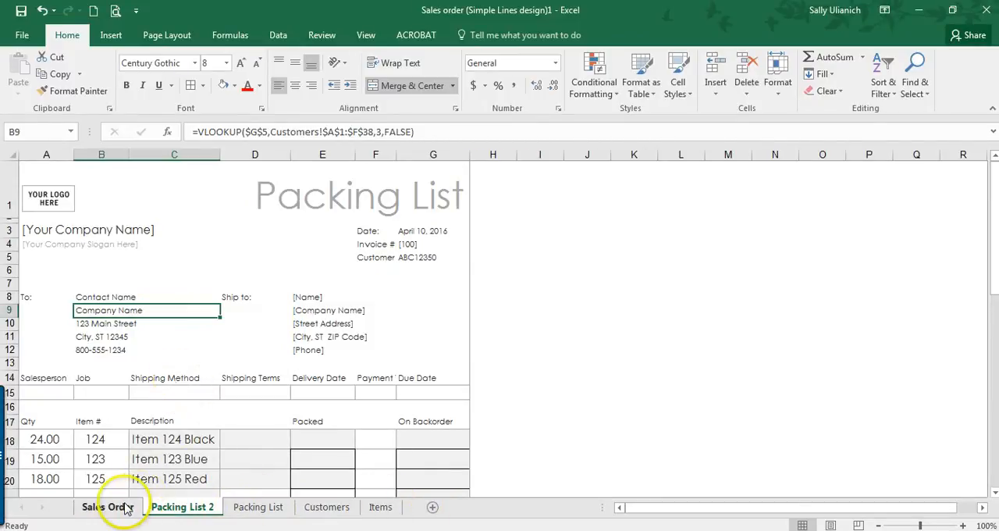
right_click(127, 508)
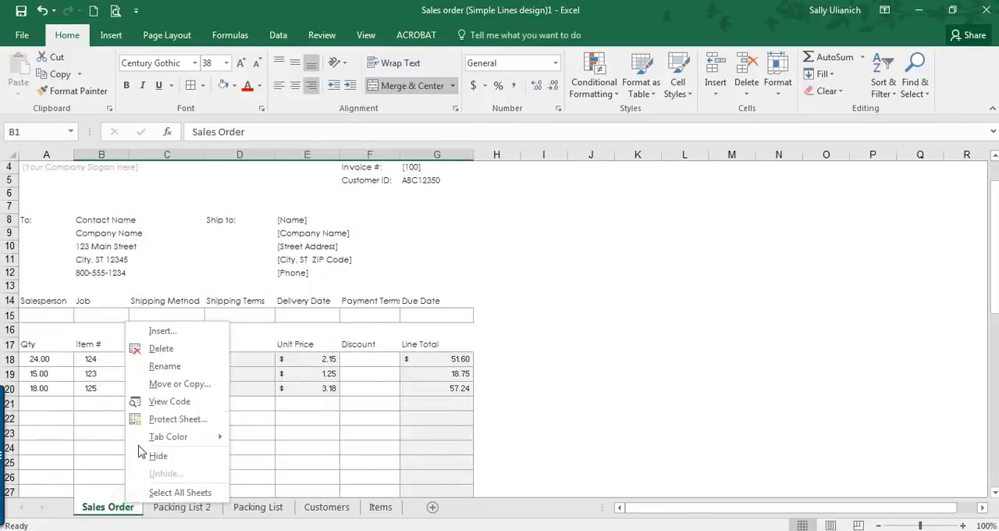
left_click(165, 386)
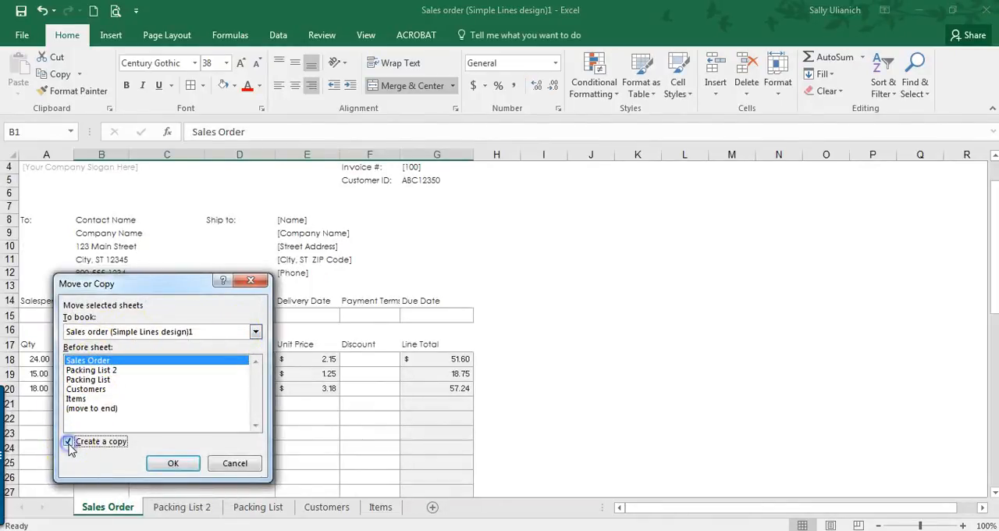
left_click(175, 465)
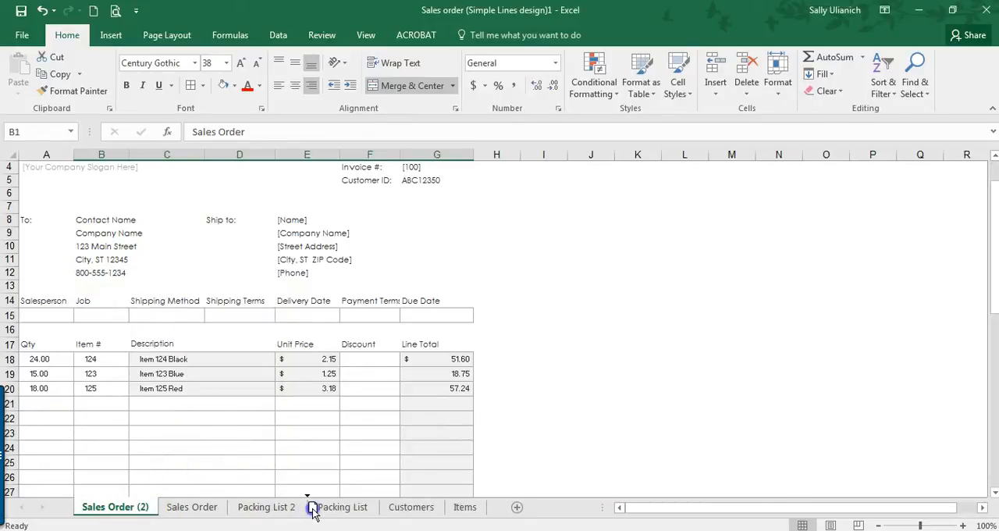
left_click_drag(312, 511, 311, 509)
Step: Rename the copied Sales Order sheet as Bill of Lading
right_click(288, 511)
left_click(310, 370)
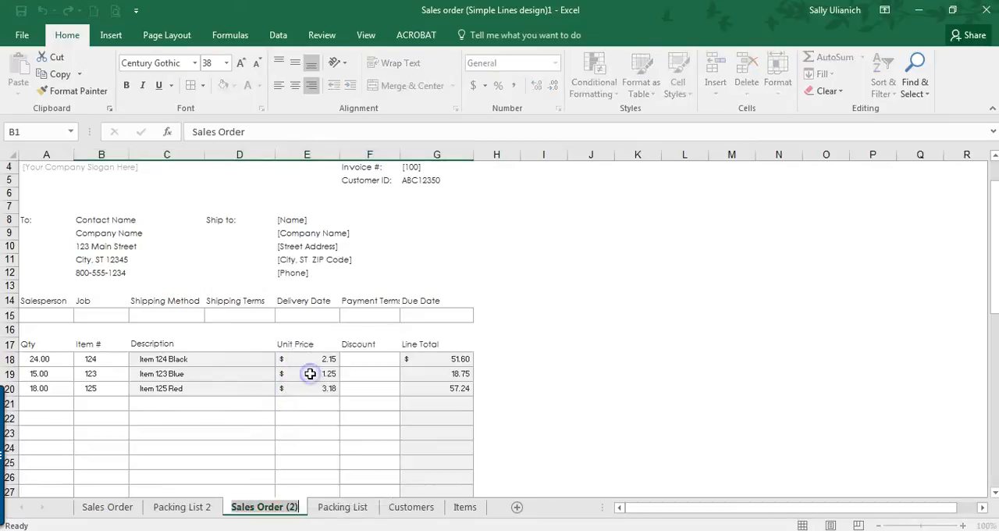
type("Bill of L")
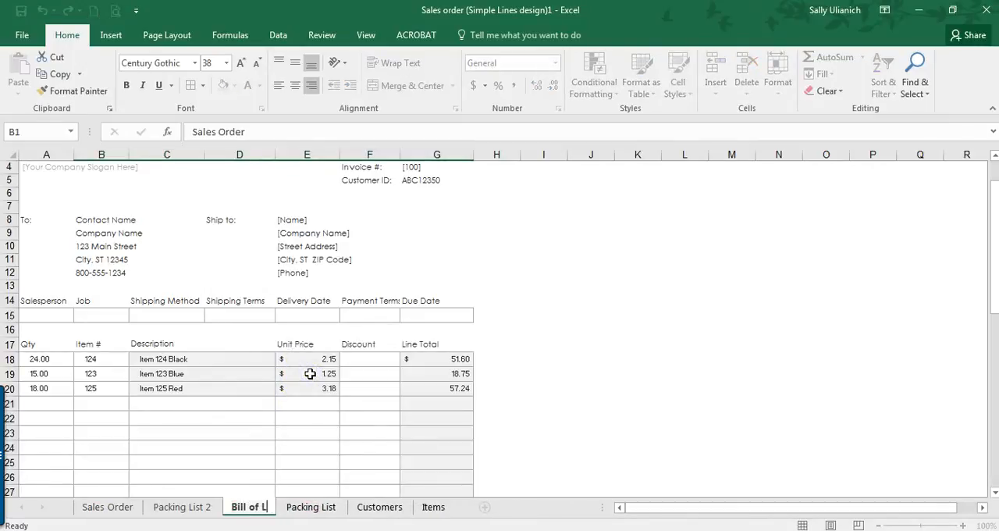
type("ading")
key("Return")
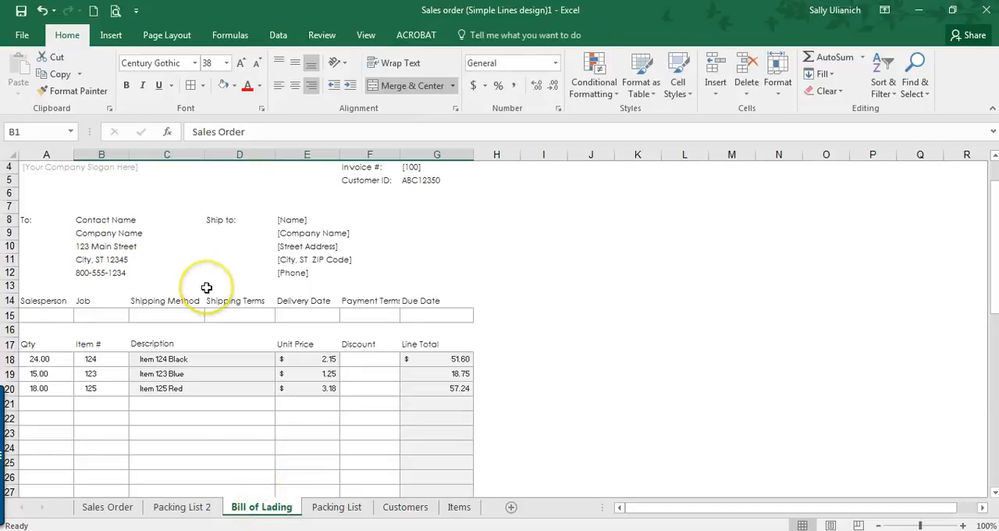
Step: On the Bill of Lading sheet, link the contact name in B8 and the company name in B9 to the matching Sales Order cells
scroll(206, 287, "down", 2)
scroll(206, 288, "up", 3)
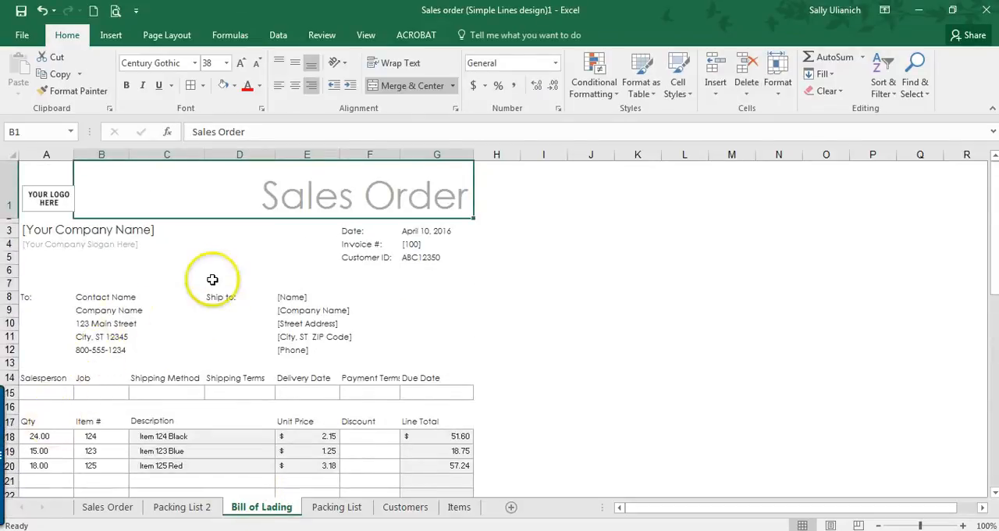
left_click(114, 301)
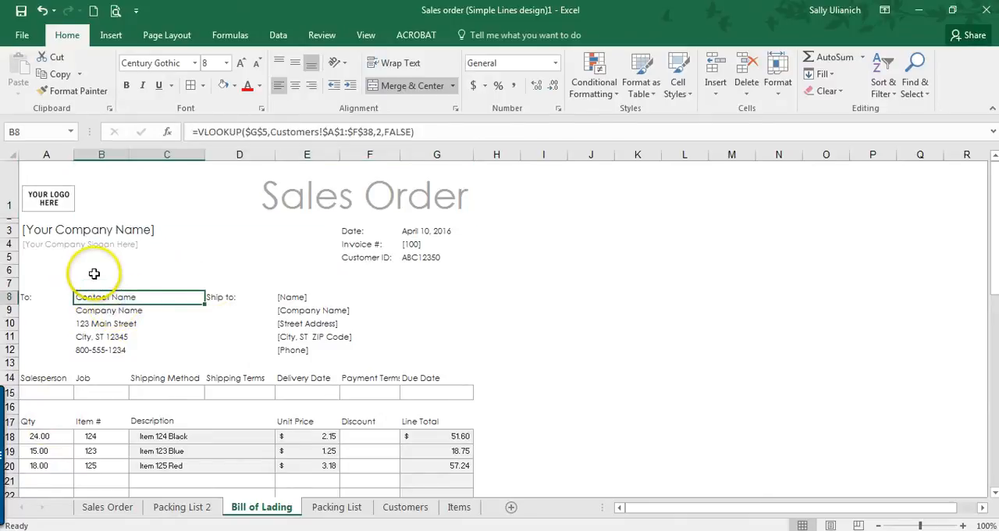
type("=")
left_click(103, 508)
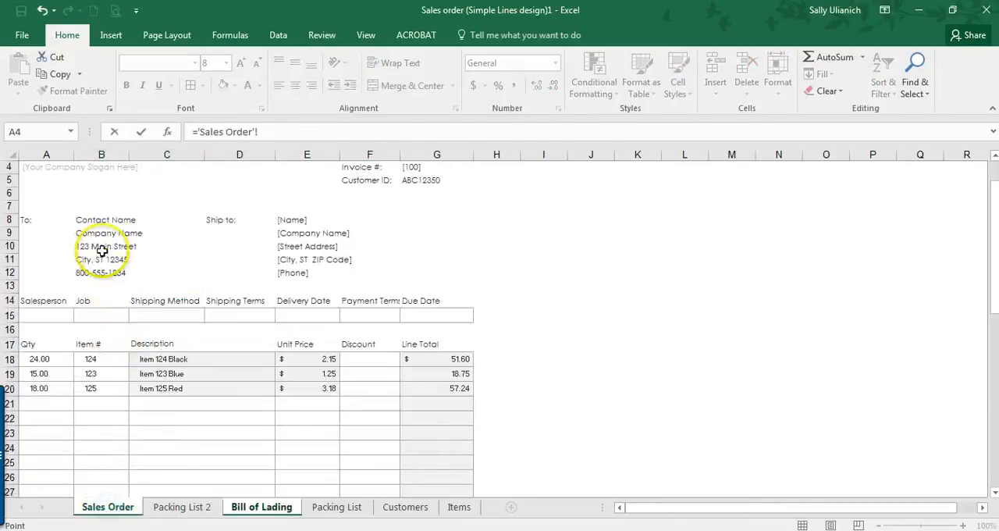
left_click(101, 222)
key("Return")
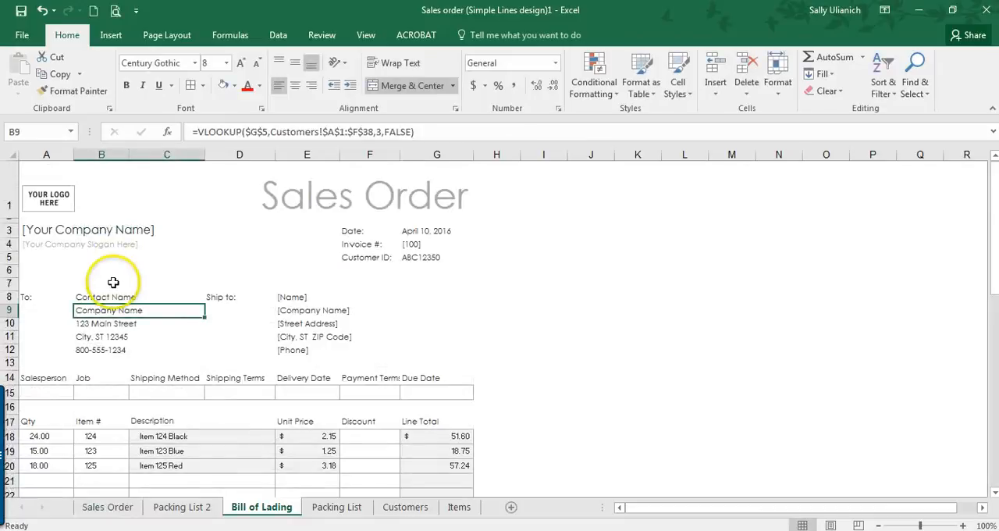
type("=")
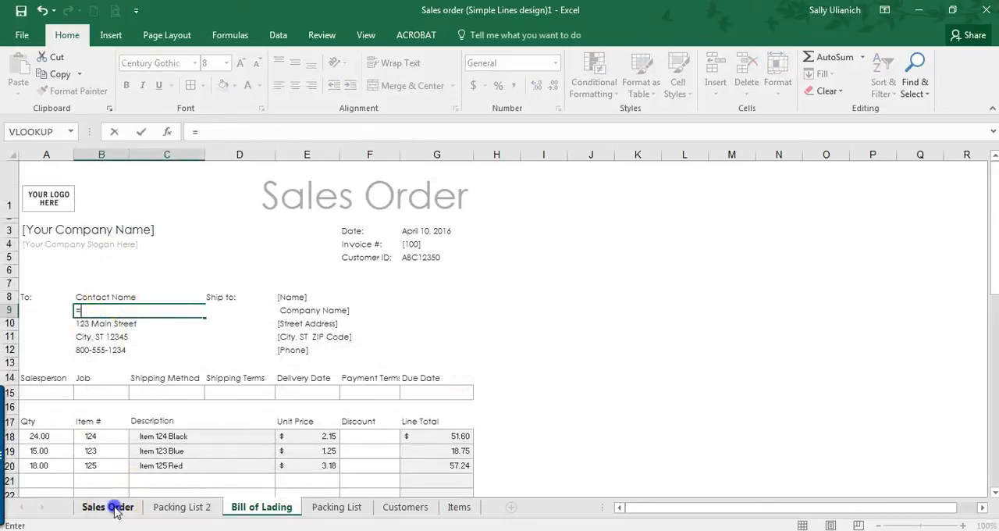
left_click(109, 507)
key("Return")
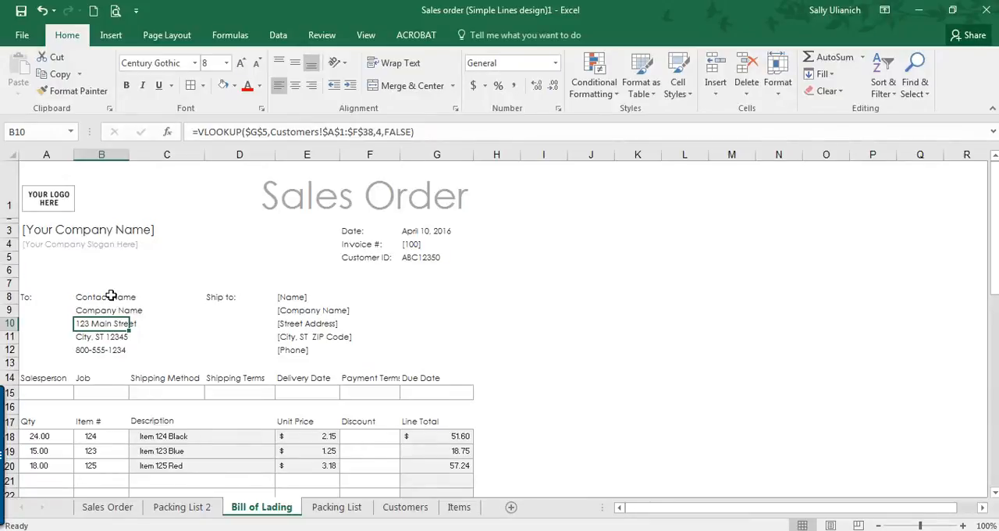
Step: Change the large form title in B1 of the Bill of Lading sheet to Bill of Lading
scroll(121, 343, "down", 2)
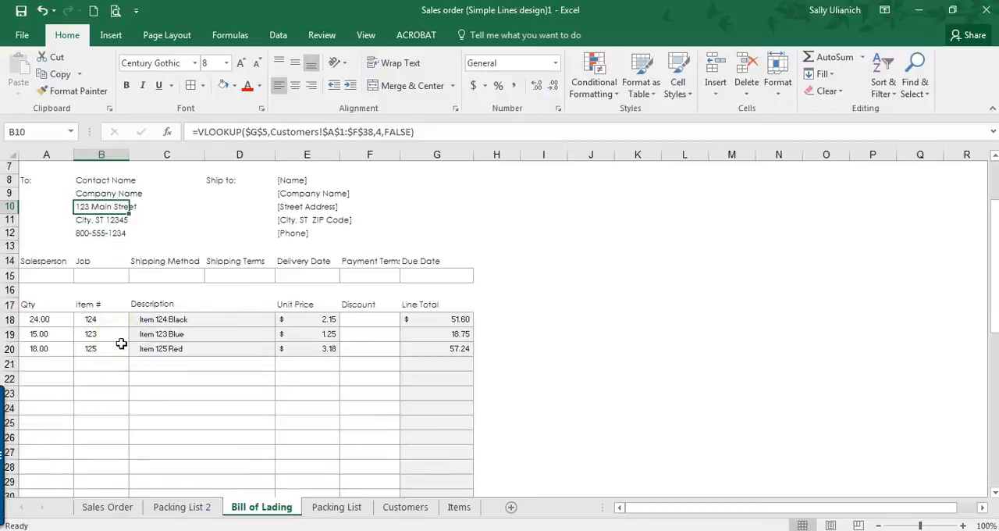
scroll(121, 344, "up", 2)
left_click(375, 183)
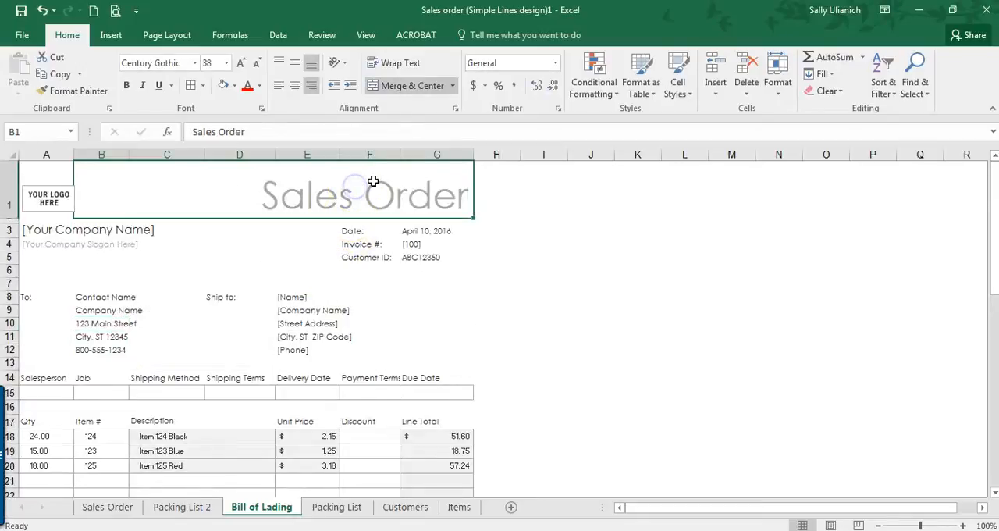
type("Bill of Lading")
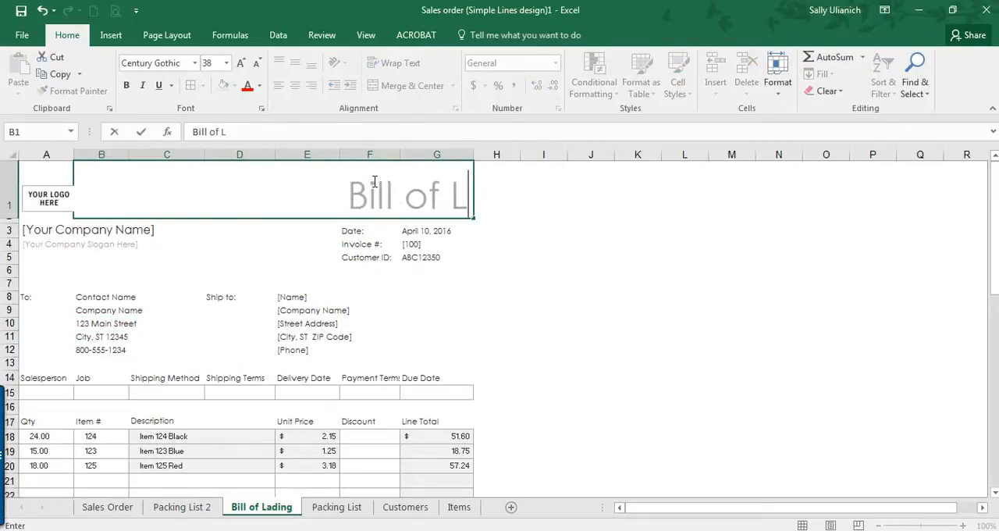
key("Return")
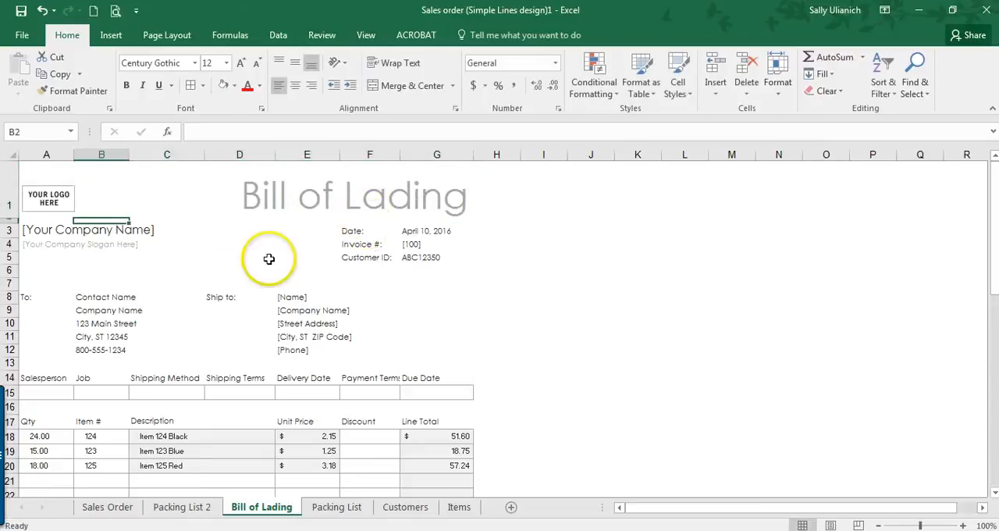
Step: Duplicate the Bill of Lading sheet, placing the copy directly after the original, and return to the original sheet
scroll(242, 251, "down", 10)
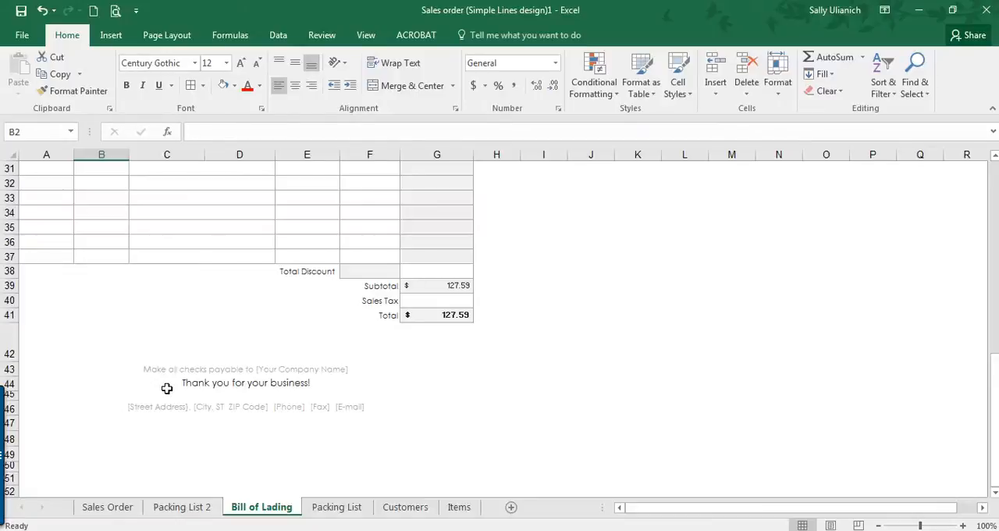
scroll(166, 388, "up", 10)
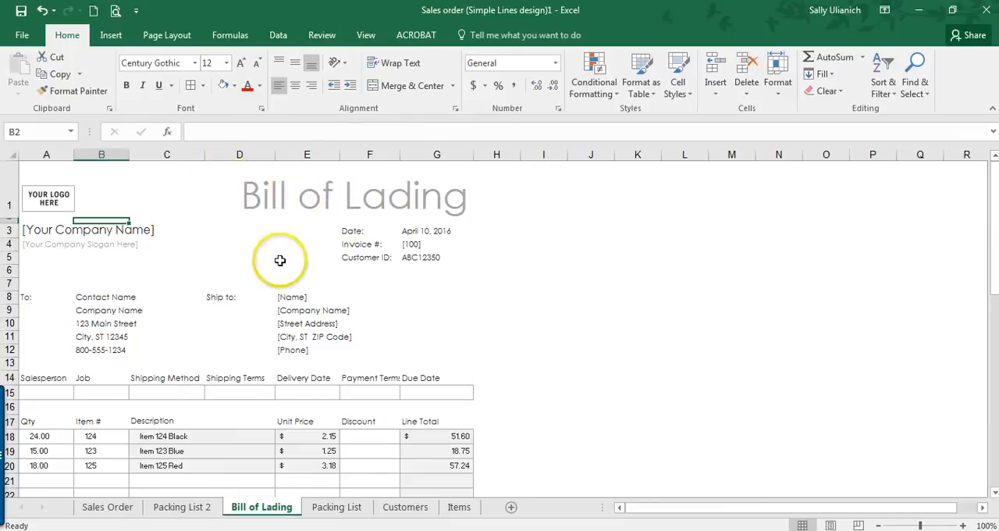
scroll(310, 230, "down", 10)
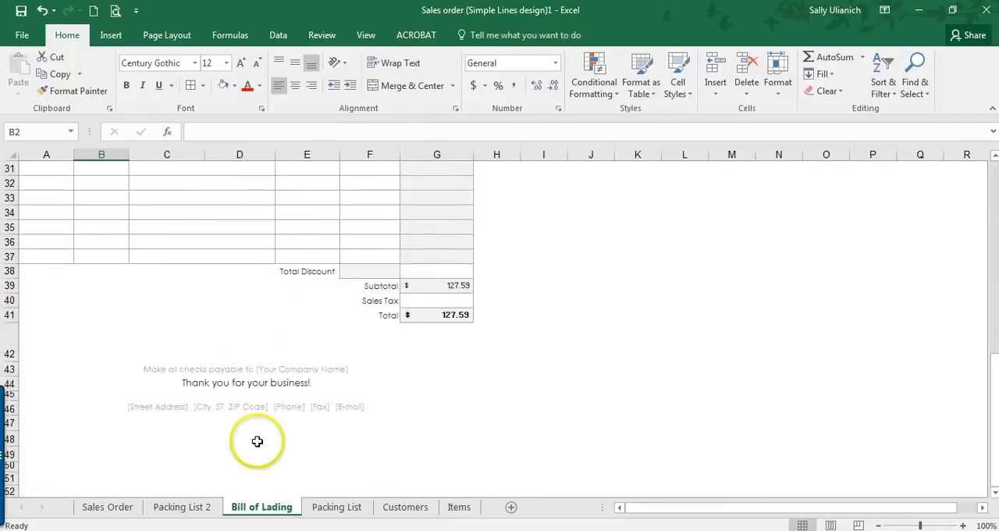
right_click(275, 511)
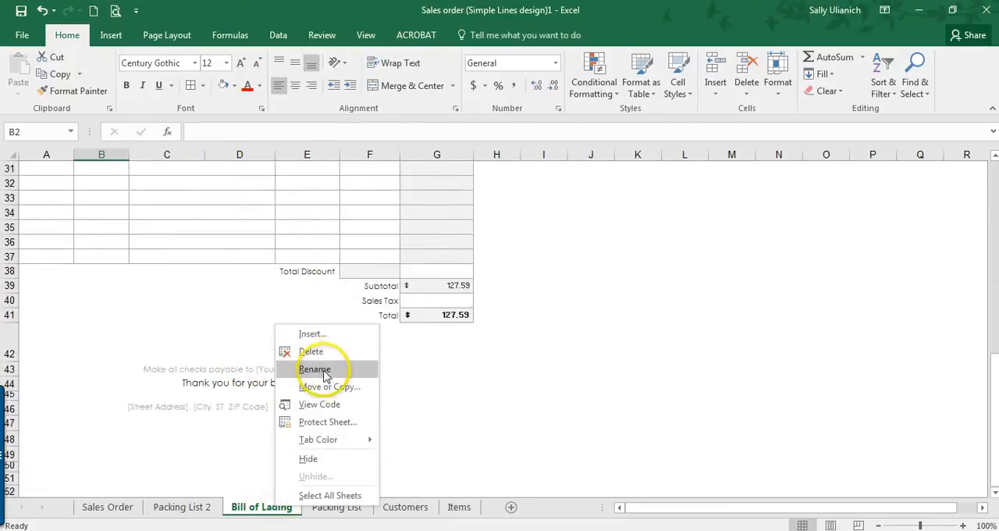
left_click(326, 386)
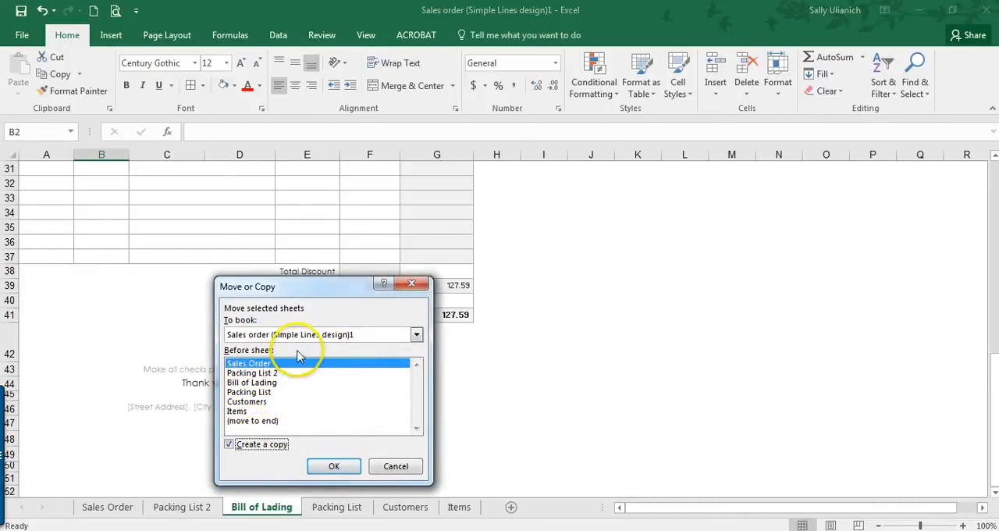
left_click(260, 383)
left_click(336, 467)
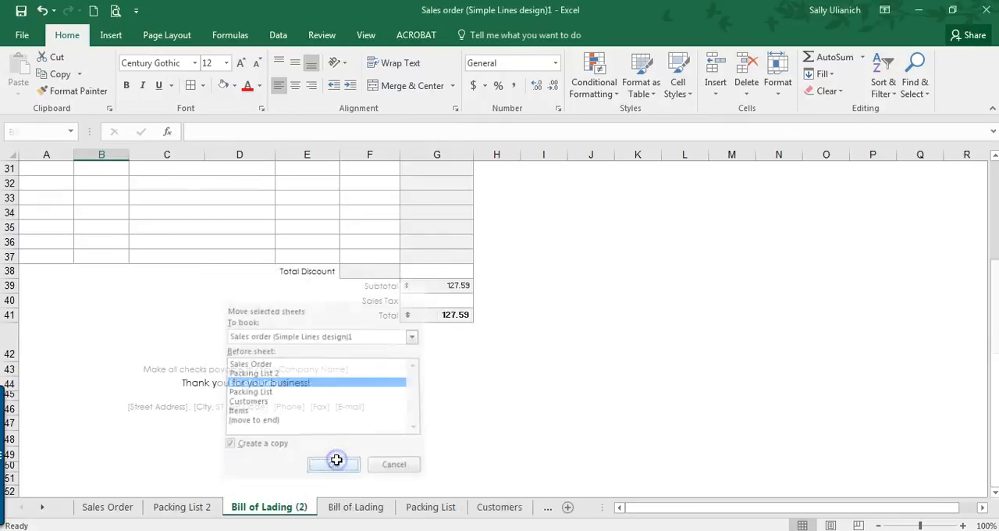
left_click_drag(398, 509, 406, 508)
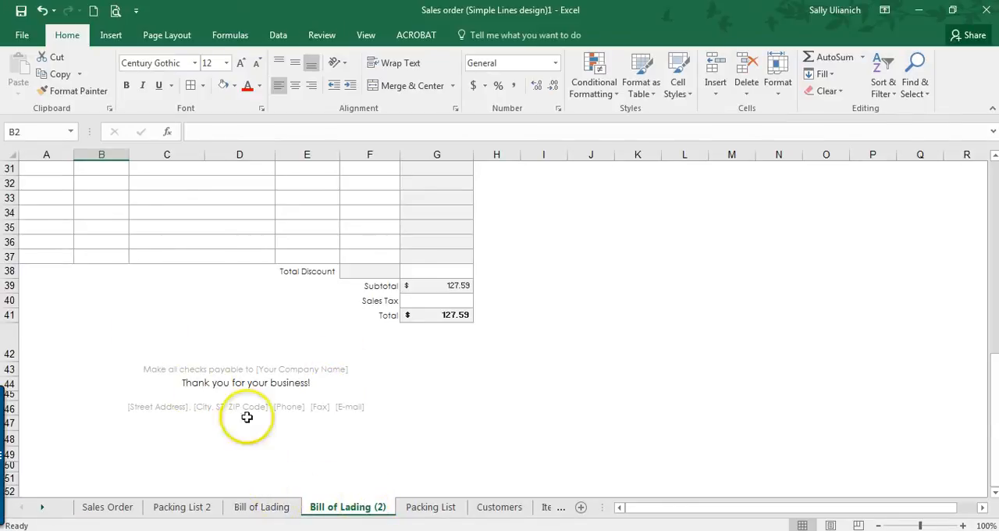
left_click(258, 507)
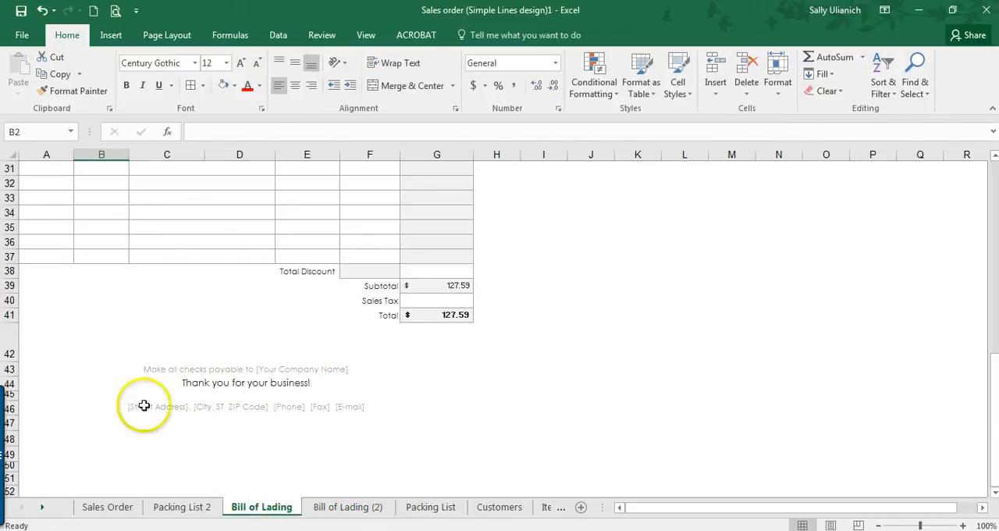
Step: Add a bottom border across A47:H47 on the Bill of Lading sheet as a signature line
left_click(49, 364)
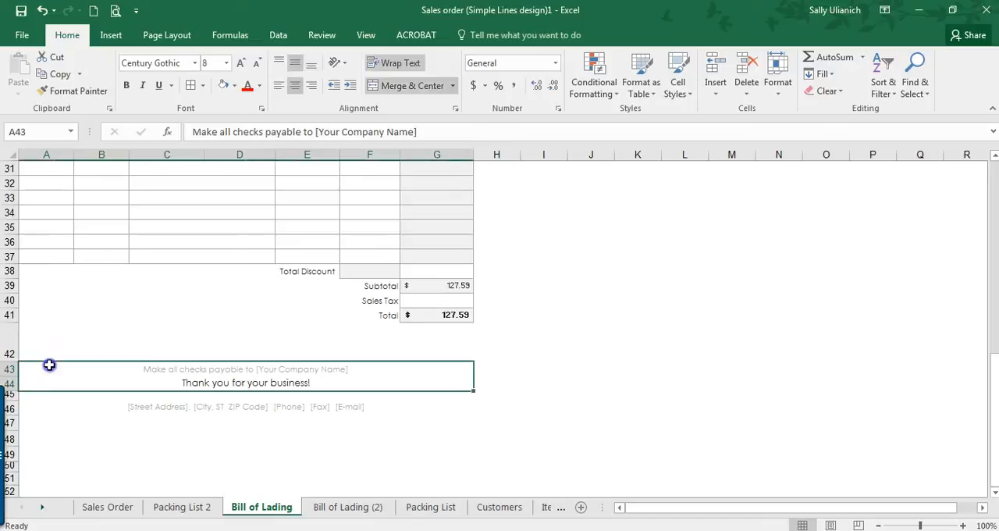
left_click(45, 419)
left_click_drag(479, 435, 479, 420)
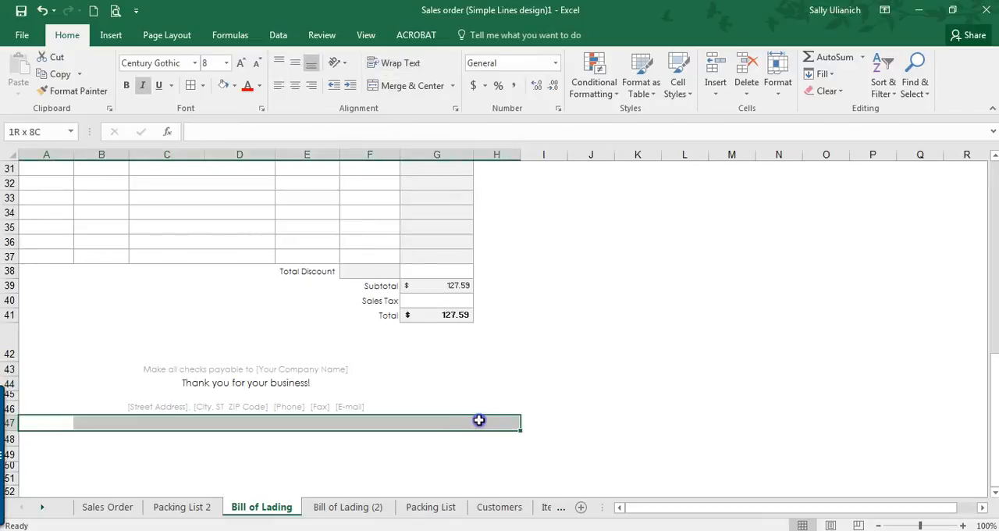
left_click(202, 85)
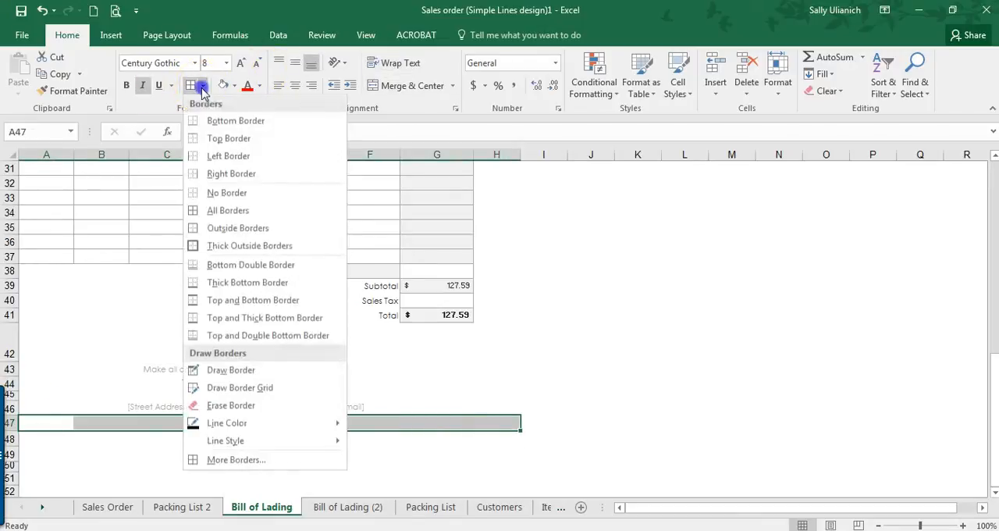
left_click(213, 129)
Step: Label the signature line with Sign Here in B48 and Date in F48, making the Date label bold
left_click(207, 442)
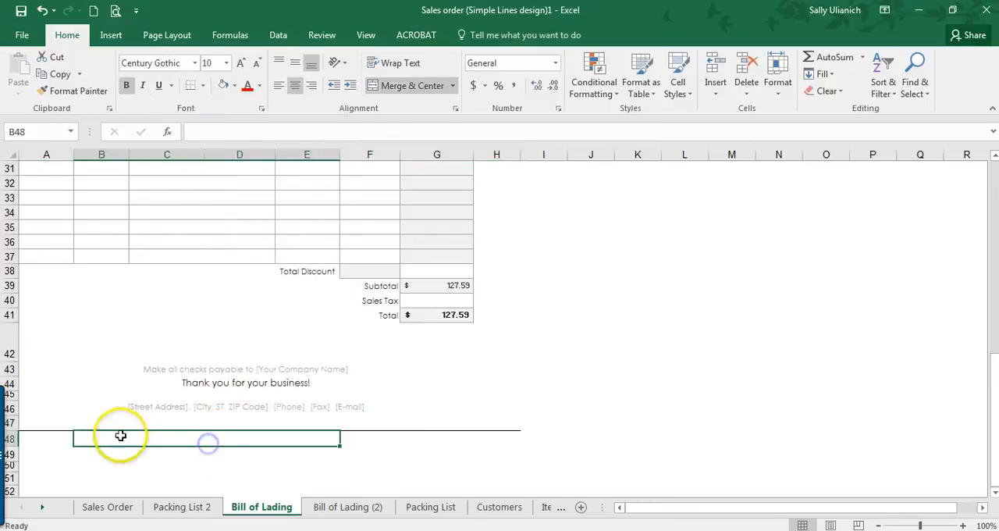
type("Sign Here")
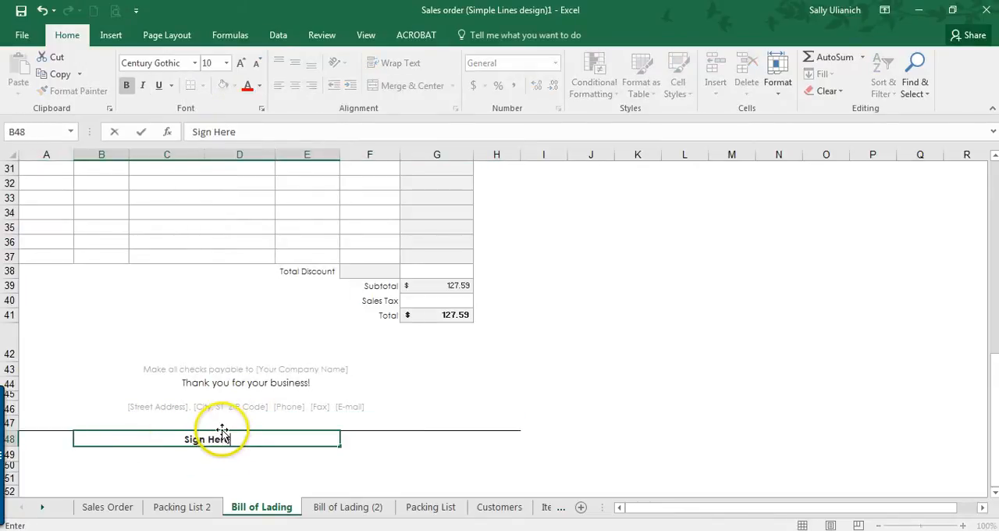
key("Tab")
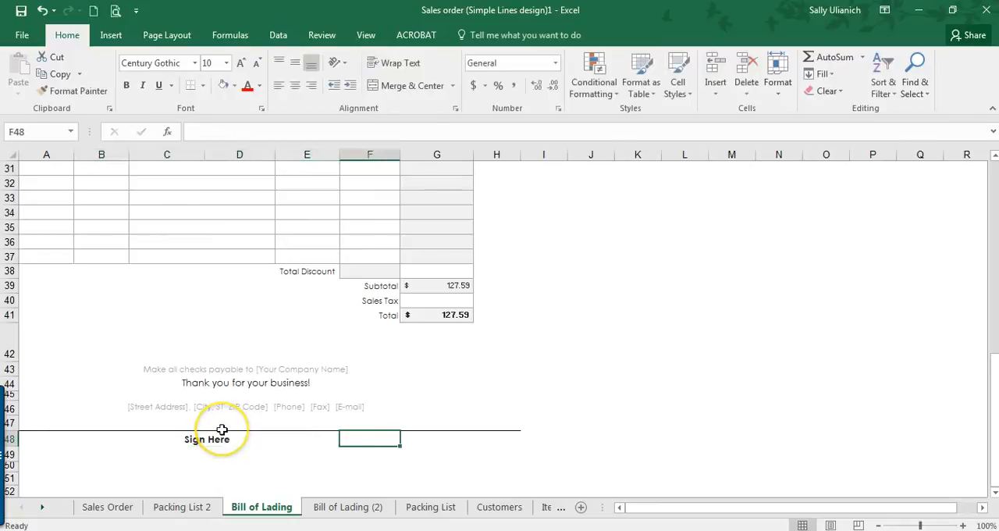
type("Date")
key("Return")
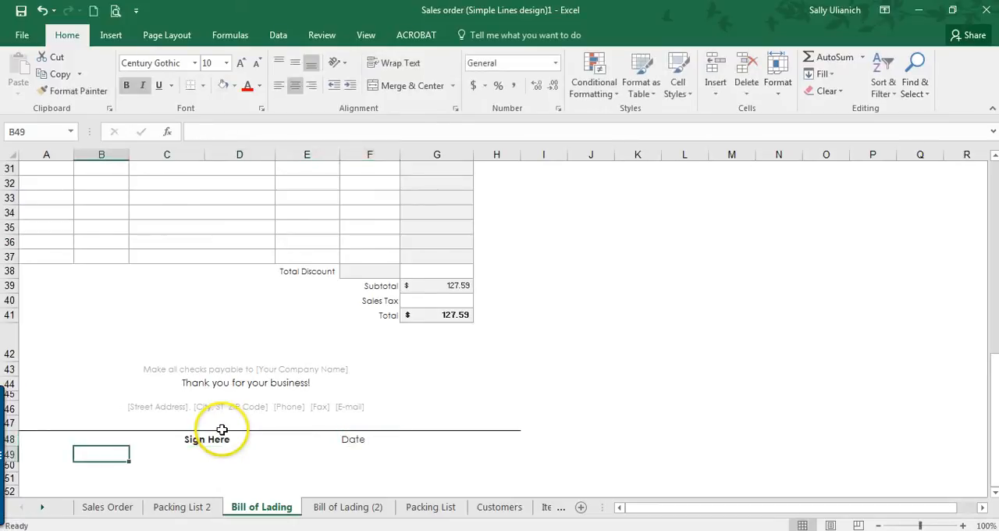
key("Up")
key("Tab")
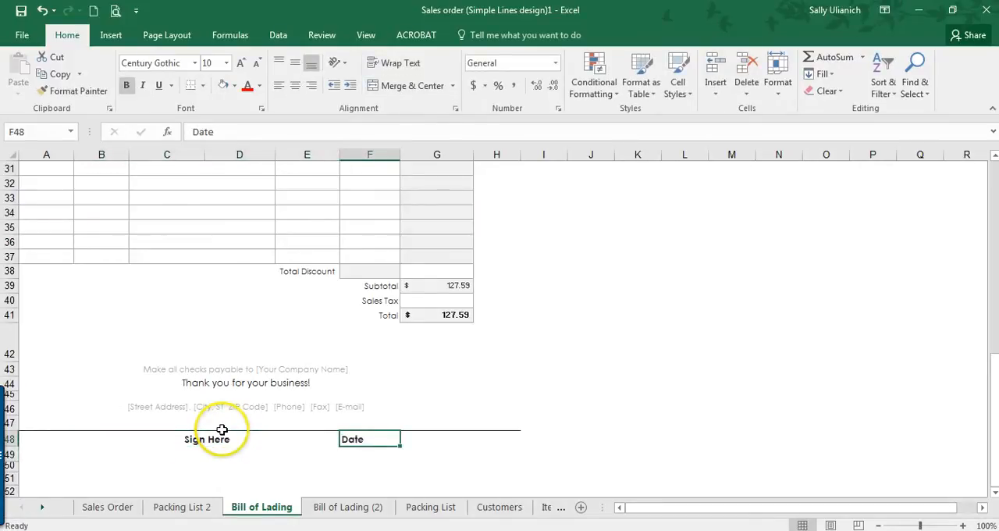
Step: Enter My Company Copy in C49, beneath the Sign Here label
key("Down")
key("Left")
key("Left")
key("Left")
key("Left")
key("Left")
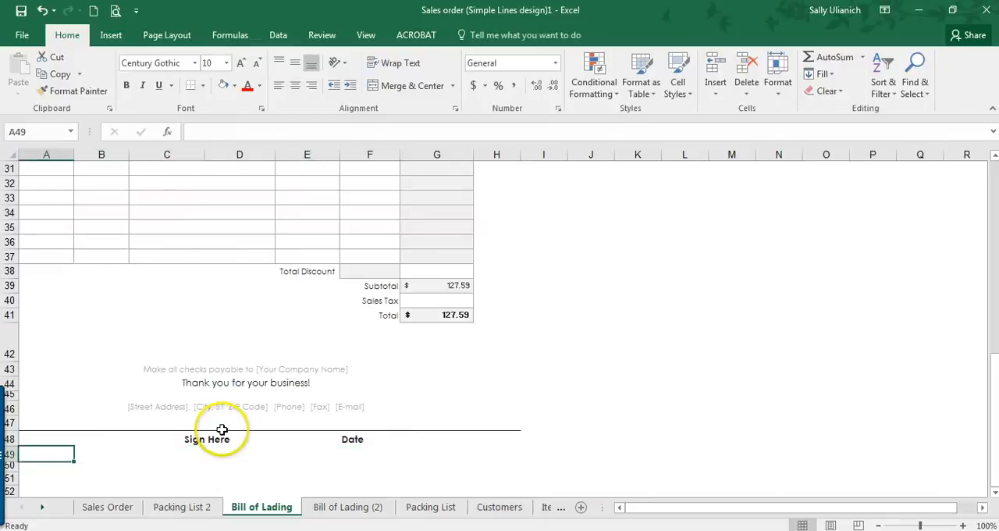
key("Right")
key("Right")
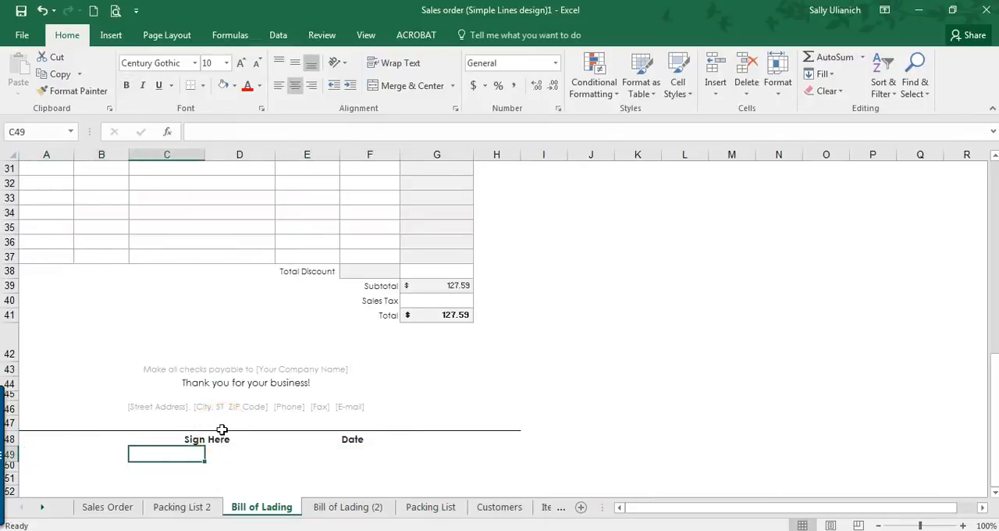
type("My Company Copy")
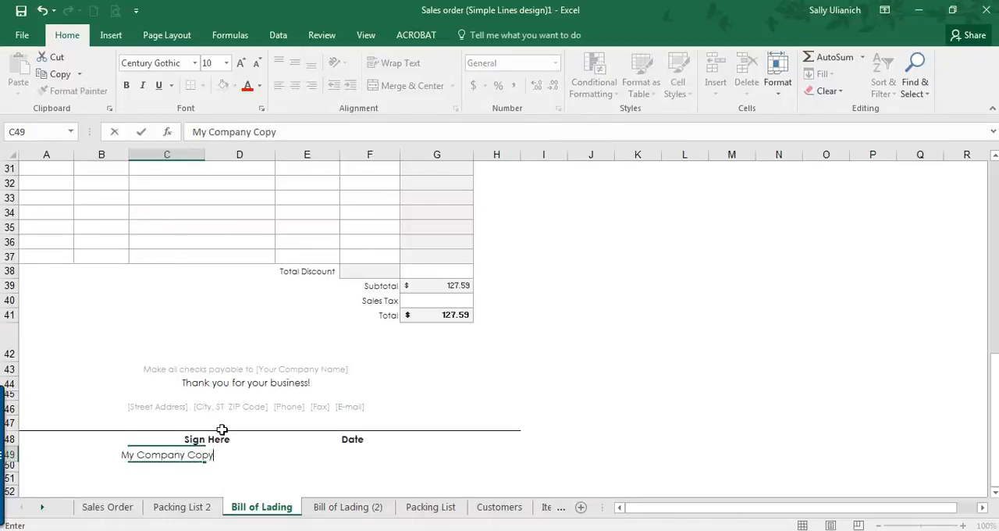
key("Return")
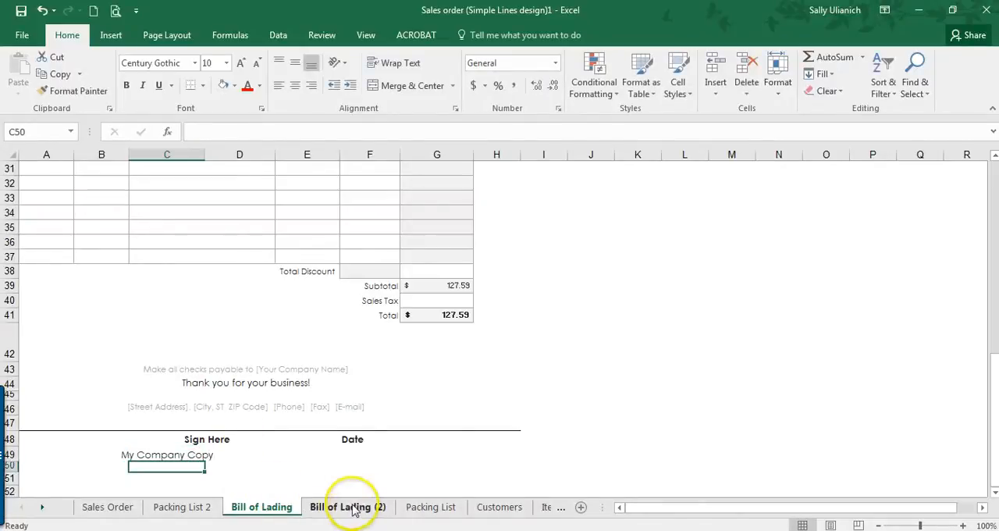
Step: Return to the Sales Order sheet and widen the sheet tab area so every tab shows
left_click_drag(148, 426, 399, 456)
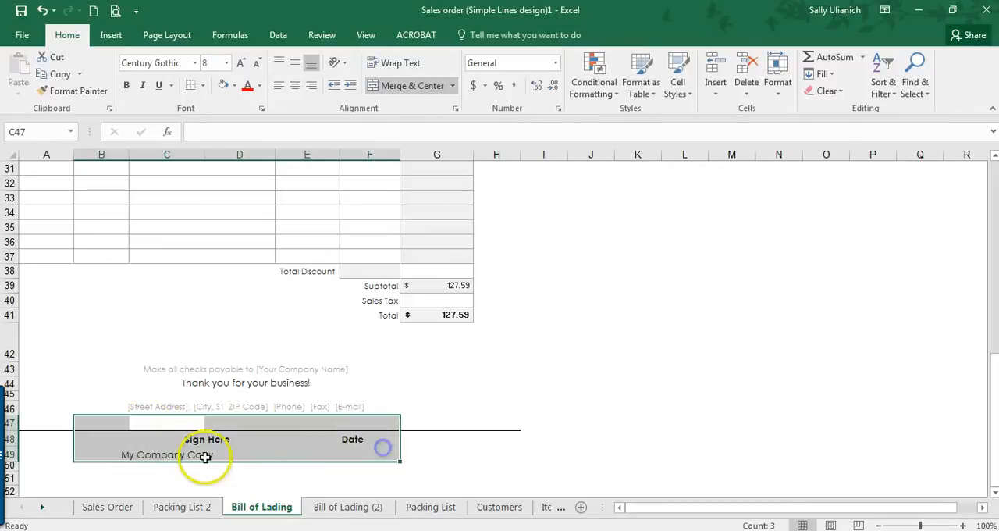
left_click(345, 512)
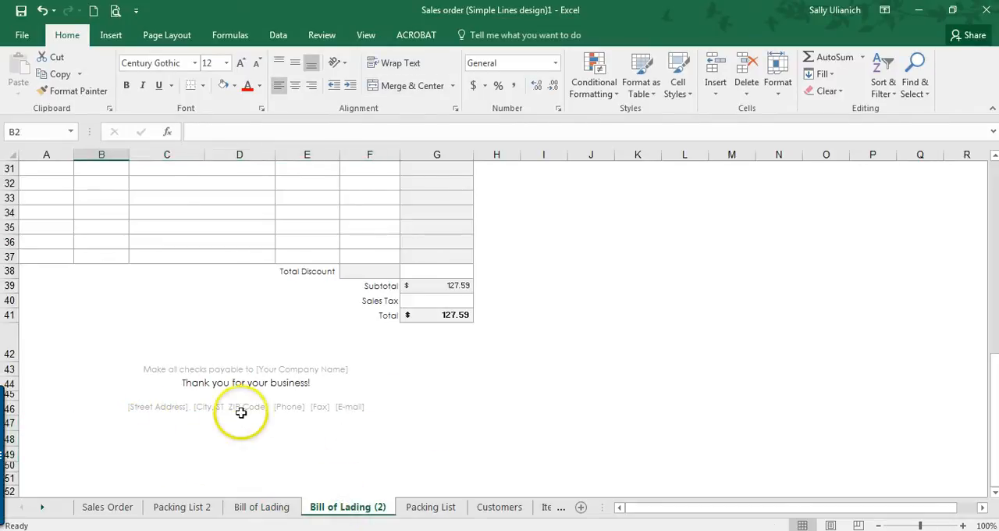
left_click(252, 511)
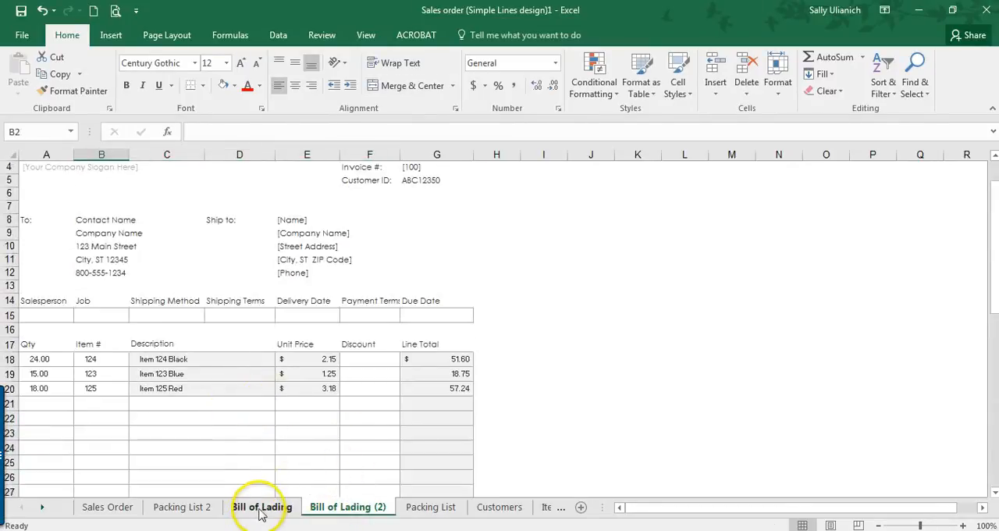
left_click(195, 511)
left_click(102, 507)
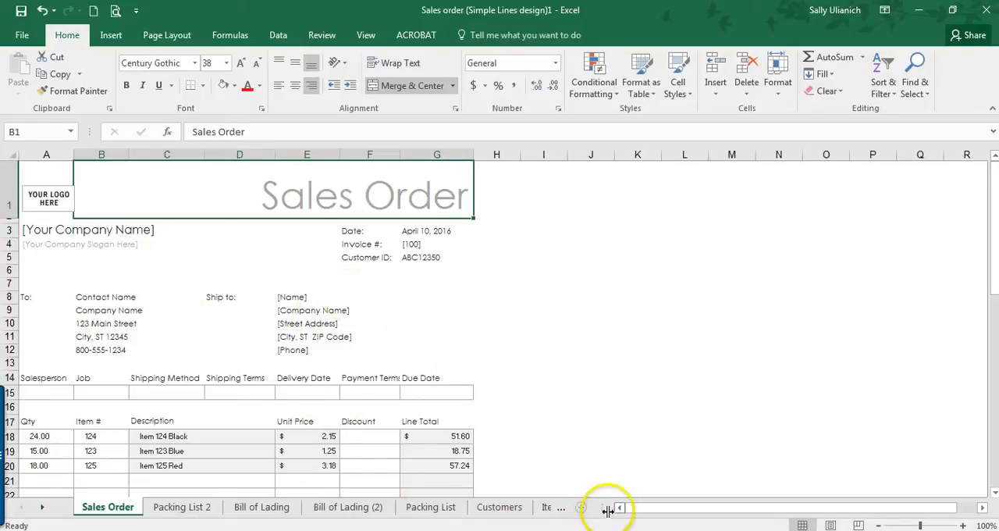
left_click_drag(605, 510, 757, 511)
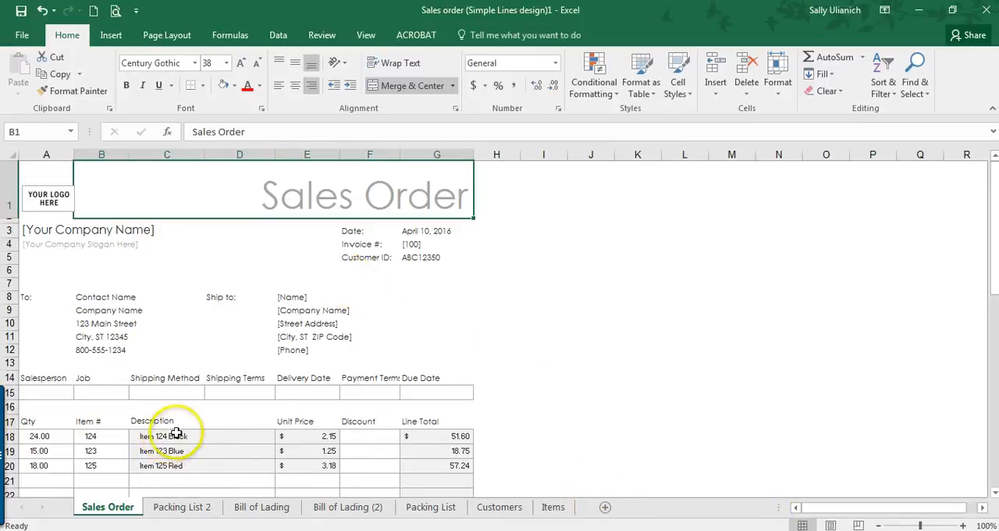
scroll(270, 245, "down", 7)
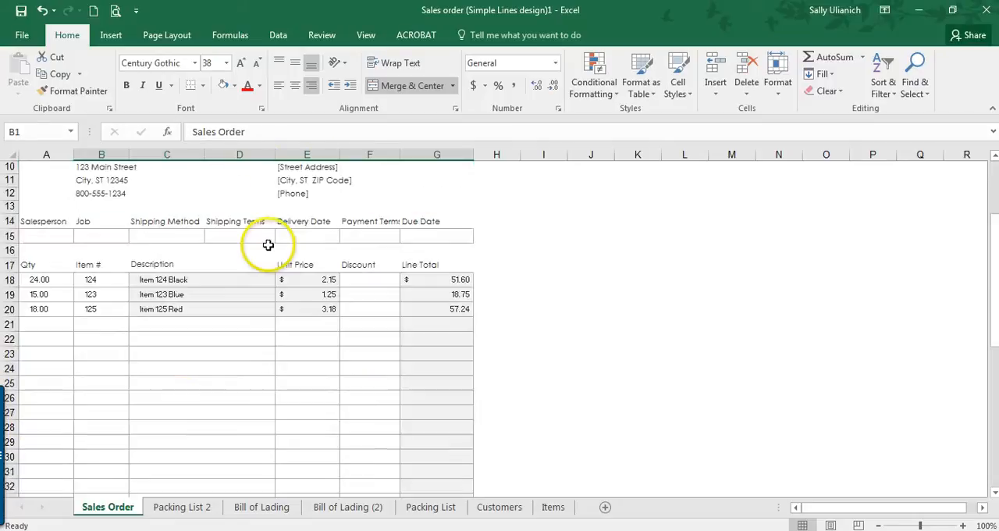
scroll(268, 245, "up", 6)
scroll(268, 245, "up", 1)
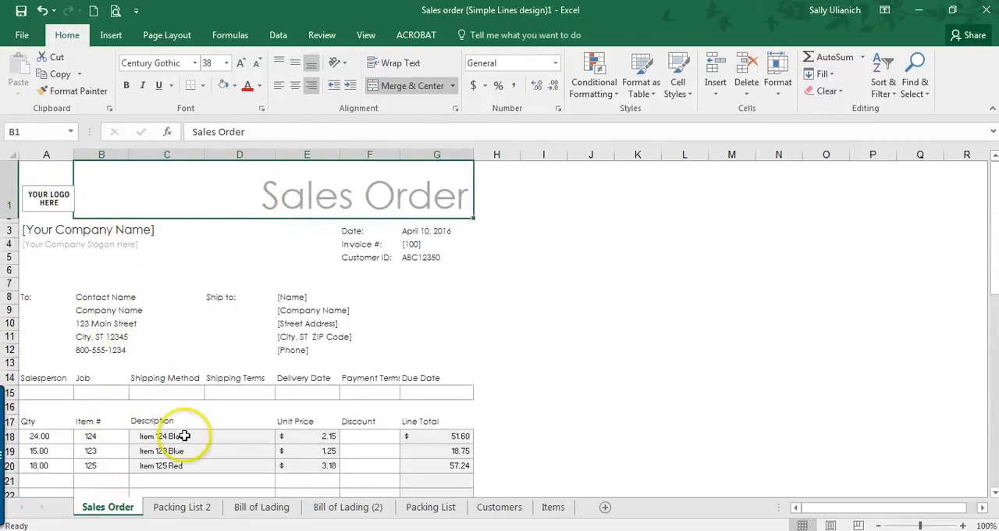
scroll(137, 257, "down", 2)
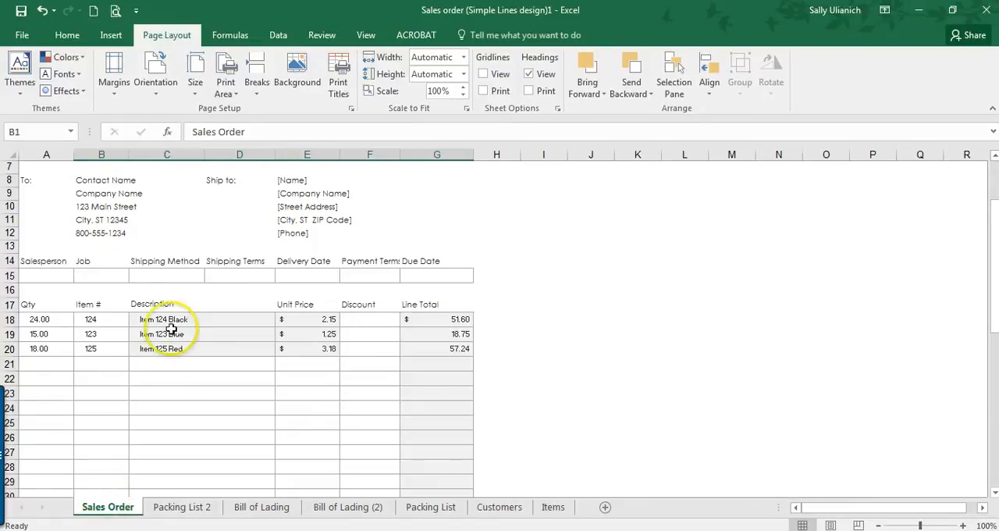
scroll(171, 329, "up", 2)
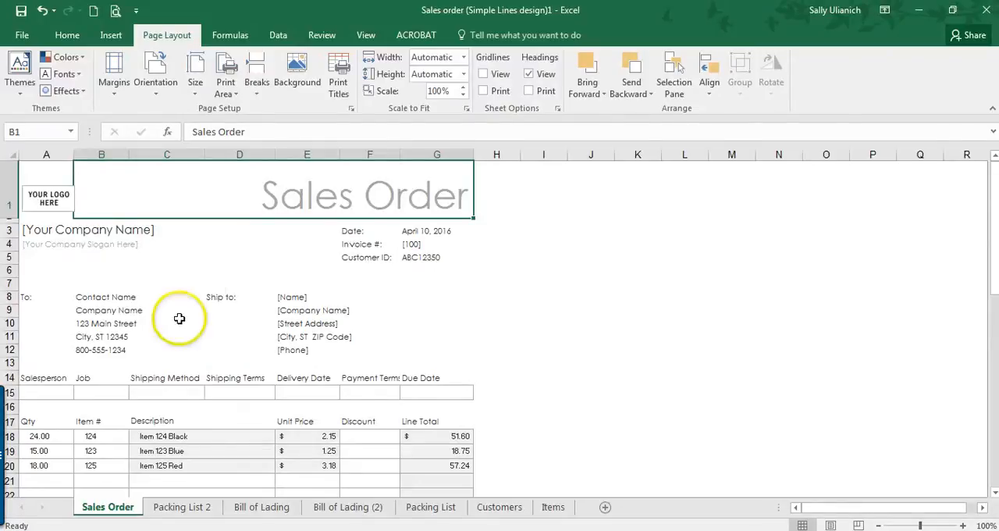
scroll(206, 328, "down", 1)
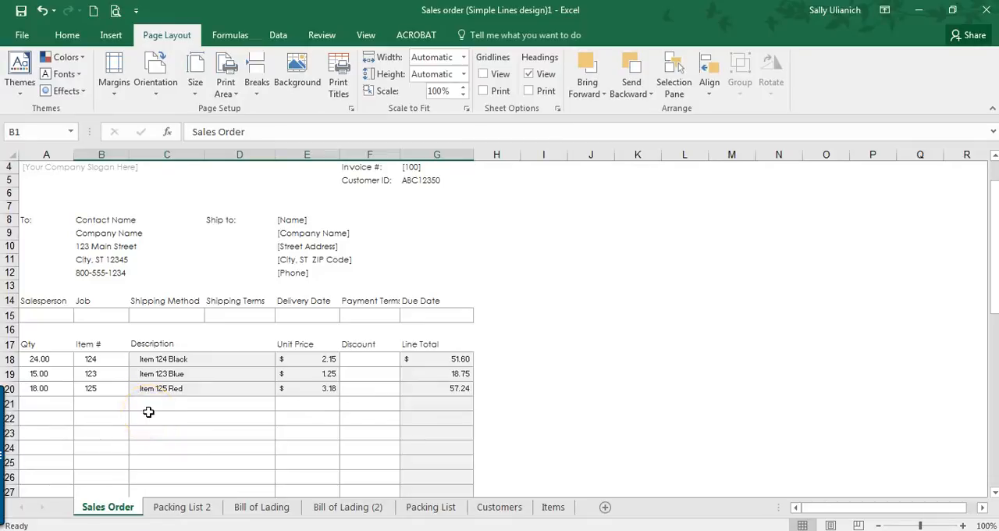
scroll(148, 411, "up", 1)
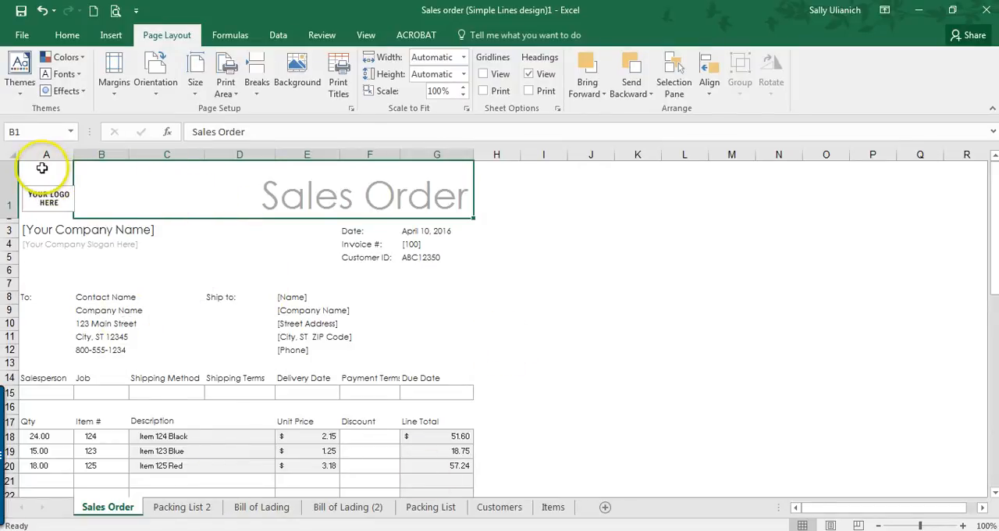
left_click_drag(42, 168, 436, 452)
scroll(361, 429, "down", 5)
scroll(361, 428, "up", 13)
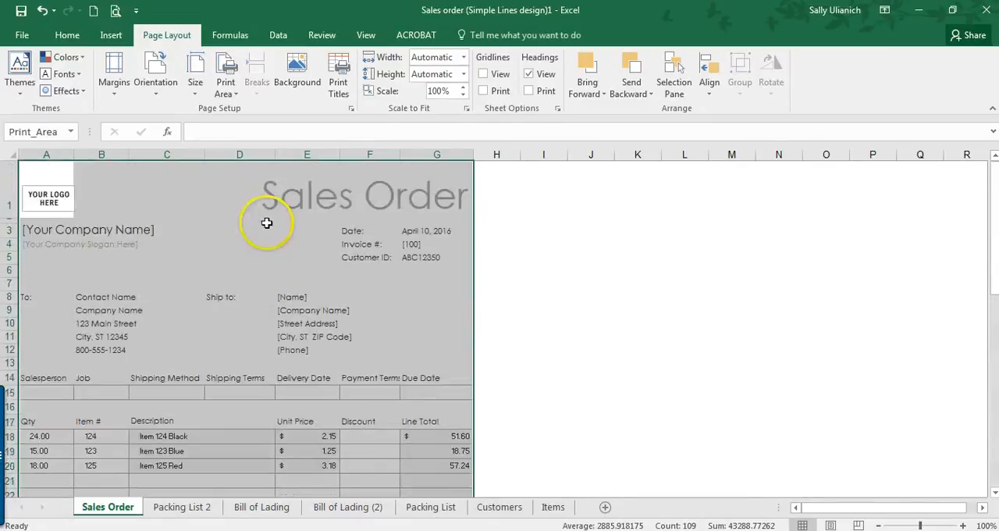
key("ctrl+c")
key("Escape")
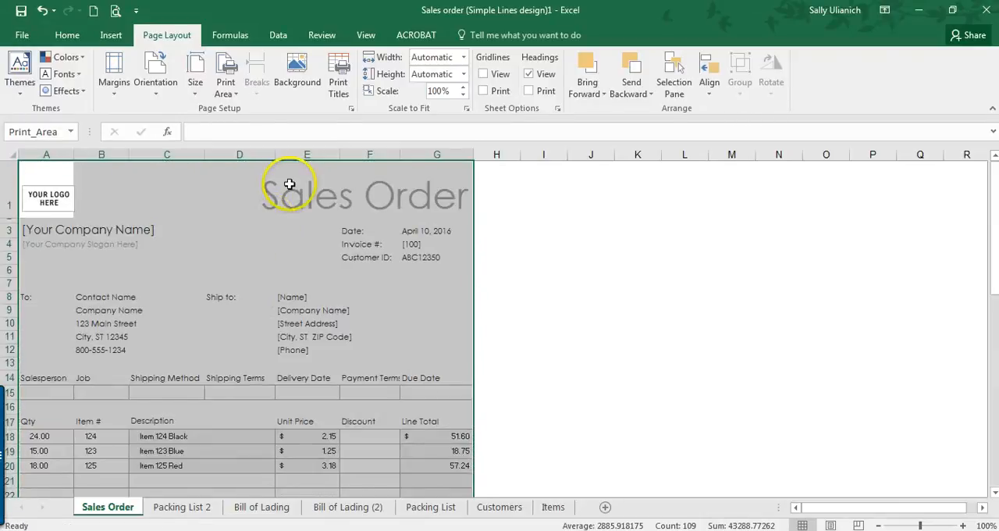
Step: Create a copy of the Sales Order sheet at the end of the workbook
right_click(125, 507)
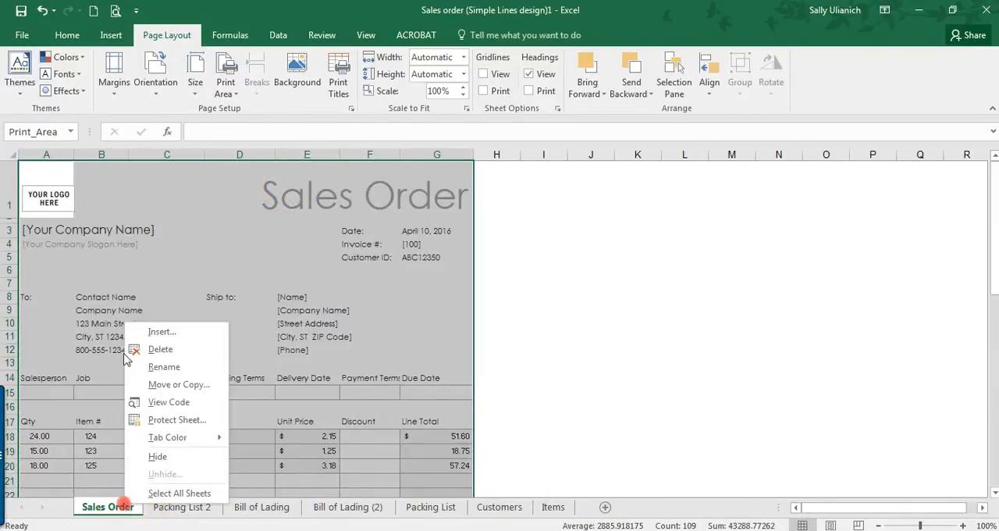
left_click(160, 383)
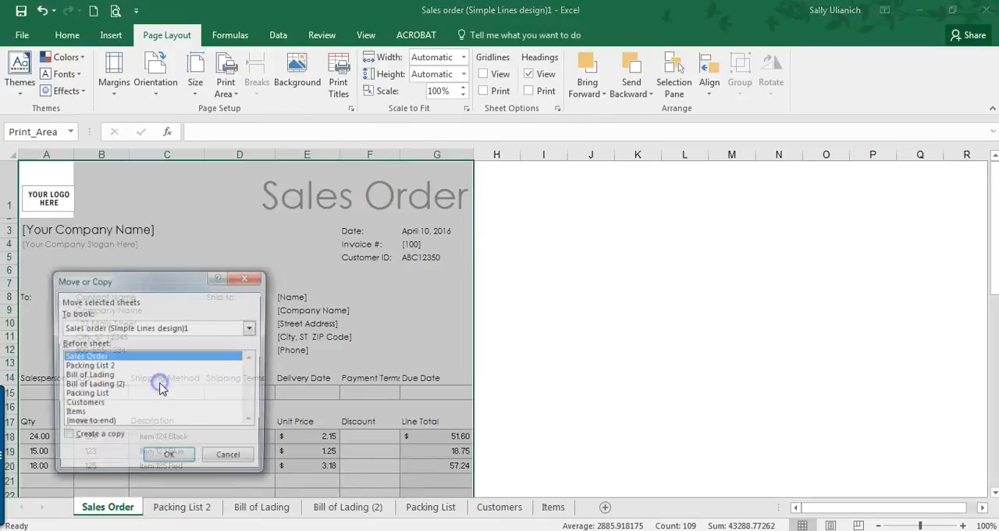
left_click(94, 424)
left_click(75, 442)
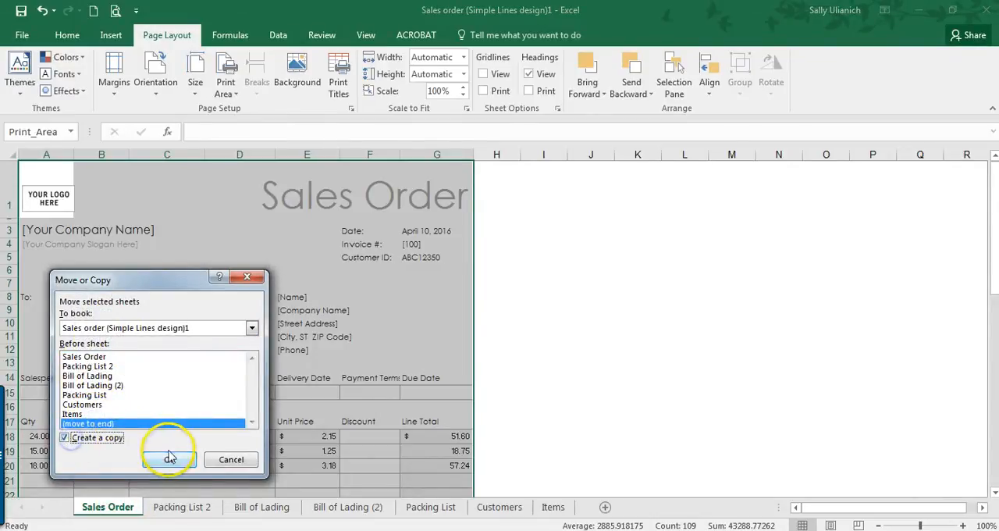
left_click(168, 459)
Step: Rename the copied Sales Order sheet as All Docs Print
right_click(615, 505)
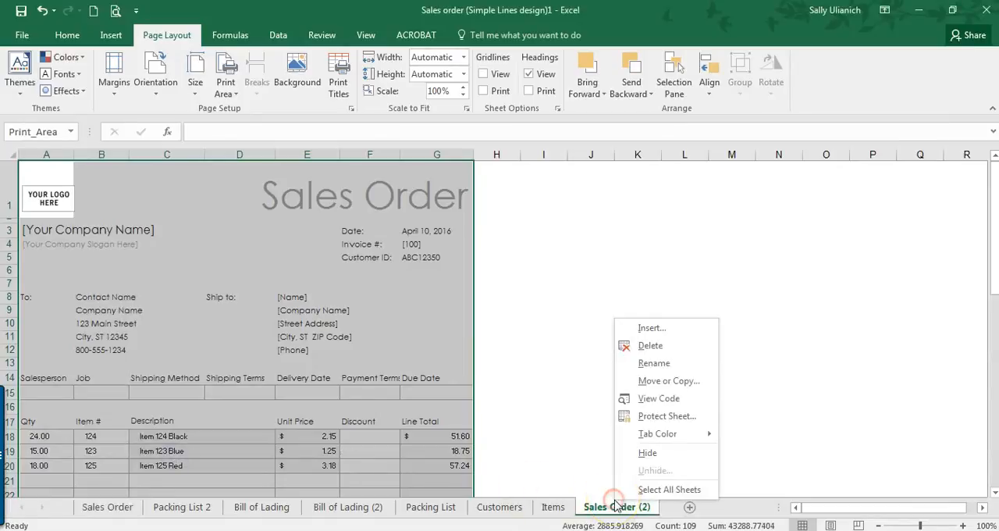
left_click(674, 358)
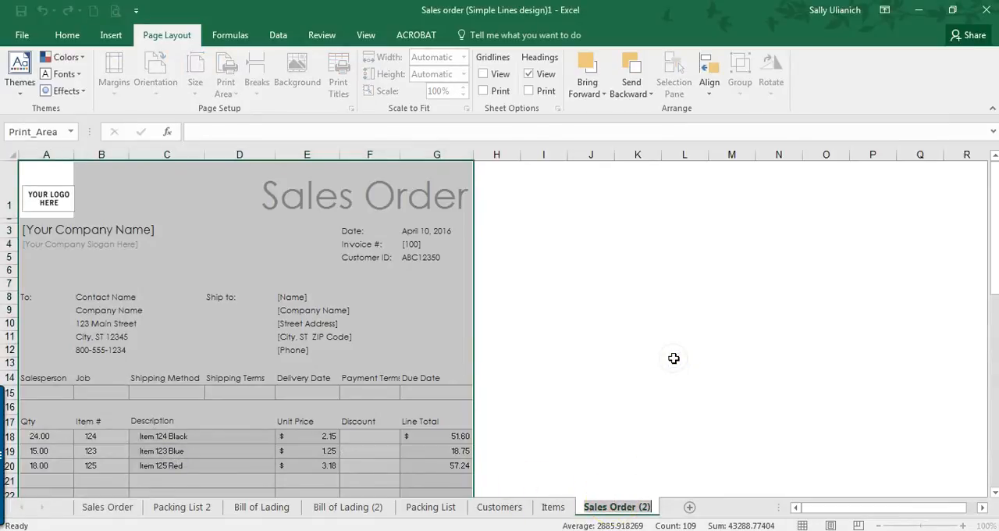
type("All Docs Print")
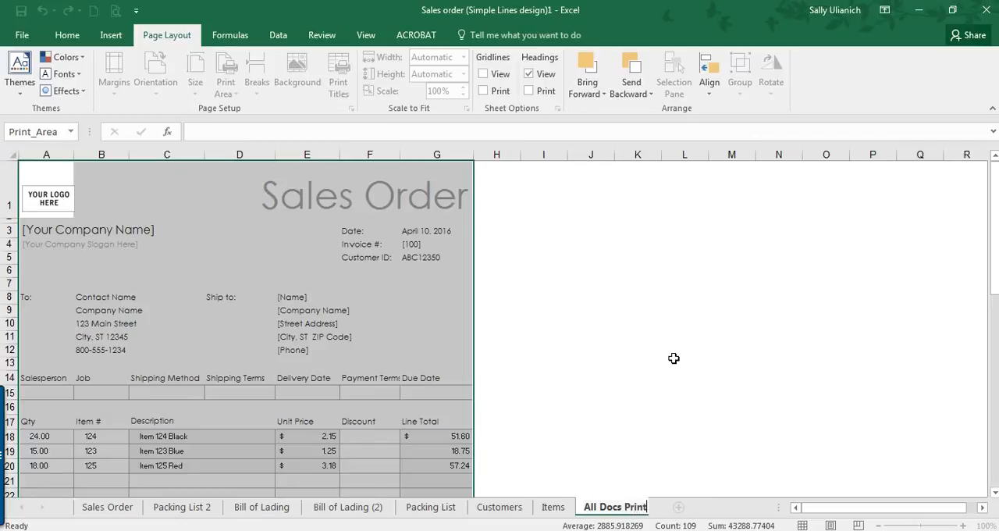
key("Return")
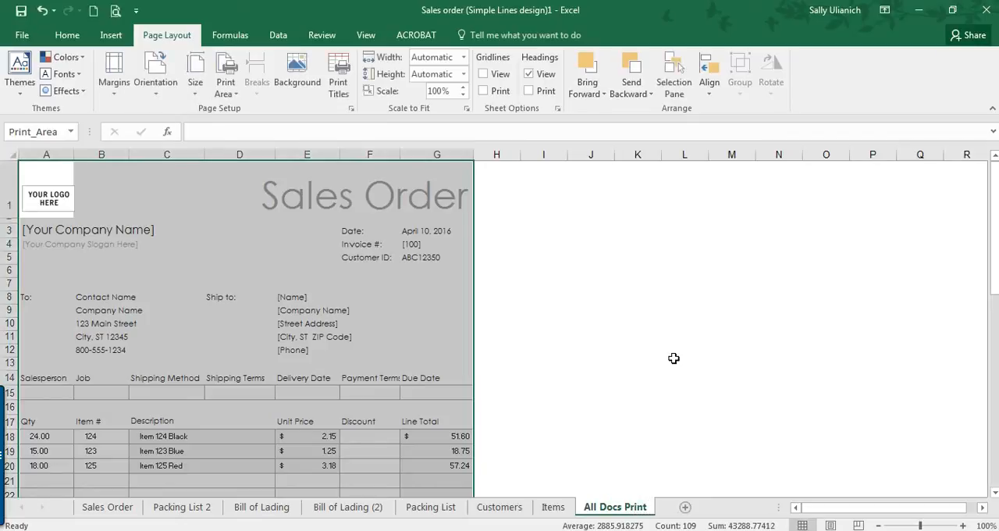
scroll(367, 356, "down", 3)
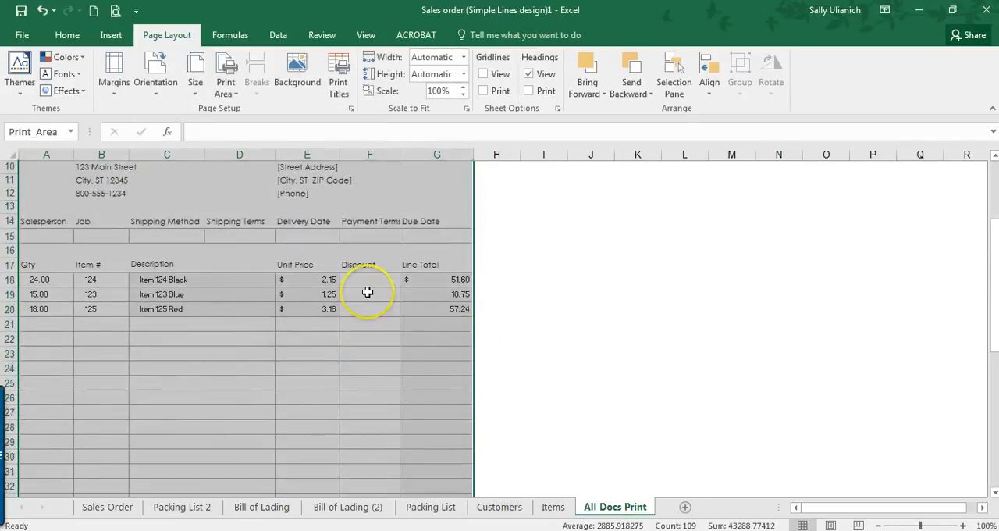
scroll(367, 291, "up", 3)
scroll(368, 292, "down", 10)
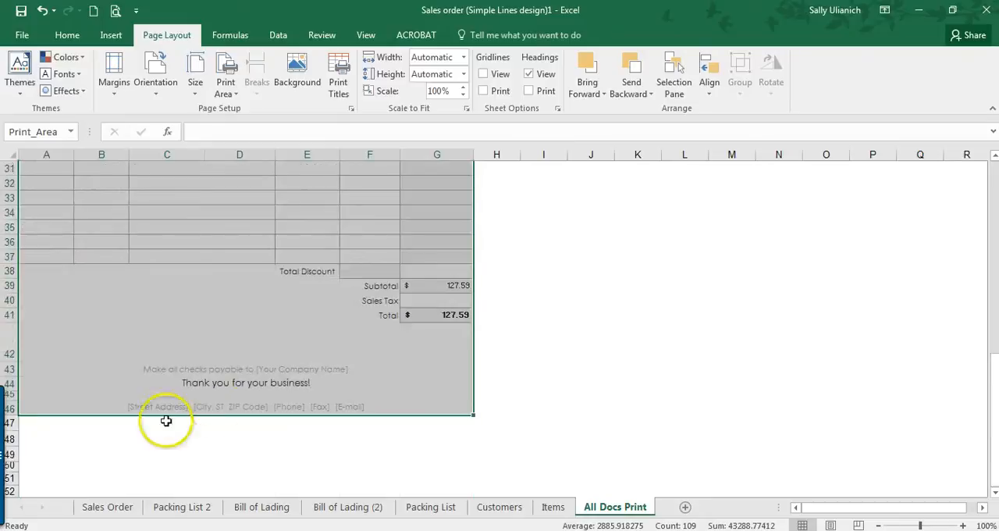
left_click(143, 425)
left_click(10, 438)
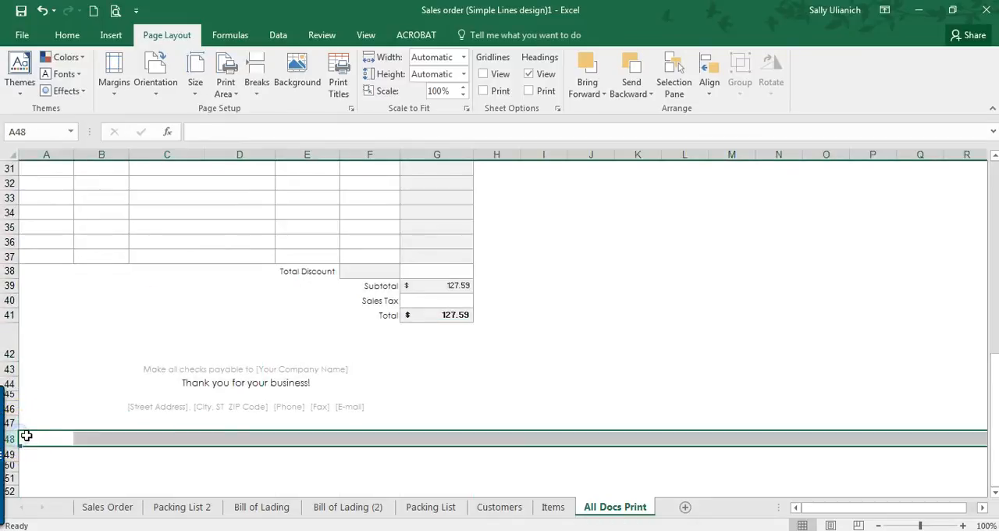
left_click(25, 435)
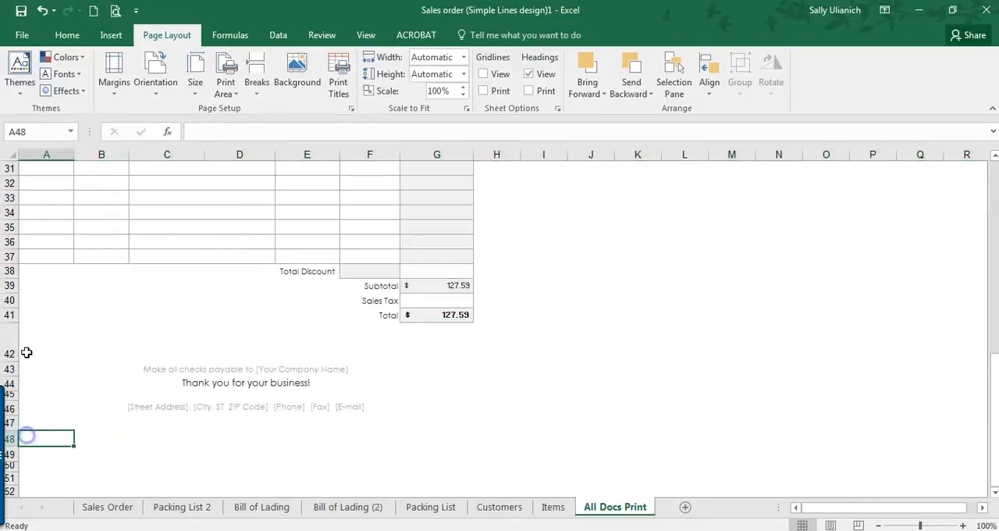
left_click(10, 438)
left_click(109, 35)
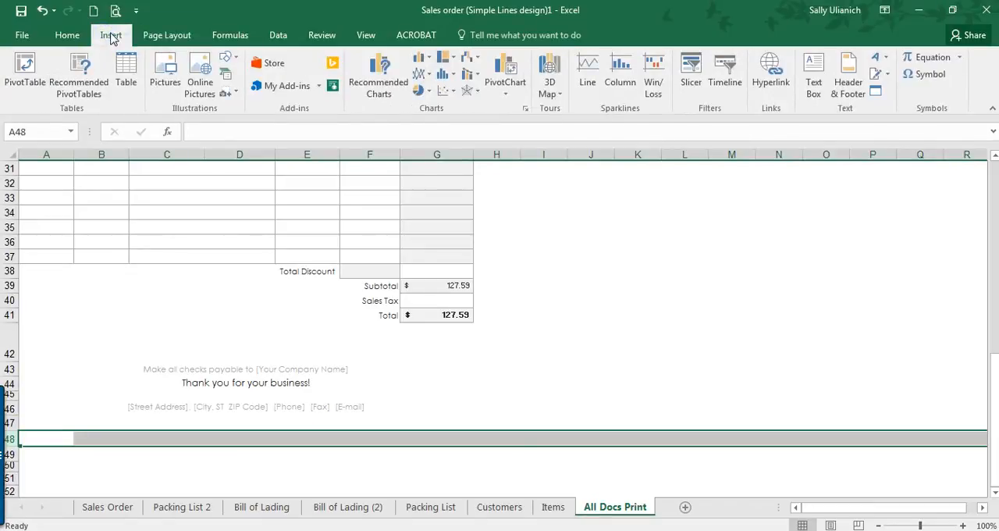
left_click(68, 35)
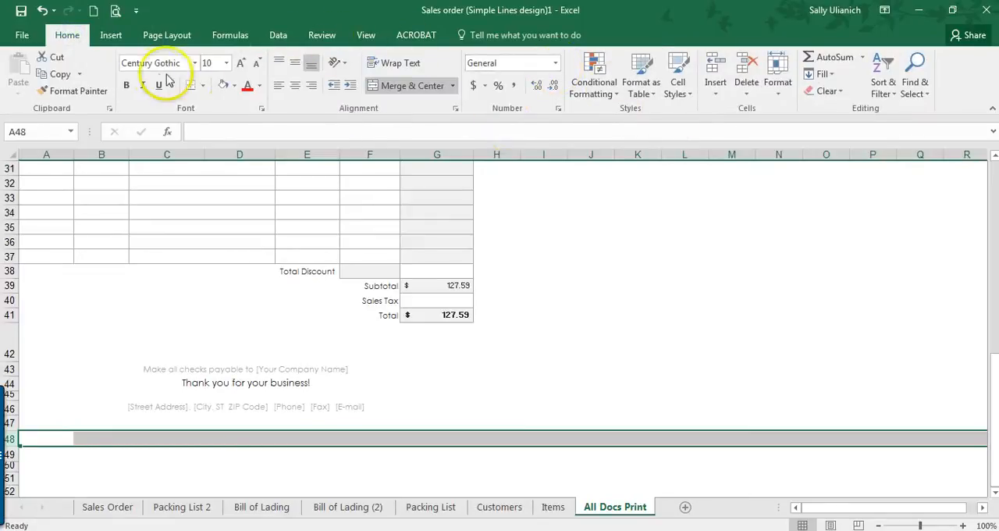
Step: Check the print preview of the All Docs Print sheet and return to the area below the order form
left_click(116, 13)
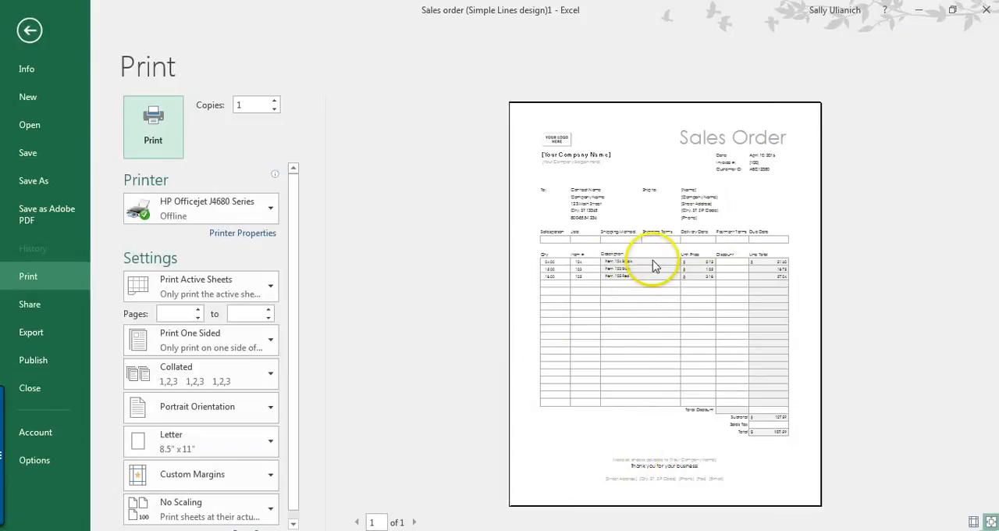
key("Escape")
left_click(319, 395)
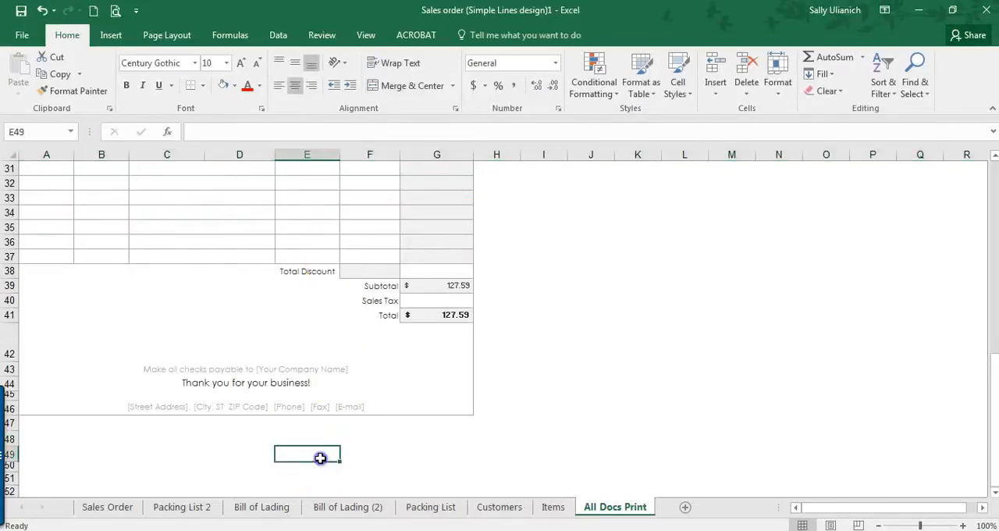
scroll(314, 430, "down", 4)
scroll(314, 424, "up", 8)
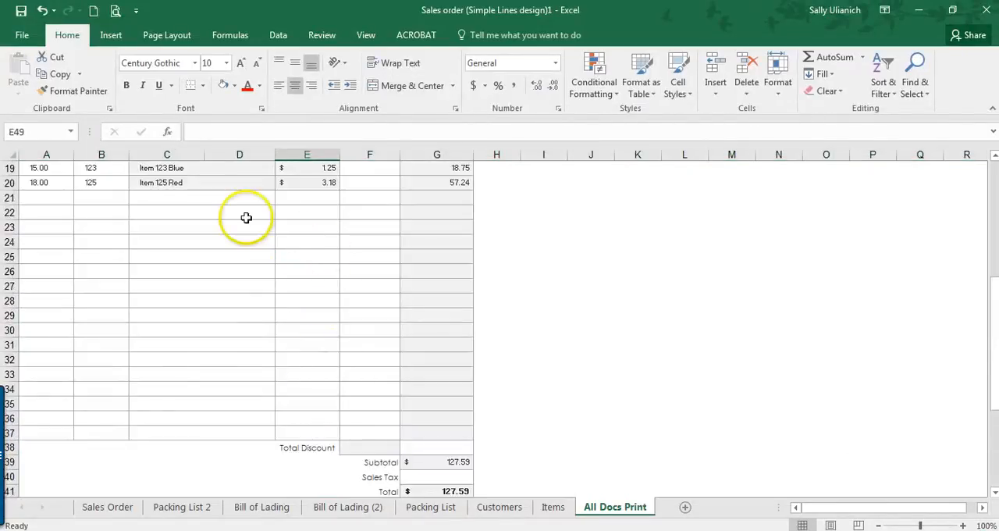
left_click(364, 36)
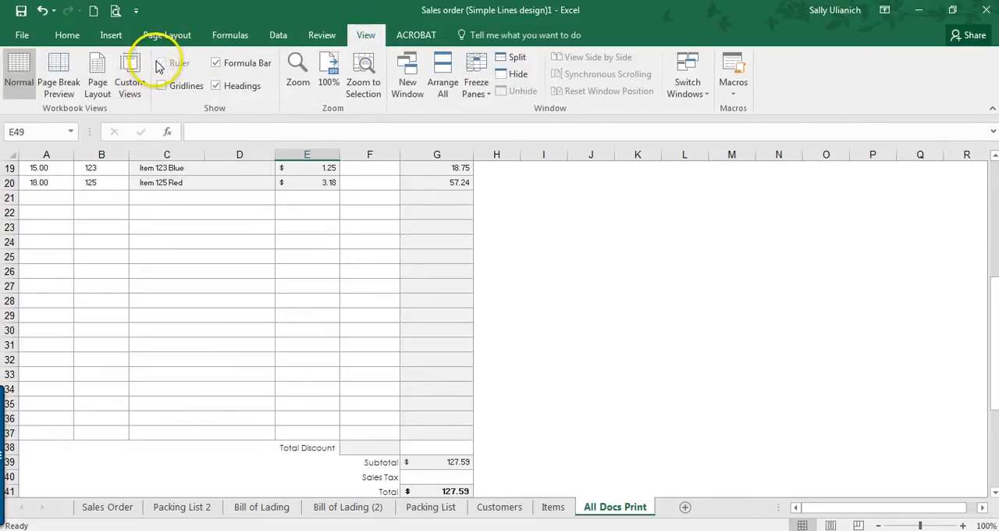
left_click(66, 36)
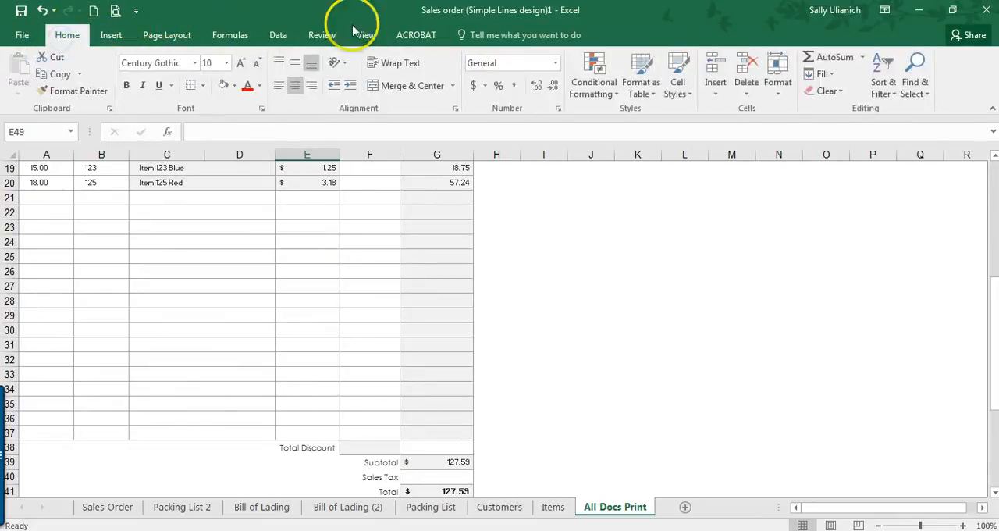
left_click(366, 35)
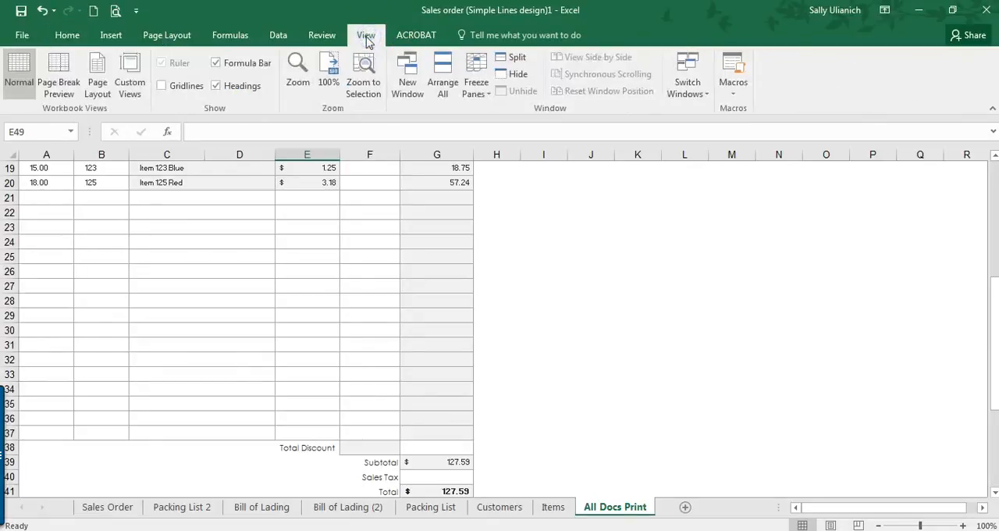
Step: Insert a page break above row 47, directly below the sales order form on All Docs Print
left_click(171, 36)
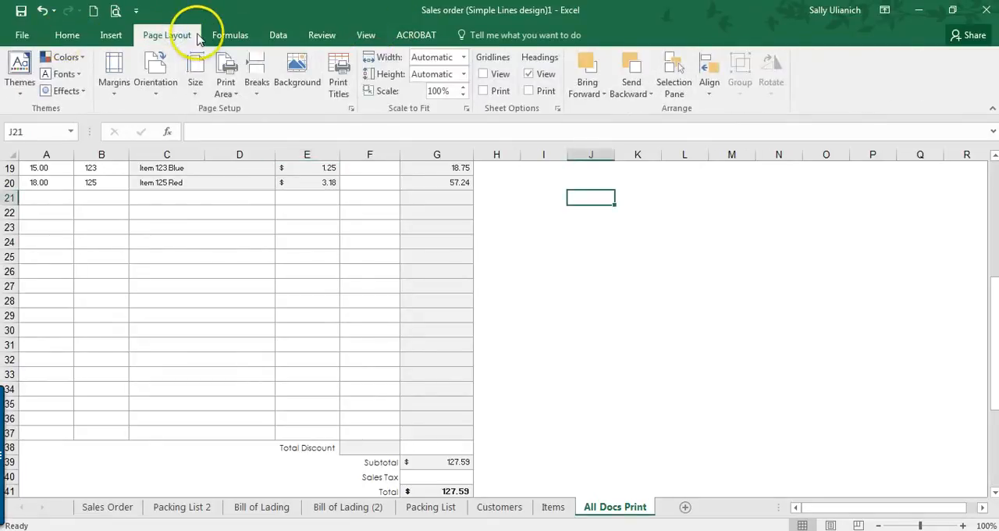
scroll(223, 390, "down", 2)
scroll(98, 422, "down", 3)
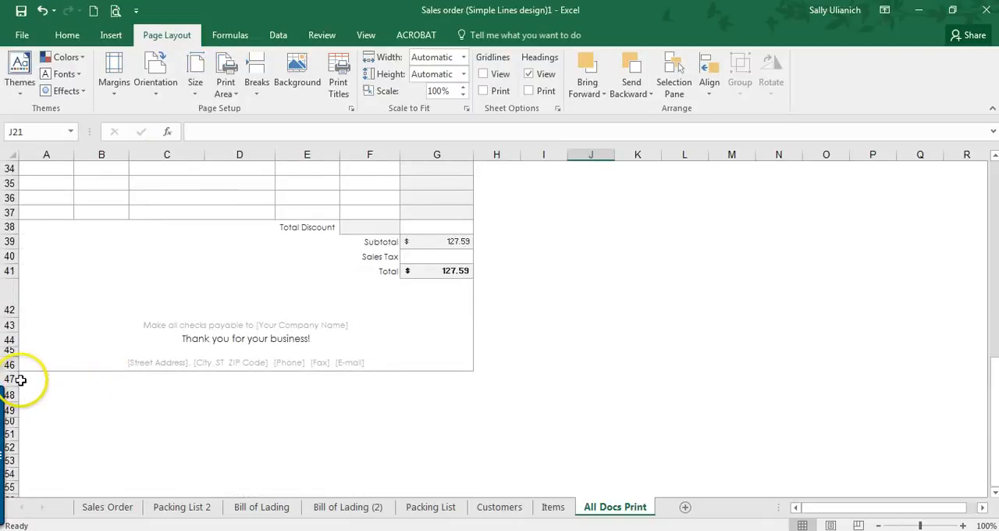
left_click(10, 379)
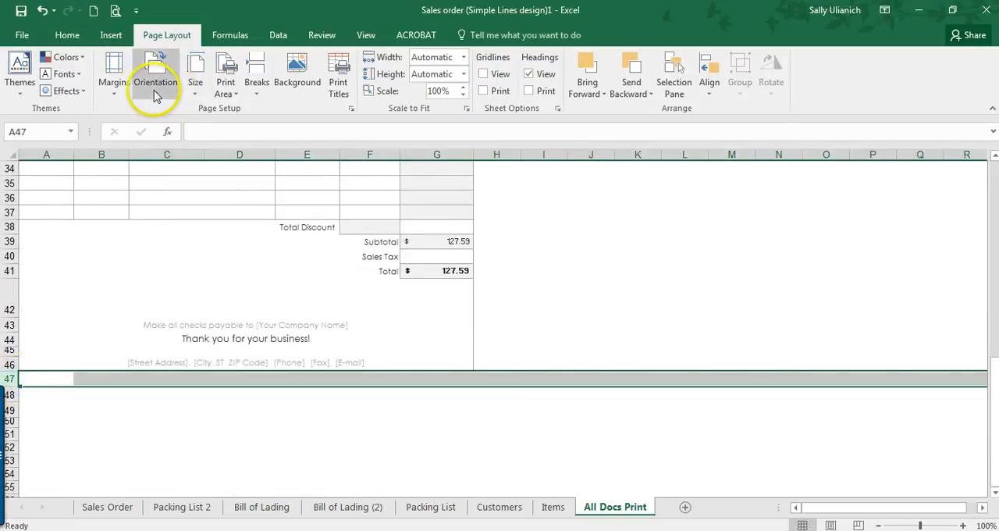
left_click(256, 86)
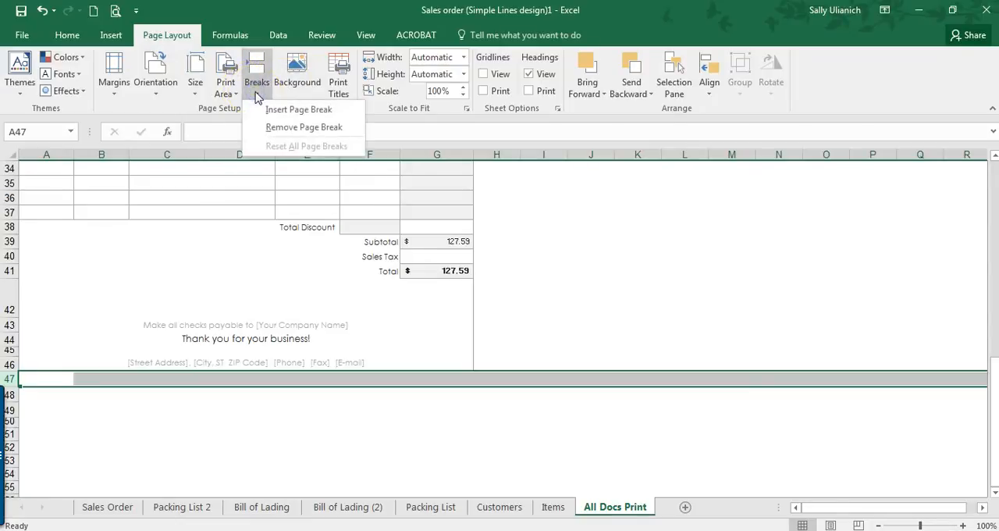
left_click(261, 111)
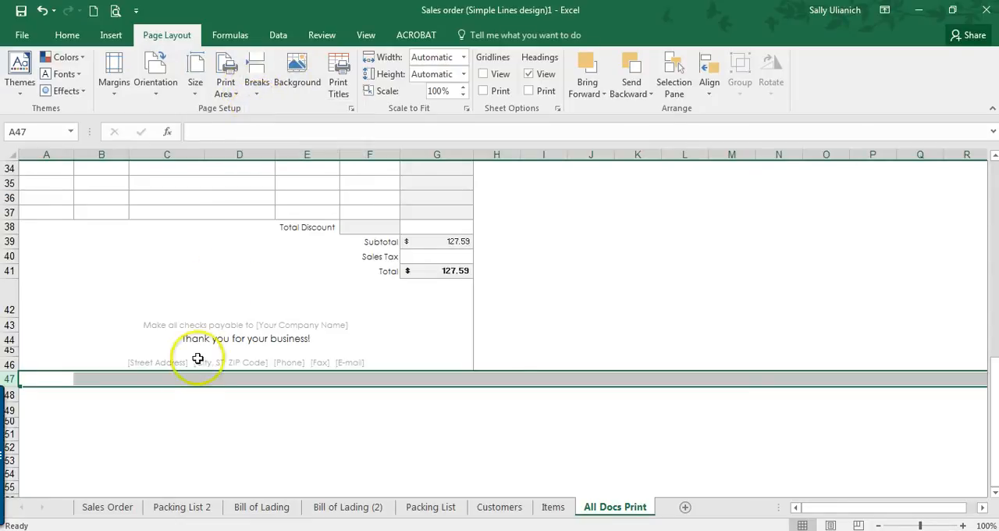
left_click(145, 445)
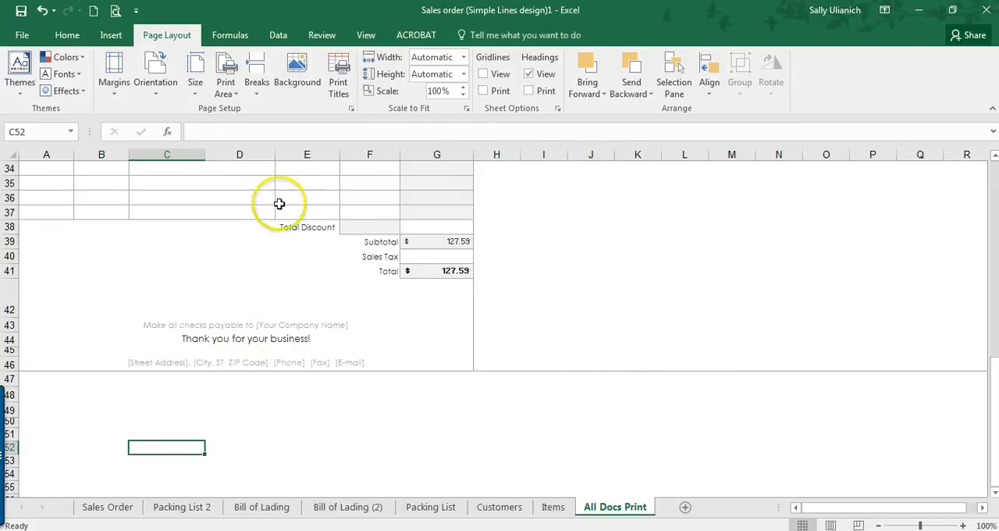
Step: Copy the packing list form from the Packing List 2 sheet and paste it into All Docs Print at A48
scroll(143, 313, "down", 3)
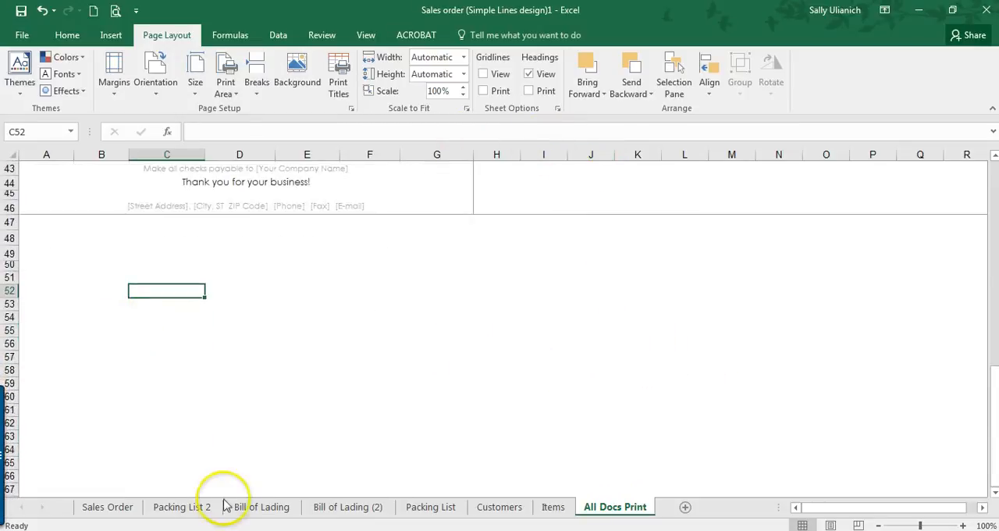
left_click(201, 507)
left_click_drag(47, 168, 393, 357)
key("ctrl+c")
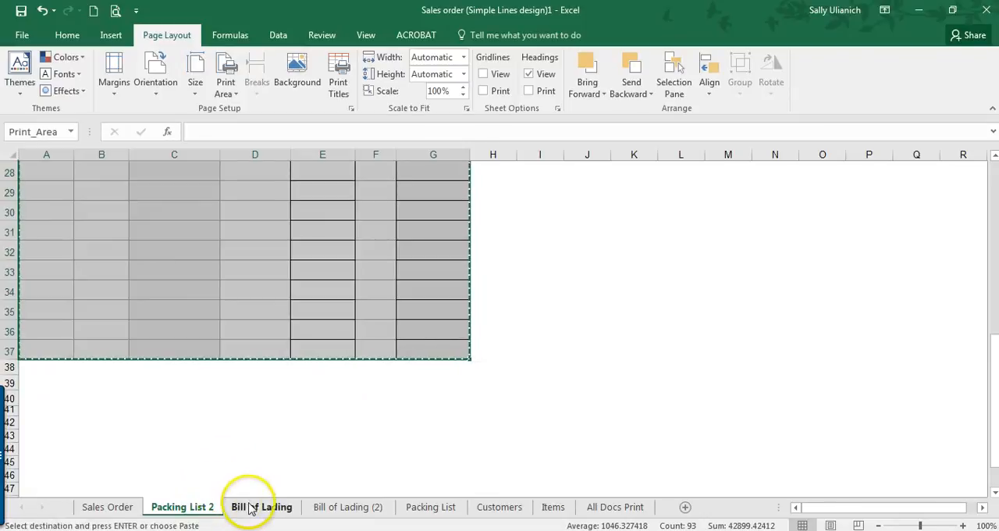
left_click(623, 509)
left_click(27, 222)
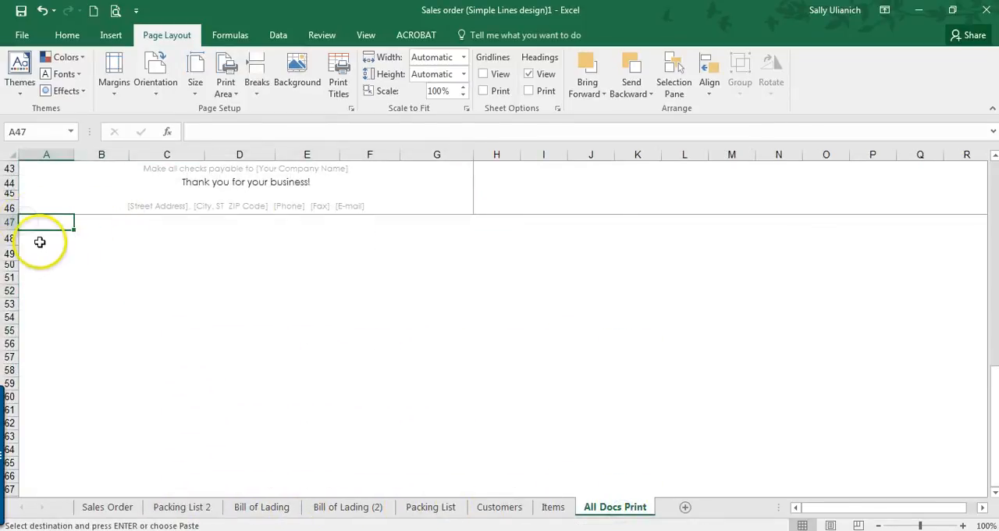
left_click(32, 238)
key("ctrl+v")
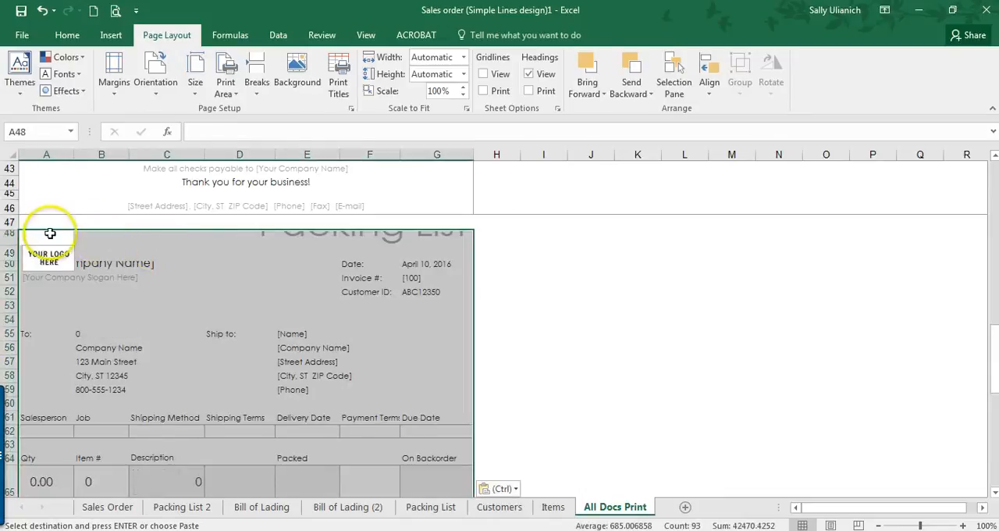
Step: Adjust the row heights around row 48 so the pasted Packing List title and logo fit
left_click_drag(13, 230, 9, 263)
left_click_drag(8, 218, 7, 226)
left_click(186, 278)
Step: Examine the pasted packing list's Qty, Item # and Description rows and compare them with the sales order above
scroll(186, 279, "down", 3)
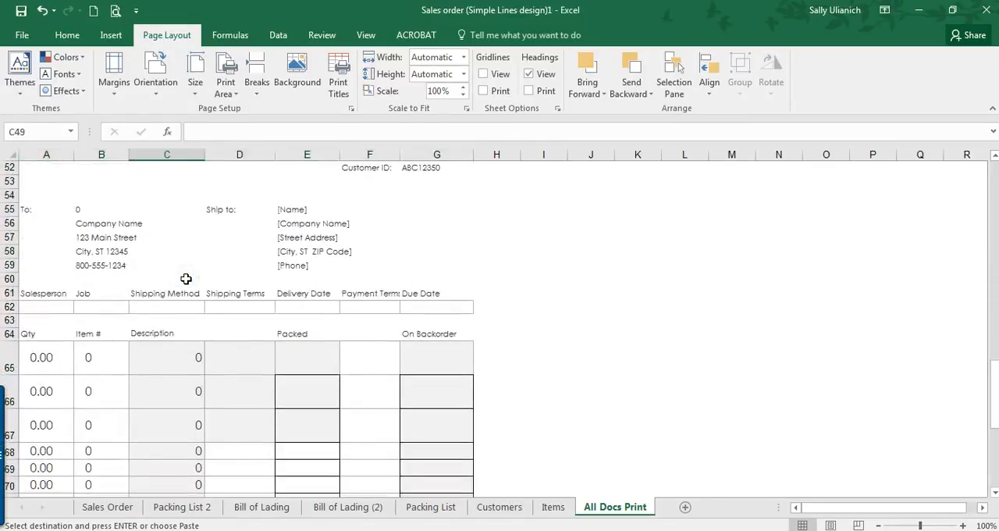
scroll(185, 279, "up", 2)
scroll(186, 278, "down", 6)
scroll(186, 279, "down", 6)
scroll(186, 279, "up", 3)
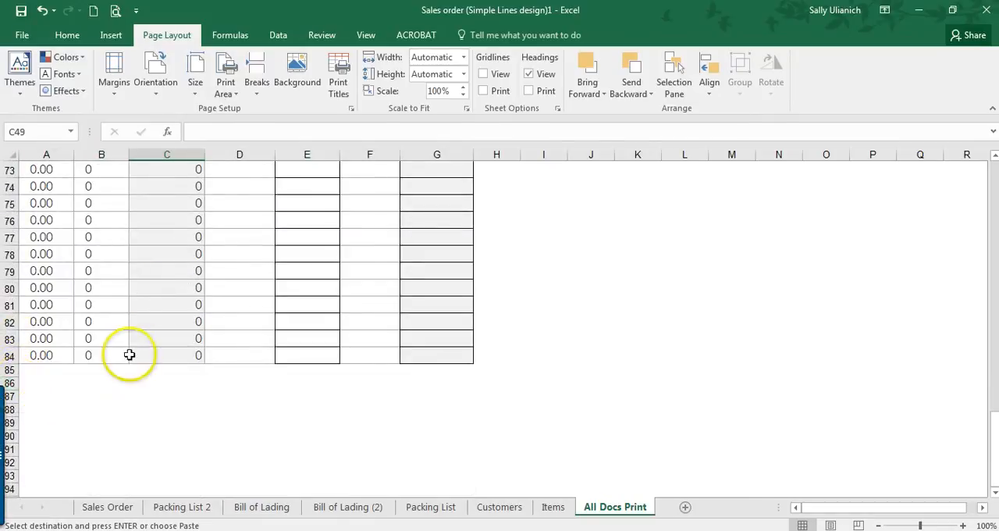
scroll(130, 354, "up", 3)
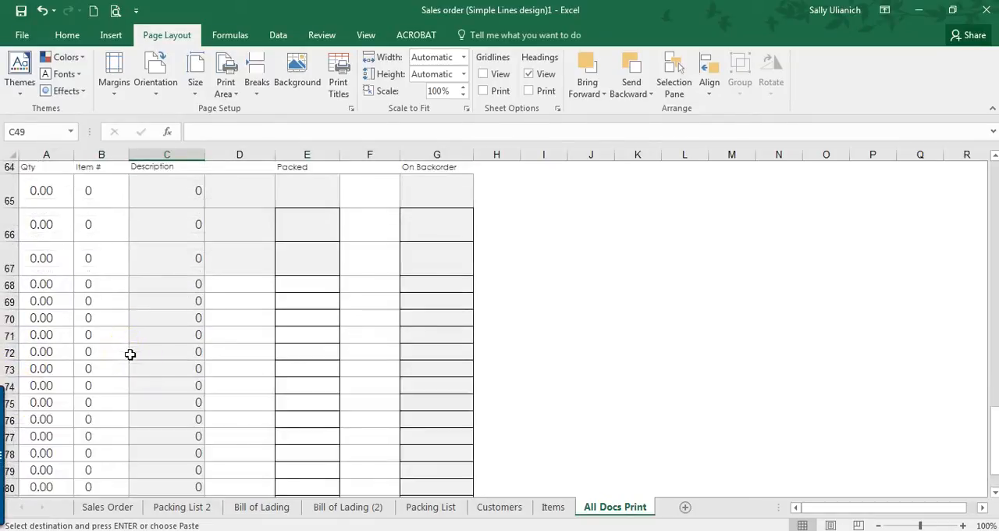
scroll(133, 290, "up", 2)
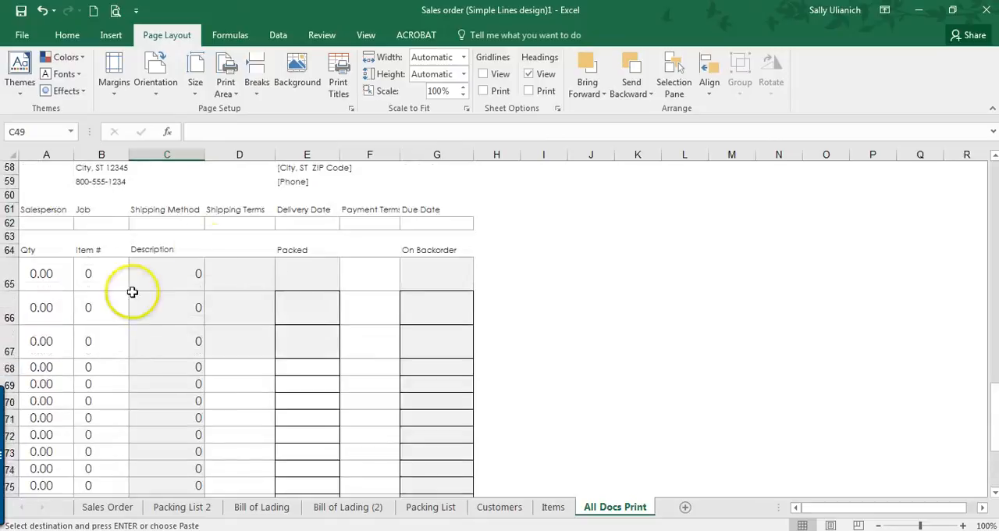
scroll(106, 265, "down", 1)
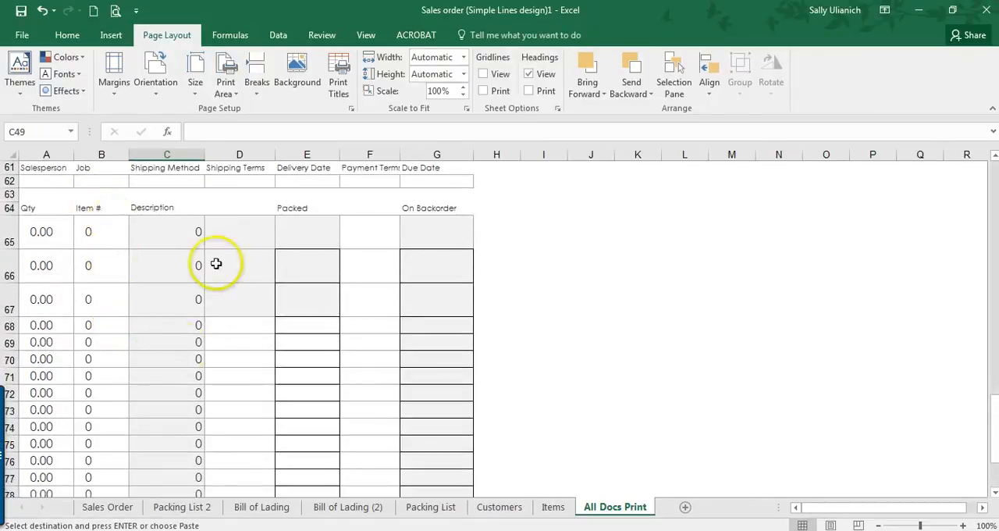
scroll(174, 325, "up", 4)
scroll(174, 324, "up", 9)
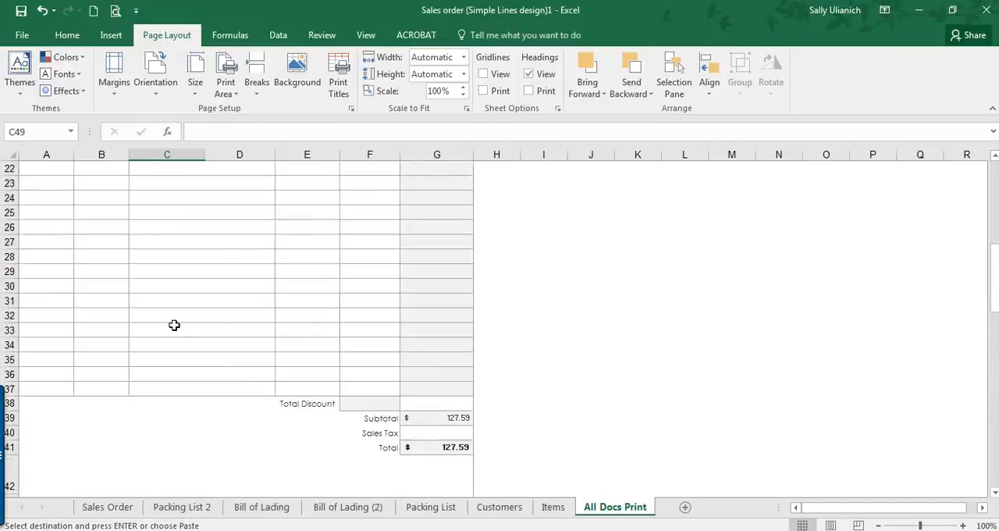
scroll(174, 325, "down", 11)
scroll(174, 324, "down", 4)
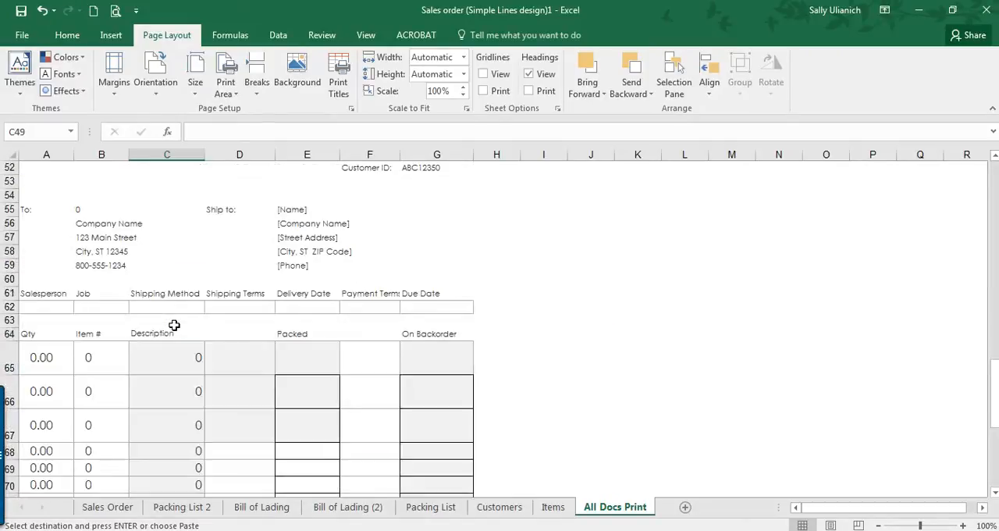
Step: Turn off the display of zeros in zero-value cells for the All Docs Print worksheet
left_click(24, 39)
left_click(43, 465)
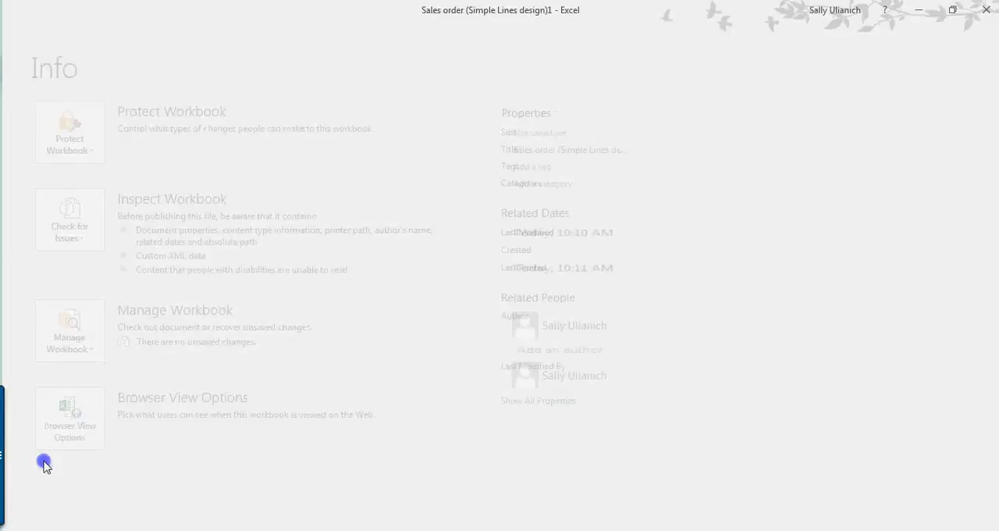
left_click(62, 147)
scroll(453, 255, "down", 4)
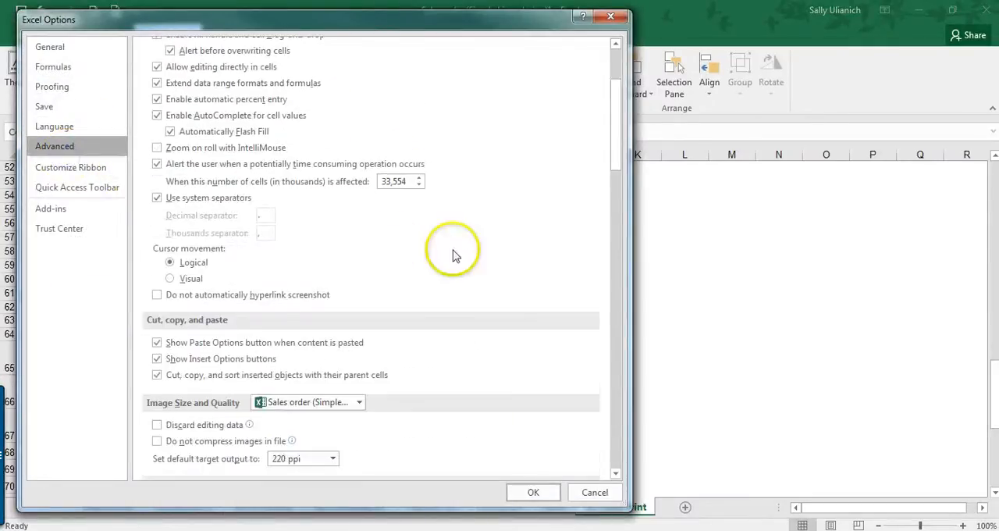
scroll(452, 255, "down", 5)
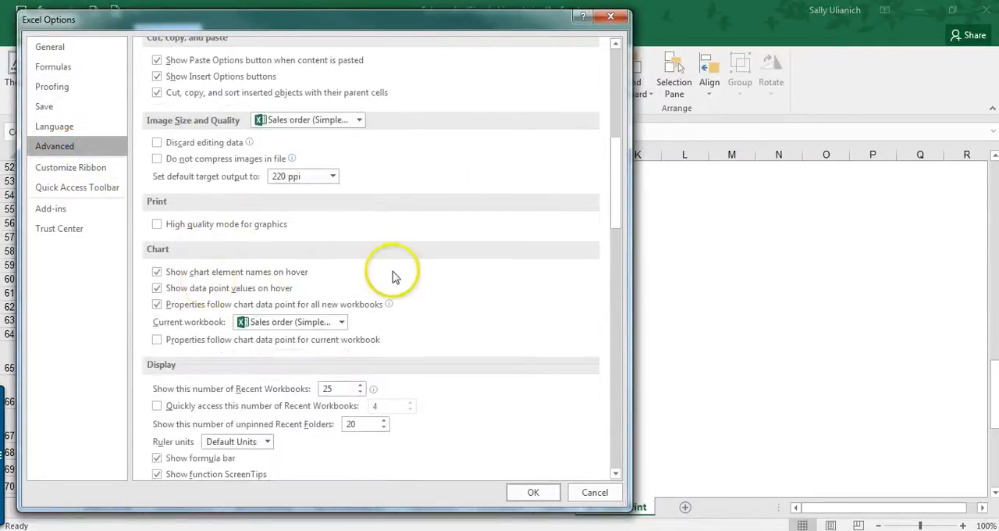
scroll(394, 275, "down", 8)
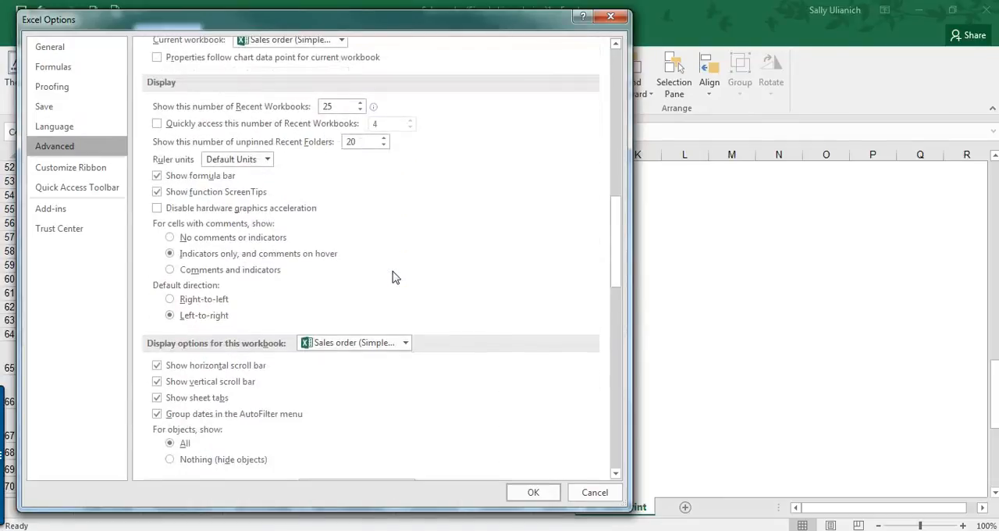
scroll(394, 275, "down", 3)
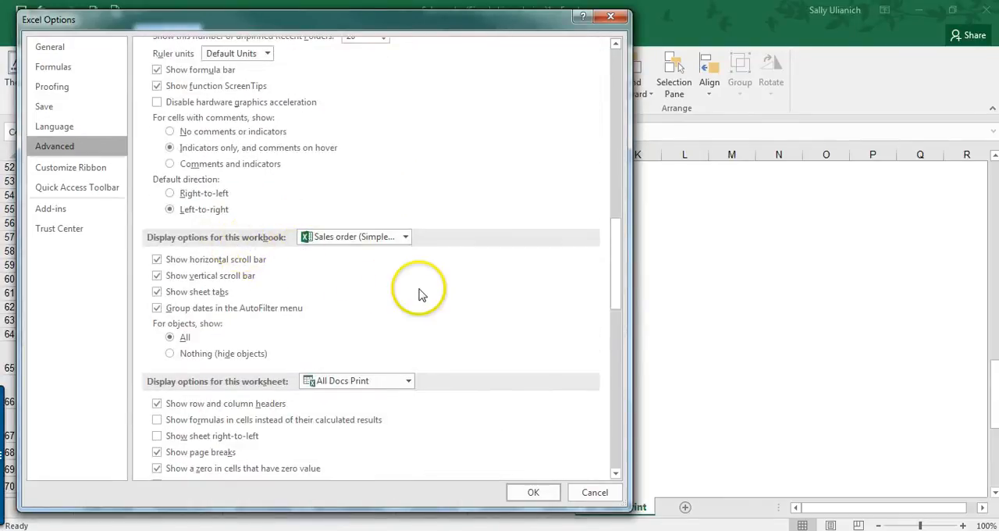
scroll(419, 293, "down", 4)
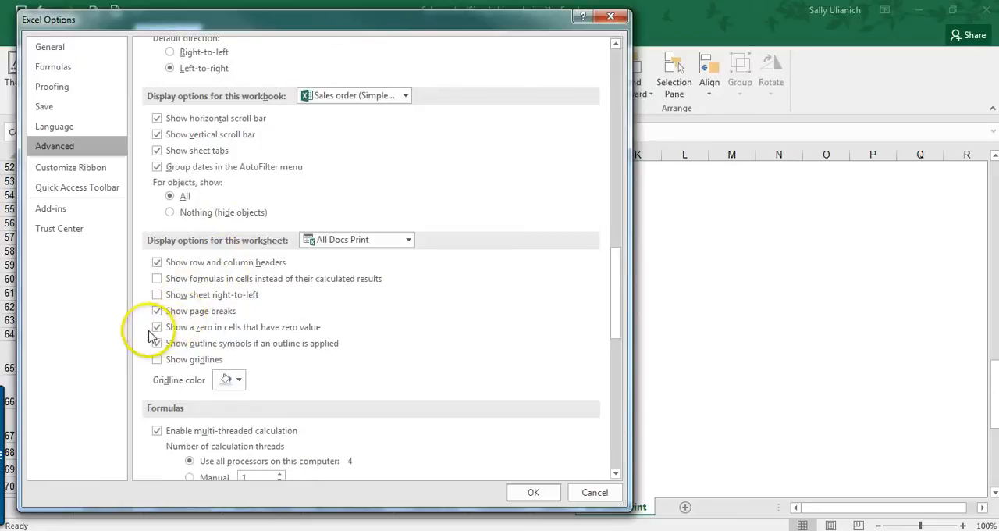
left_click(156, 327)
left_click(539, 492)
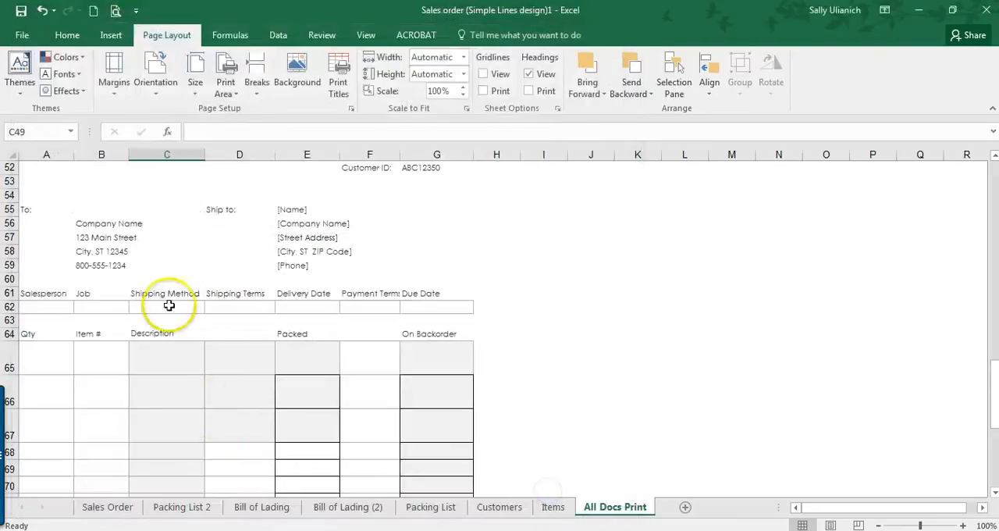
Step: Insert a page break above row 86, just below the packing list form on All Docs Print
scroll(185, 367, "down", 1)
left_click(185, 369)
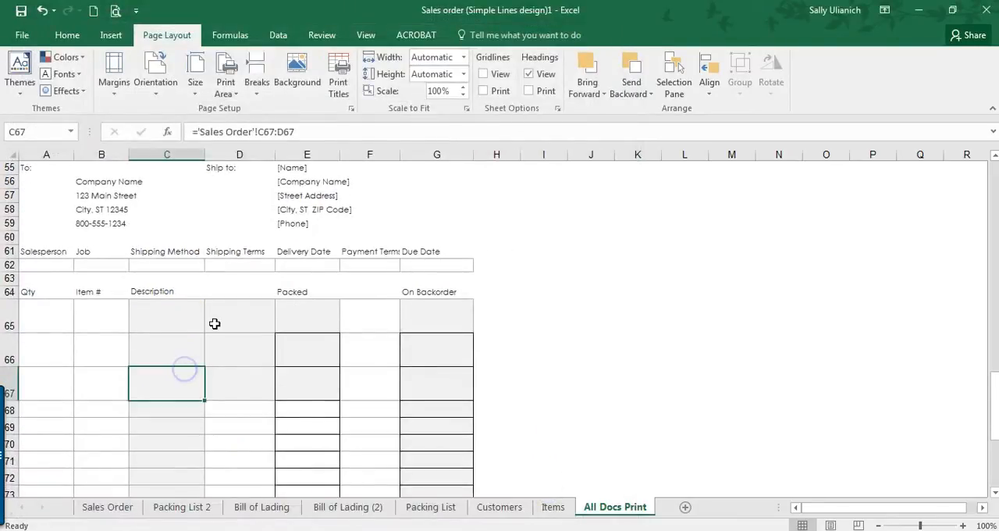
scroll(215, 323, "up", 4)
scroll(215, 324, "down", 13)
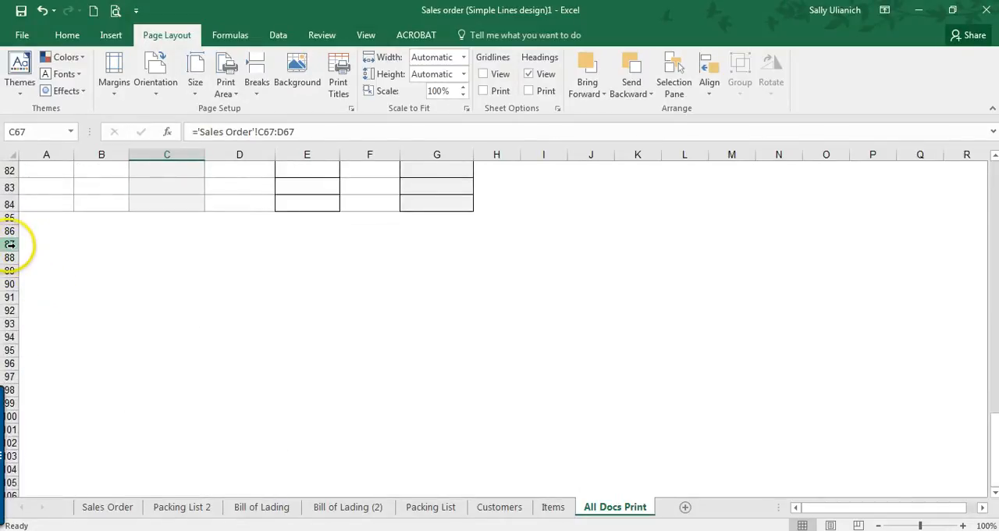
left_click(10, 231)
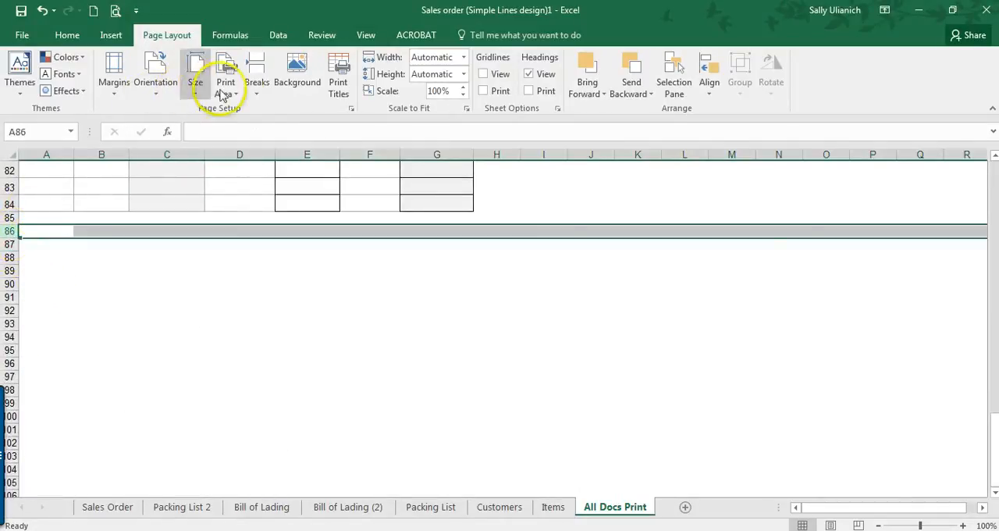
left_click(266, 94)
left_click(270, 107)
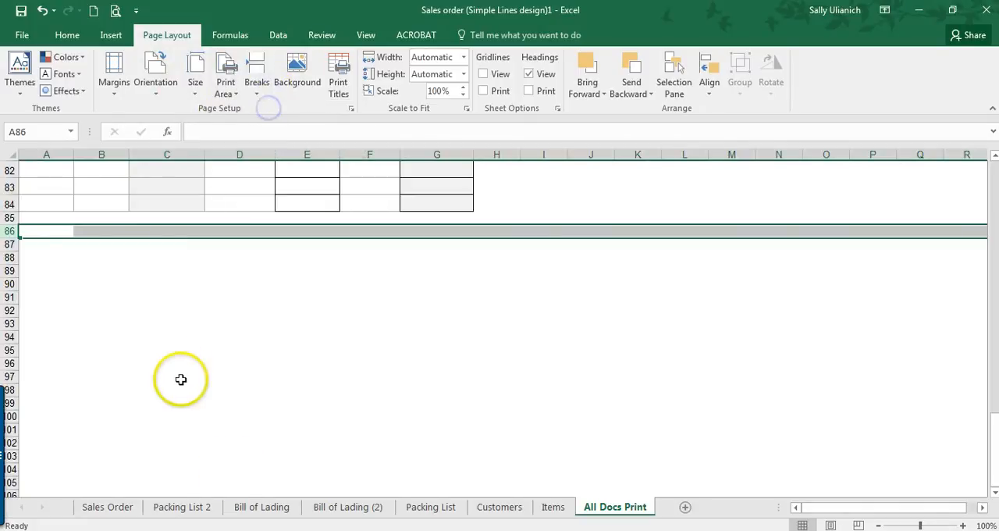
Step: Select the whole form, A1:G46, on the Bill of Lading (2) sheet
left_click(347, 507)
scroll(133, 253, "up", 1)
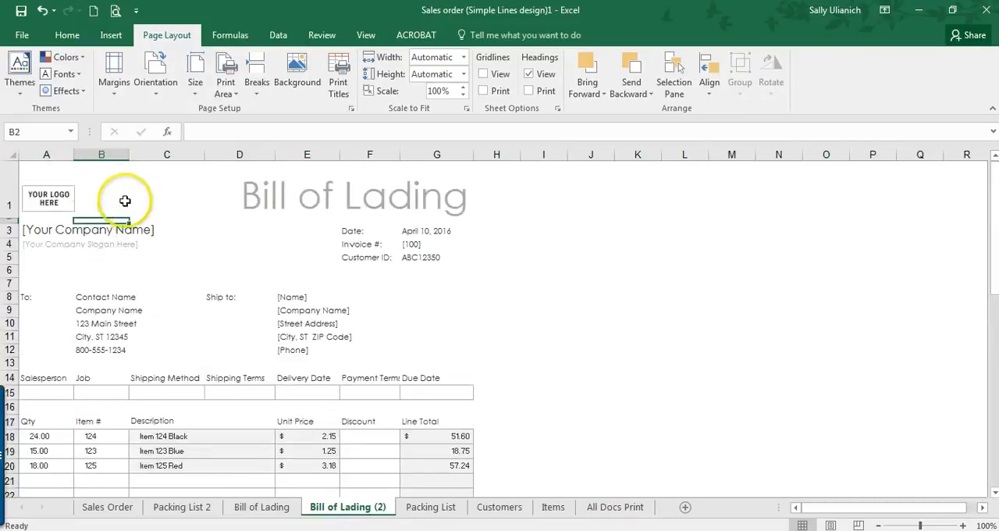
left_click_drag(51, 164, 328, 421)
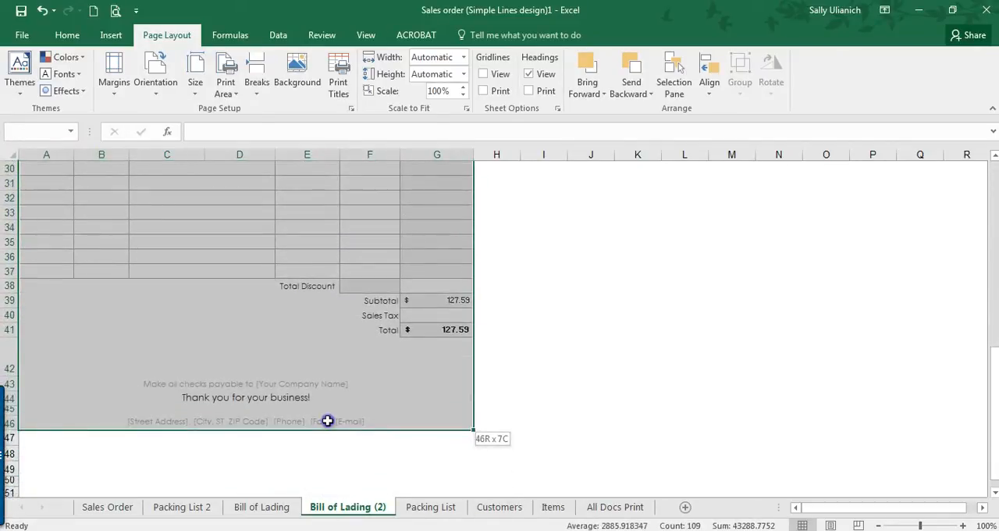
Step: Copy A1:G50, including the signature lines, from the Bill of Lading sheet and paste it into All Docs Print at A87
left_click(277, 508)
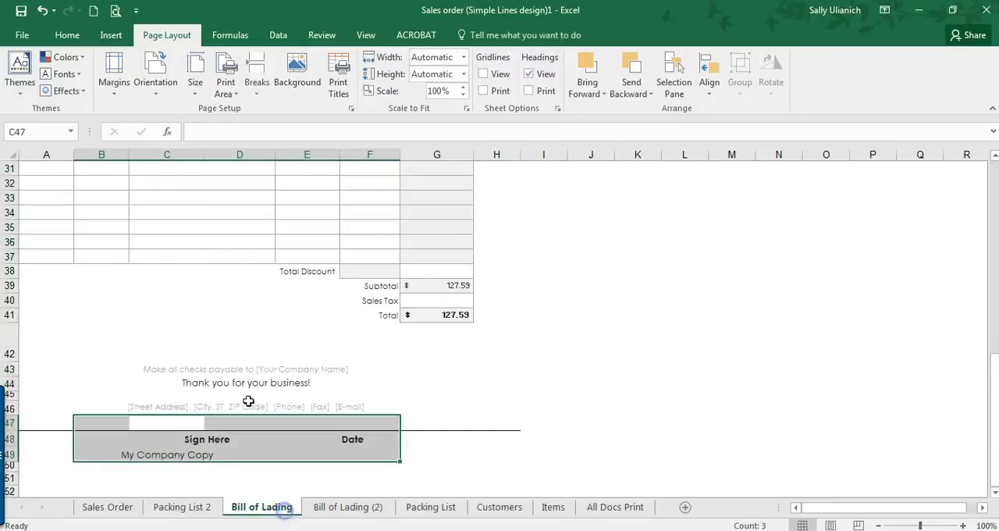
scroll(202, 290, "up", 10)
left_click_drag(49, 164, 390, 453)
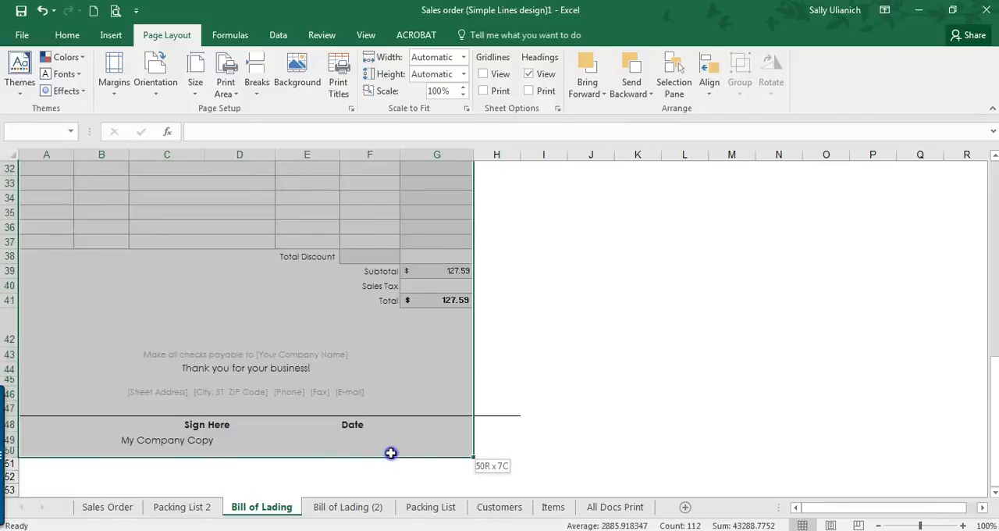
scroll(390, 452, "down", 4)
key("ctrl+c")
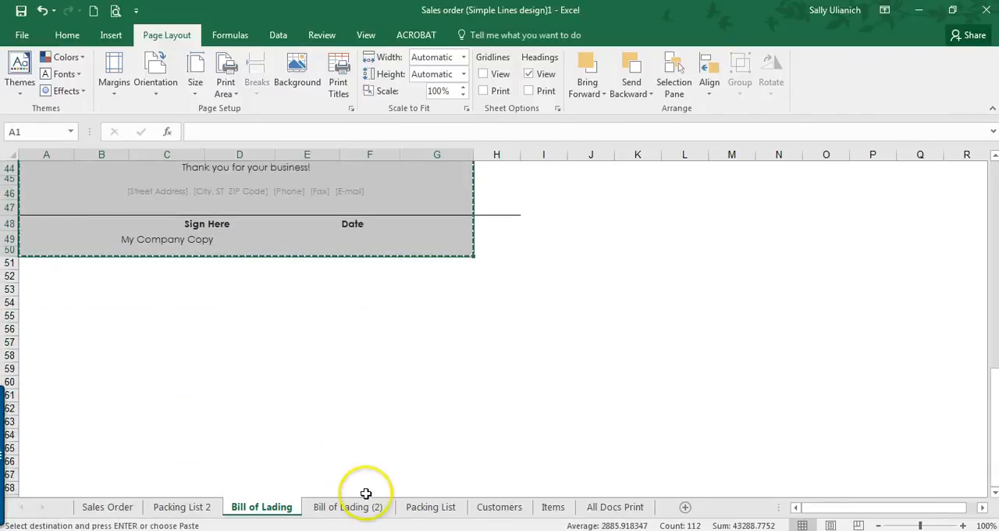
left_click(433, 508)
left_click(614, 509)
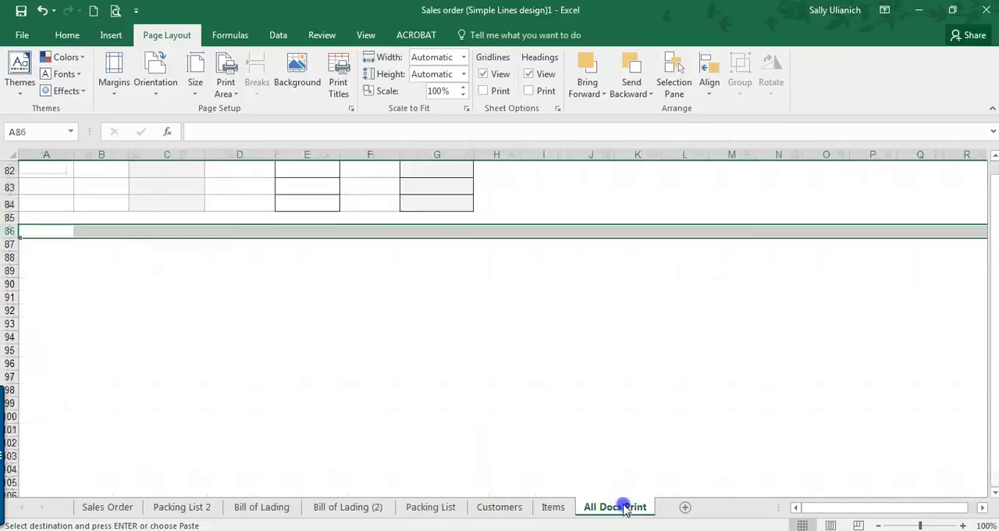
left_click(40, 243)
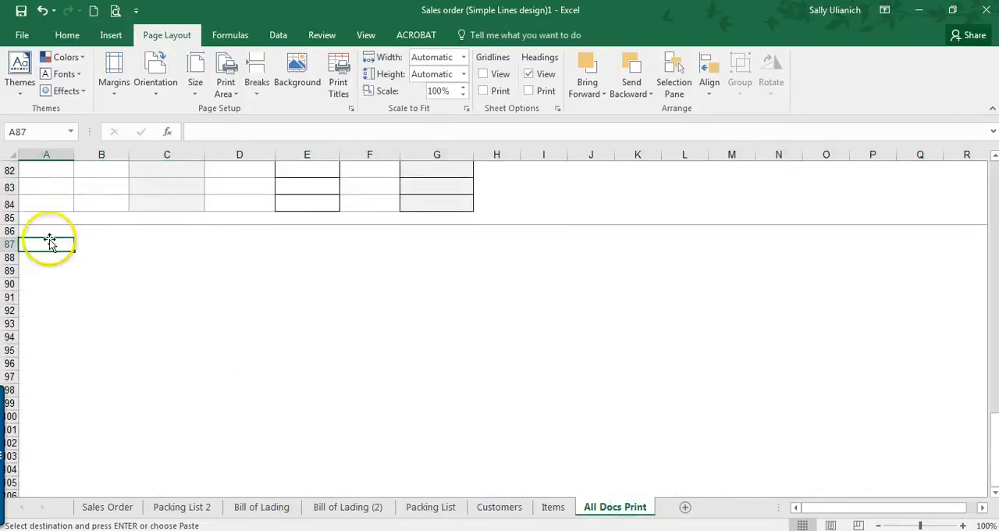
key("ctrl+v")
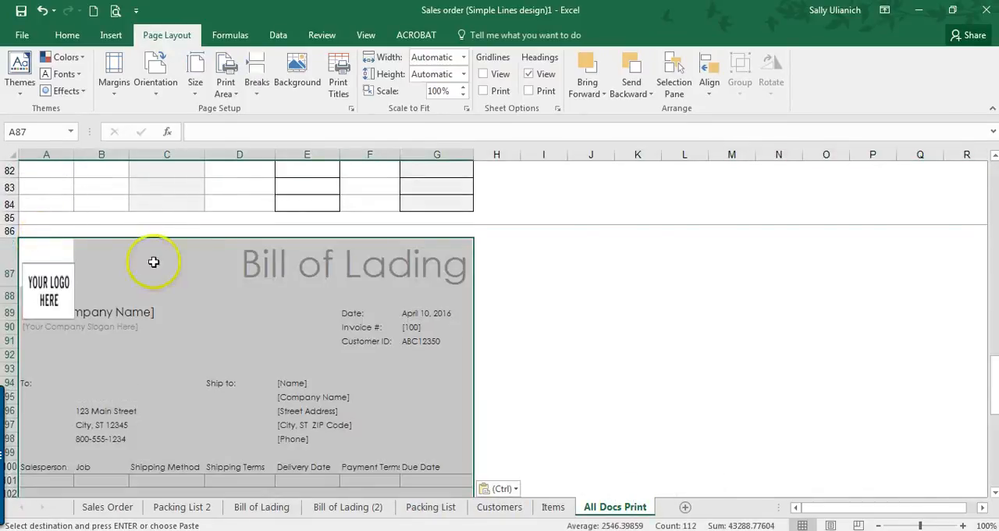
Step: Insert a page break above row 138, below the My Company Copy line of the pasted Bill of Lading
scroll(129, 295, "down", 15)
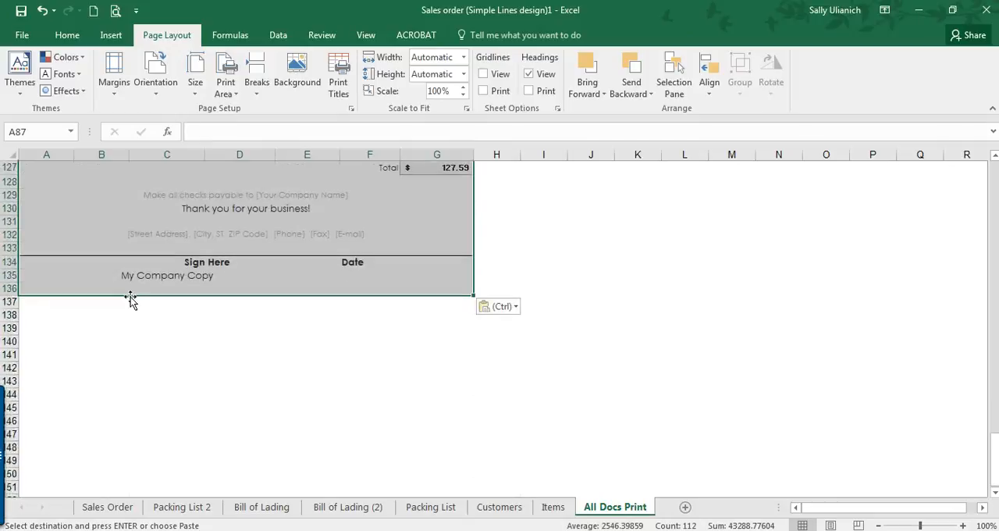
left_click(9, 314)
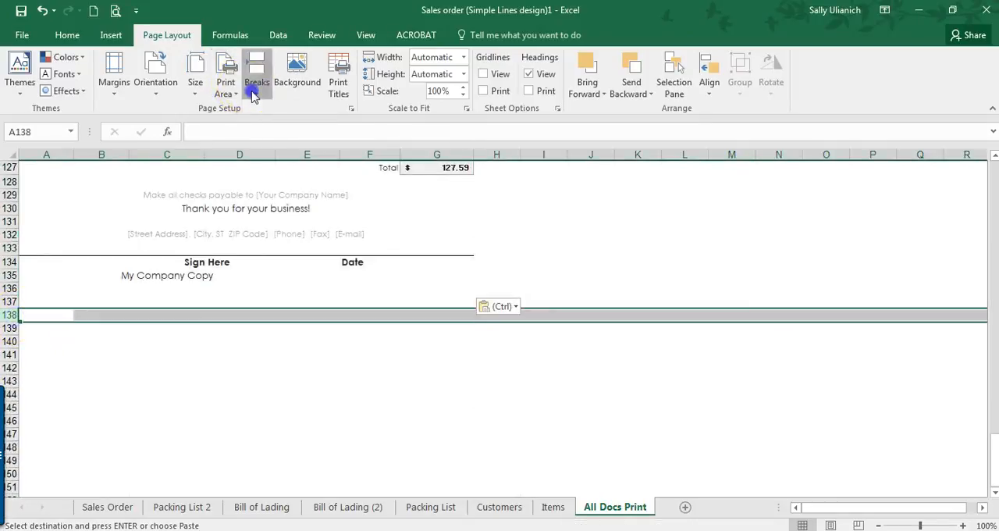
left_click(253, 88)
left_click(266, 114)
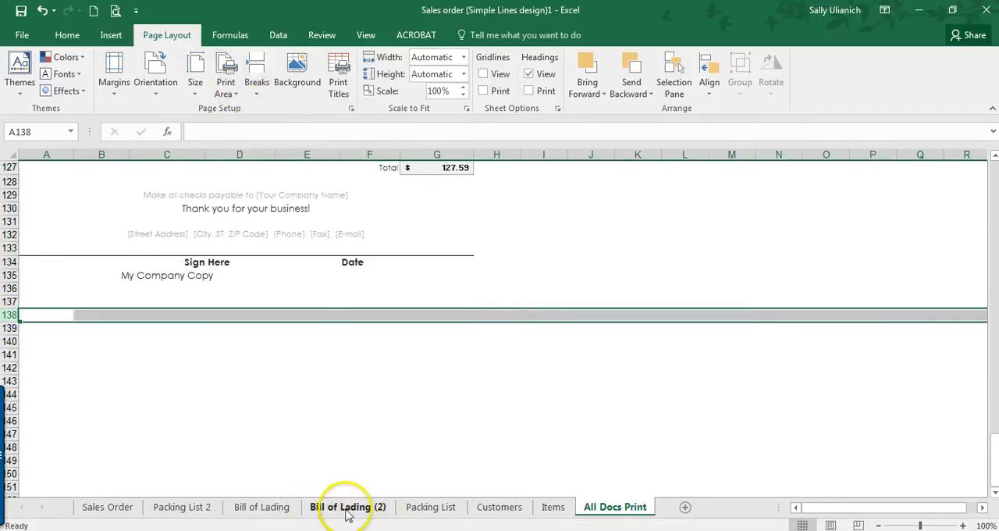
Step: Copy the selected form from the Bill of Lading (2) sheet and paste it into All Docs Print at A139
left_click(348, 509)
scroll(159, 274, "up", 10)
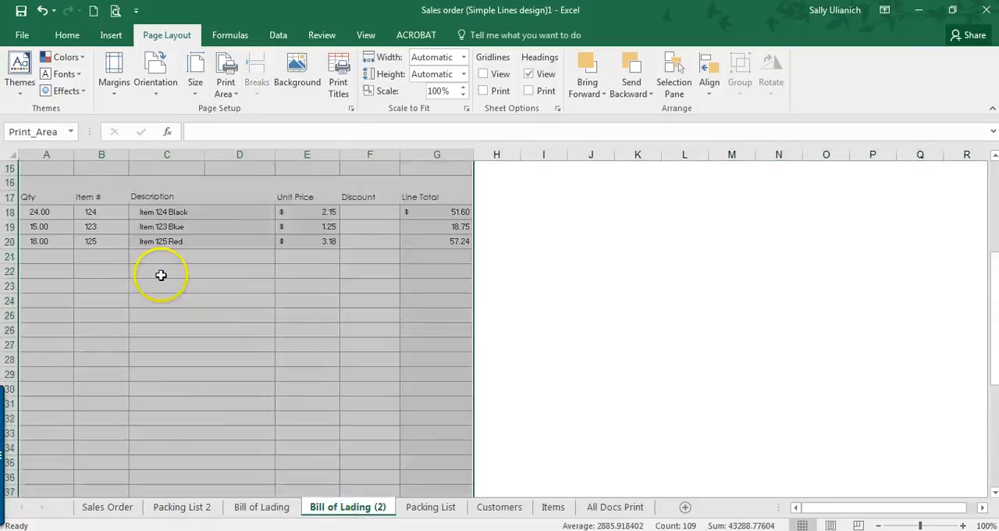
scroll(205, 195, "down", 10)
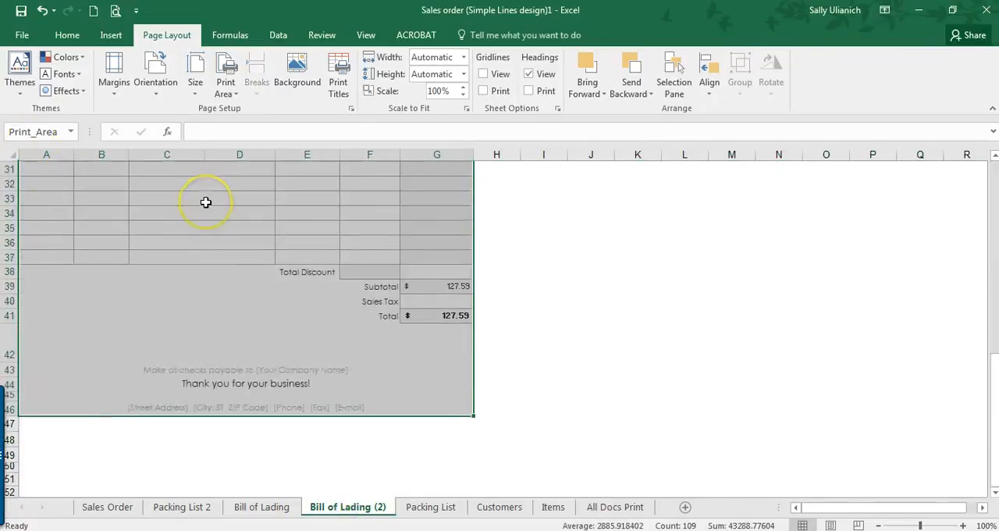
key("ctrl+c")
left_click(615, 507)
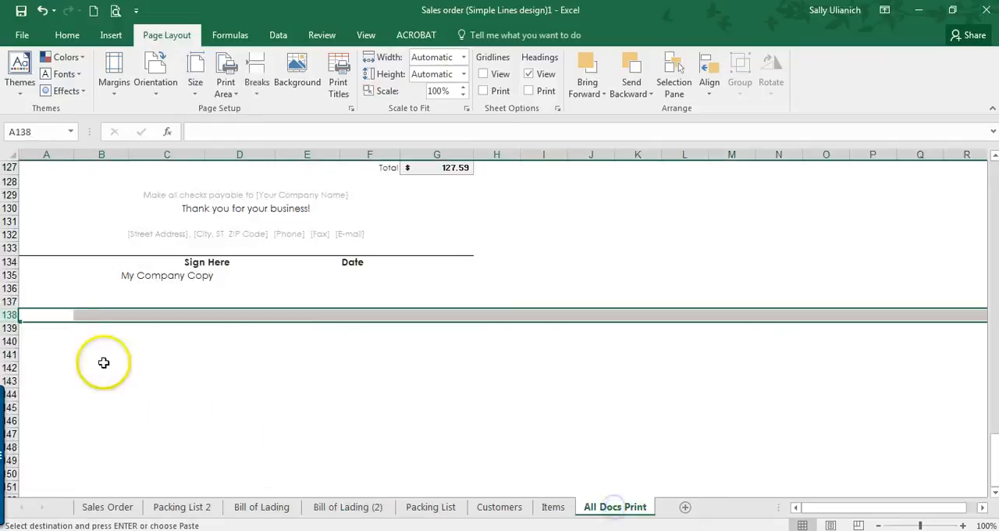
left_click(40, 314)
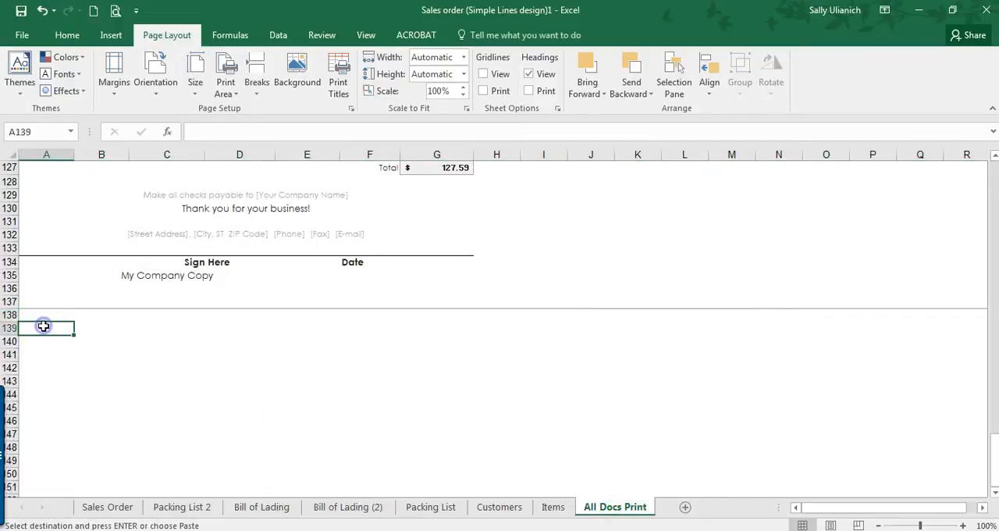
key("ctrl+v")
scroll(263, 303, "down", 4)
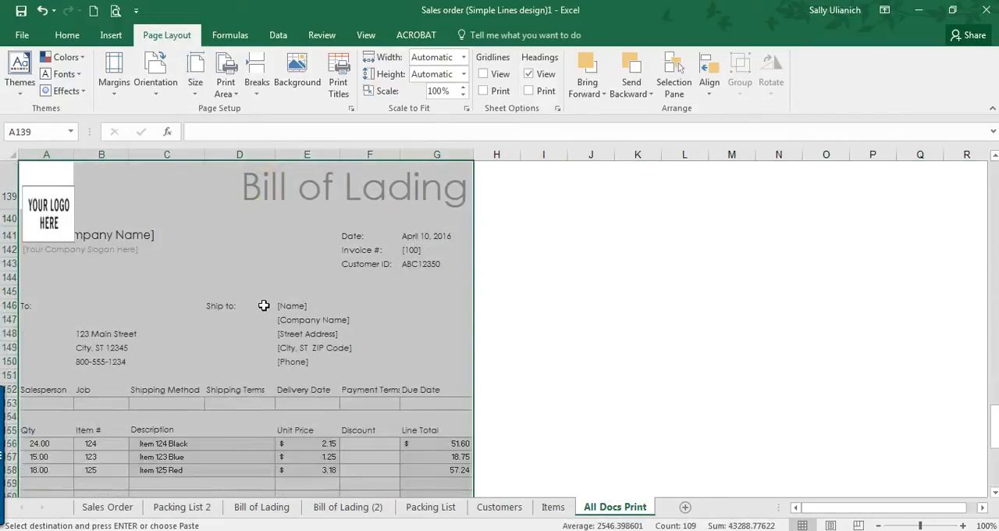
scroll(264, 305, "down", 10)
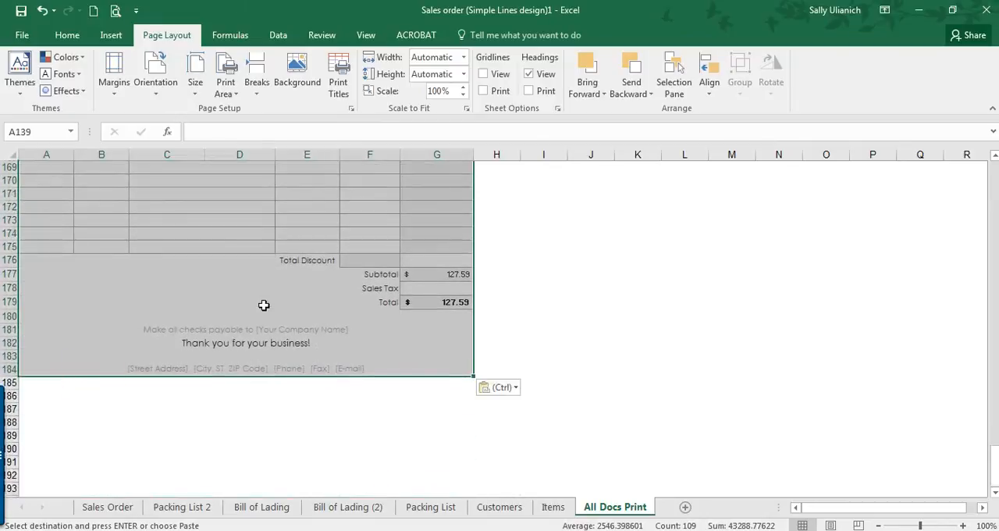
Step: Review the stacked forms on All Docs Print and check the sheet's pages in the print preview
scroll(133, 266, "up", 20)
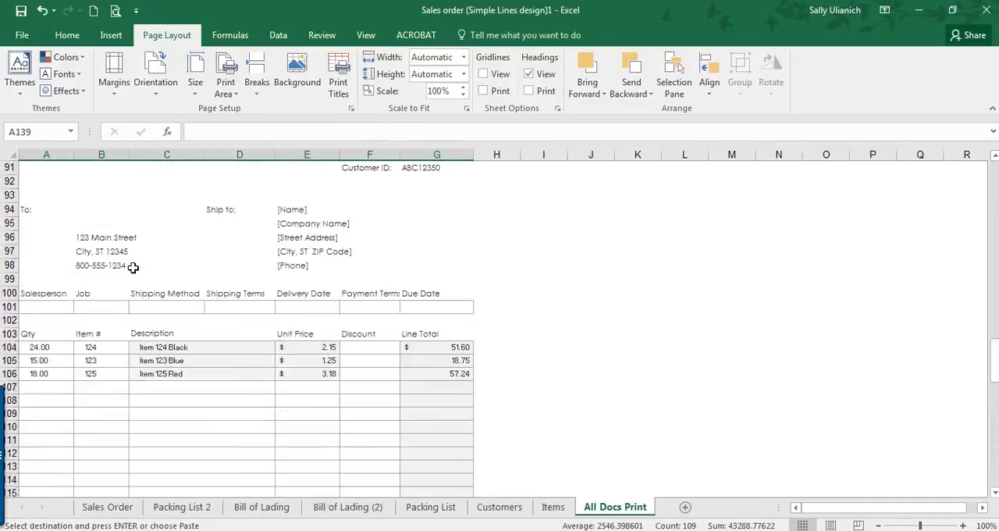
scroll(132, 268, "up", 20)
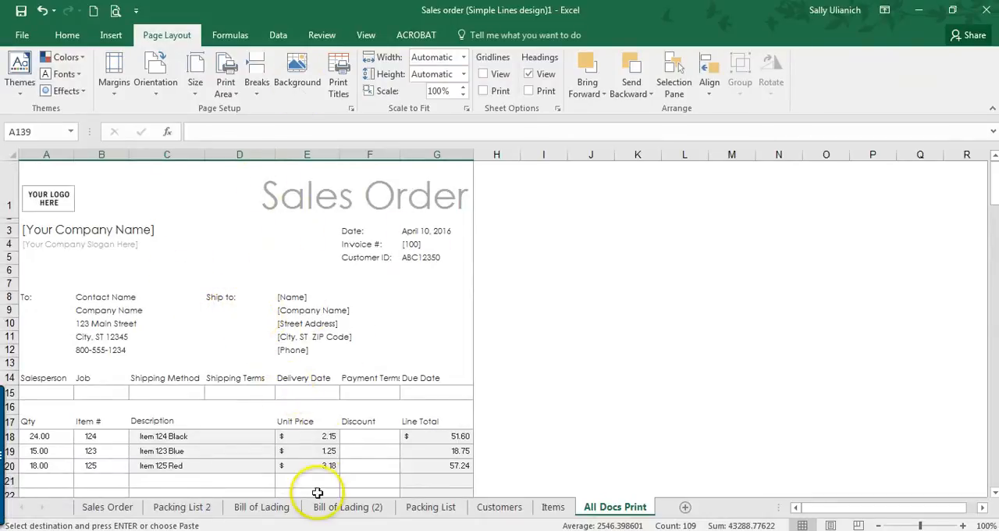
scroll(250, 293, "down", 10)
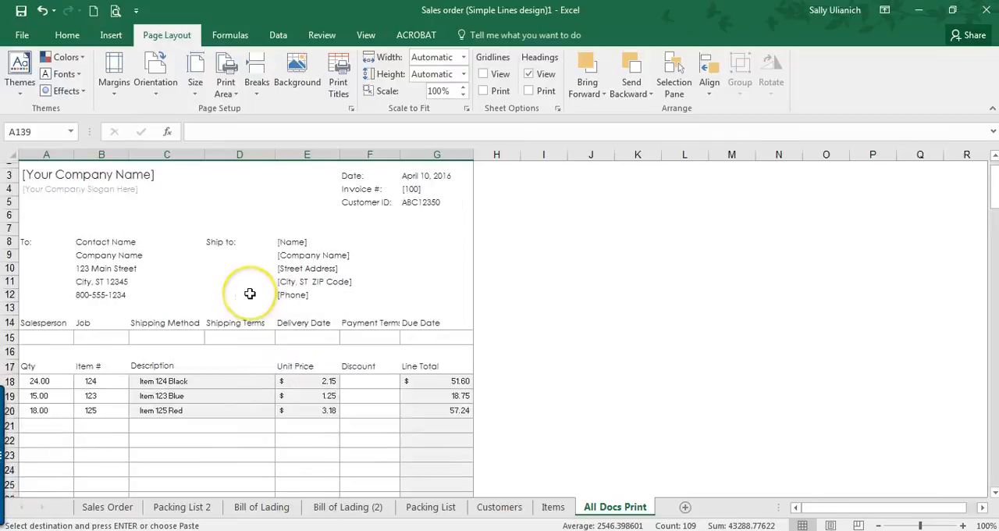
scroll(250, 293, "down", 3)
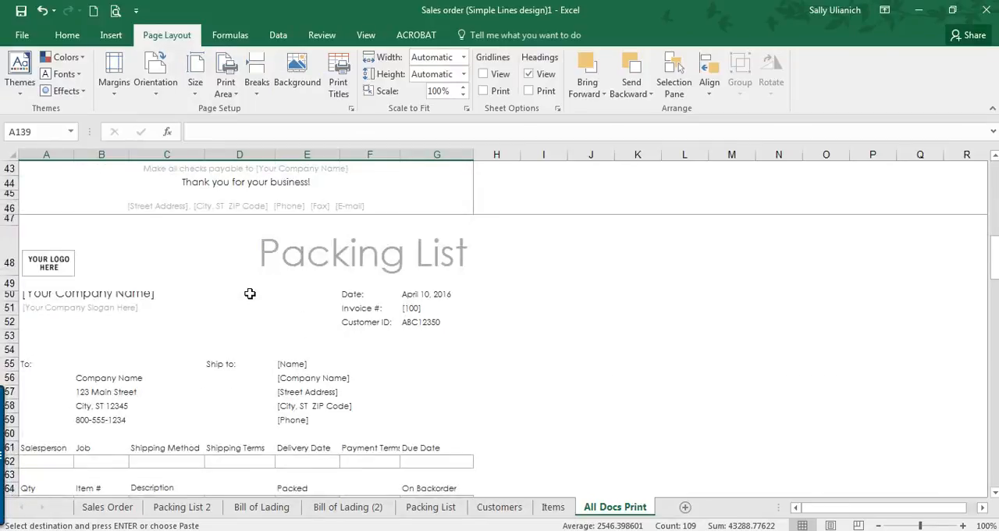
scroll(250, 293, "up", 14)
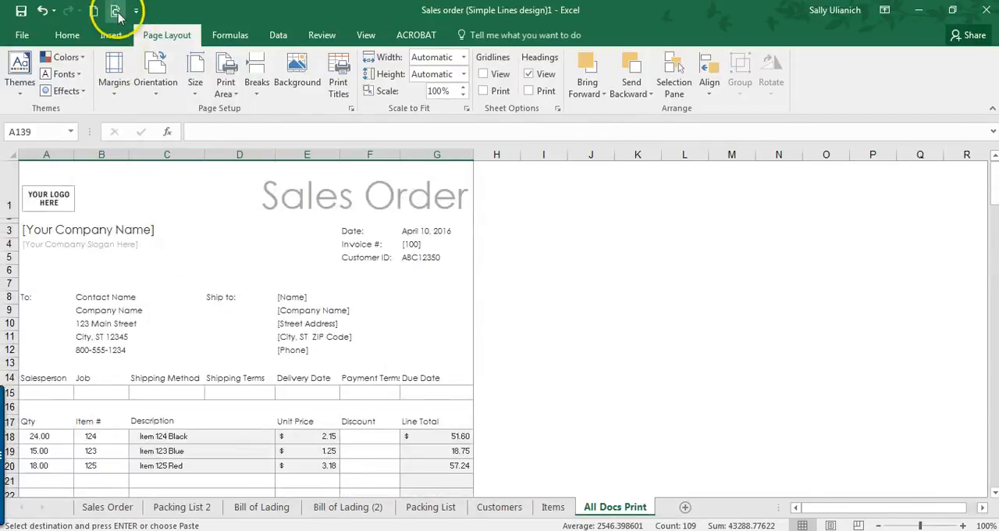
left_click(116, 11)
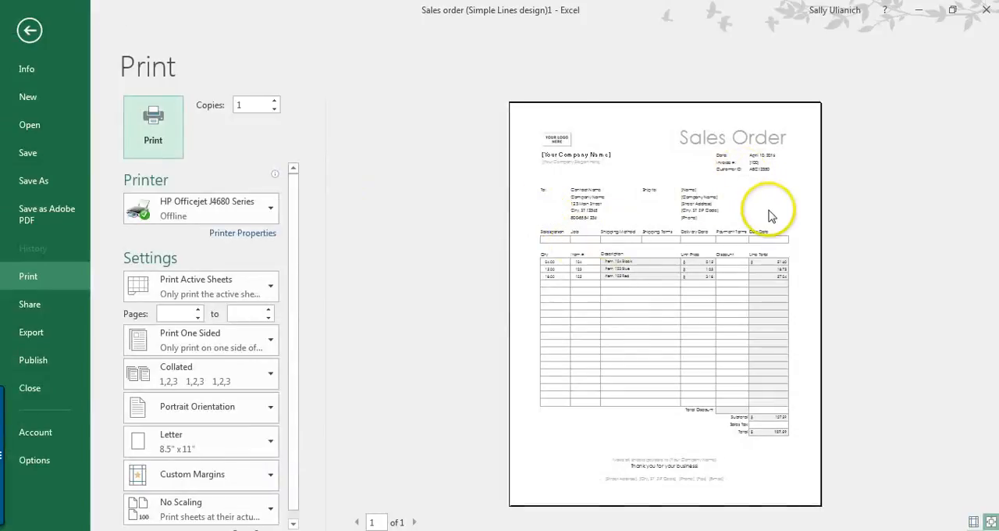
left_click(413, 522)
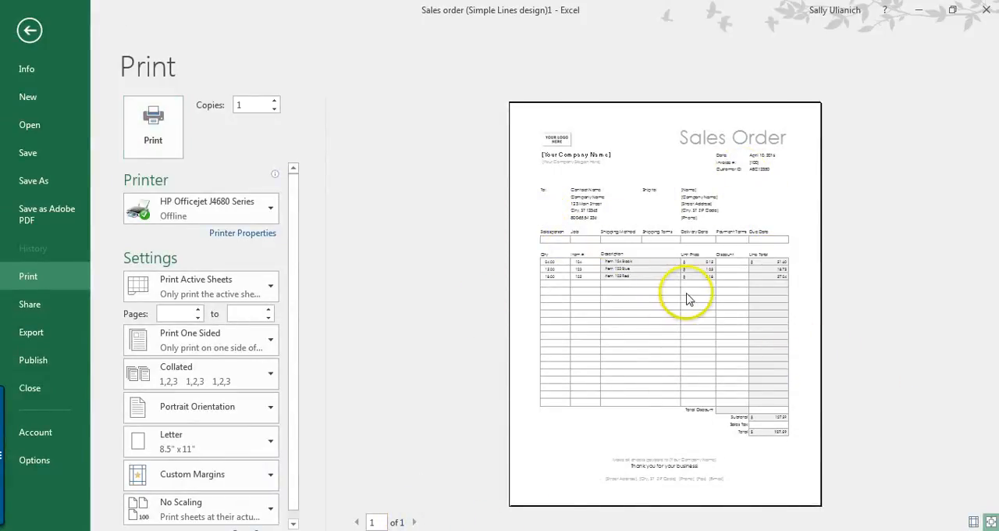
Step: Clear the print area of the entire All Docs Print sheet
left_click(840, 264)
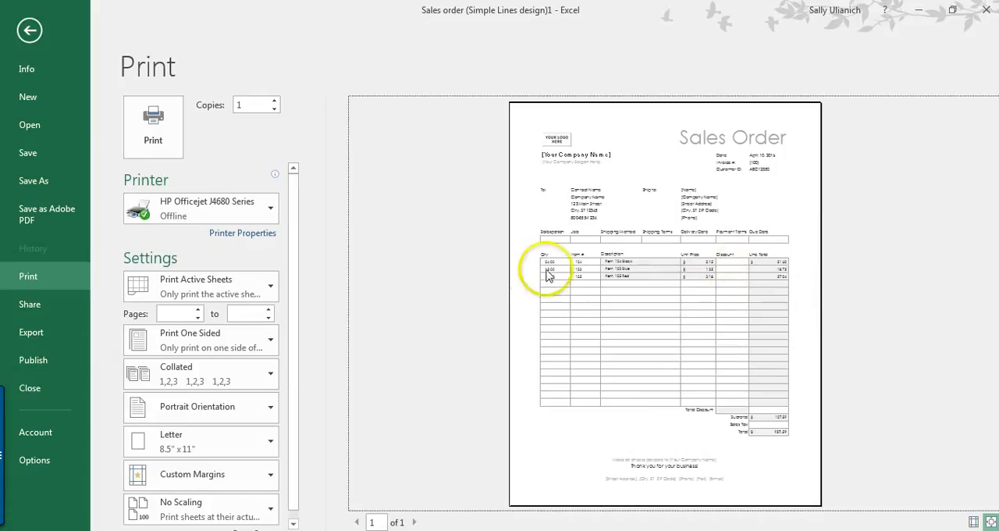
key("Escape")
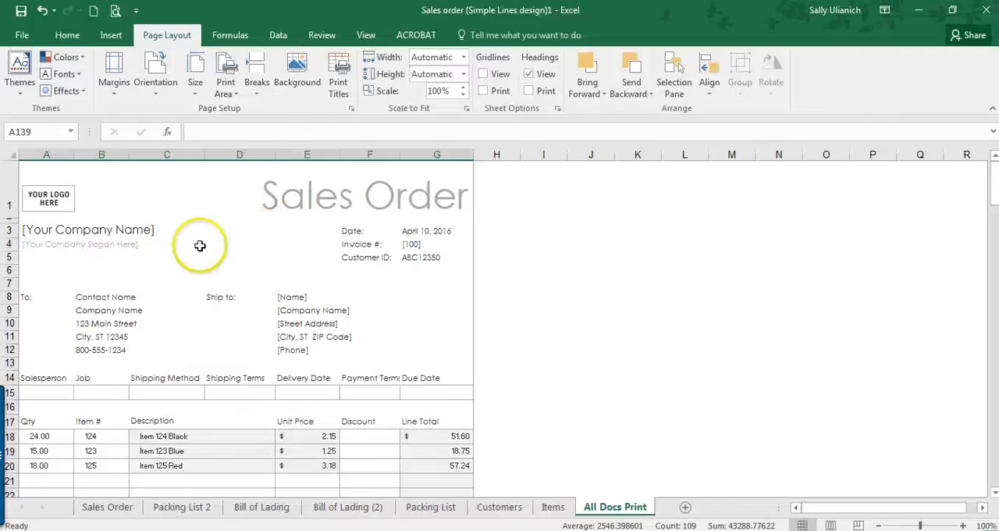
left_click(12, 151)
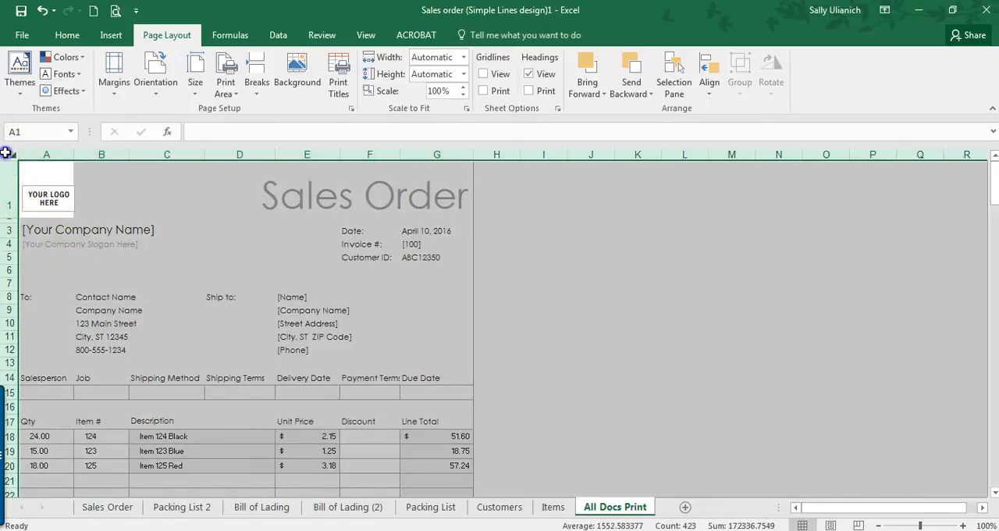
left_click(226, 90)
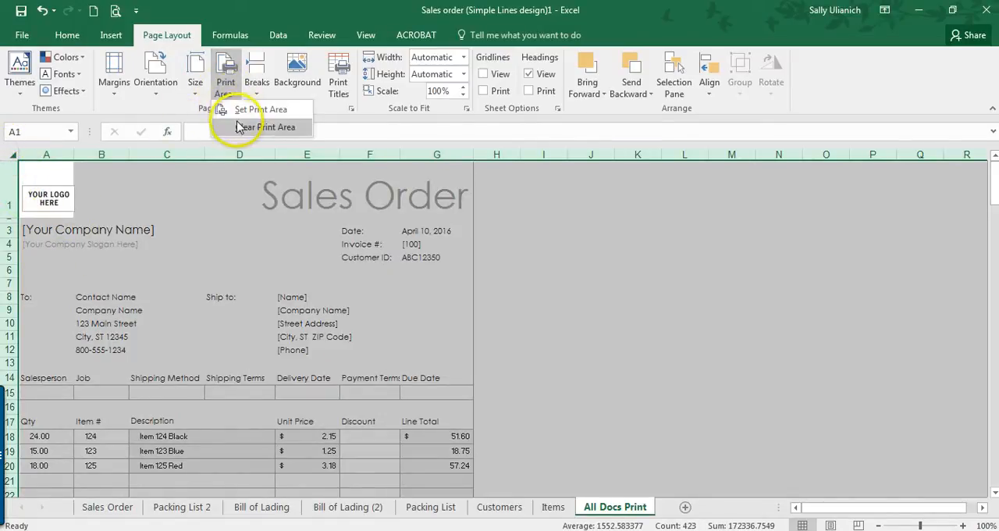
left_click(239, 125)
left_click(230, 263)
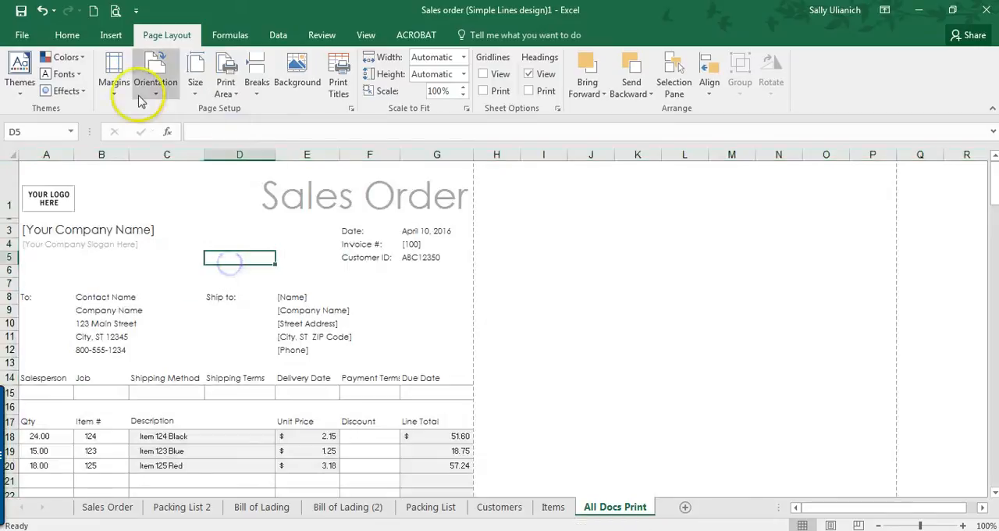
Step: Check the pages of All Docs Print in the print preview, looking for blank pages between the forms
left_click(115, 10)
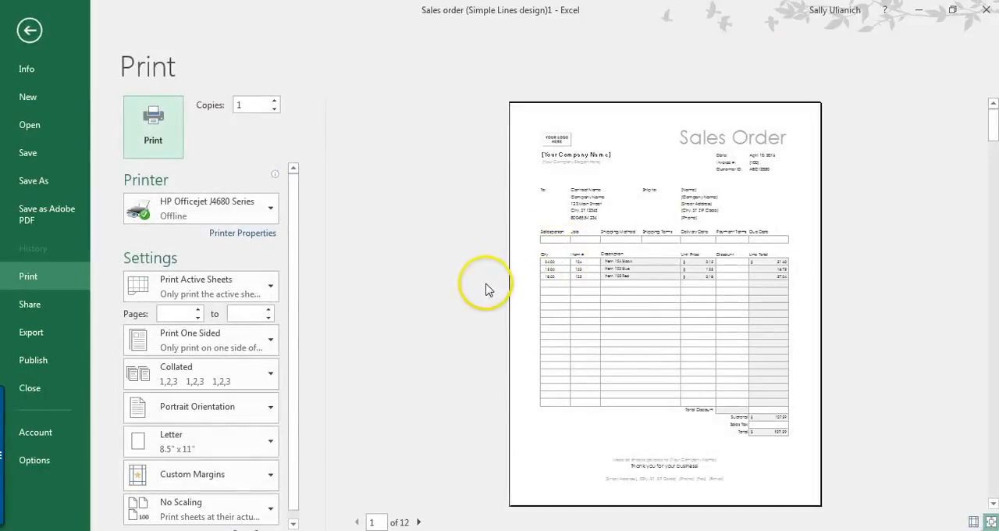
scroll(486, 289, "down", 1)
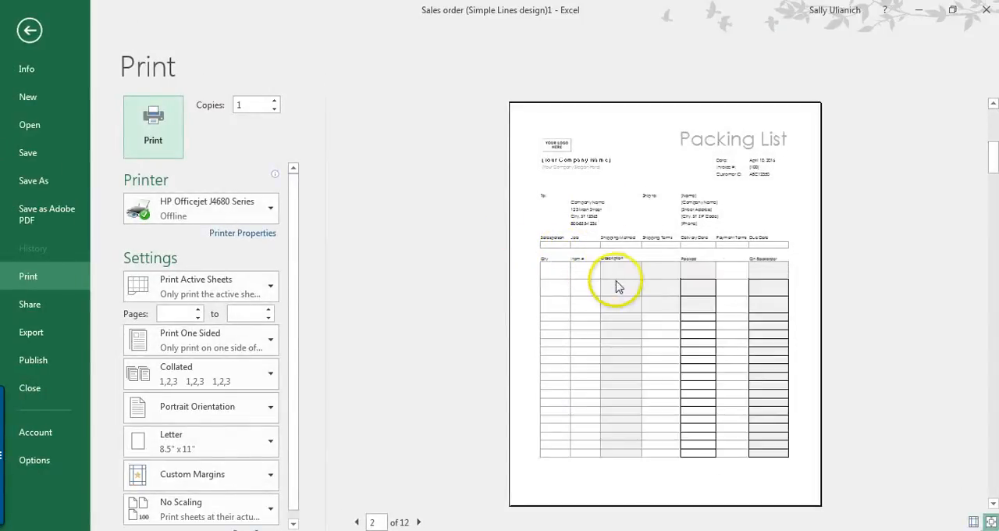
scroll(440, 285, "down", 1)
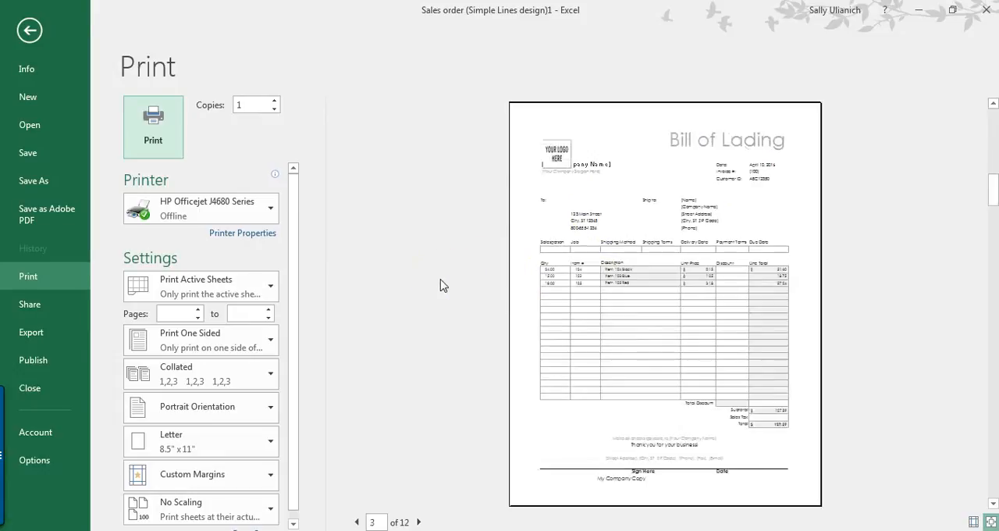
scroll(449, 333, "down", 1)
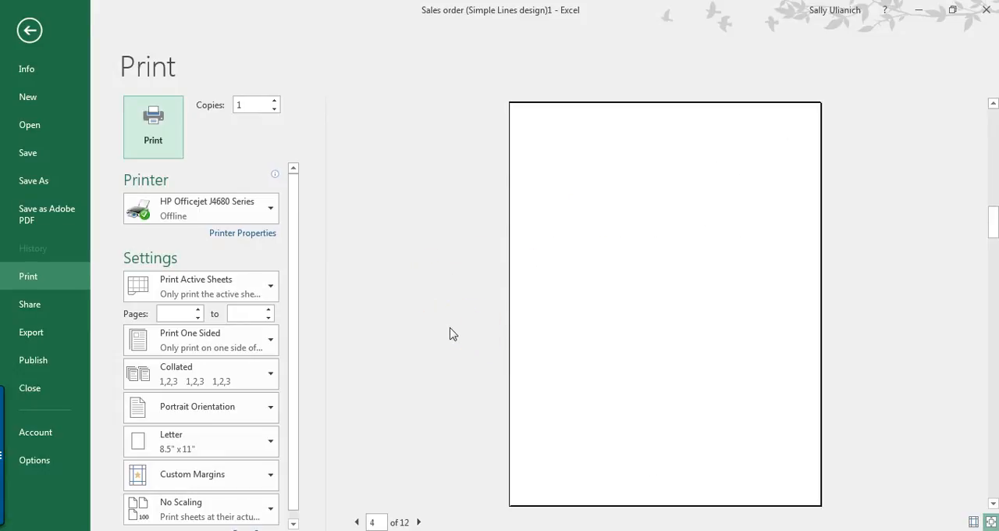
scroll(449, 333, "down", 1)
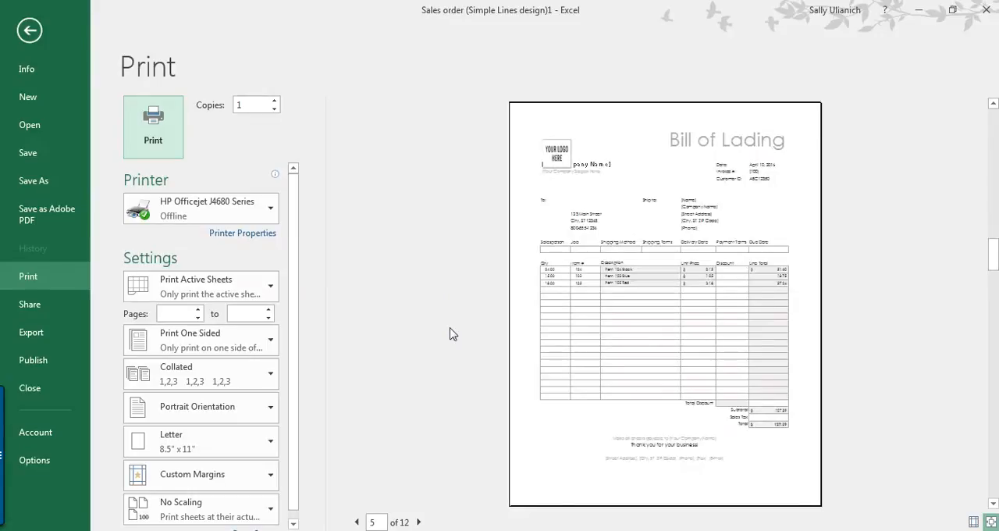
scroll(450, 333, "up", 1)
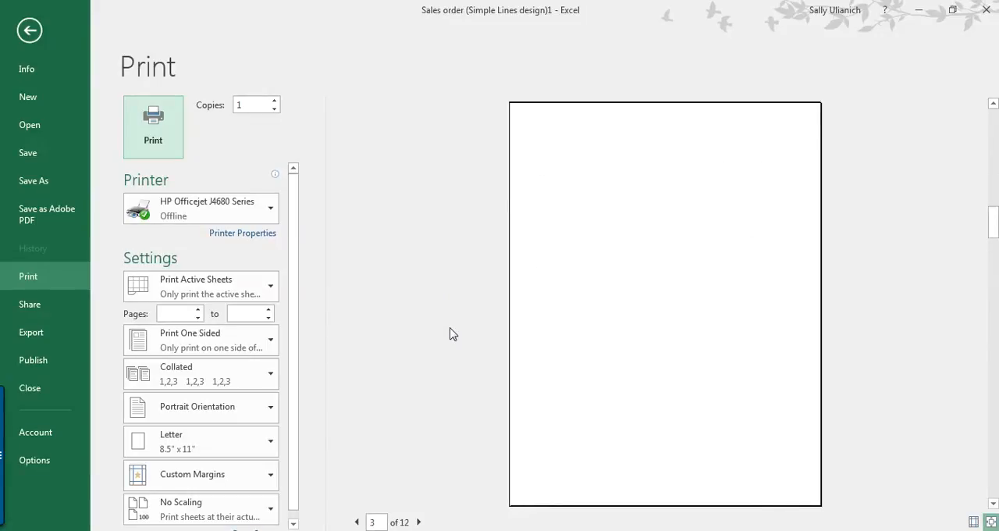
left_click(481, 356)
key("Escape")
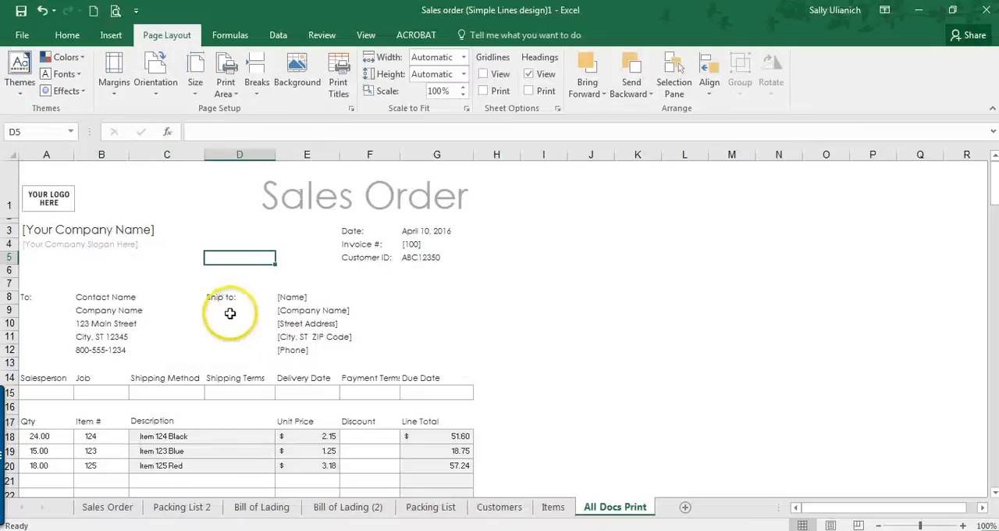
Step: Delete blank row 136 below the My Company Copy line of the first Bill of Lading
scroll(205, 323, "down", 15)
scroll(206, 326, "down", 20)
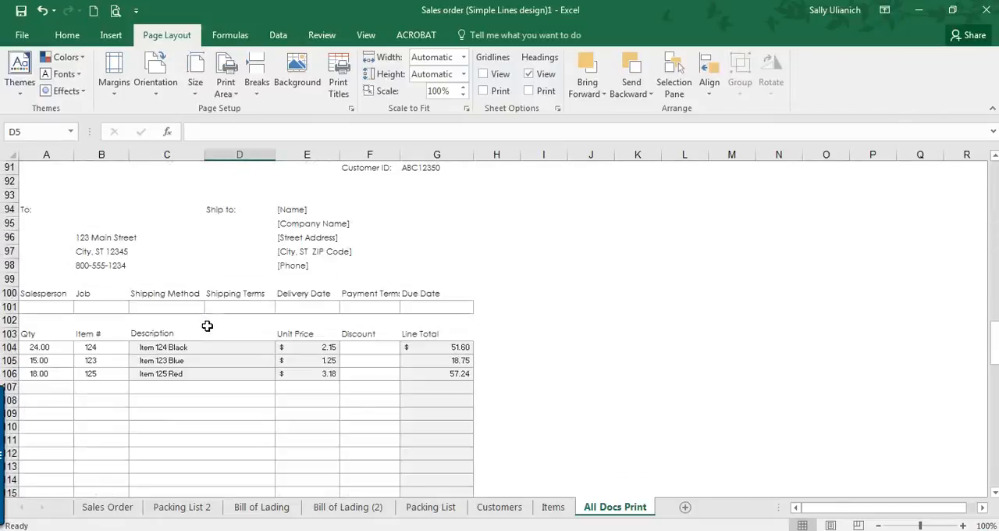
scroll(207, 326, "down", 4)
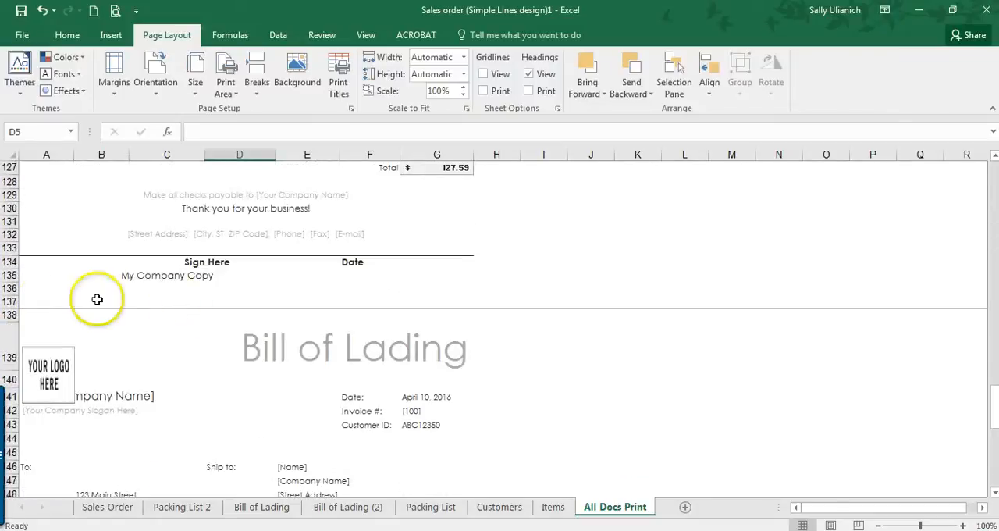
left_click(11, 288)
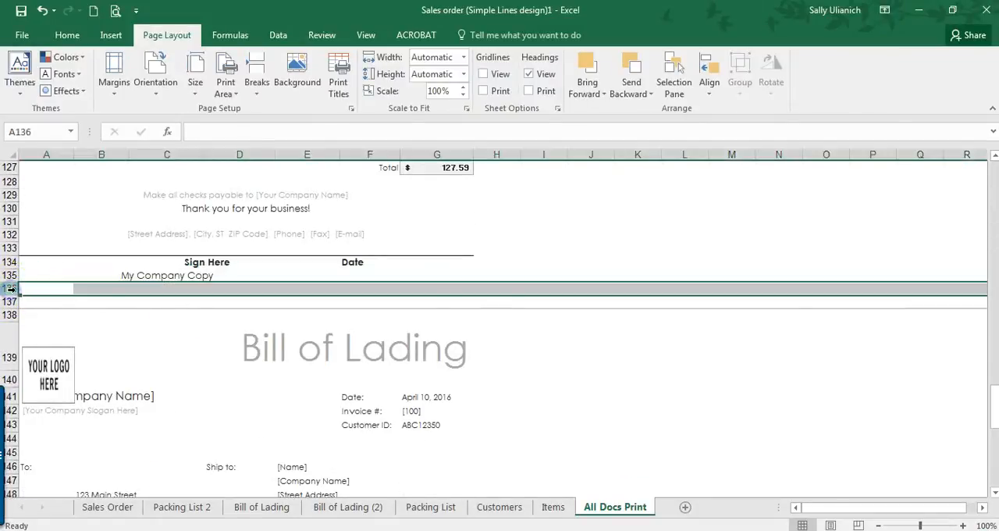
right_click(11, 288)
left_click(55, 404)
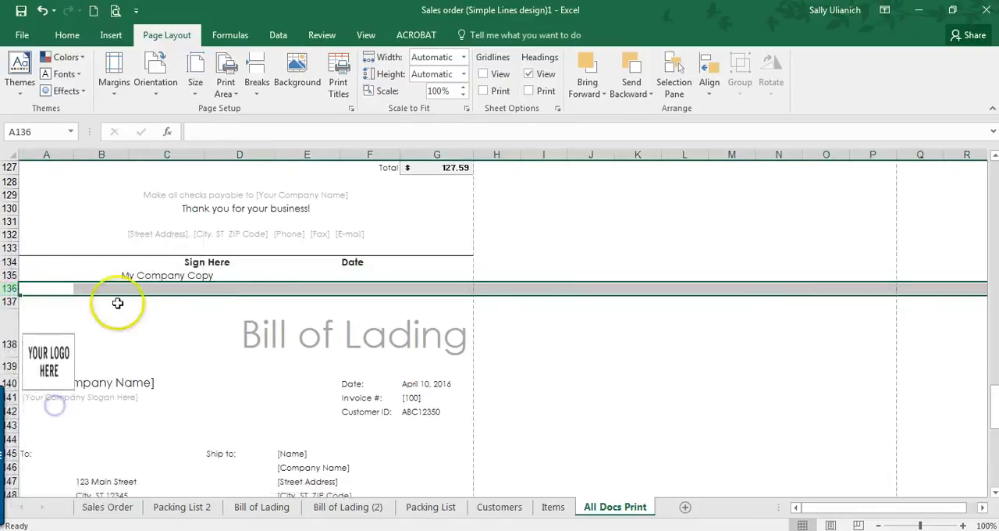
left_click(267, 349)
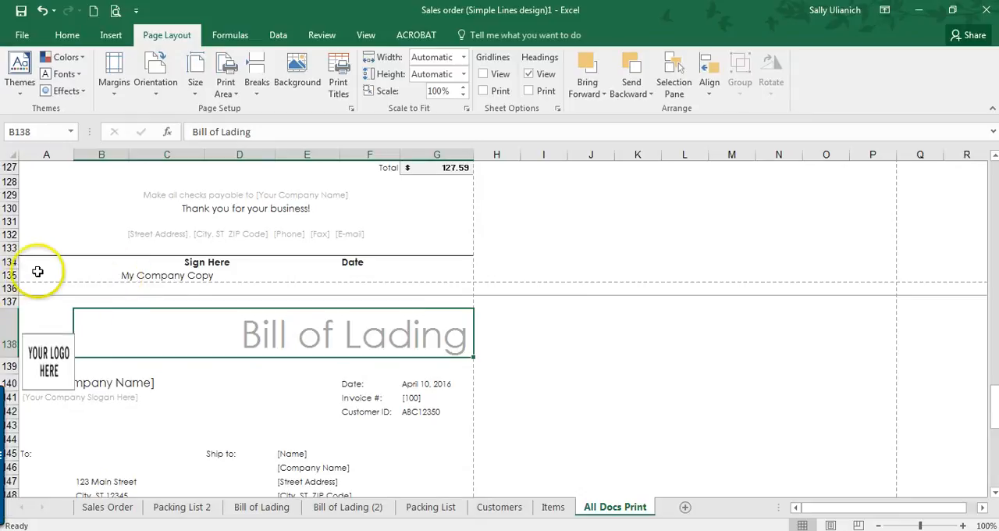
scroll(40, 263, "up", 2)
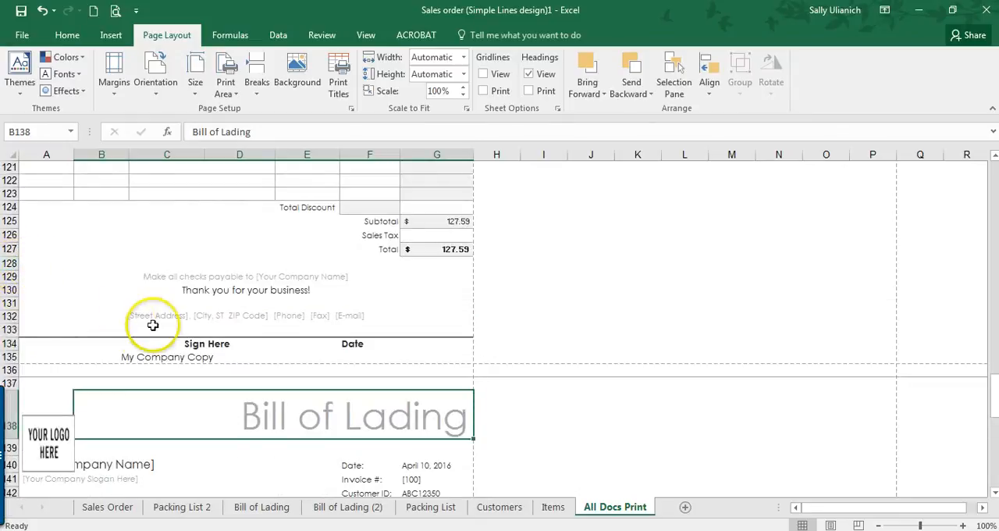
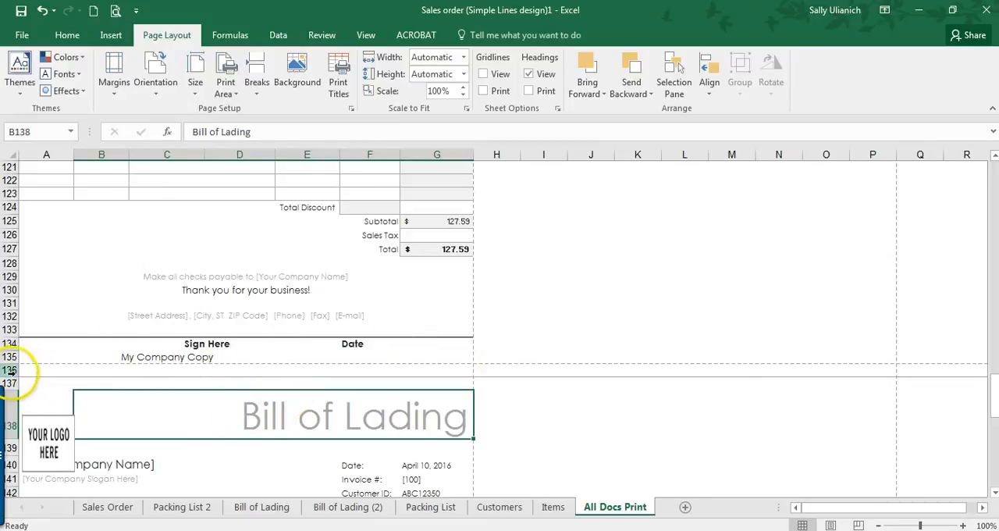
Step: Shrink blank row 136 above the second Bill of Lading and set A1:G184 as the print area of All Docs Print
left_click_drag(8, 379, 8, 375)
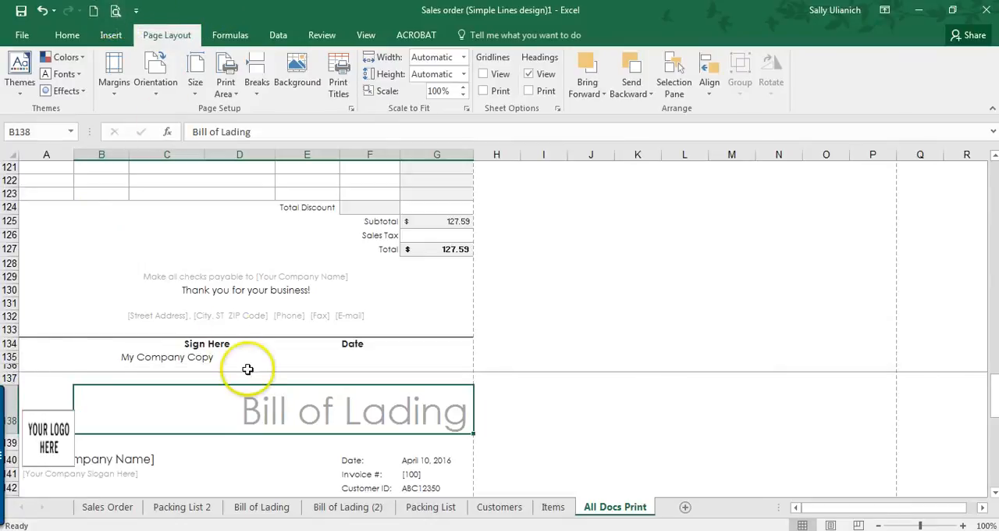
scroll(245, 367, "up", 20)
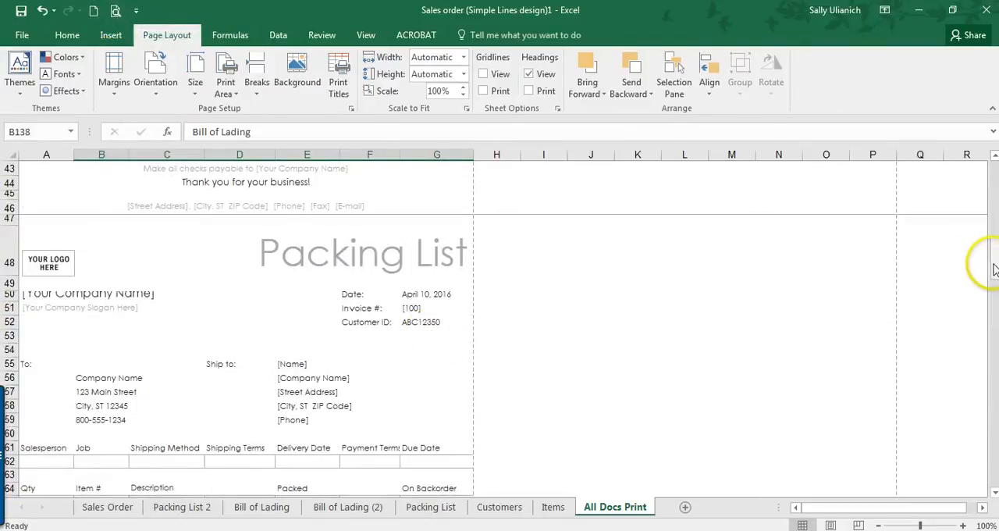
left_click_drag(995, 263, 995, 180)
left_click_drag(39, 164, 438, 195)
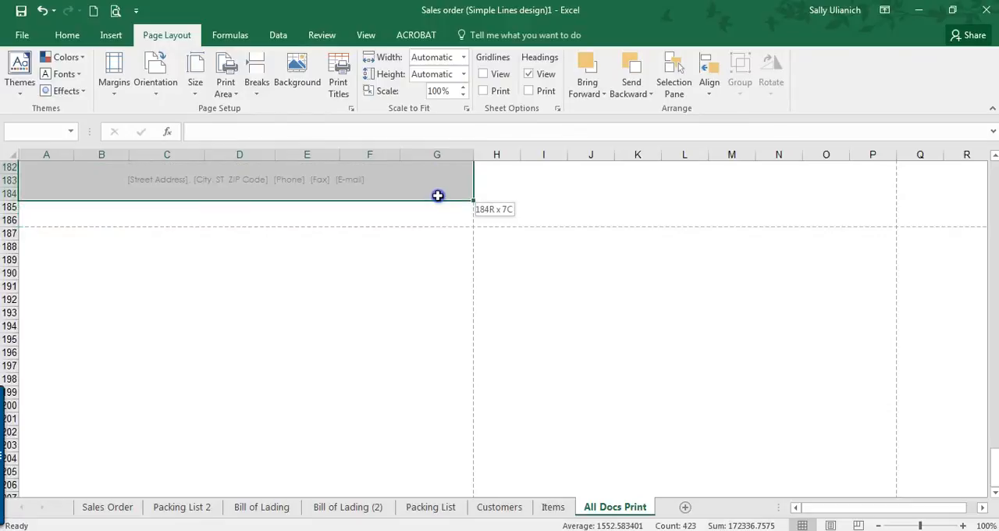
left_click(225, 88)
left_click(244, 110)
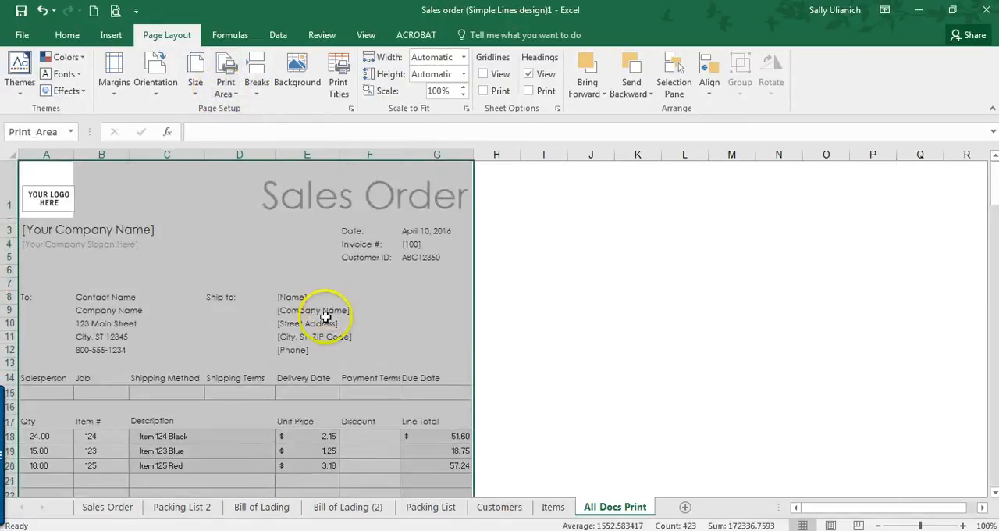
left_click(325, 312)
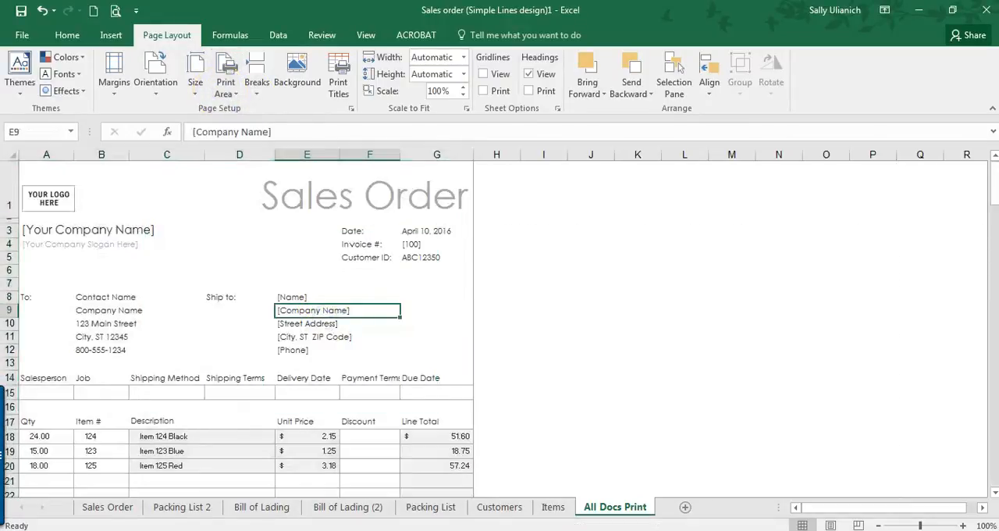
Step: Check every page of All Docs Print in the print preview, from the Sales Order to the last Bill of Lading
left_click(115, 11)
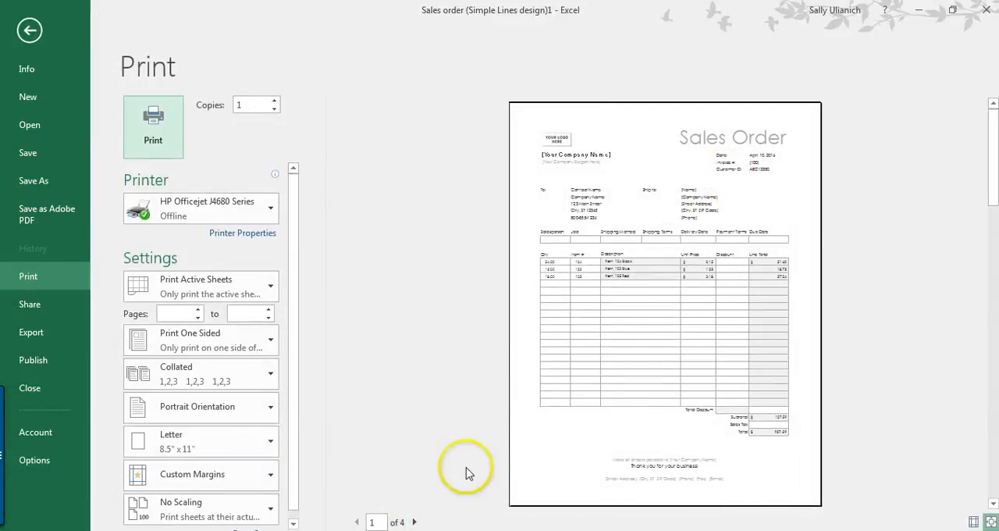
left_click(415, 522)
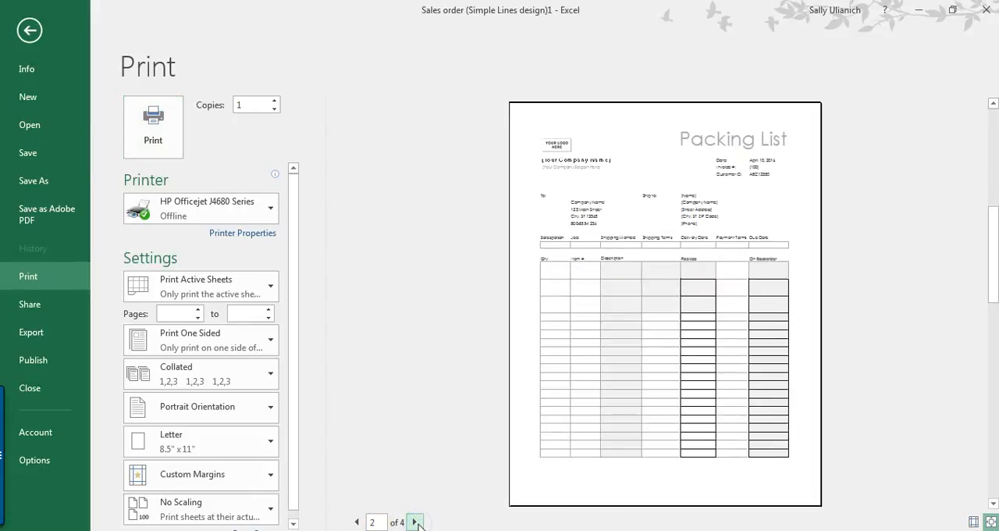
left_click(416, 522)
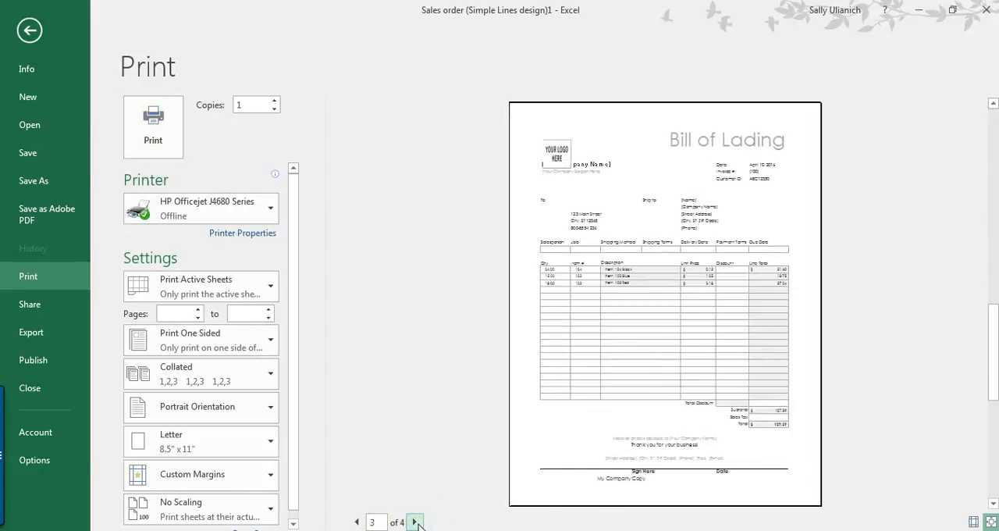
left_click(416, 522)
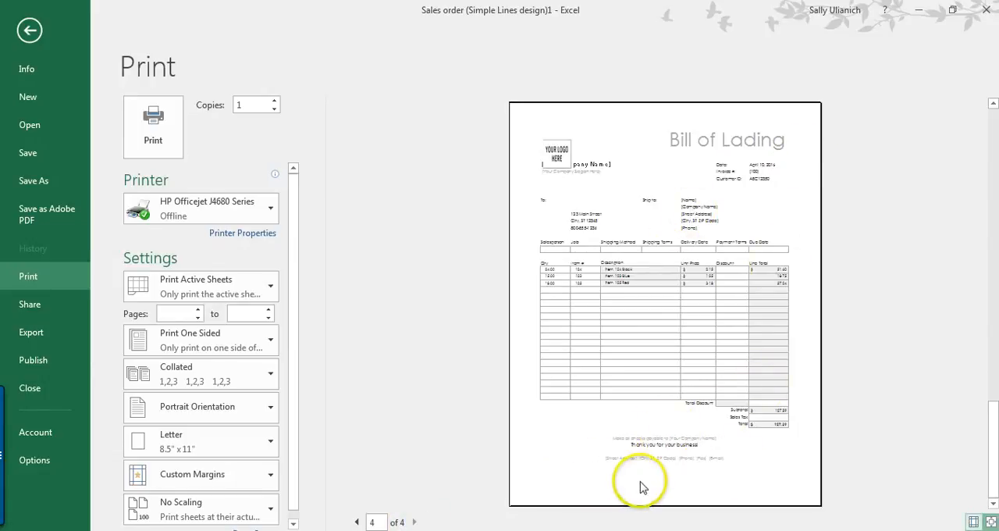
key("Escape")
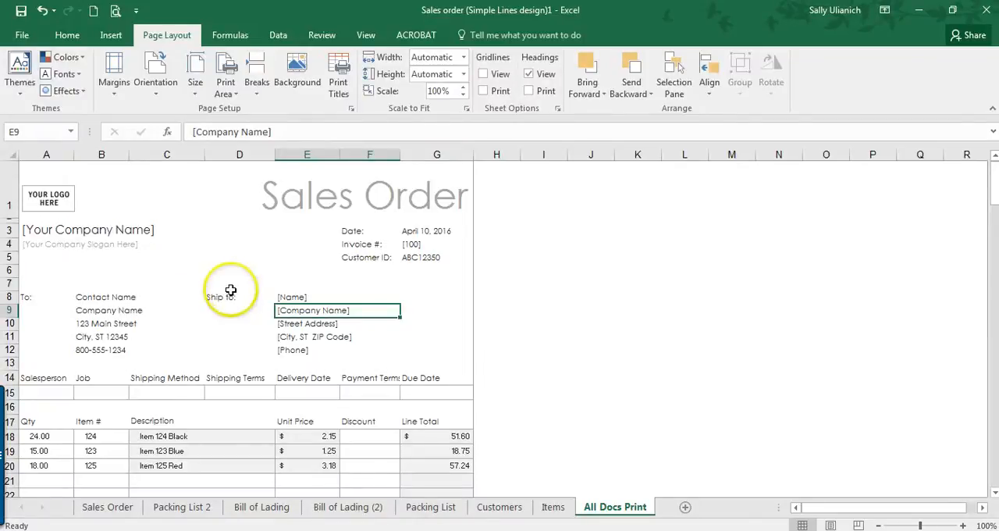
scroll(223, 296, "down", 2)
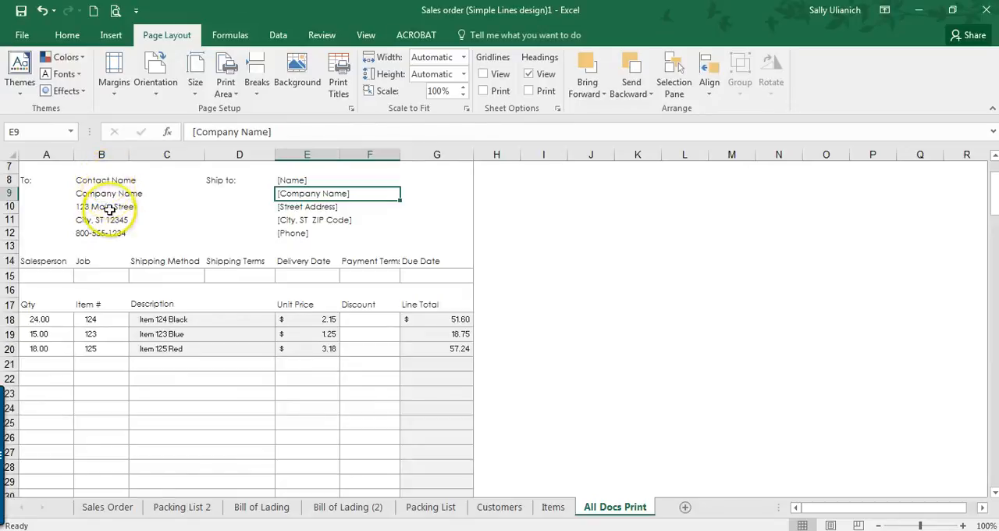
scroll(111, 214, "up", 2)
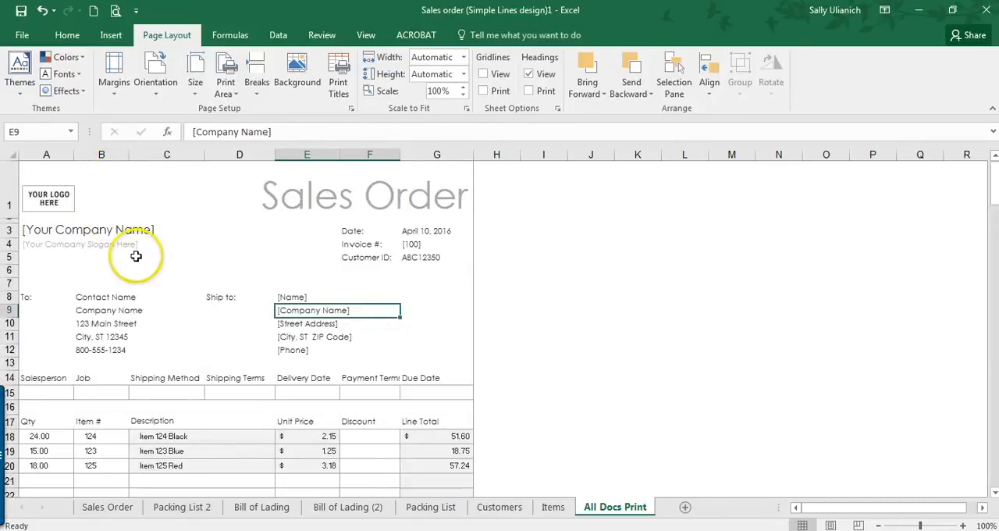
scroll(134, 252, "down", 1)
scroll(320, 257, "up", 1)
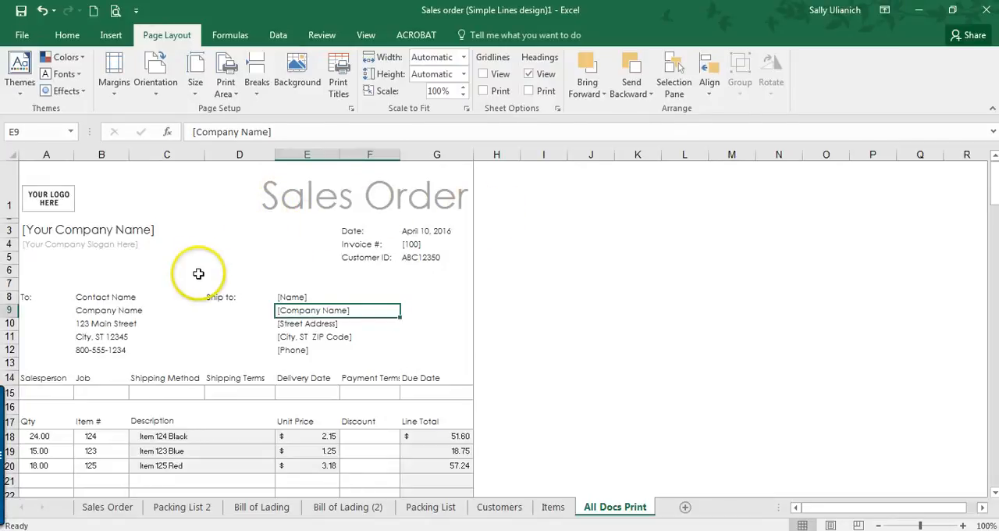
scroll(198, 273, "down", 8)
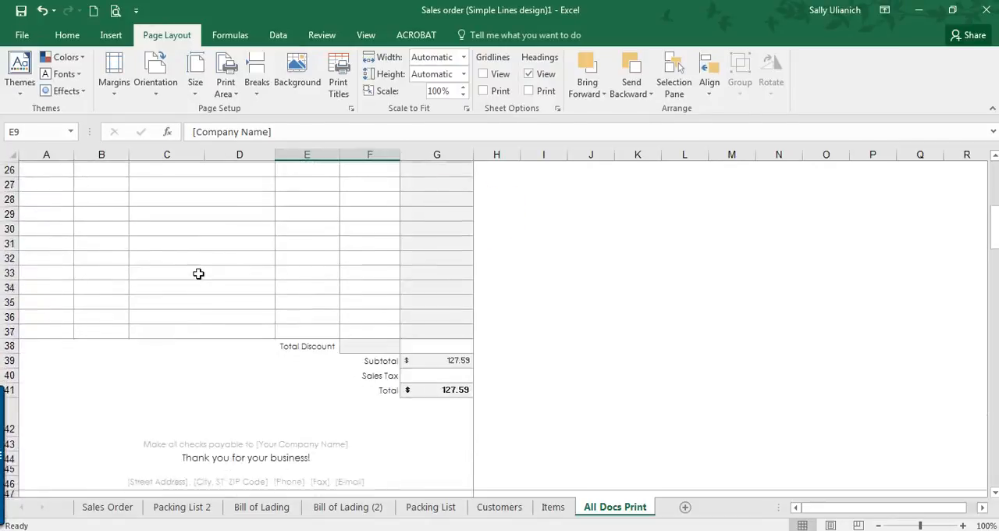
scroll(198, 273, "up", 3)
scroll(198, 273, "up", 5)
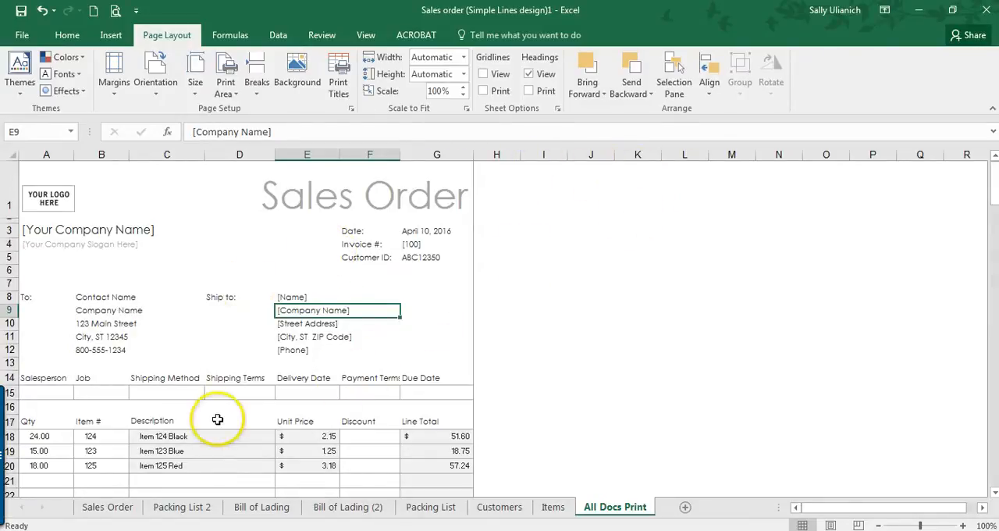
Step: Compare the first Sales Order quantity in A18 with the packing list's linked Qty and Item # cells, A65 and B65
left_click(31, 436)
scroll(88, 400, "down", 9)
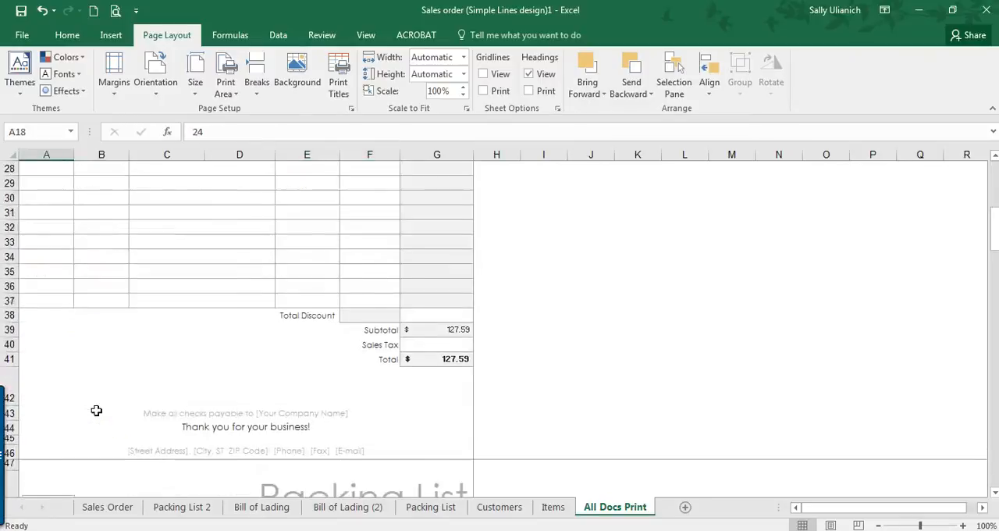
scroll(96, 411, "down", 8)
left_click(56, 357)
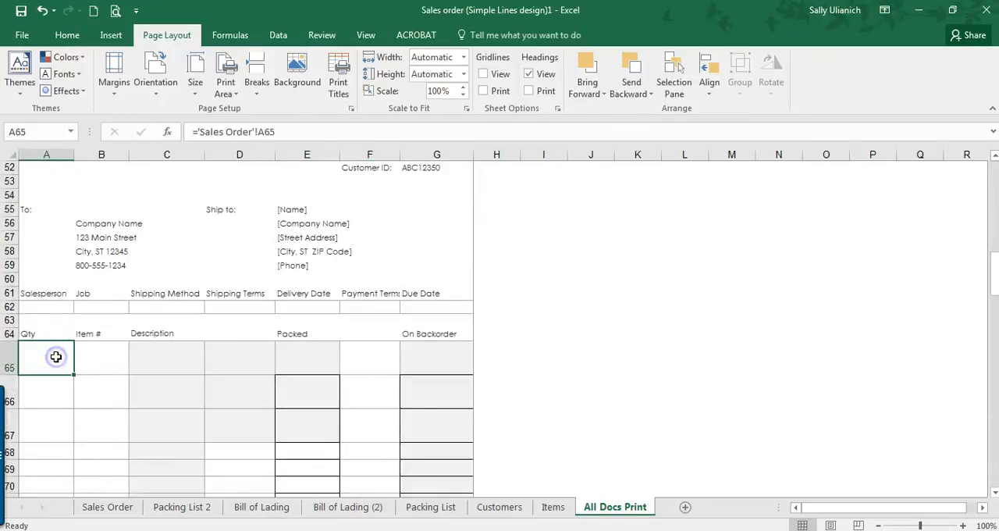
left_click(92, 361)
scroll(170, 358, "down", 1)
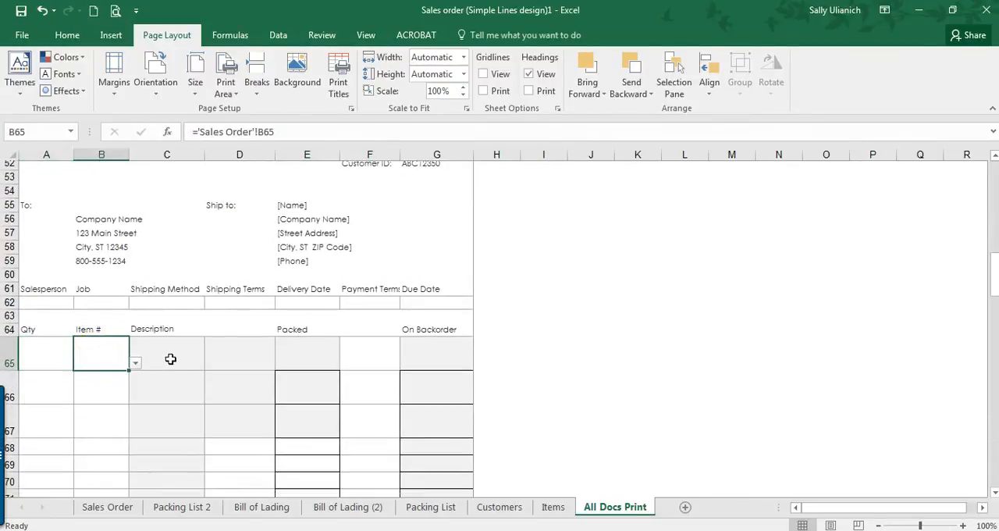
scroll(170, 359, "down", 12)
scroll(170, 359, "up", 18)
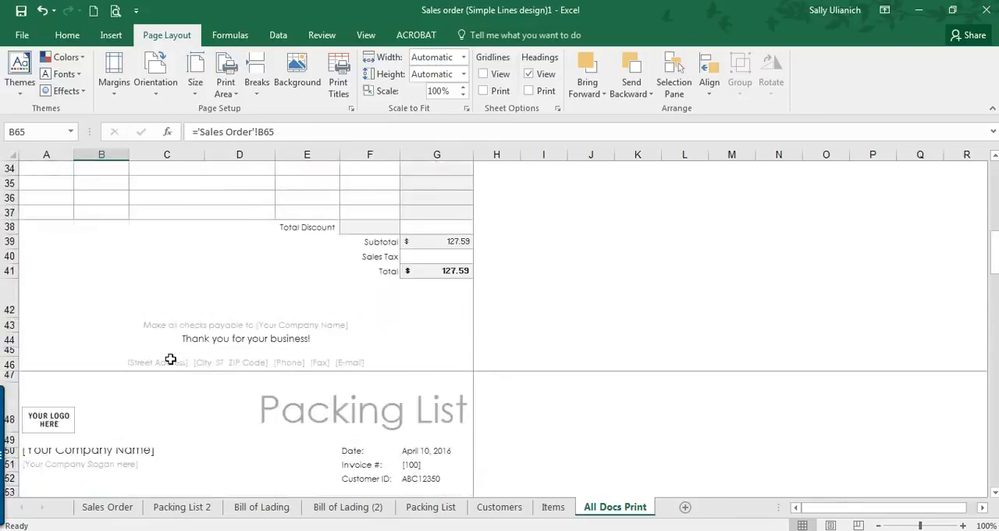
scroll(170, 359, "up", 11)
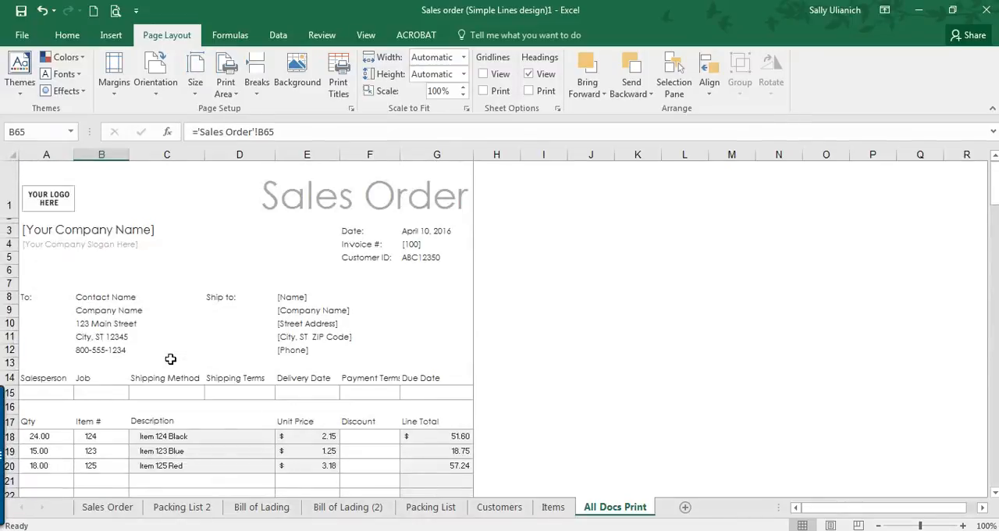